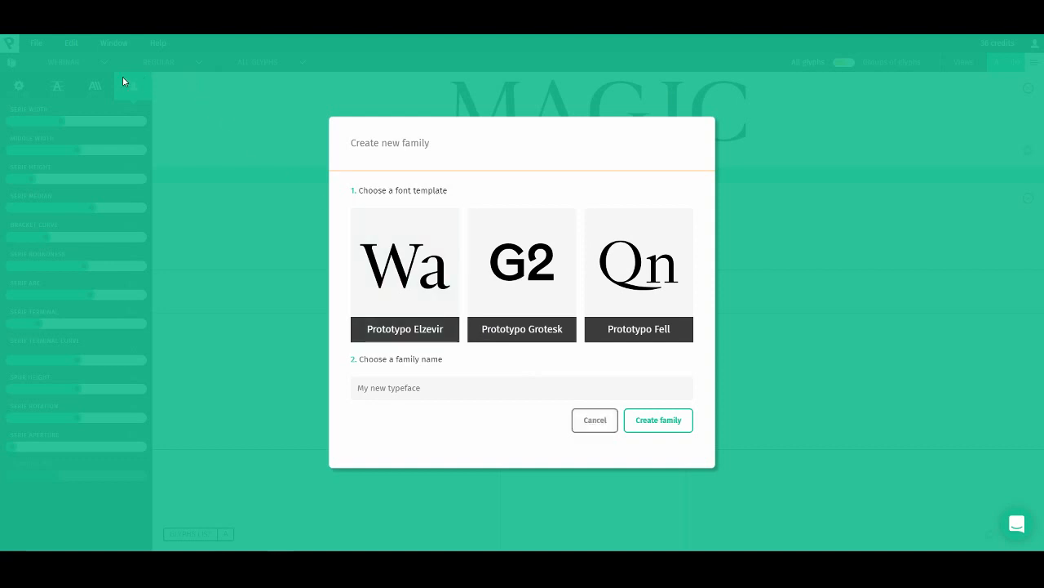
{"action": "left_click", "coordinate": [595, 420]}
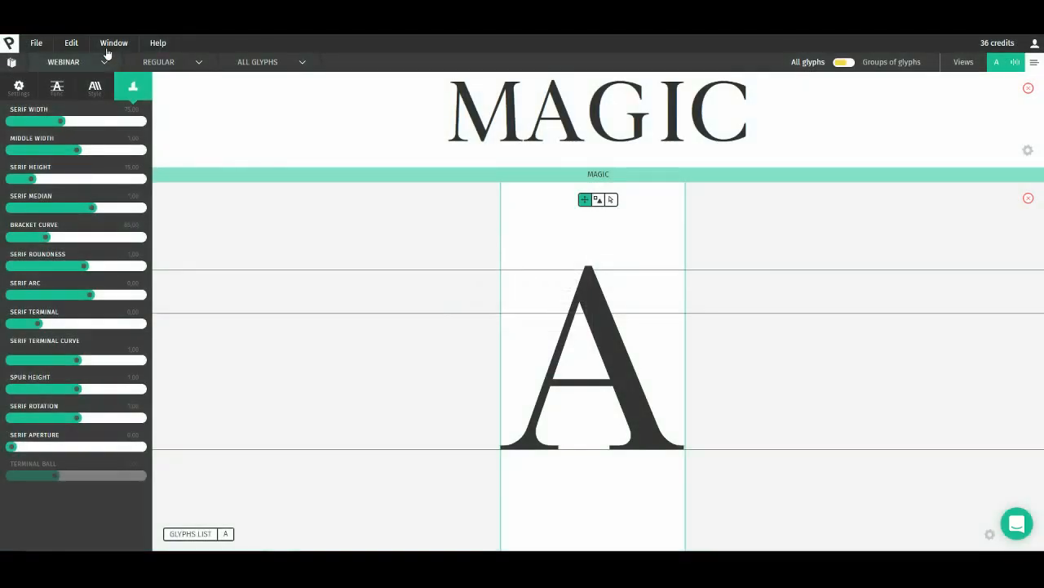
{"action": "left_click", "coordinate": [74, 65]}
{"action": "left_click", "coordinate": [81, 122]}
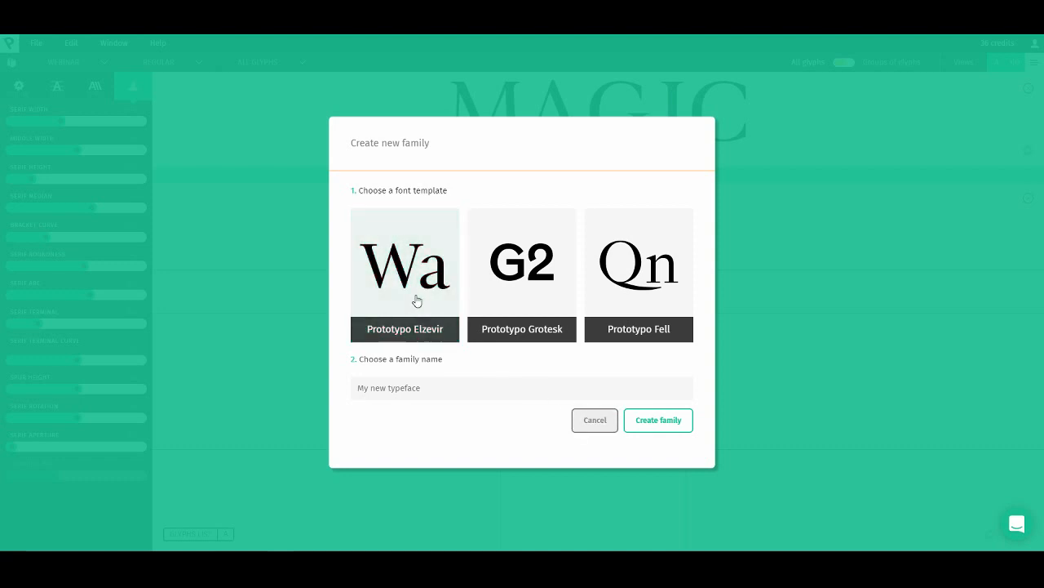
{"action": "left_click", "coordinate": [483, 380]}
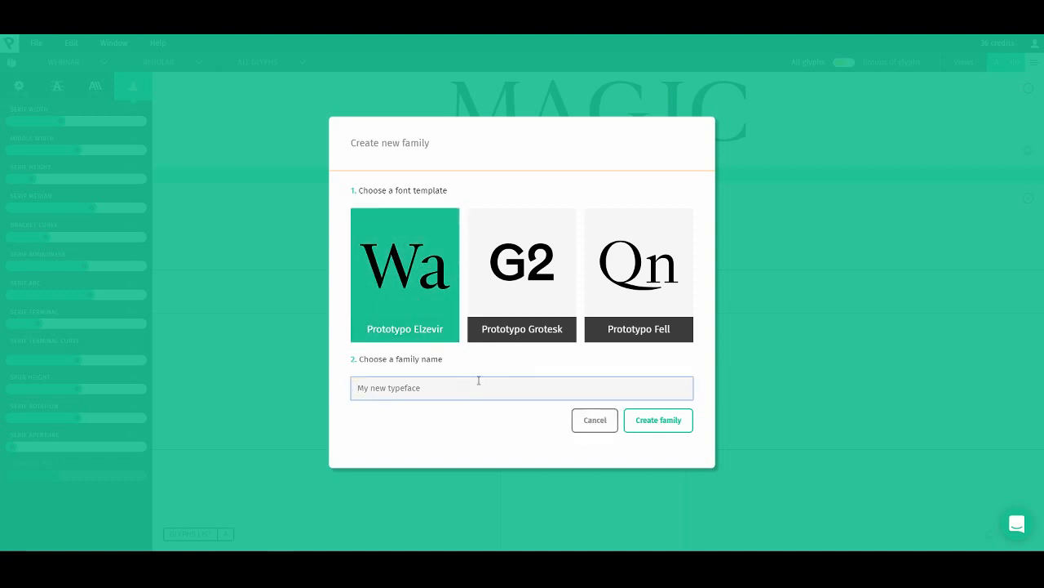
{"action": "left_click", "coordinate": [585, 426]}
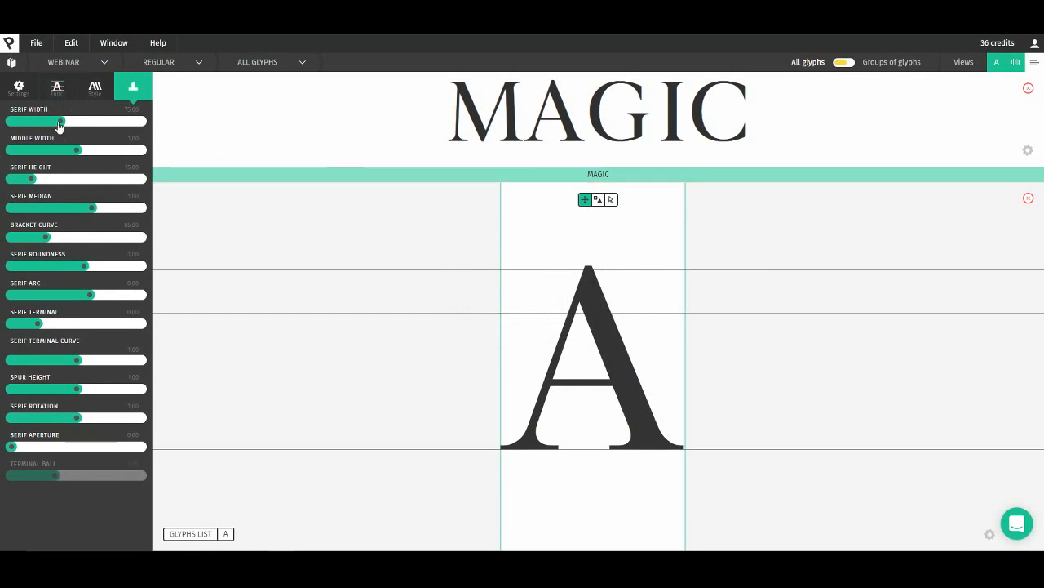
- Try a lower x-height of about 487 with taller capitals, and show the explanation of capital height
{"action": "left_click", "coordinate": [95, 85]}
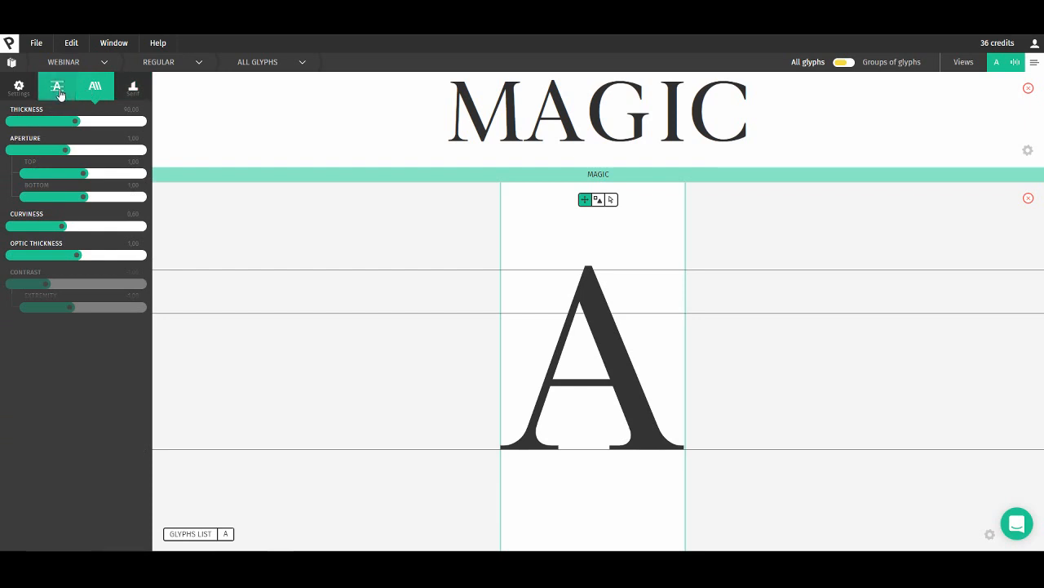
{"action": "left_click", "coordinate": [57, 85]}
{"action": "left_click", "coordinate": [96, 87]}
{"action": "left_click", "coordinate": [48, 92]}
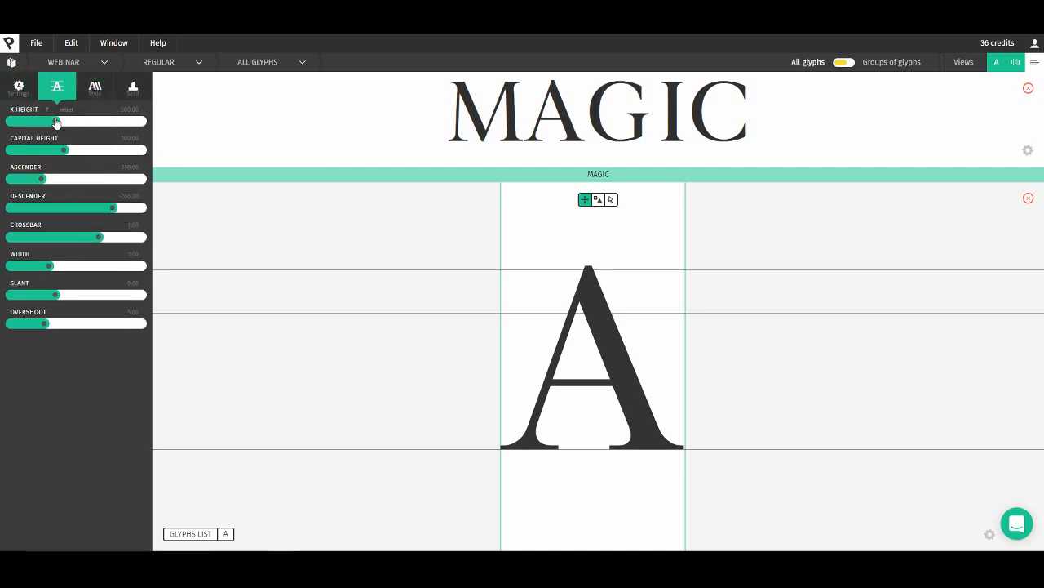
{"action": "left_click_drag", "start_coordinate": [57, 124], "coordinate": [98, 150]}
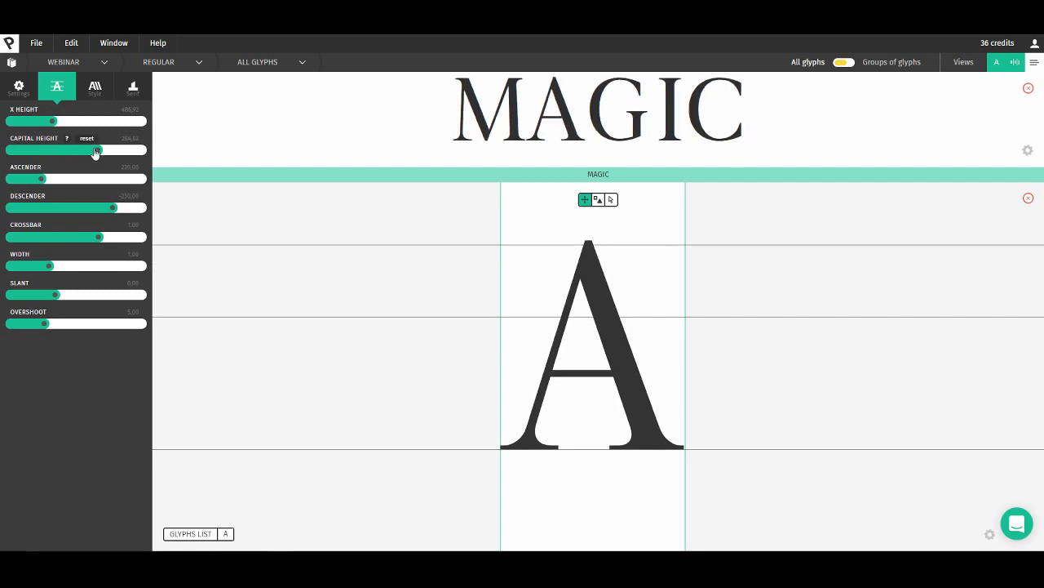
{"action": "mouse_move", "coordinate": [67, 140]}
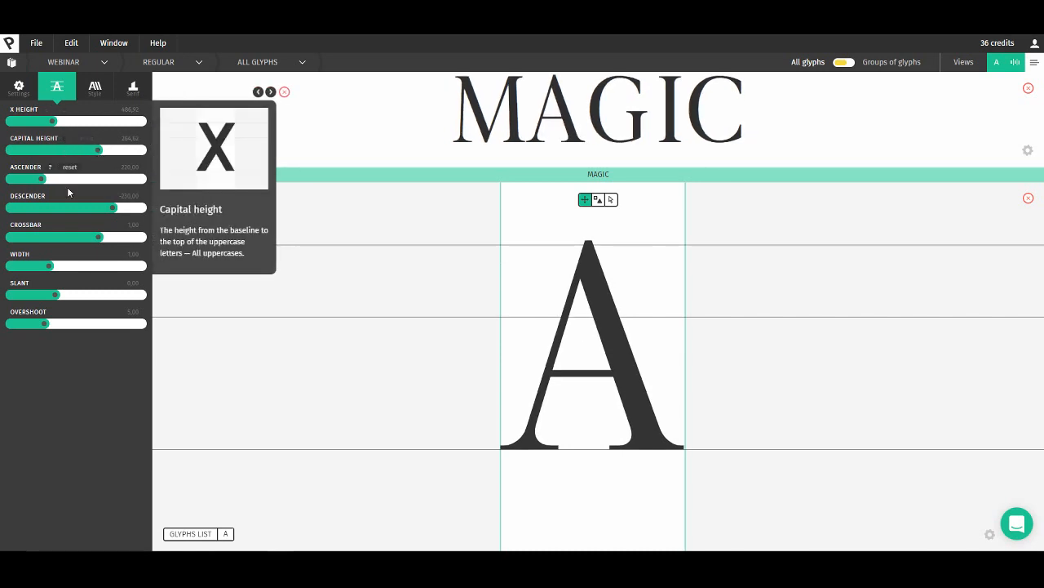
- Widen the letters to a width of about 1.22 and reset the x-height and capital height to their defaults
{"action": "mouse_move", "coordinate": [50, 266]}
{"action": "left_mouse_down"}
{"action": "mouse_move", "coordinate": [82, 268]}
{"action": "mouse_move", "coordinate": [63, 267]}
{"action": "left_mouse_up"}
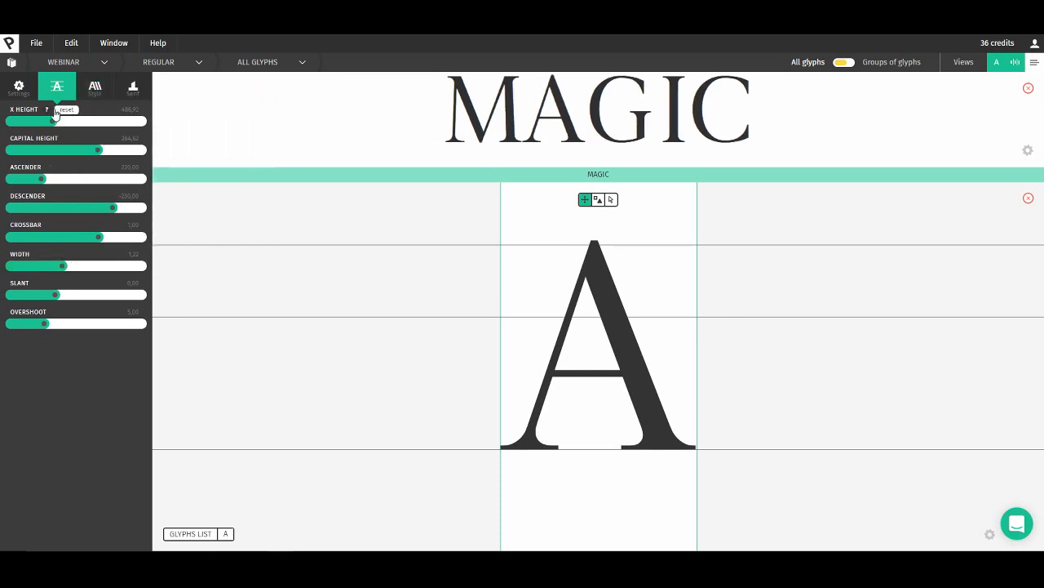
{"action": "left_click", "coordinate": [47, 111]}
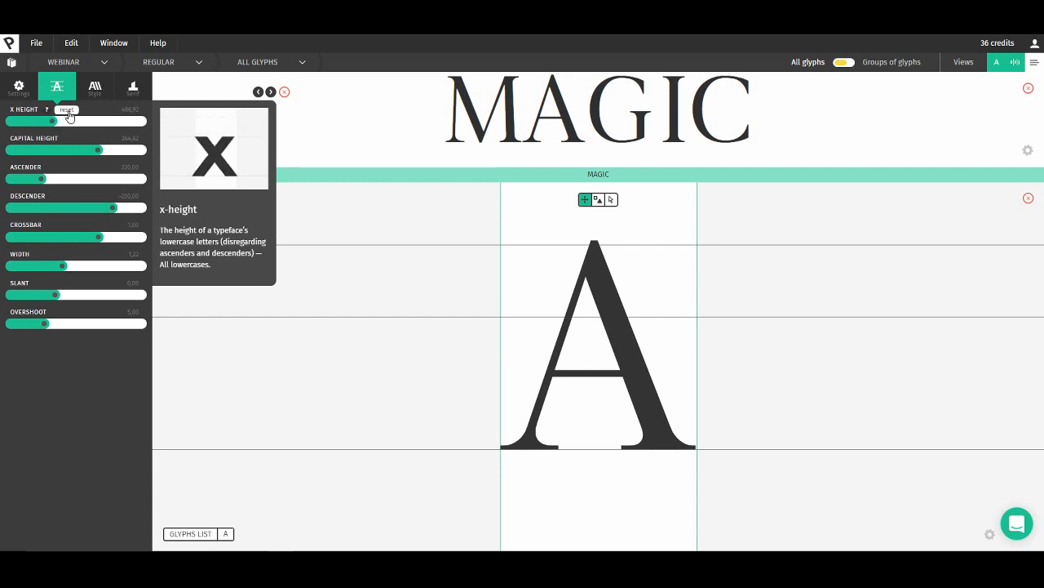
{"action": "left_click", "coordinate": [68, 111]}
{"action": "left_click", "coordinate": [87, 138]}
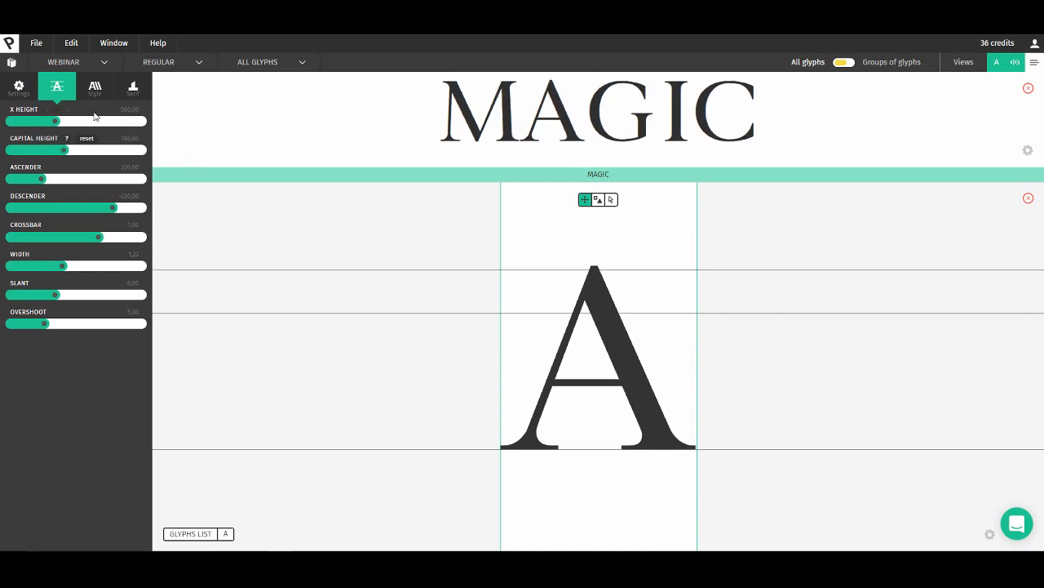
- Try out the thickness setting and add a lowercase e to the end of the MAGIC preview word
{"action": "left_click", "coordinate": [94, 88]}
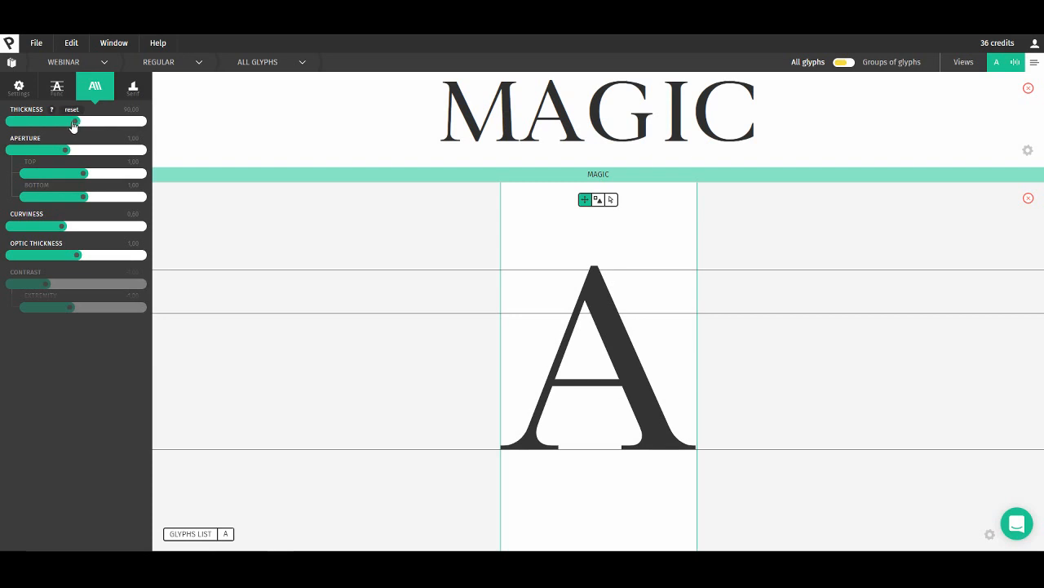
{"action": "mouse_move", "coordinate": [74, 126]}
{"action": "left_mouse_down"}
{"action": "mouse_move", "coordinate": [128, 124]}
{"action": "mouse_move", "coordinate": [75, 124]}
{"action": "left_mouse_up"}
{"action": "left_click", "coordinate": [662, 172]}
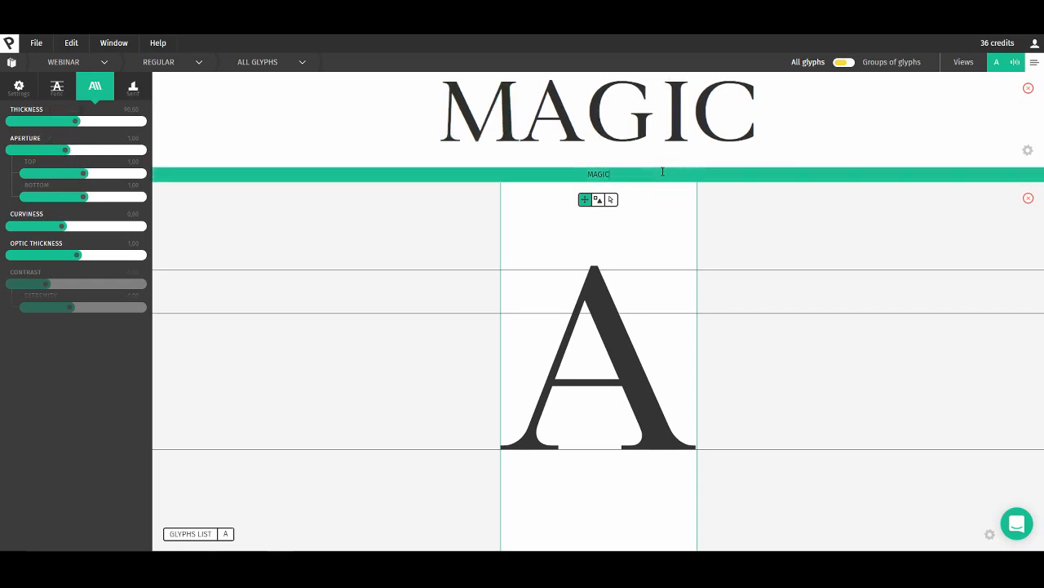
{"action": "type", "text": "e"}
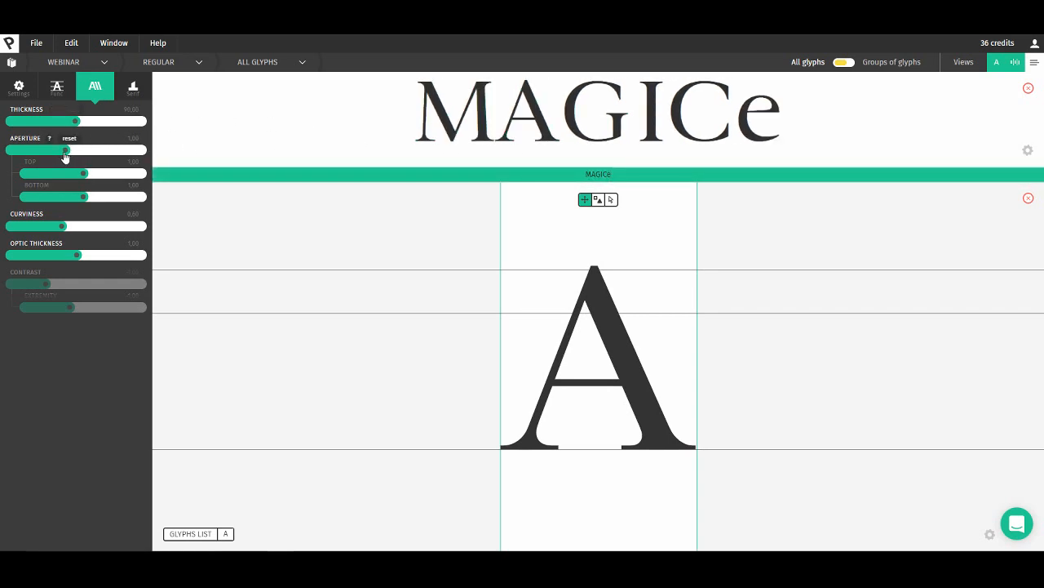
- Try higher values for aperture, curviness and optic thickness, resetting each one to its default
{"action": "left_click_drag", "start_coordinate": [65, 152], "coordinate": [93, 153]}
{"action": "left_click", "coordinate": [69, 138]}
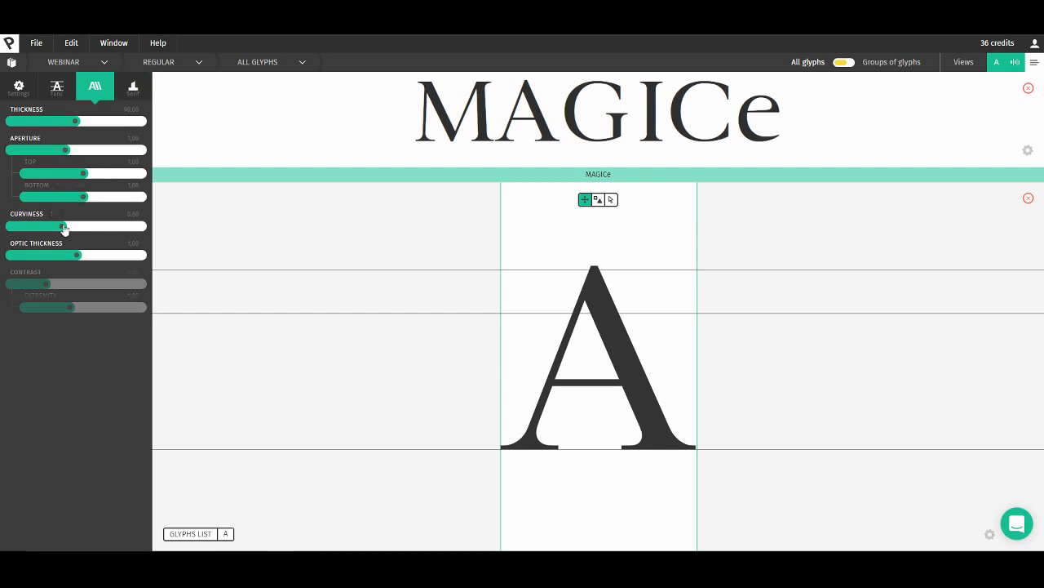
{"action": "left_click_drag", "start_coordinate": [88, 232], "coordinate": [85, 262]}
{"action": "left_click", "coordinate": [71, 214]}
{"action": "left_click", "coordinate": [120, 261]}
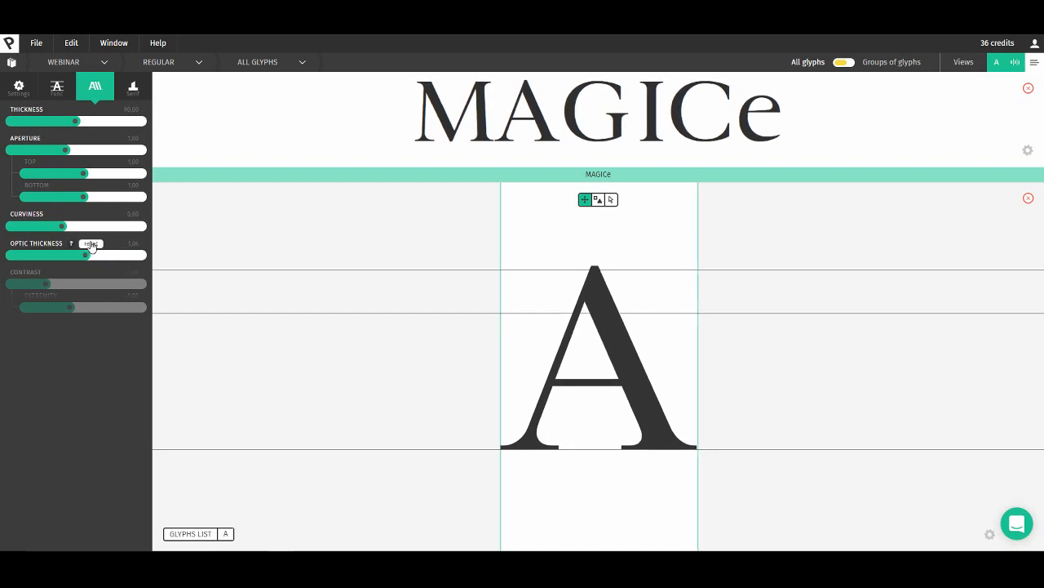
{"action": "left_click", "coordinate": [71, 244]}
- Try a larger serif width, reset it, and remove the lowercase e from the preview word
{"action": "left_click", "coordinate": [134, 88]}
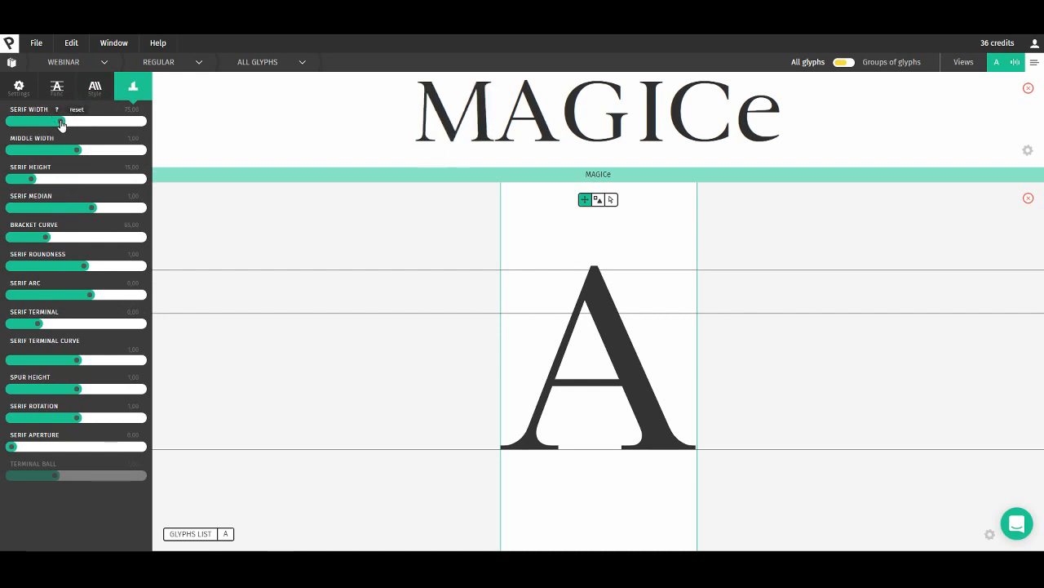
{"action": "left_click_drag", "start_coordinate": [60, 124], "coordinate": [92, 125]}
{"action": "left_click", "coordinate": [77, 108]}
{"action": "left_click", "coordinate": [631, 174]}
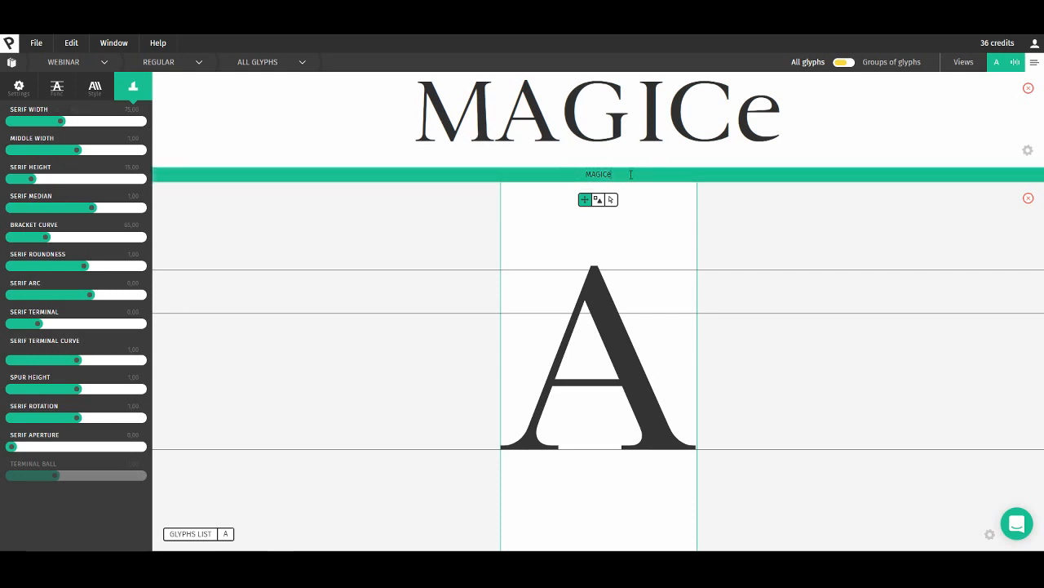
{"action": "key", "text": "BackSpace"}
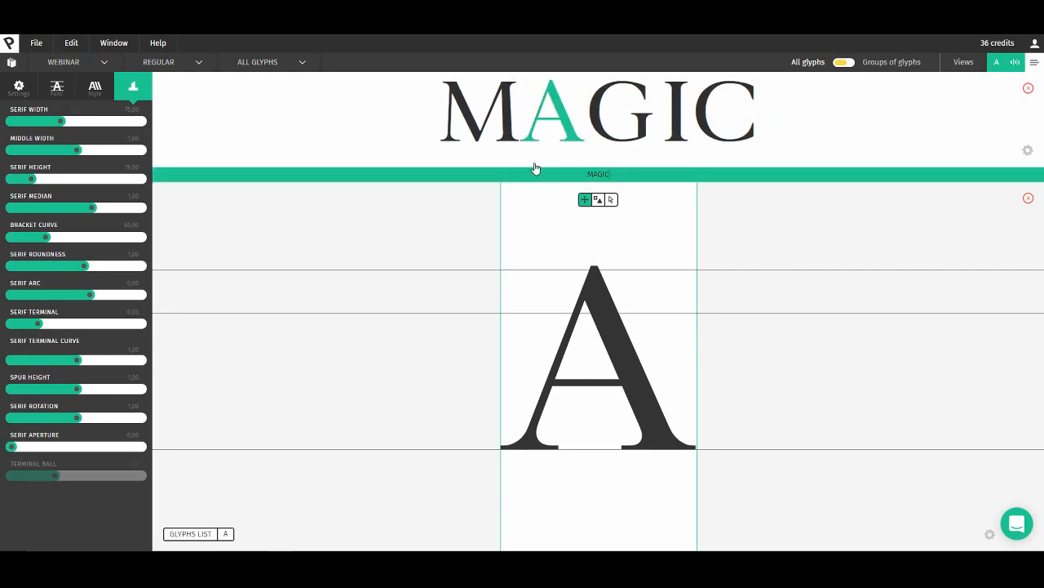
- Try the letter spacing, append /bsmall to the preview word, then lower and reset the small-cap height
{"action": "left_click", "coordinate": [19, 86]}
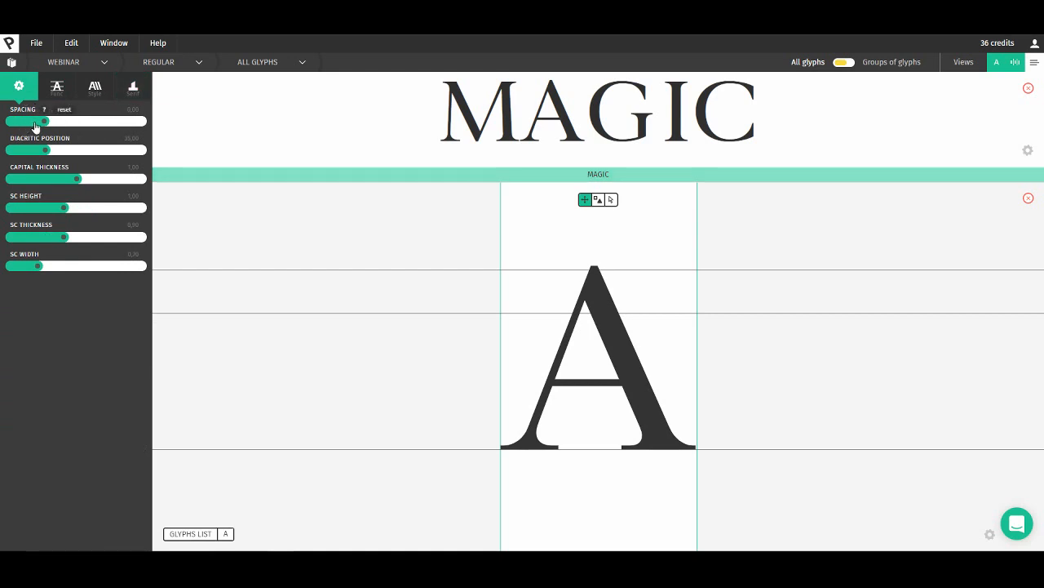
{"action": "mouse_move", "coordinate": [44, 124]}
{"action": "left_mouse_down"}
{"action": "mouse_move", "coordinate": [134, 128]}
{"action": "mouse_move", "coordinate": [45, 124]}
{"action": "left_mouse_up"}
{"action": "left_click", "coordinate": [645, 176]}
{"action": "type", "text": "/bsmall"}
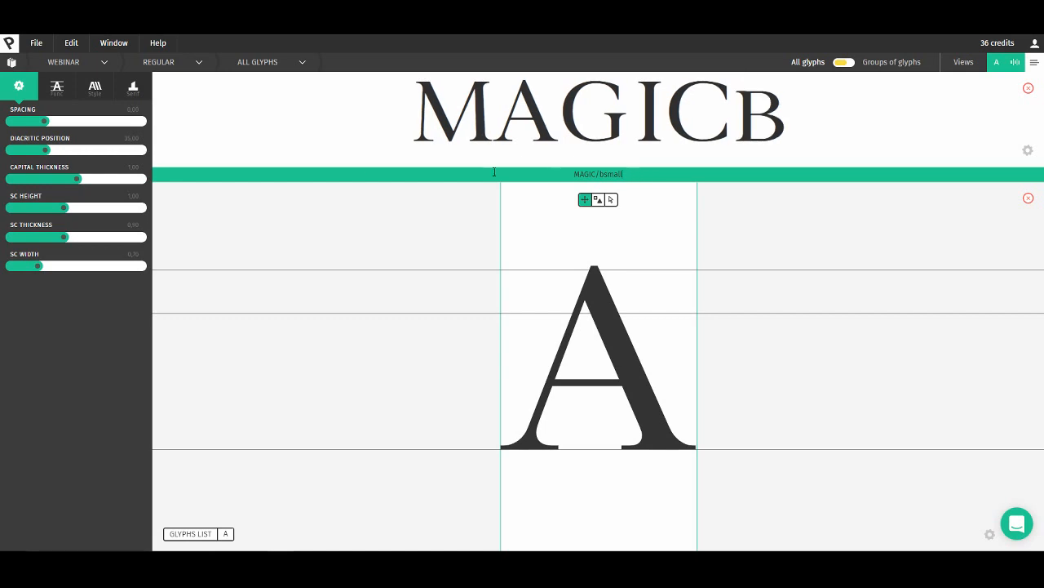
{"action": "mouse_move", "coordinate": [64, 214]}
{"action": "left_mouse_down"}
{"action": "mouse_move", "coordinate": [125, 214]}
{"action": "mouse_move", "coordinate": [54, 214]}
{"action": "left_mouse_up"}
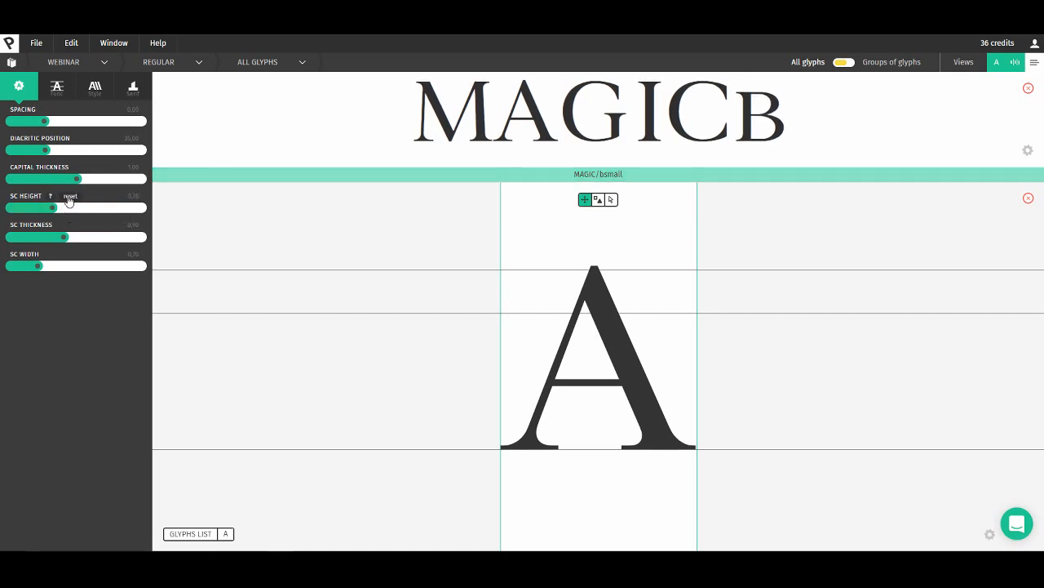
{"action": "left_click", "coordinate": [72, 196]}
- Delete /bsmall from the preview text so that it reads MAGIC
{"action": "left_click", "coordinate": [637, 174]}
{"action": "key", "text": "BackSpace"}
{"action": "key", "text": "BackSpace"}
{"action": "key", "text": "BackSpace"}
{"action": "key", "text": "BackSpace"}
{"action": "key", "text": "BackSpace"}
{"action": "key", "text": "BackSpace"}
{"action": "key", "text": "BackSpace"}
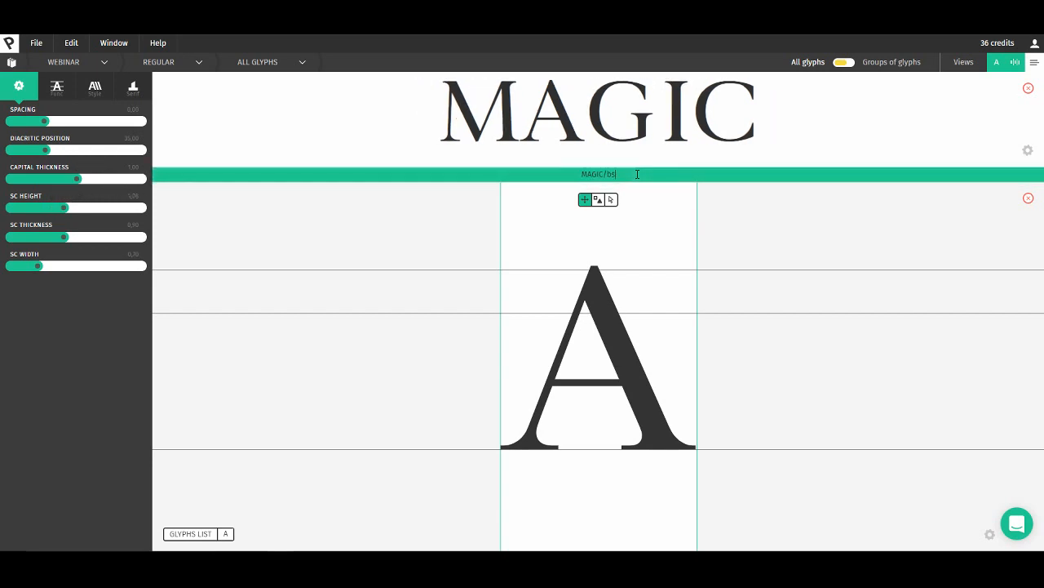
- Increase the thickness of all glyphs to about 146
{"action": "left_click", "coordinate": [82, 91]}
{"action": "left_click", "coordinate": [62, 92]}
{"action": "left_click", "coordinate": [94, 86]}
{"action": "left_click_drag", "start_coordinate": [73, 121], "coordinate": [121, 121]}
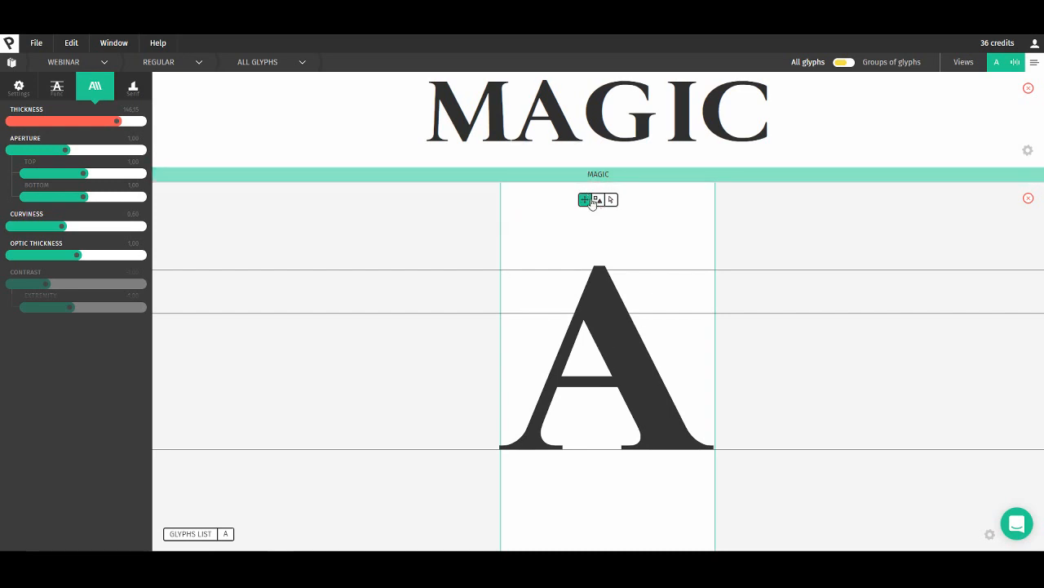
- Try a serif width of about 10.8 and a serif height of 0, and reset both settings
{"action": "left_click", "coordinate": [133, 85]}
{"action": "left_click_drag", "start_coordinate": [57, 121], "coordinate": [19, 123]}
{"action": "left_click_drag", "start_coordinate": [15, 185], "coordinate": [4, 184]}
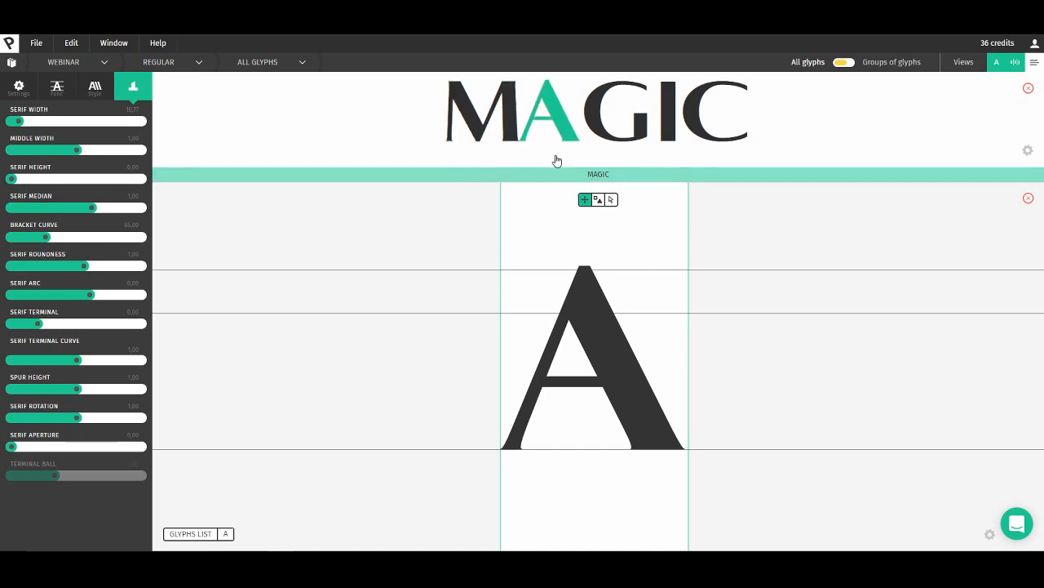
{"action": "left_click", "coordinate": [79, 166]}
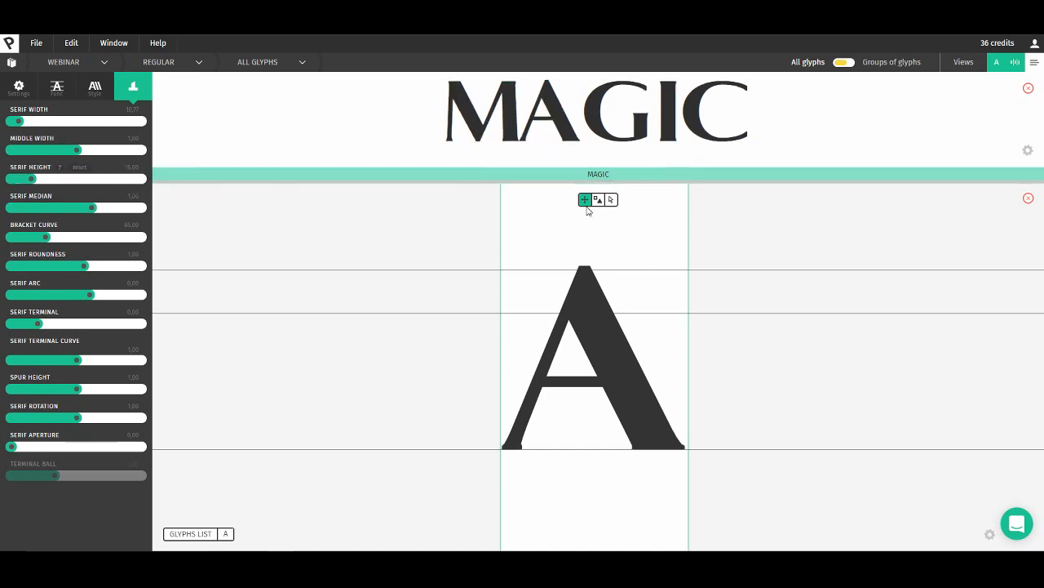
{"action": "left_click", "coordinate": [73, 114]}
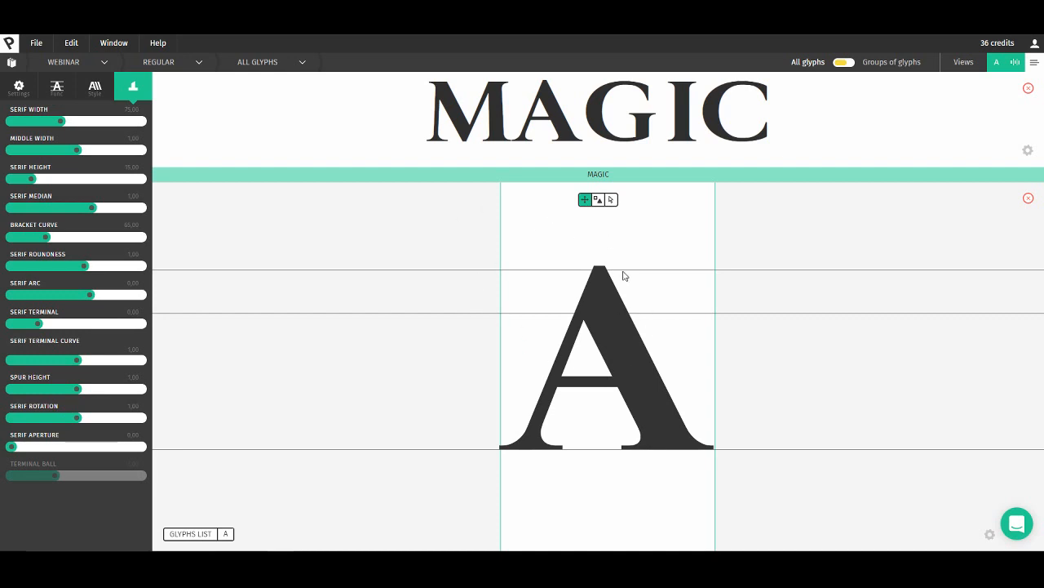
- In component editing mode, set both serifs at the foot of the A's thin left leg to none
{"action": "left_click", "coordinate": [598, 200]}
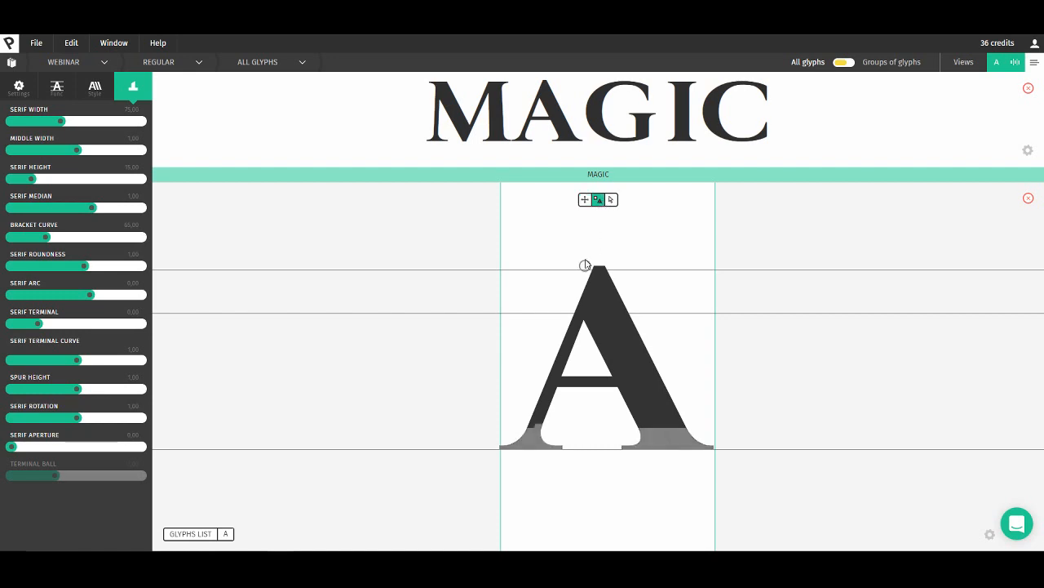
{"action": "left_click", "coordinate": [526, 449]}
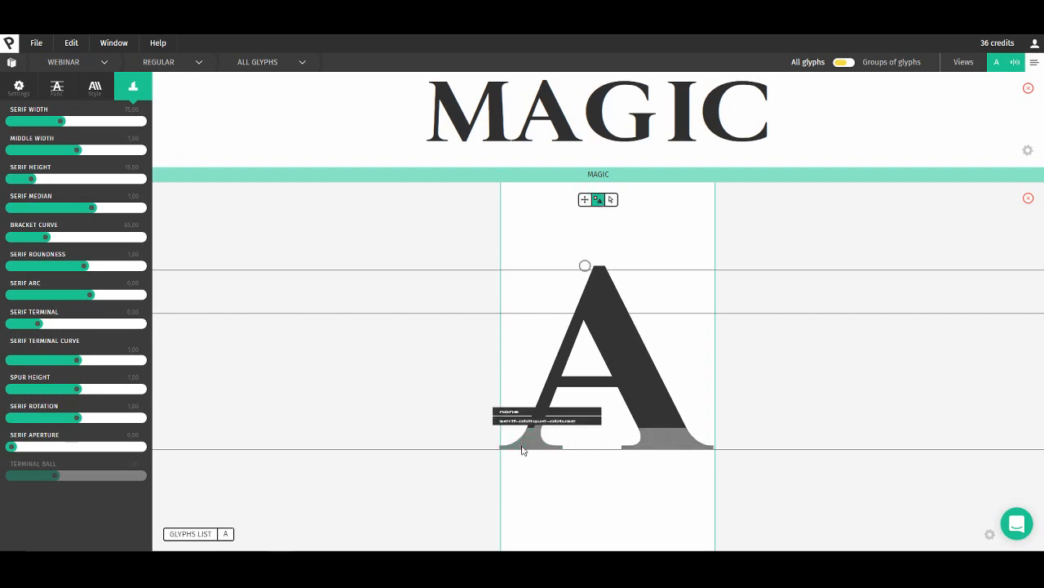
{"action": "left_click", "coordinate": [493, 332]}
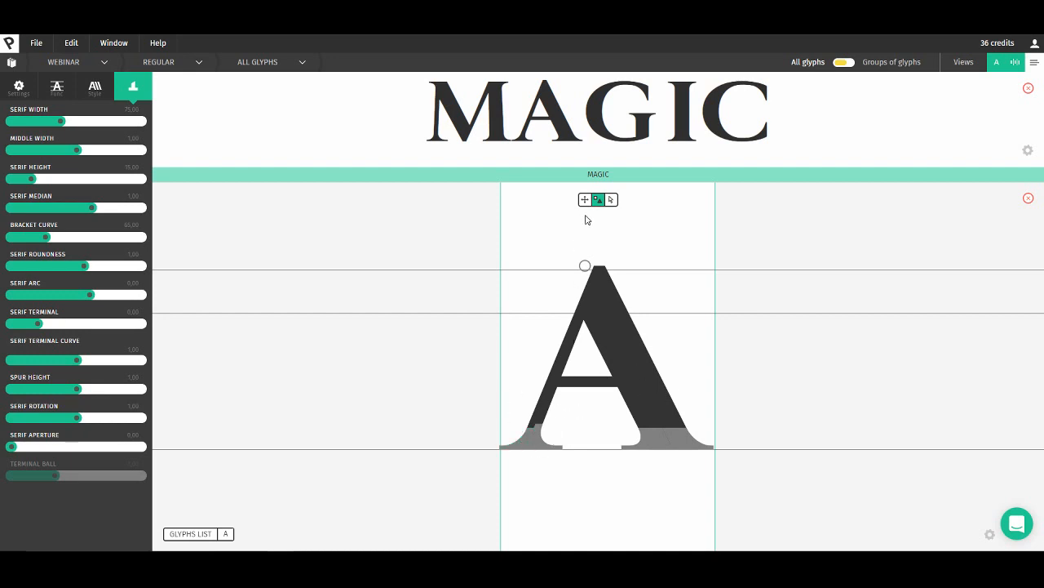
{"action": "left_click", "coordinate": [523, 446]}
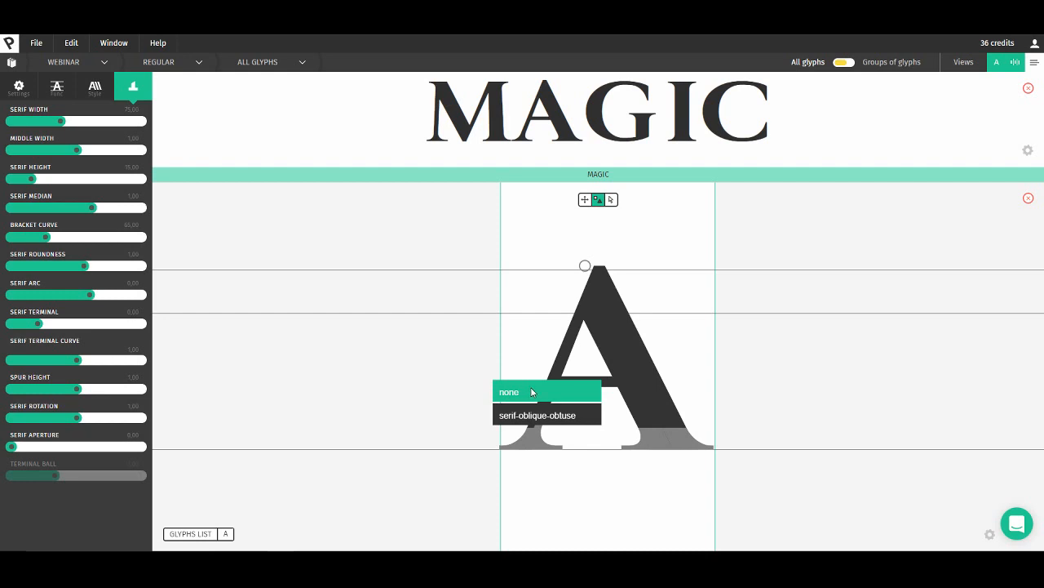
{"action": "left_click", "coordinate": [532, 392]}
{"action": "left_click", "coordinate": [541, 442]}
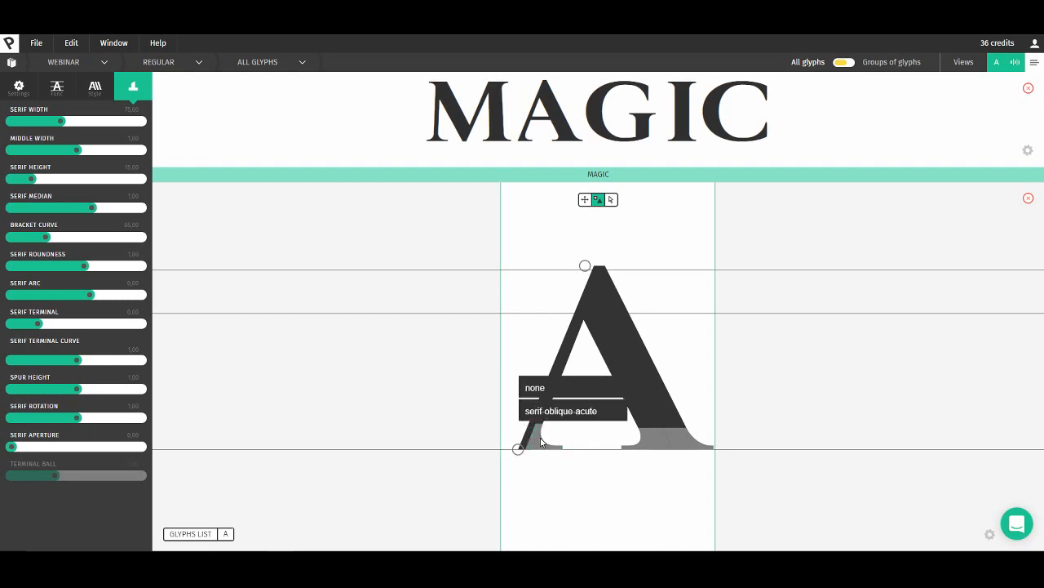
{"action": "left_click", "coordinate": [562, 395]}
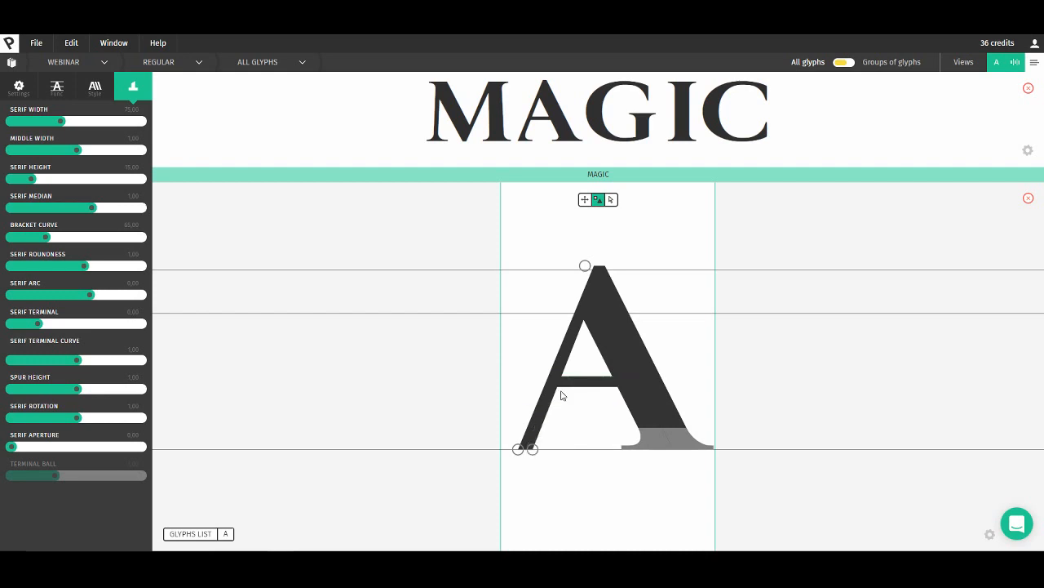
- Set both serifs at the foot of the A's thick right leg to none
{"action": "left_click", "coordinate": [655, 437]}
{"action": "right_click", "coordinate": [685, 447]}
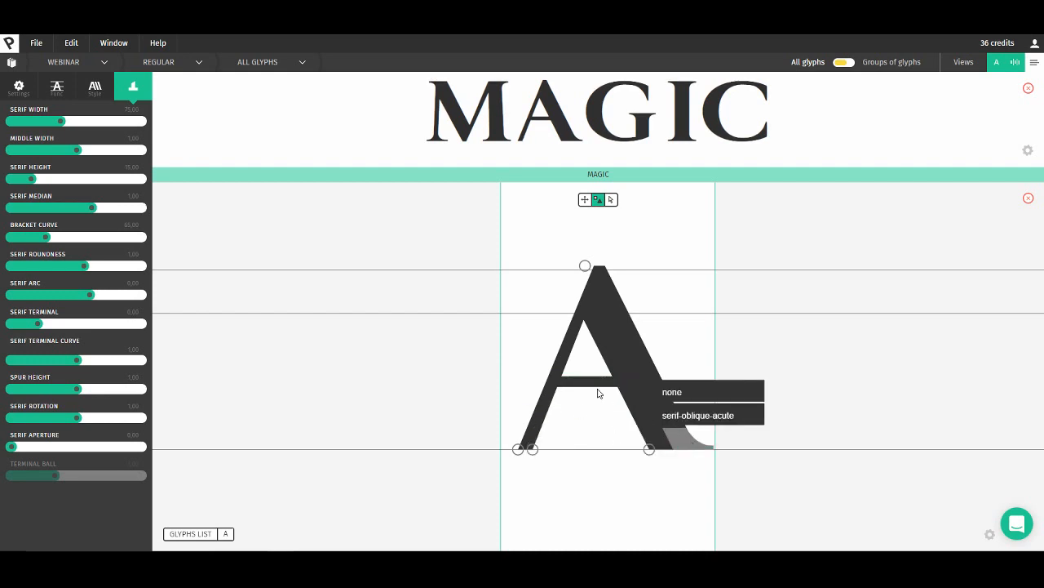
{"action": "left_click", "coordinate": [693, 389]}
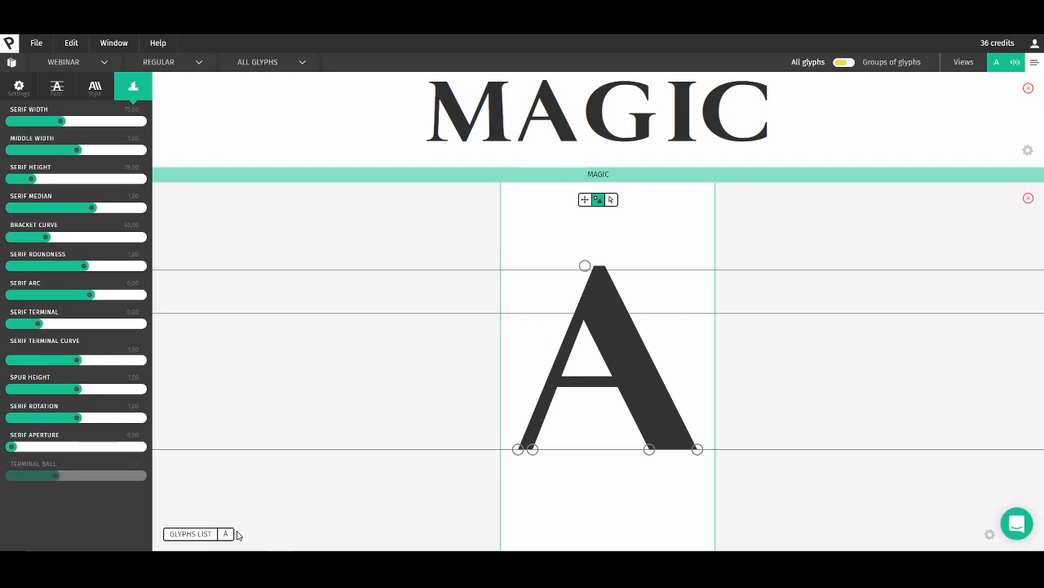
- Open the glyph M and set the serif at the head of its thin left stem to none
{"action": "left_click", "coordinate": [196, 534]}
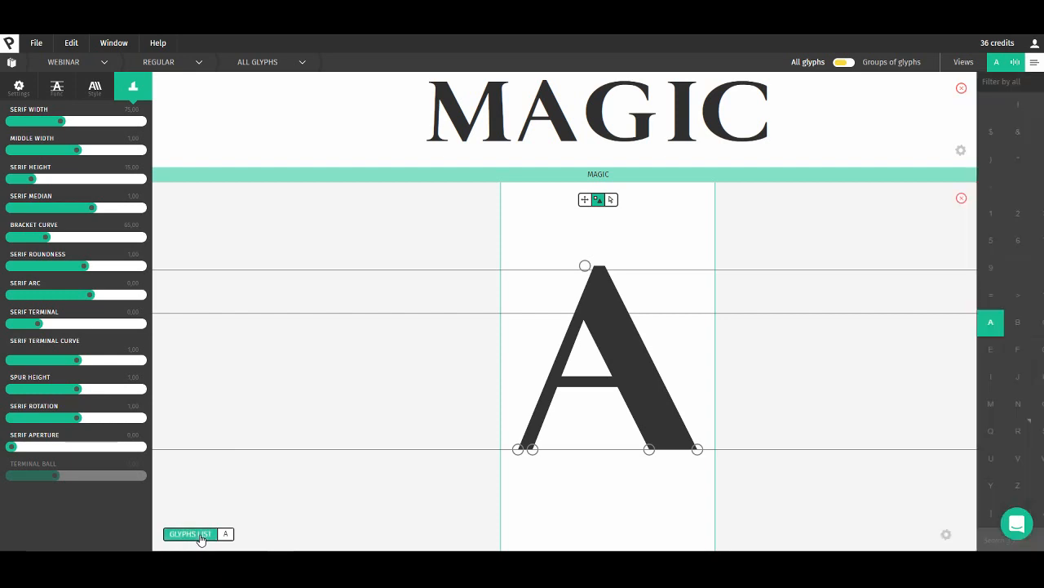
{"action": "scroll", "coordinate": [999, 302], "scroll_direction": "down", "scroll_amount": 2}
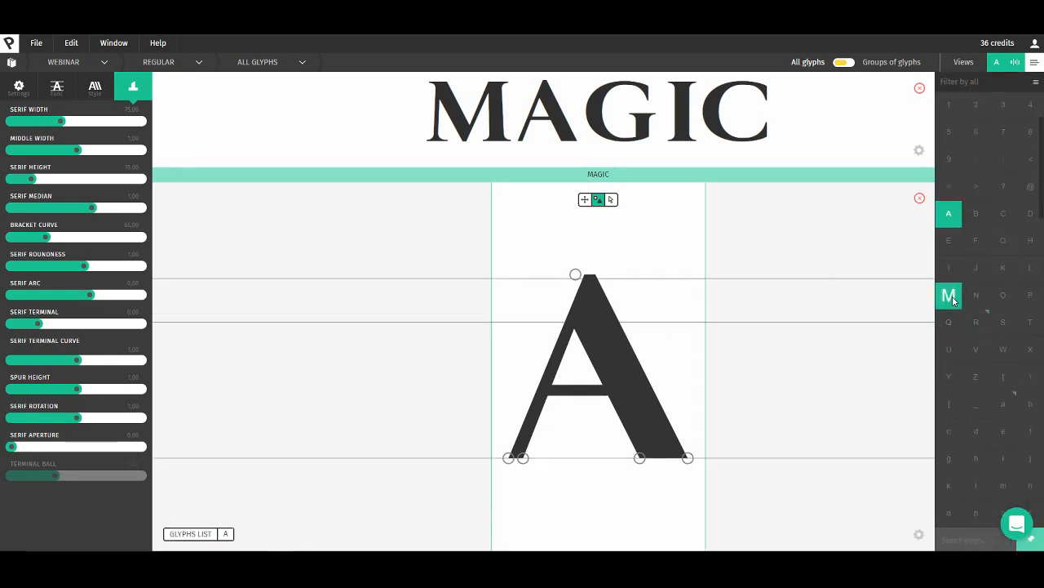
{"action": "left_click", "coordinate": [951, 298]}
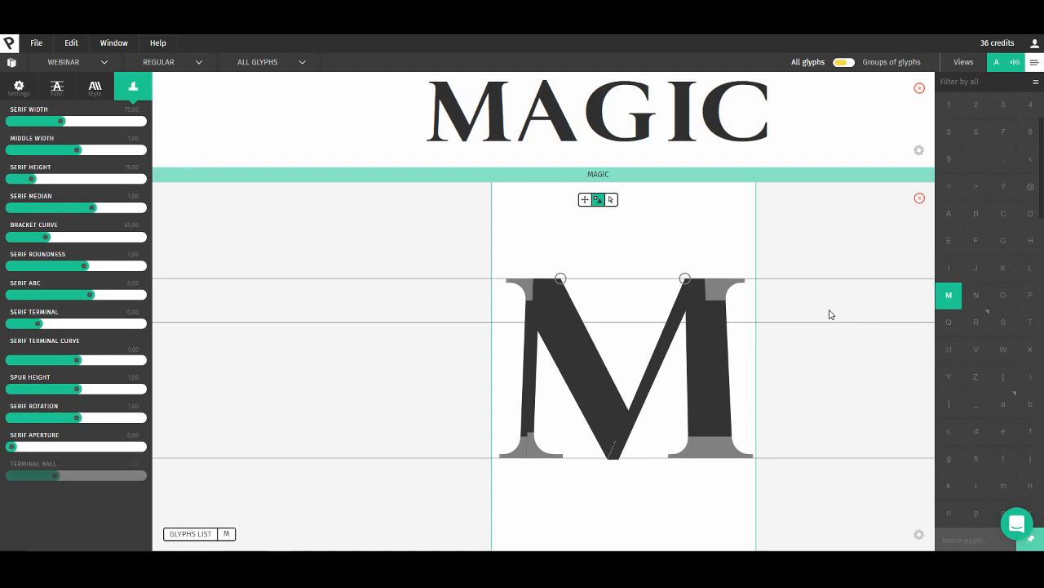
{"action": "left_click", "coordinate": [196, 534]}
{"action": "left_click", "coordinate": [489, 286]}
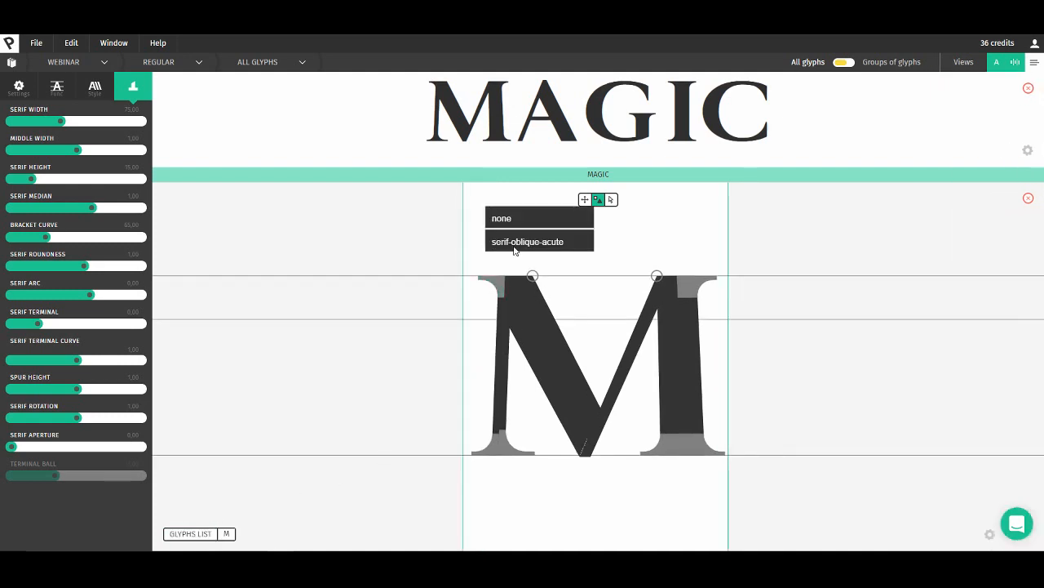
{"action": "left_click", "coordinate": [510, 216]}
- Set both serifs at the foot of the M's thin left stem to none
{"action": "left_click", "coordinate": [493, 439]}
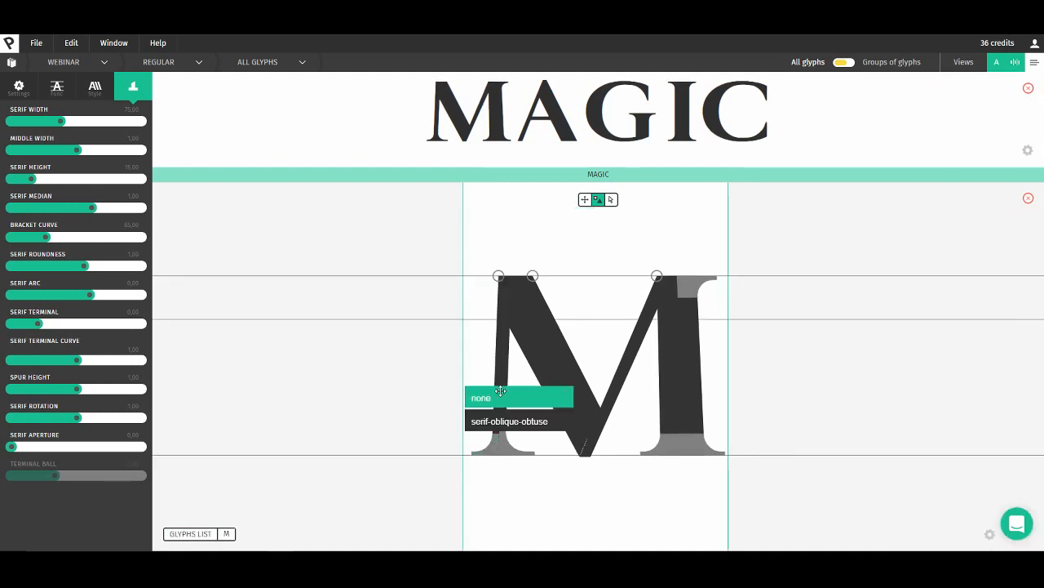
{"action": "left_click", "coordinate": [500, 393]}
{"action": "left_click", "coordinate": [505, 440]}
{"action": "left_click", "coordinate": [508, 393]}
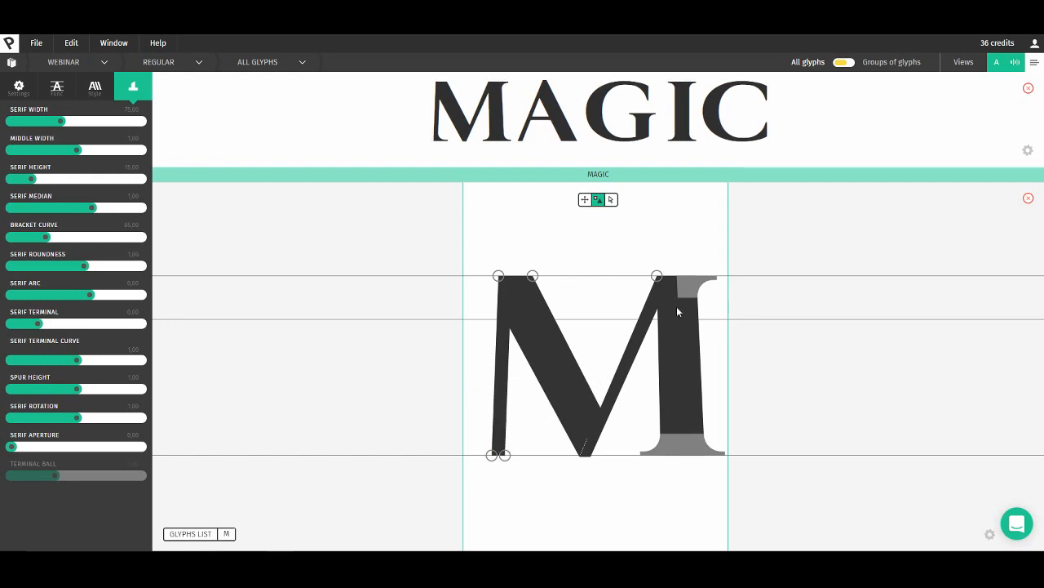
- Set the serifs at the head and foot of the M's thick right stem to none
{"action": "left_click", "coordinate": [694, 286]}
{"action": "left_click", "coordinate": [688, 218]}
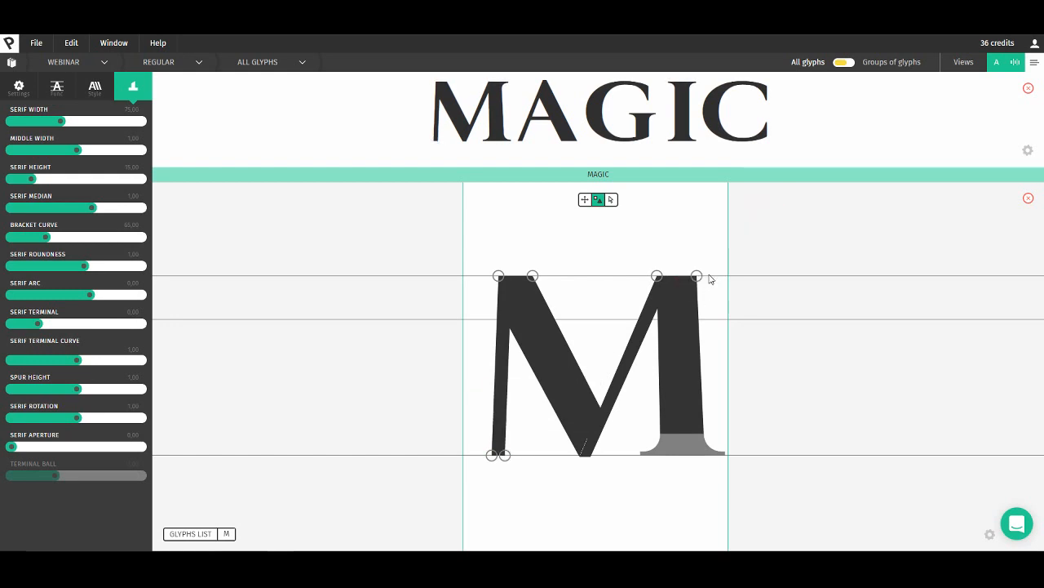
{"action": "left_click", "coordinate": [685, 432]}
{"action": "left_click", "coordinate": [688, 390]}
{"action": "left_click", "coordinate": [695, 440]}
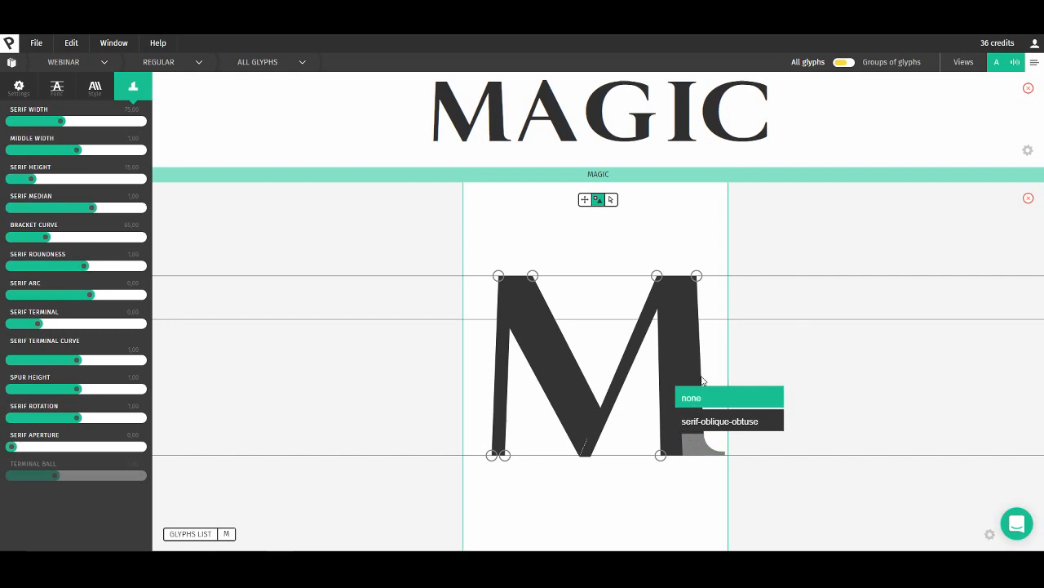
{"action": "left_click", "coordinate": [744, 390]}
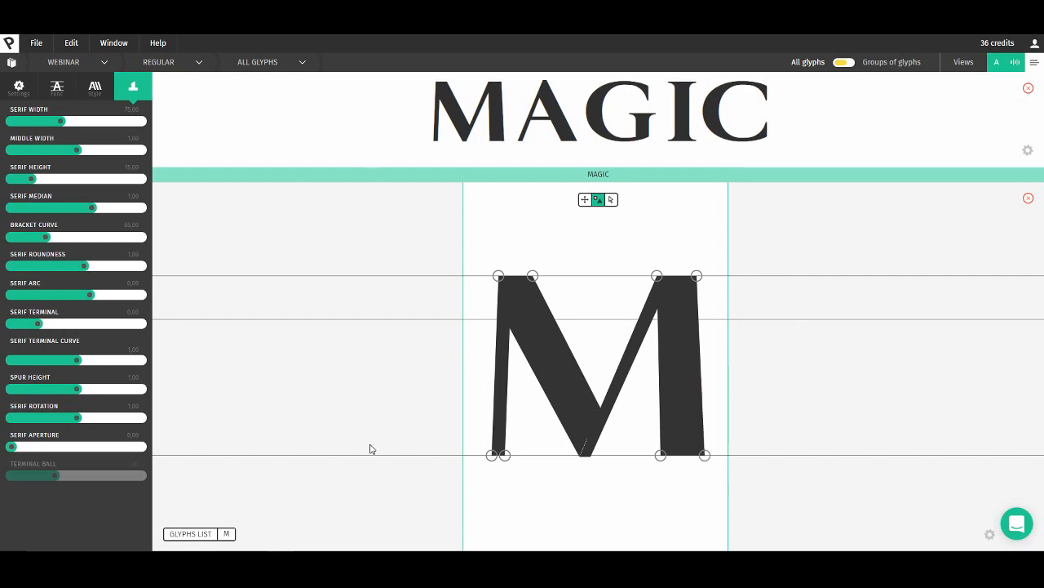
{"action": "key", "text": "space"}
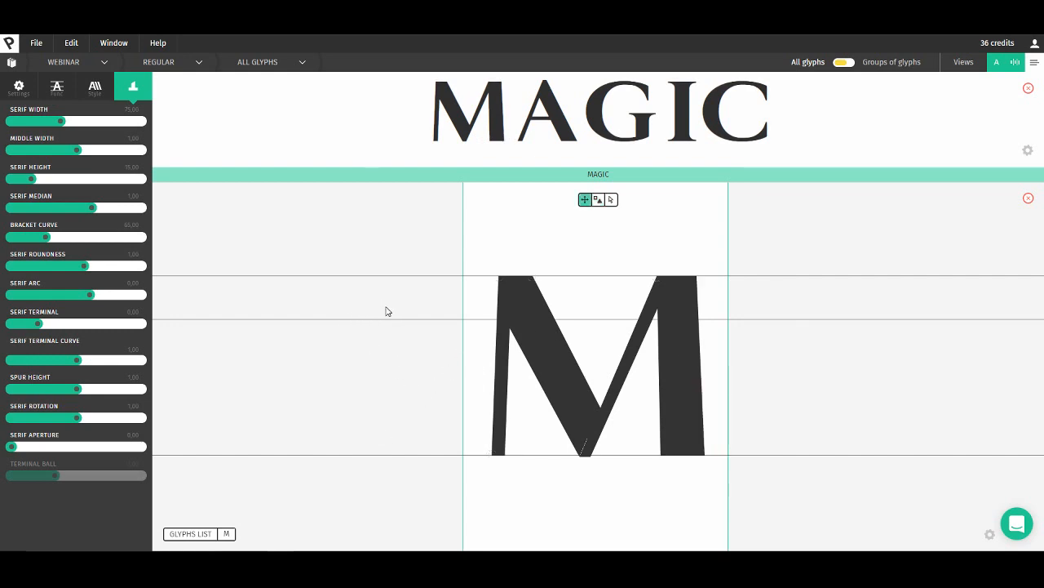
{"action": "key", "text": "space"}
{"action": "left_click", "coordinate": [585, 200]}
{"action": "left_click", "coordinate": [598, 200]}
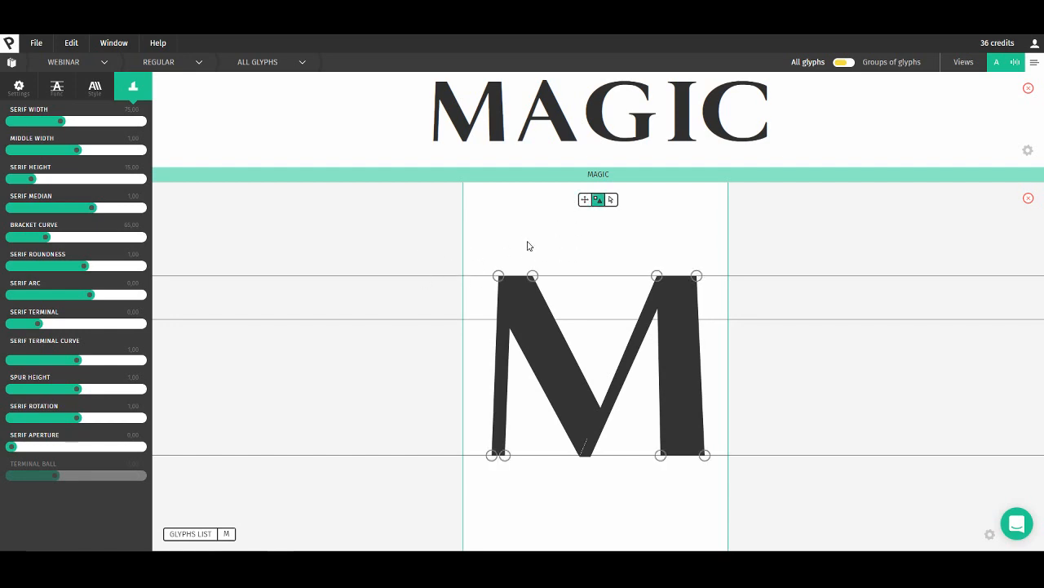
{"action": "key", "text": "space"}
{"action": "mouse_move", "coordinate": [518, 233]}
{"action": "left_mouse_down"}
{"action": "mouse_move", "coordinate": [446, 226]}
{"action": "mouse_move", "coordinate": [403, 237]}
{"action": "mouse_move", "coordinate": [730, 240]}
{"action": "mouse_move", "coordinate": [532, 248]}
{"action": "mouse_move", "coordinate": [523, 234]}
{"action": "mouse_move", "coordinate": [530, 237]}
{"action": "left_mouse_up"}
{"action": "key", "text": "space"}
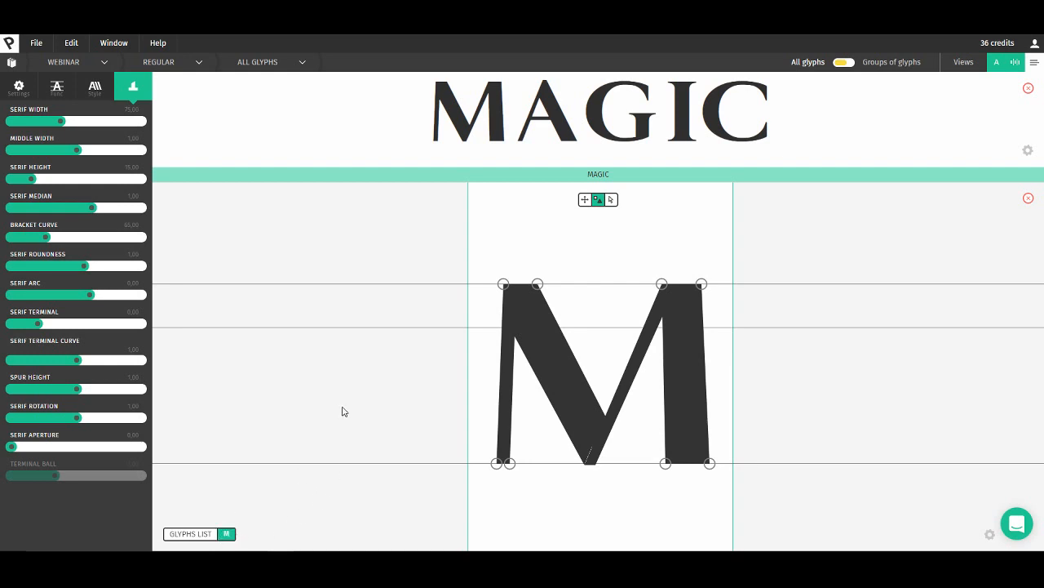
- Switch to the glyph G and set the serifs on its upper terminal and short vertical stem to none
{"action": "key", "text": "g"}
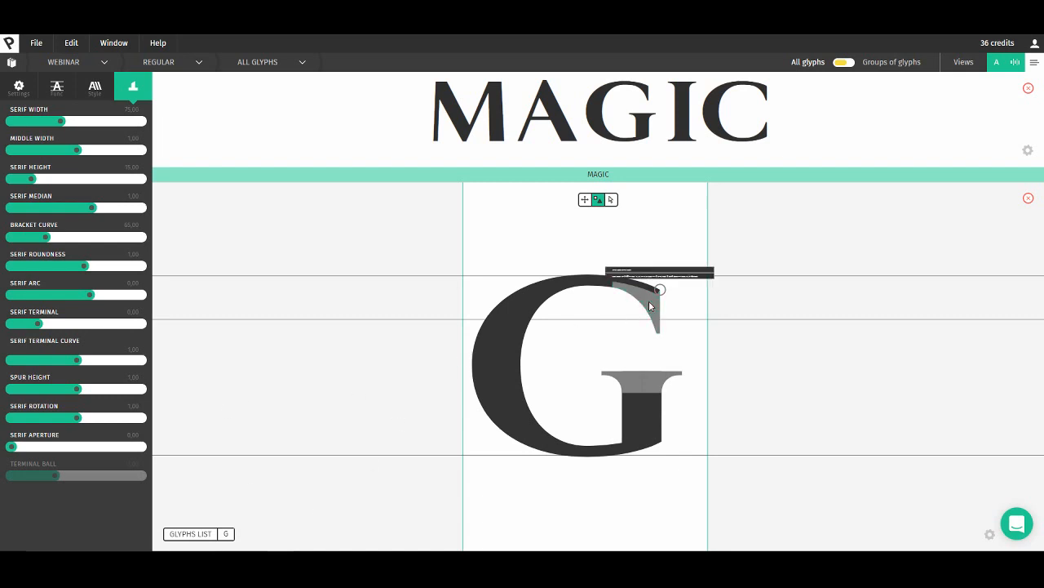
{"action": "left_click", "coordinate": [655, 242]}
{"action": "mouse_move", "coordinate": [630, 378]}
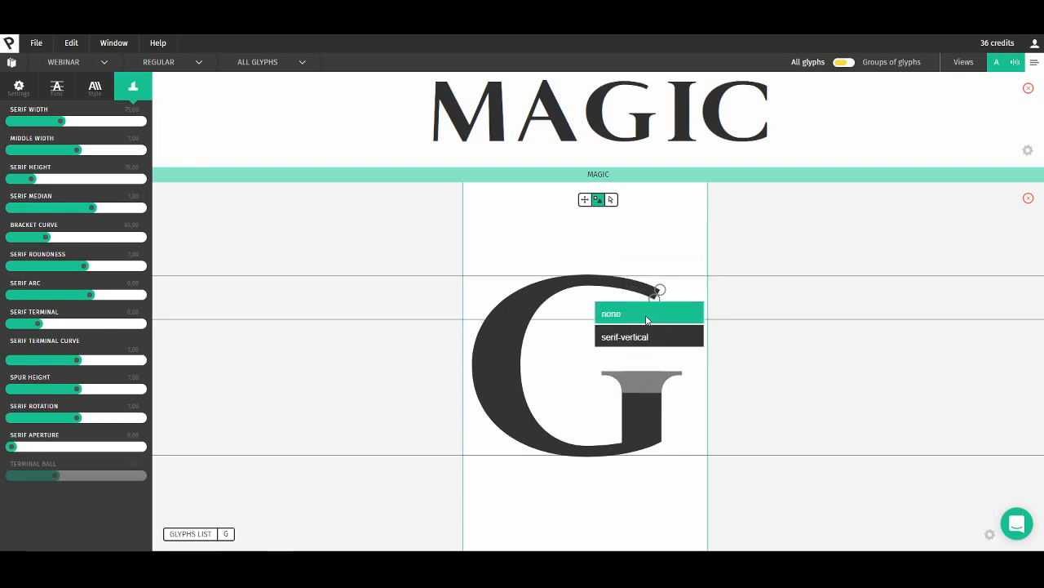
{"action": "left_click", "coordinate": [652, 314]}
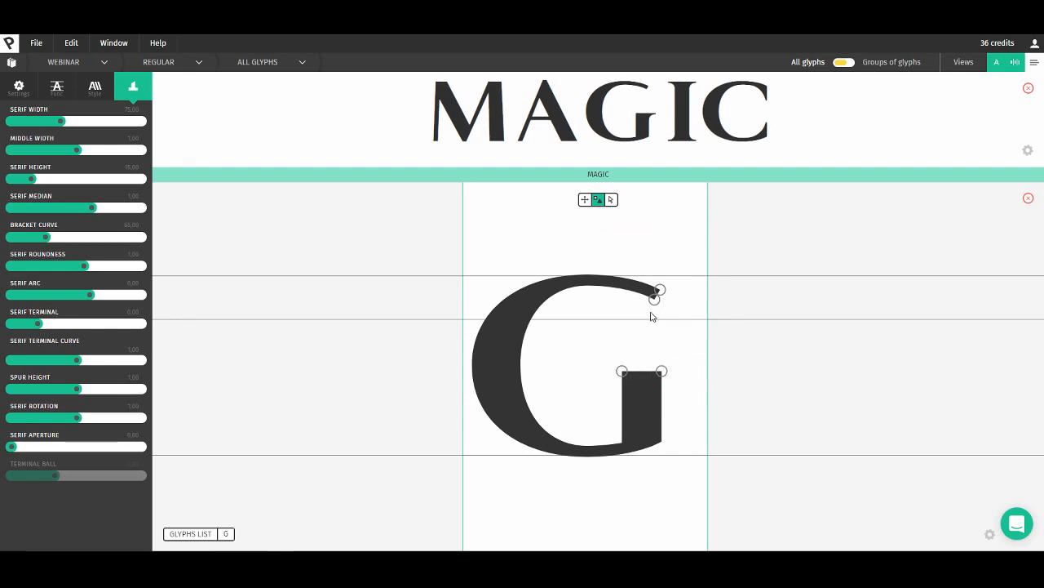
- Switch to the glyph I and set all four serifs at the head and foot of its stem to none
{"action": "left_click", "coordinate": [226, 534]}
{"action": "type", "text": "I"}
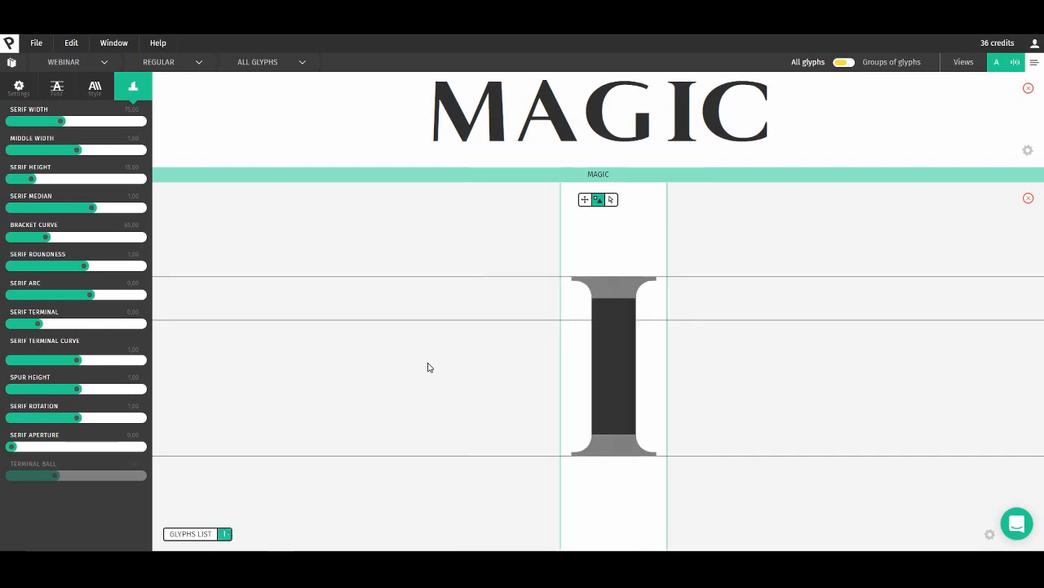
{"action": "mouse_move", "coordinate": [611, 281]}
{"action": "left_click", "coordinate": [621, 219]}
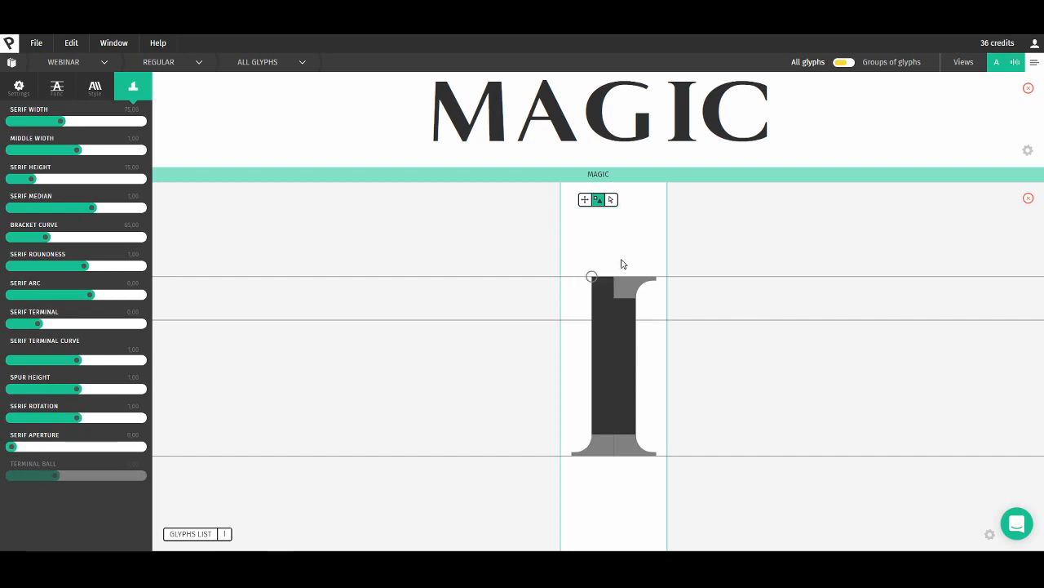
{"action": "left_click", "coordinate": [637, 218]}
{"action": "mouse_move", "coordinate": [611, 373]}
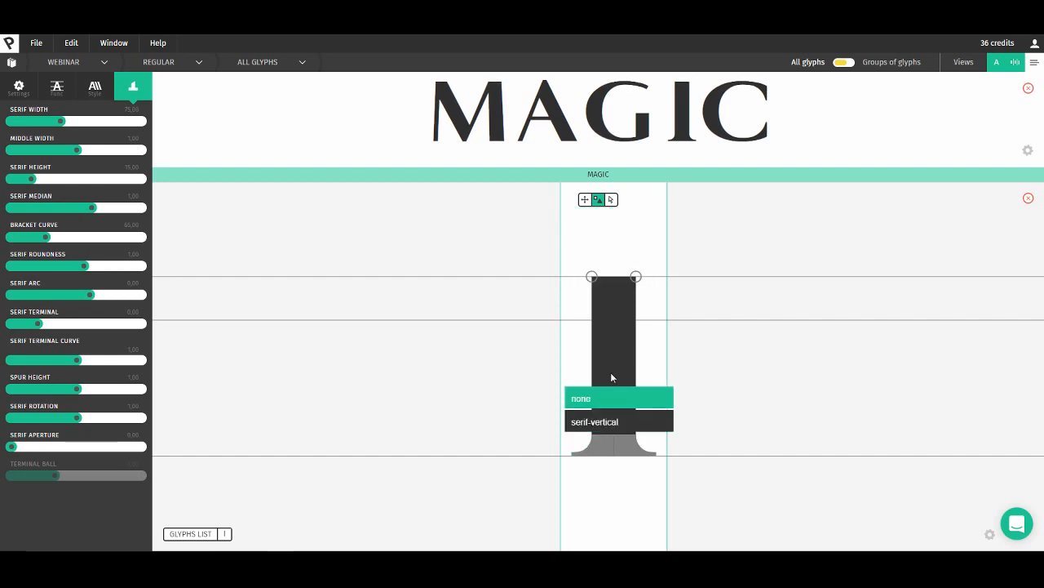
{"action": "left_click", "coordinate": [622, 396]}
{"action": "mouse_move", "coordinate": [627, 441]}
{"action": "left_click", "coordinate": [634, 398]}
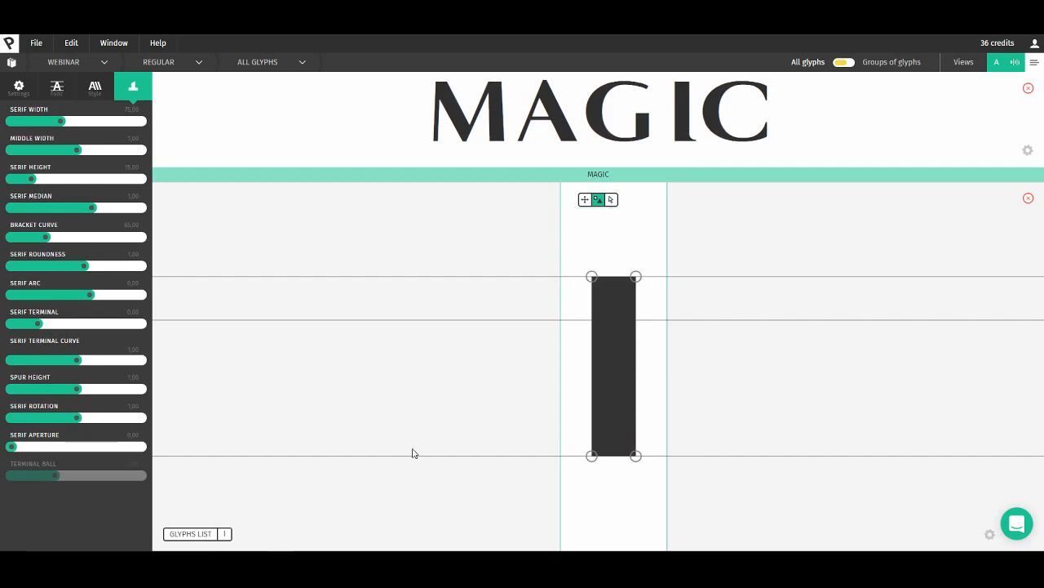
- Switch to the glyph C and set the serifs on its upper and lower terminals to none
{"action": "key", "text": "c"}
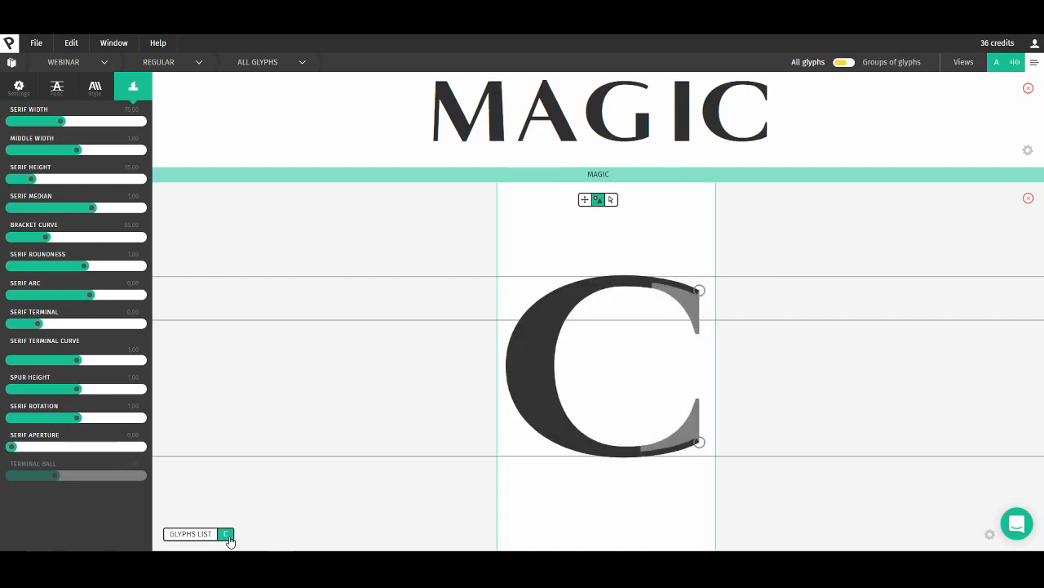
{"action": "mouse_move", "coordinate": [699, 292]}
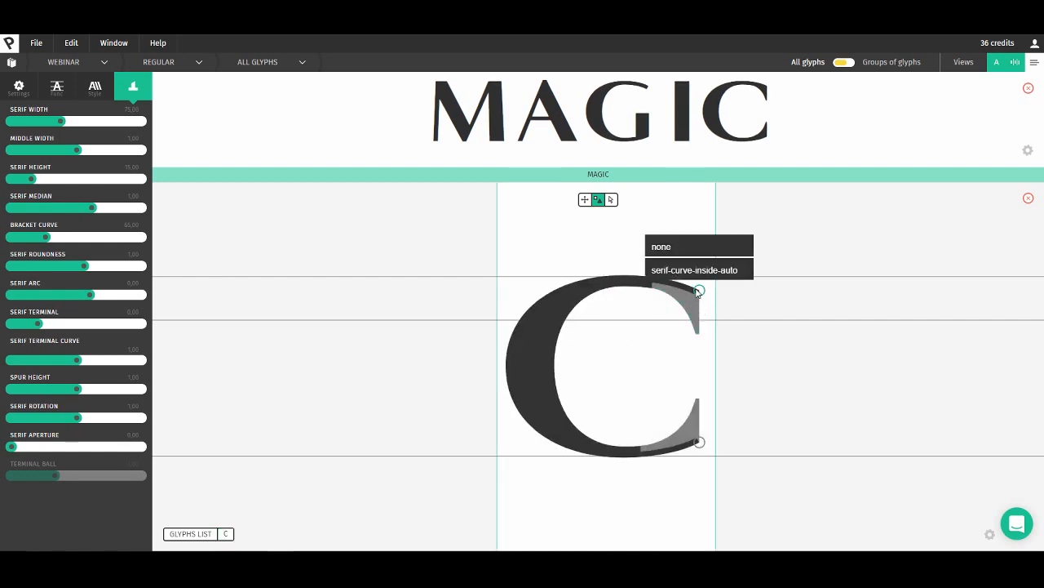
{"action": "left_click", "coordinate": [677, 246]}
{"action": "mouse_move", "coordinate": [676, 413]}
{"action": "left_click", "coordinate": [684, 360]}
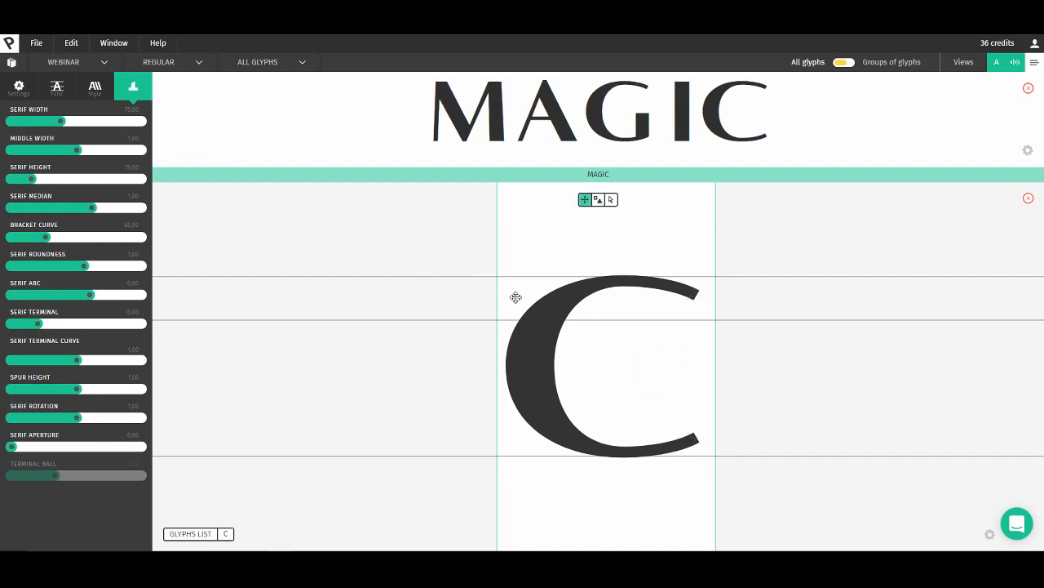
- Return to the glyph M, enable node editing mode and select the node at the head of its thin left stem
{"action": "left_click_drag", "start_coordinate": [516, 298], "coordinate": [494, 297]}
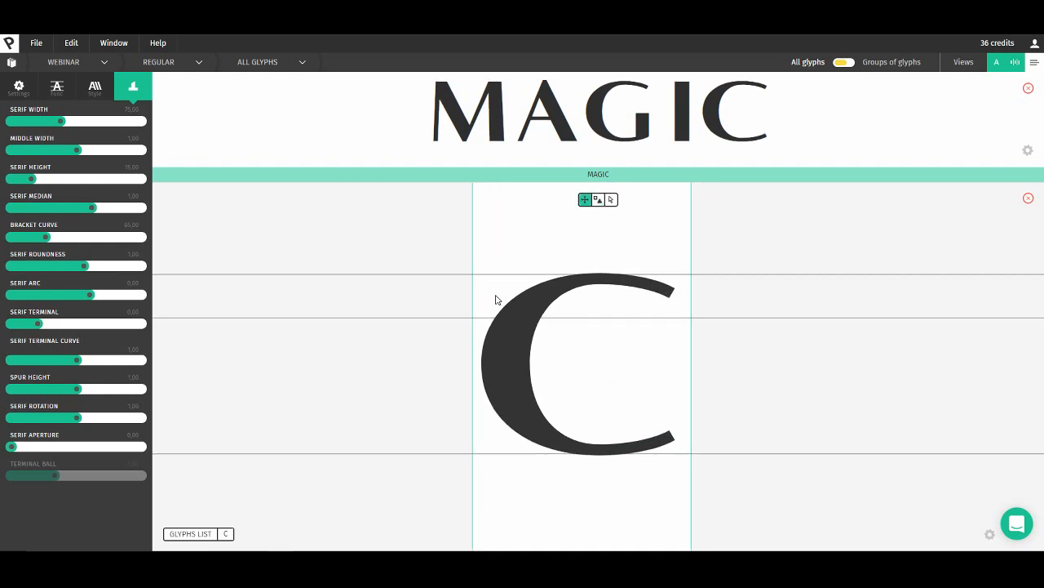
{"action": "left_click", "coordinate": [227, 537]}
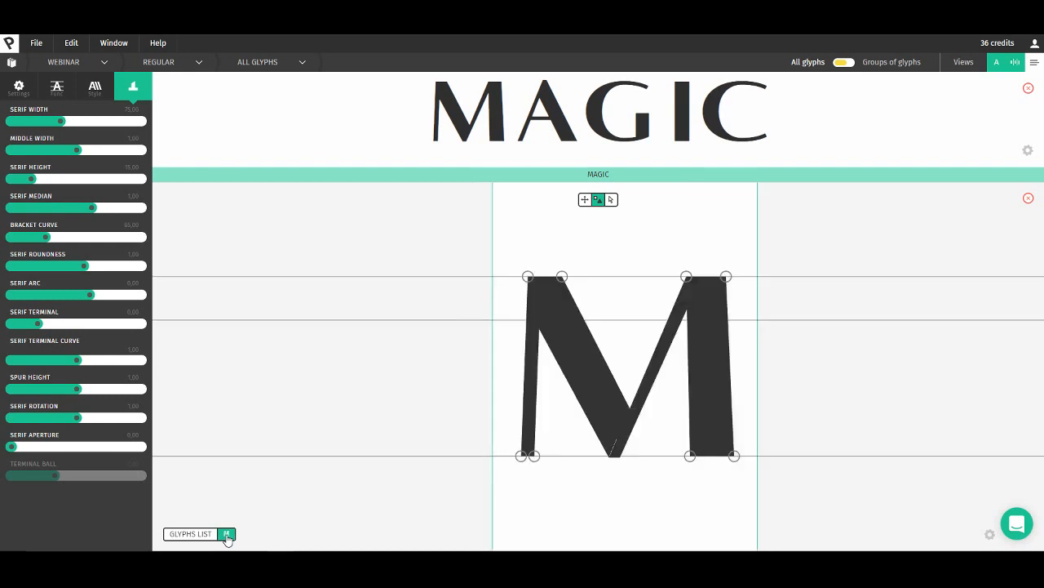
{"action": "left_click", "coordinate": [610, 200]}
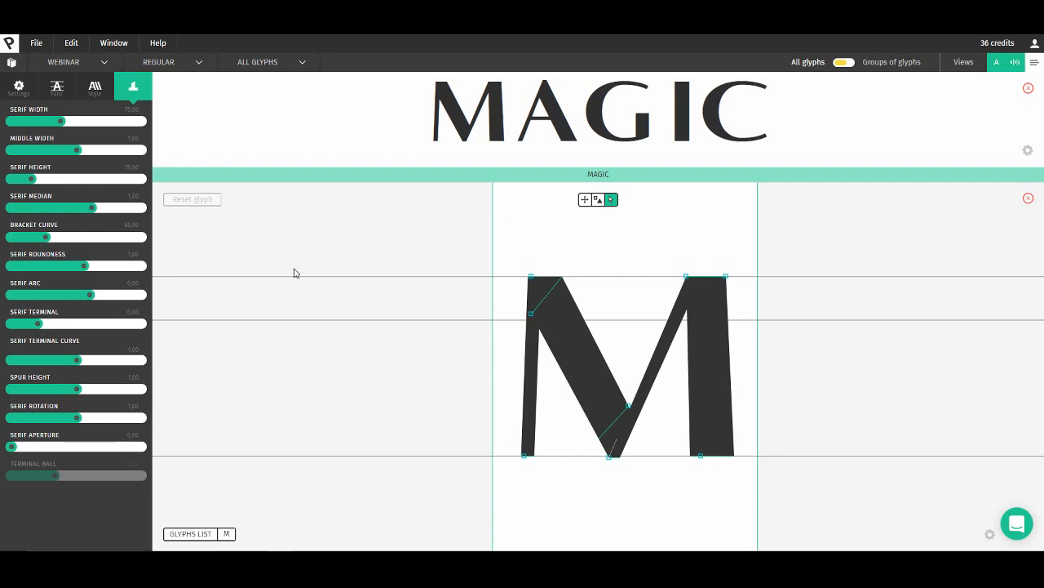
{"action": "left_click", "coordinate": [94, 86]}
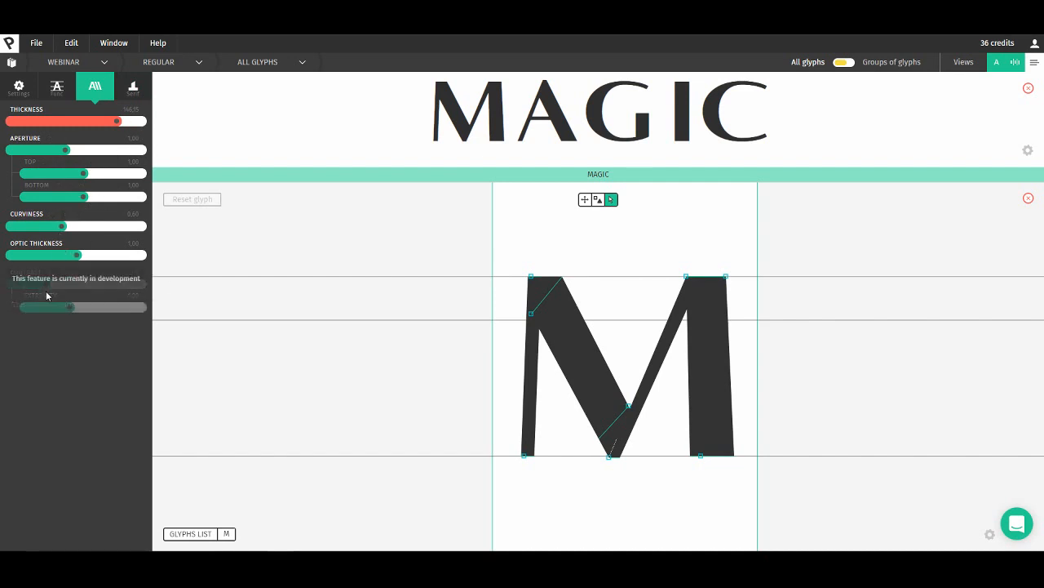
{"action": "left_click", "coordinate": [132, 86]}
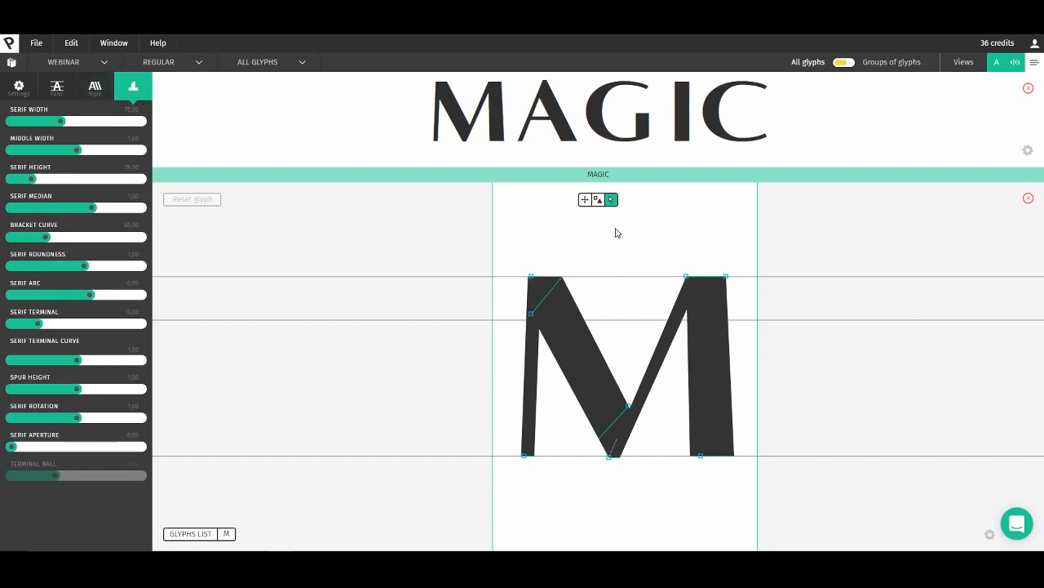
{"action": "left_click", "coordinate": [532, 278]}
{"action": "scroll", "coordinate": [537, 276], "scroll_direction": "up", "scroll_amount": 5}
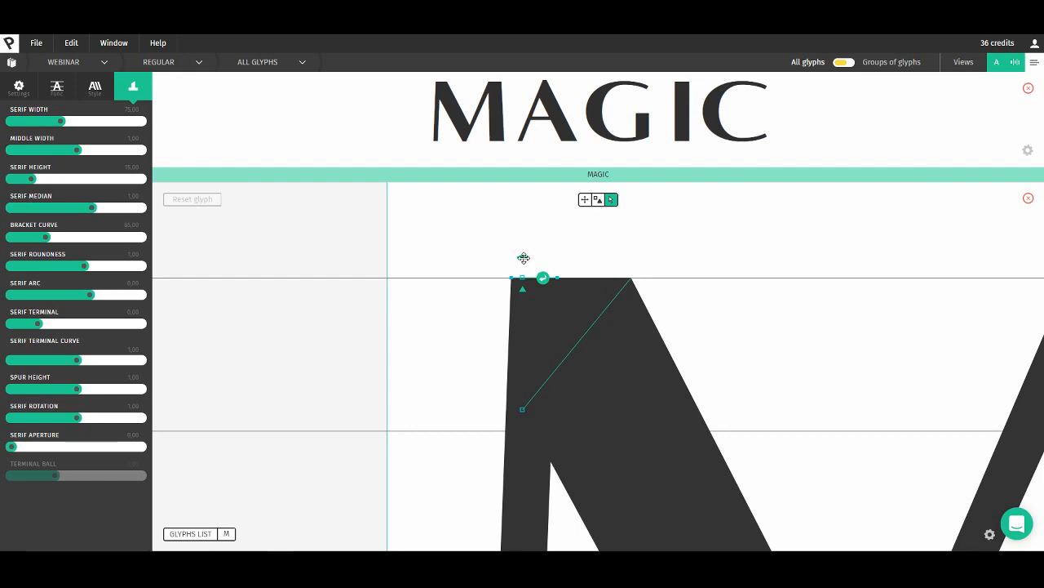
- Try rotating and shifting the node at the head of the M's thin left stem, and reset it
{"action": "mouse_move", "coordinate": [523, 258]}
{"action": "left_mouse_down"}
{"action": "mouse_move", "coordinate": [532, 270]}
{"action": "mouse_move", "coordinate": [523, 275]}
{"action": "mouse_move", "coordinate": [525, 262]}
{"action": "left_mouse_up"}
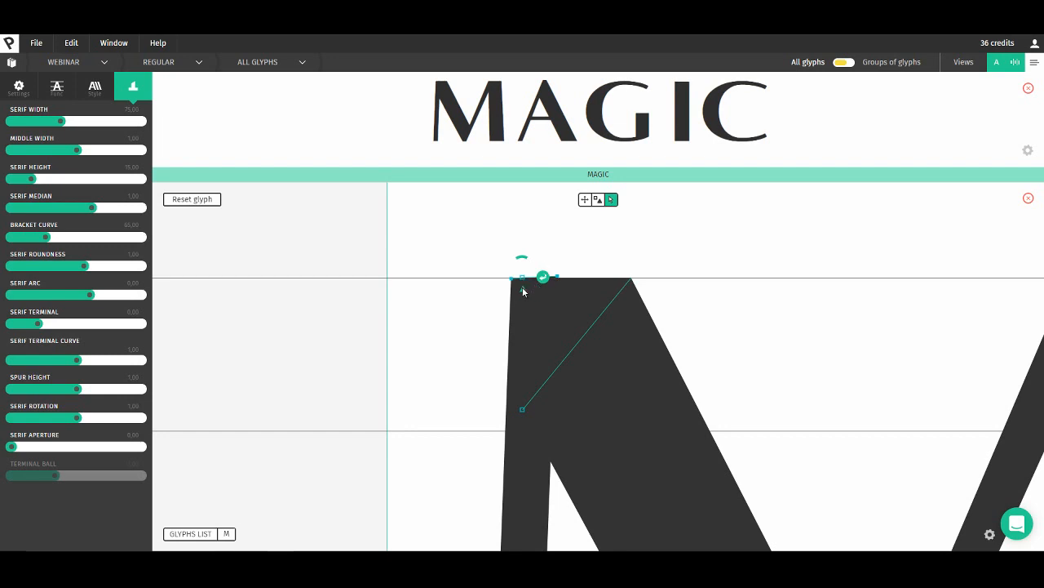
{"action": "mouse_move", "coordinate": [524, 292]}
{"action": "left_mouse_down"}
{"action": "mouse_move", "coordinate": [546, 285]}
{"action": "mouse_move", "coordinate": [524, 289]}
{"action": "left_mouse_up"}
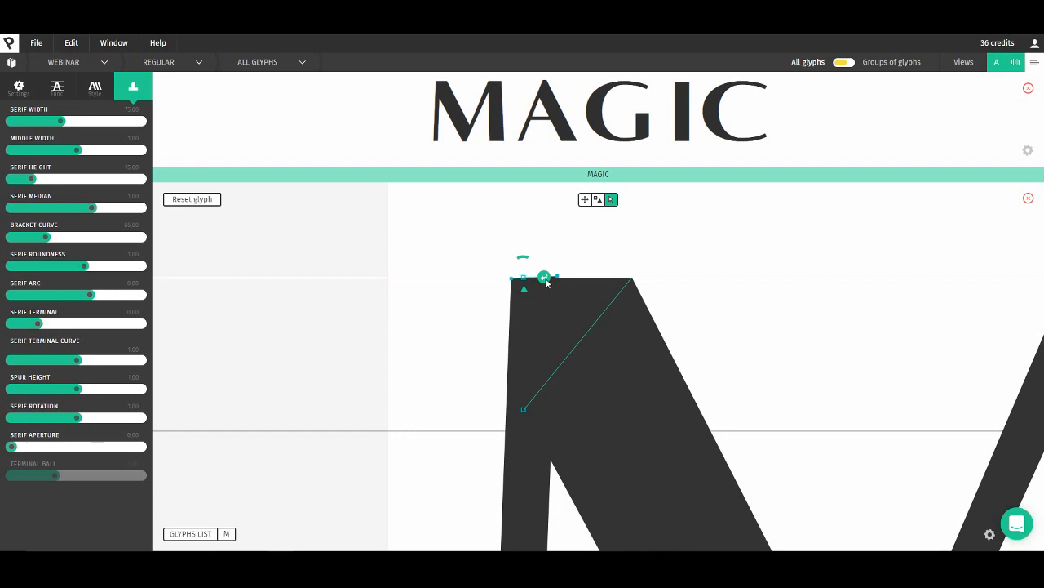
{"action": "left_click", "coordinate": [545, 280]}
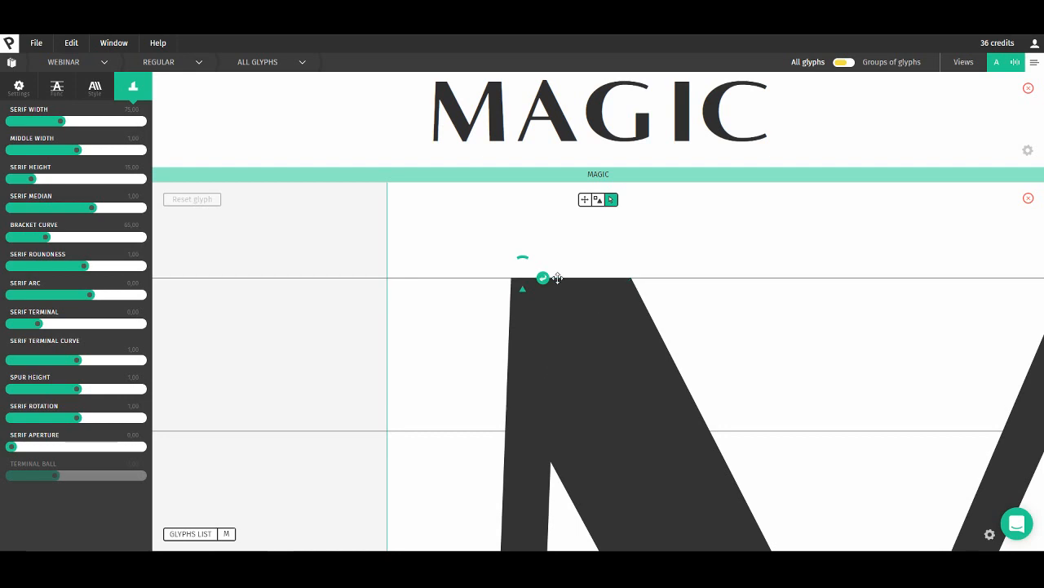
- Narrow the head of the M's thin left stem to less than half its width
{"action": "left_click_drag", "start_coordinate": [557, 279], "coordinate": [530, 280]}
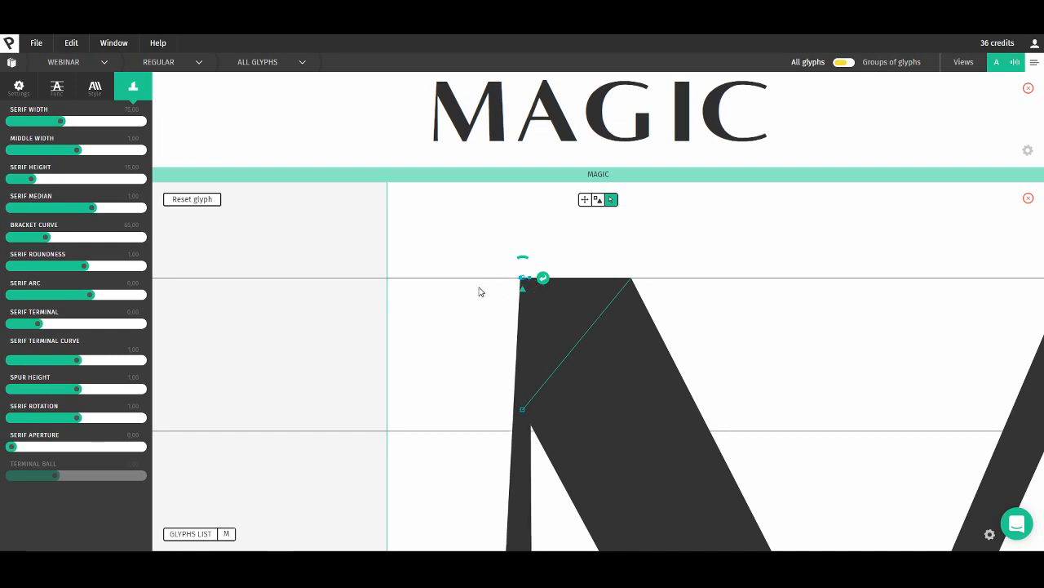
- Narrow the foot of the M's thin left stem to about a third of its width
{"action": "key", "text": "space"}
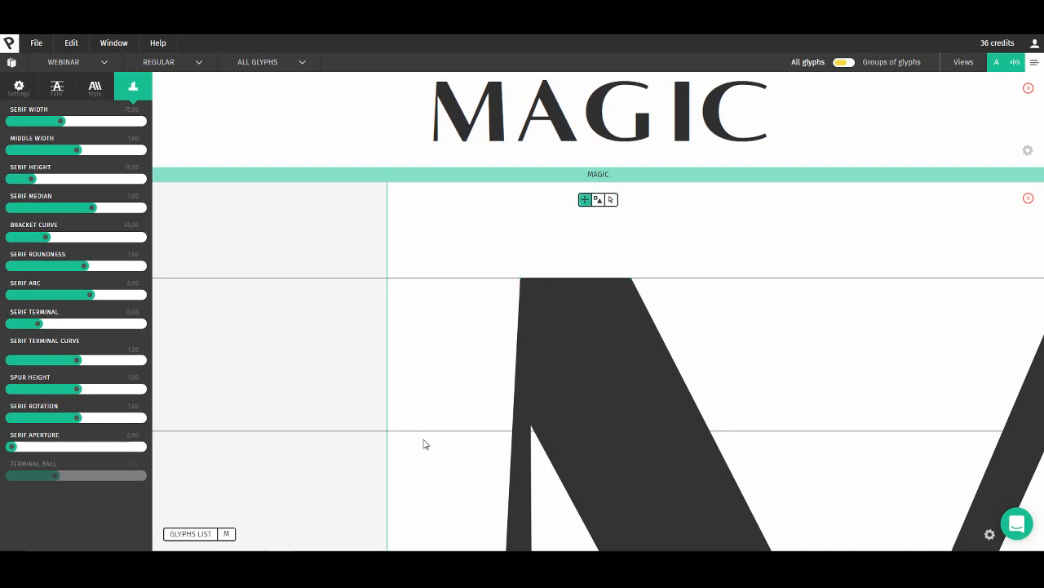
{"action": "left_click_drag", "start_coordinate": [430, 457], "coordinate": [439, 278]}
{"action": "left_click_drag", "start_coordinate": [418, 419], "coordinate": [417, 278]}
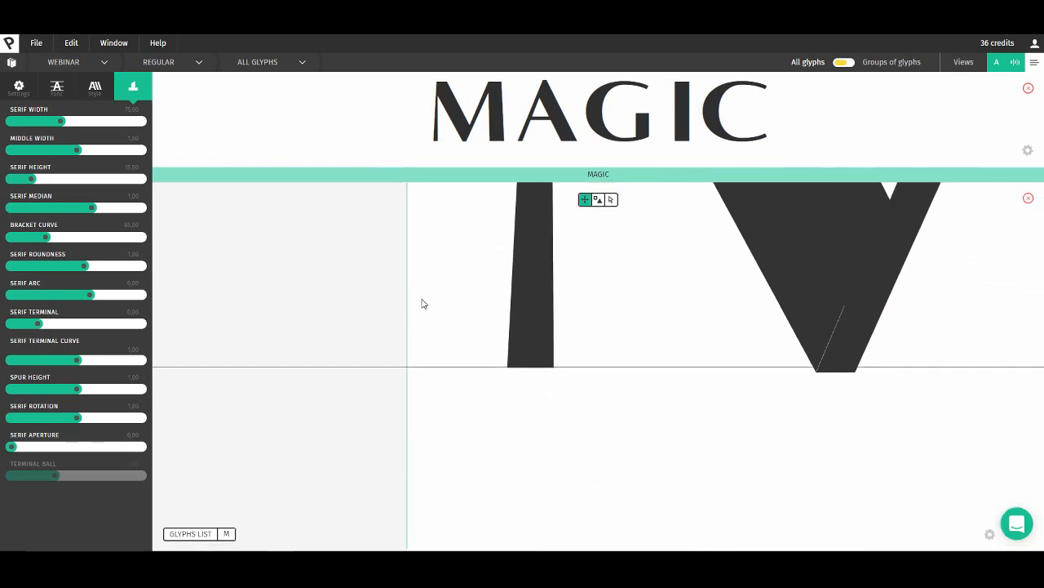
{"action": "left_click_drag", "start_coordinate": [463, 342], "coordinate": [434, 324]}
{"action": "key", "text": "space"}
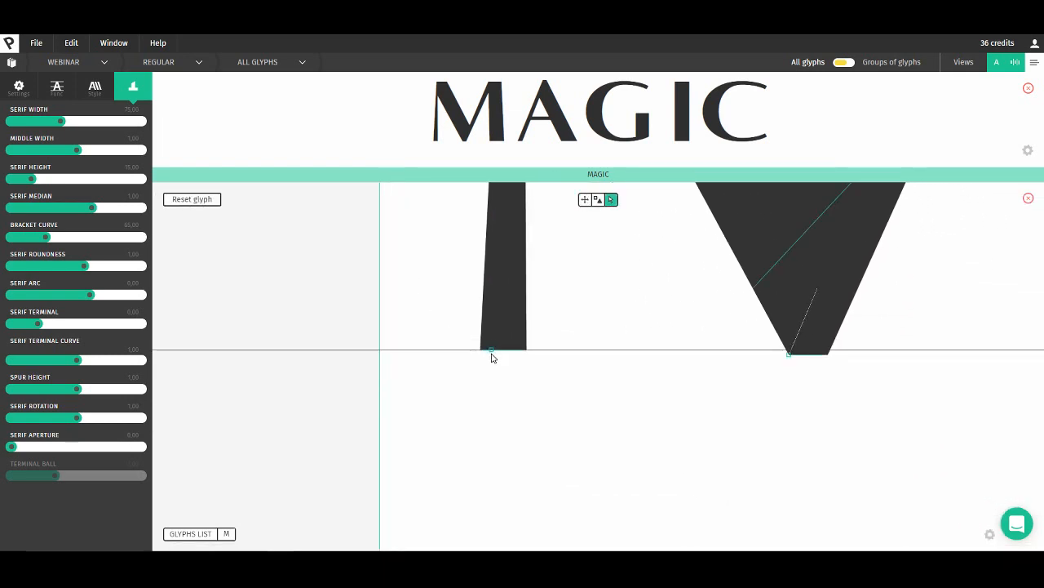
{"action": "left_click", "coordinate": [491, 350]}
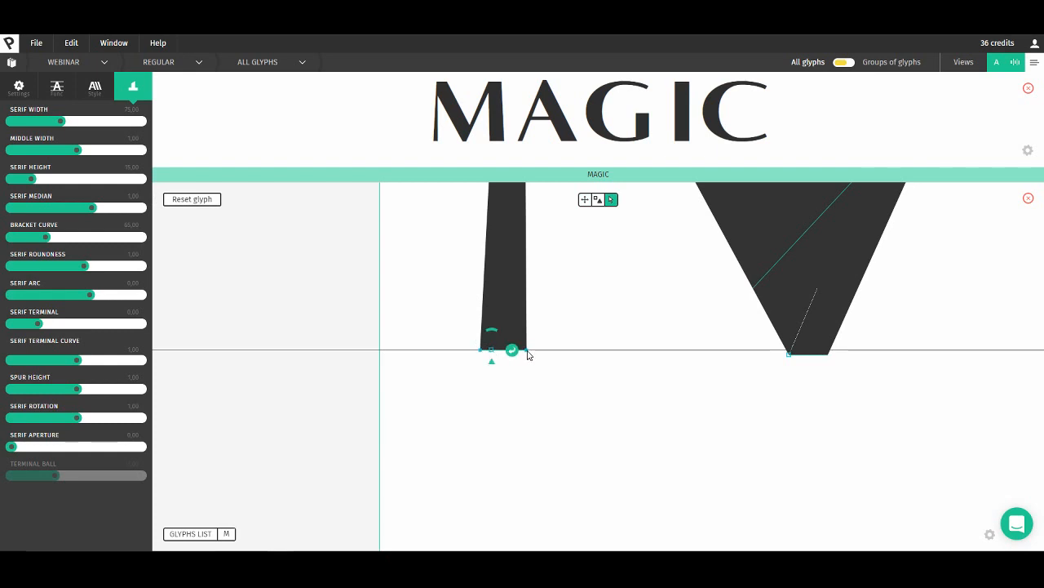
{"action": "left_click_drag", "start_coordinate": [527, 350], "coordinate": [505, 349]}
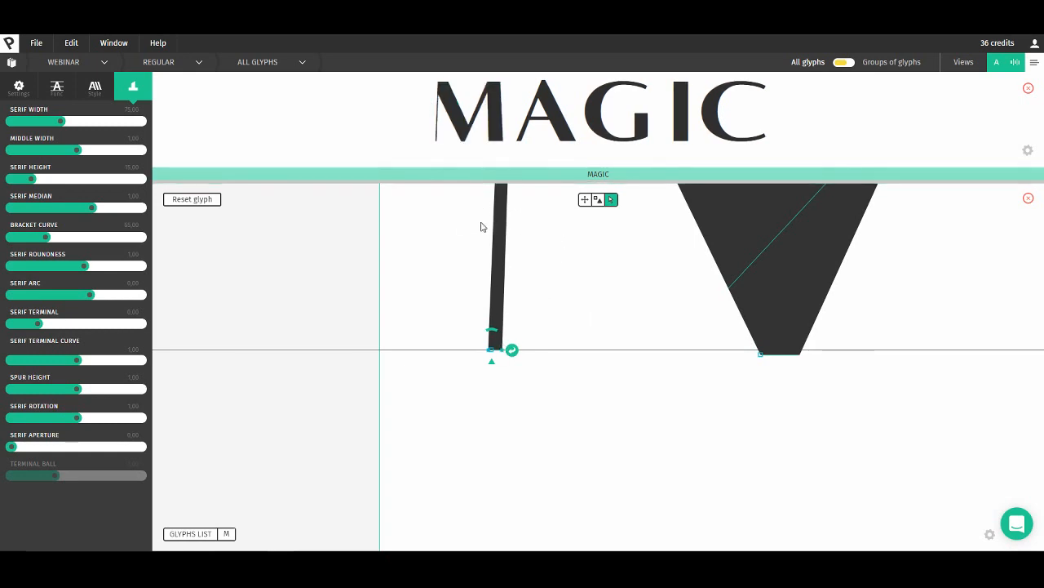
- Narrow the upper end of the M's thin inner diagonal to about a quarter of its width
{"action": "key", "text": "space"}
{"action": "left_click_drag", "start_coordinate": [555, 226], "coordinate": [452, 421]}
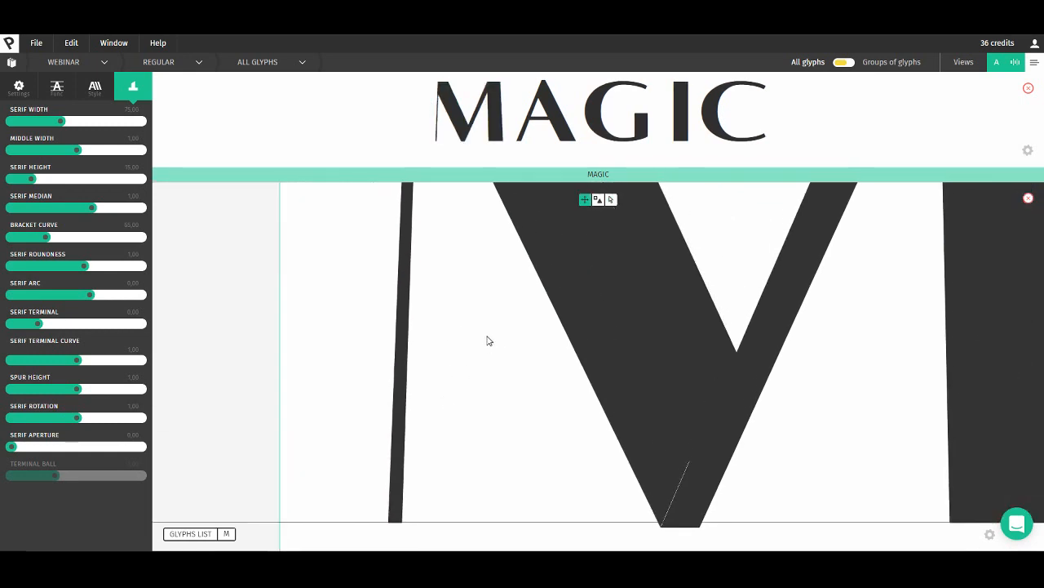
{"action": "scroll", "coordinate": [488, 340], "scroll_direction": "down", "scroll_amount": 5}
{"action": "key", "text": "space"}
{"action": "left_click_drag", "start_coordinate": [495, 335], "coordinate": [475, 375]}
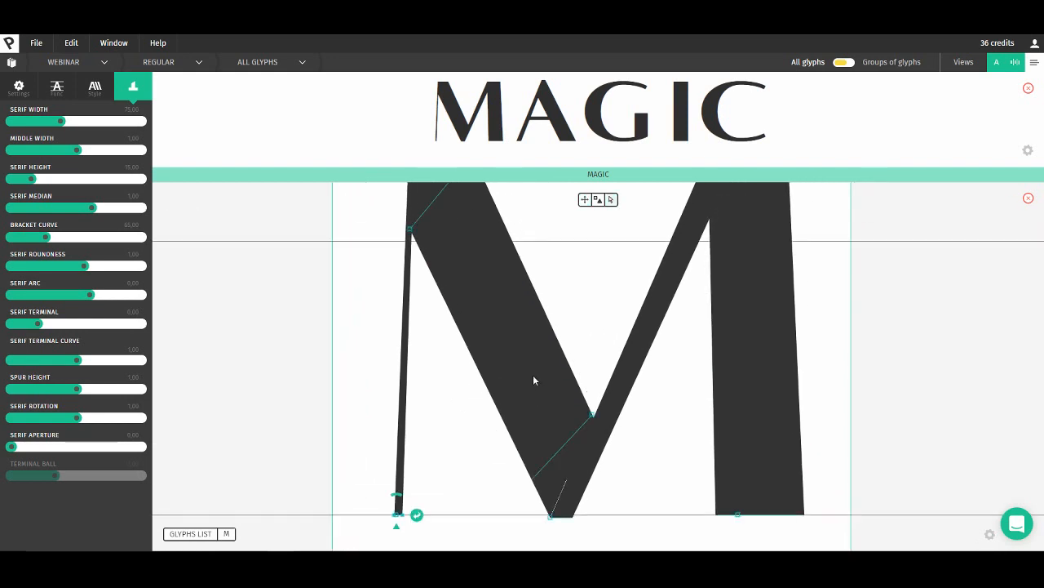
{"action": "key", "text": "space"}
{"action": "left_click_drag", "start_coordinate": [588, 250], "coordinate": [498, 339]}
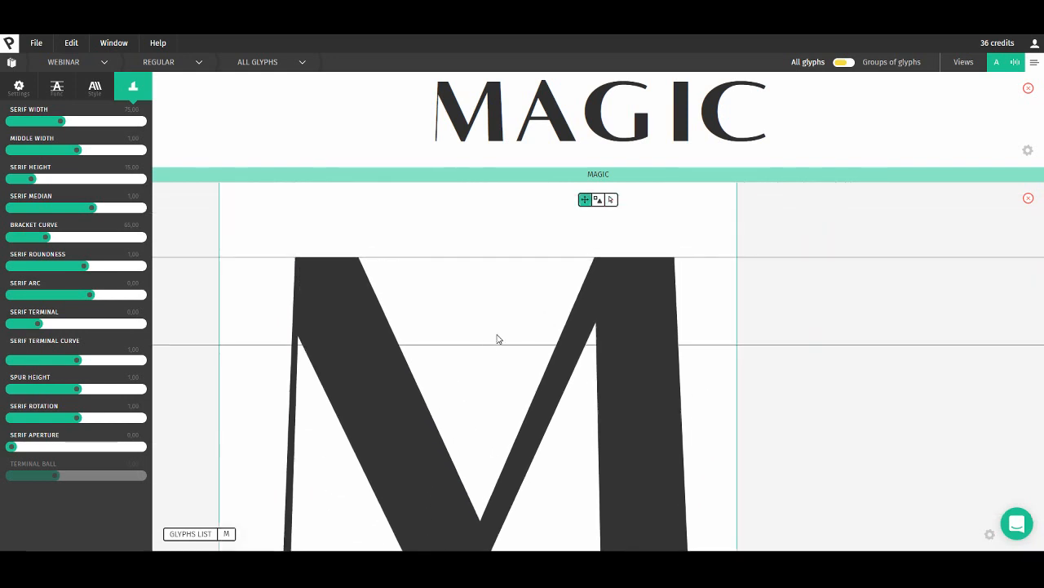
{"action": "left_click", "coordinate": [595, 258]}
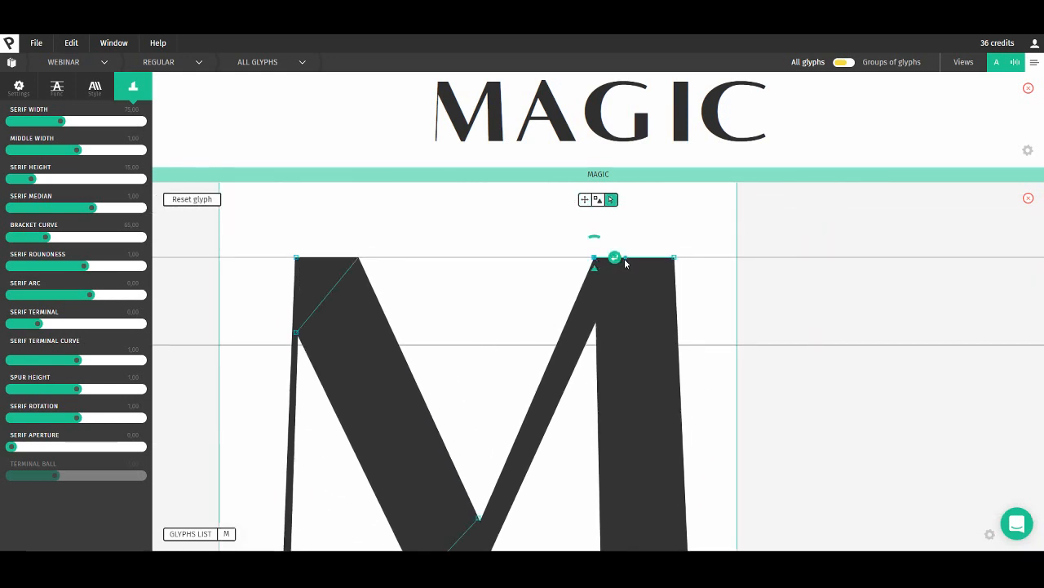
{"action": "left_click_drag", "start_coordinate": [617, 258], "coordinate": [602, 258]}
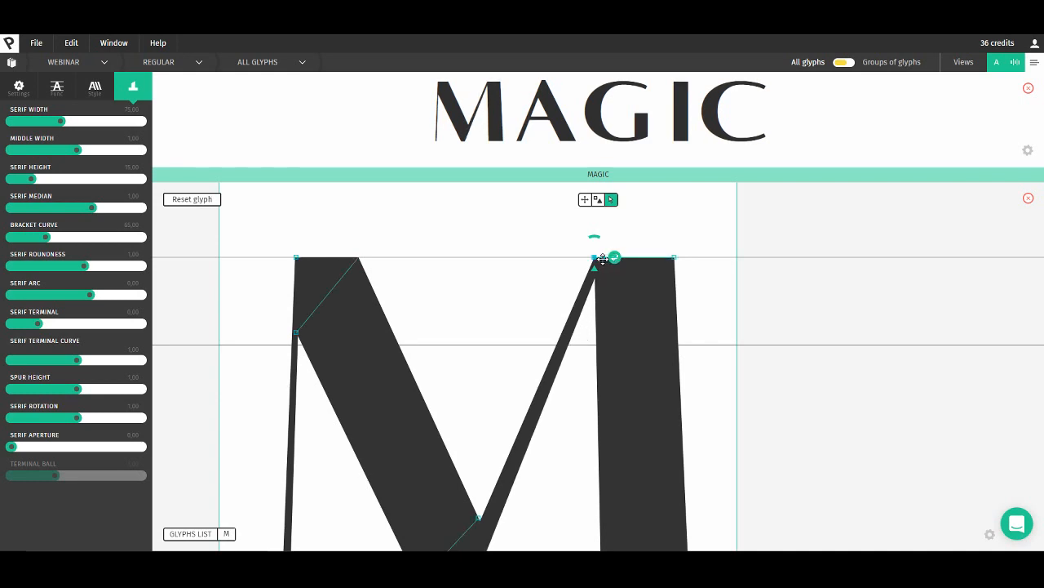
- Narrow the lower end of the M's thin inner diagonal, at the central vertex, to less than half its width
{"action": "key", "text": "space"}
{"action": "left_click_drag", "start_coordinate": [506, 306], "coordinate": [521, 283]}
{"action": "key", "text": "space"}
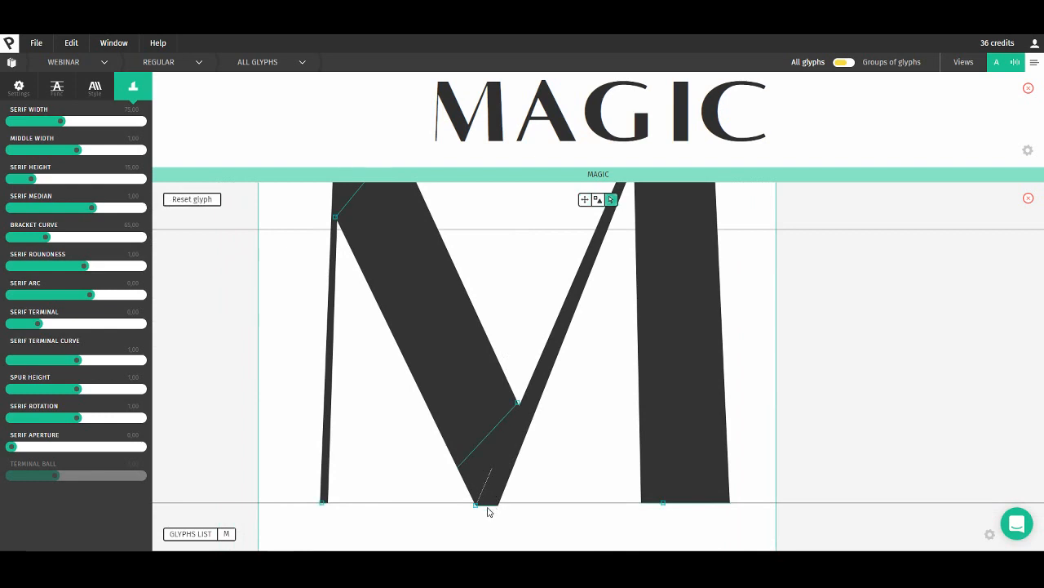
{"action": "left_click", "coordinate": [478, 507]}
{"action": "left_click_drag", "start_coordinate": [499, 508], "coordinate": [485, 506]}
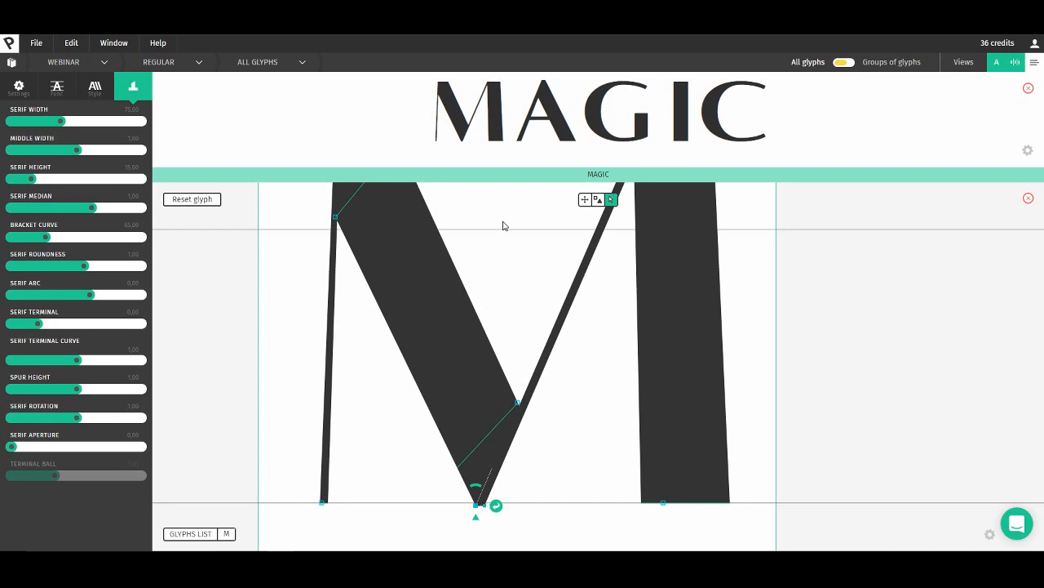
{"action": "key", "text": "space"}
{"action": "left_click_drag", "start_coordinate": [476, 282], "coordinate": [472, 309]}
{"action": "left_click_drag", "start_coordinate": [497, 240], "coordinate": [464, 306]}
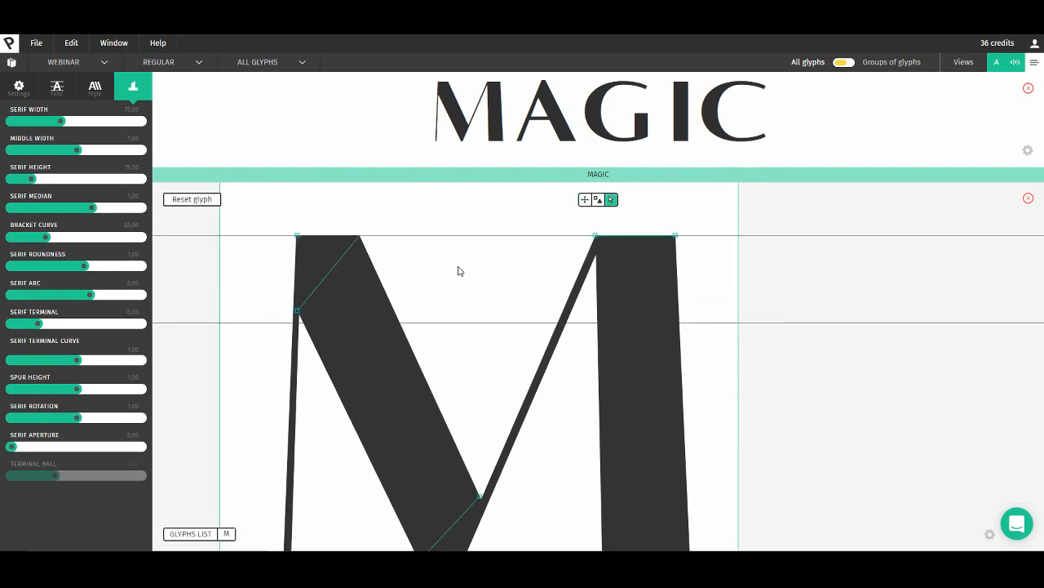
{"action": "key", "text": "space"}
{"action": "left_click_drag", "start_coordinate": [430, 338], "coordinate": [473, 240]}
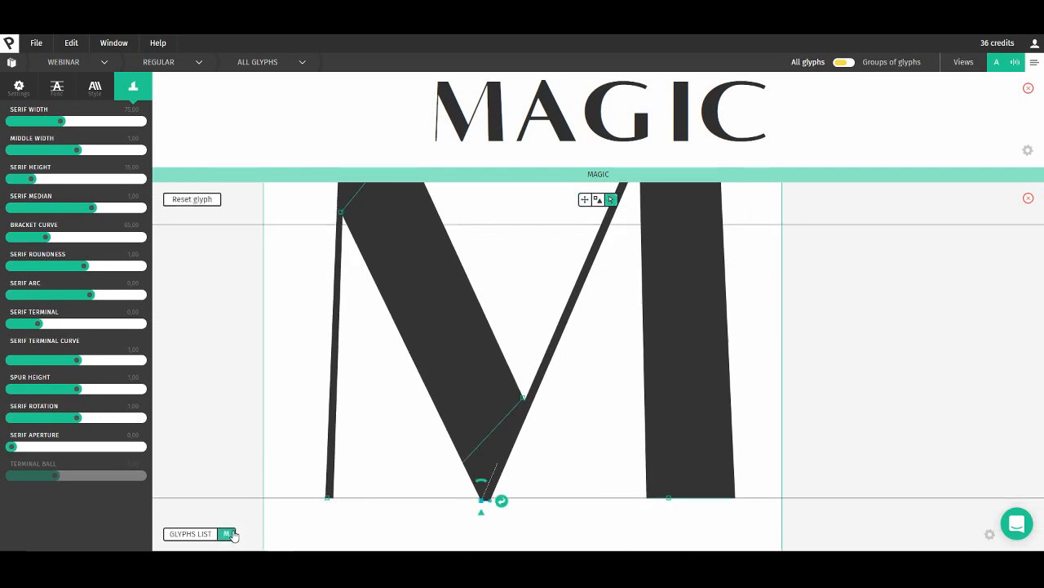
- Switch to the glyph A and narrow the foot of its thin left diagonal to less than half its width
{"action": "left_click", "coordinate": [232, 534]}
{"action": "scroll", "coordinate": [531, 444], "scroll_direction": "up", "scroll_amount": 3}
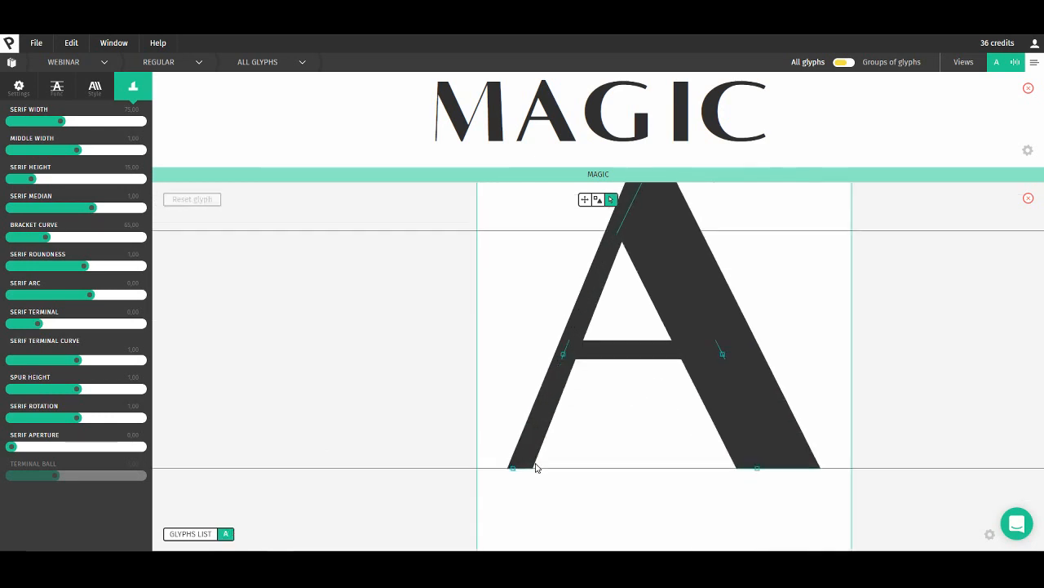
{"action": "scroll", "coordinate": [536, 468], "scroll_direction": "up", "scroll_amount": 2}
{"action": "left_click", "coordinate": [501, 471]}
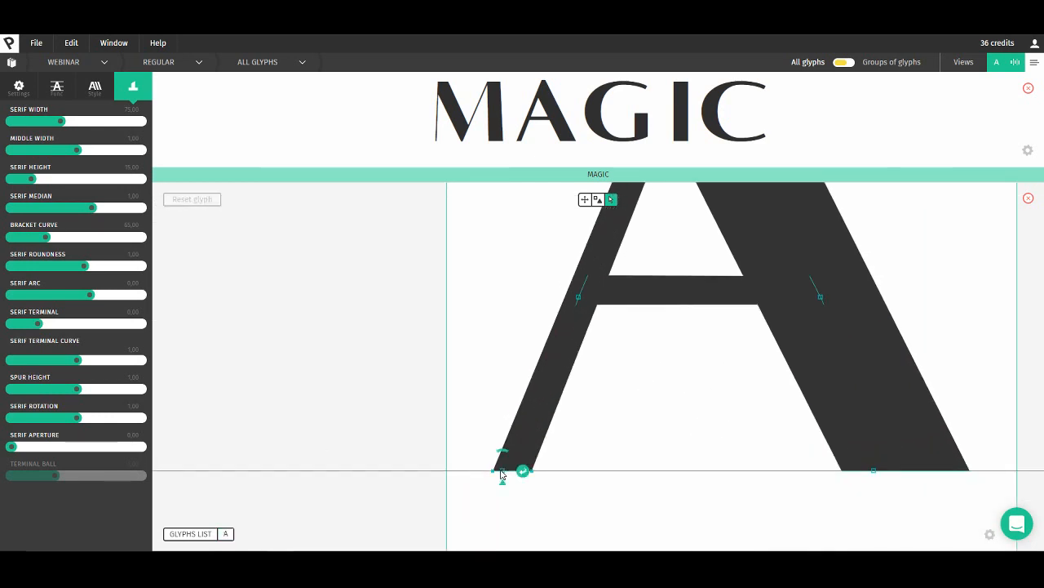
{"action": "left_click_drag", "start_coordinate": [523, 471], "coordinate": [509, 471]}
- Narrow the flat apex of the A to about a quarter of its width
{"action": "key", "text": "space"}
{"action": "left_click_drag", "start_coordinate": [539, 229], "coordinate": [413, 422]}
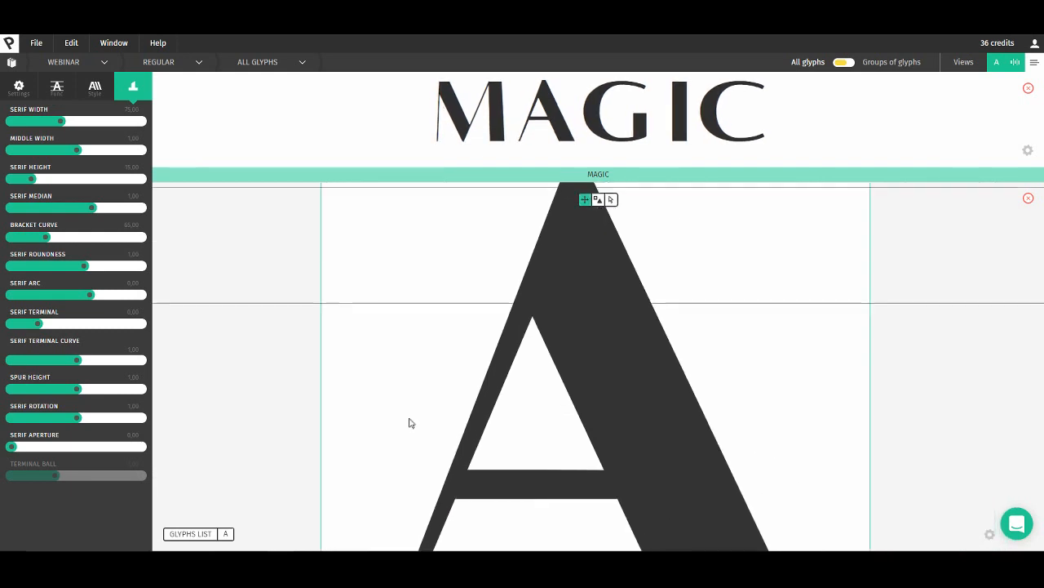
{"action": "key", "text": "space"}
{"action": "left_click_drag", "start_coordinate": [534, 220], "coordinate": [474, 333]}
{"action": "left_click", "coordinate": [521, 288]}
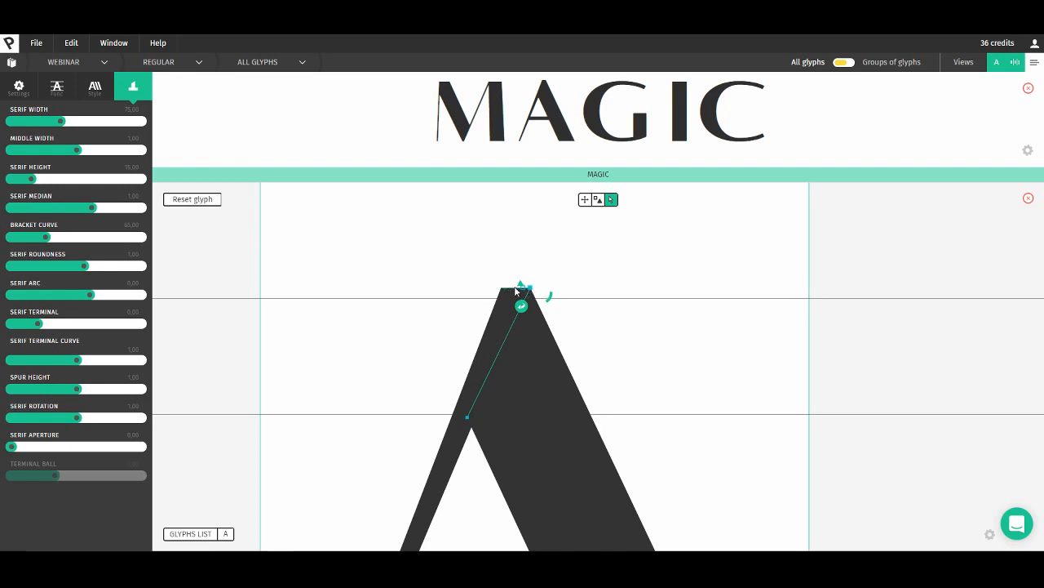
{"action": "scroll", "coordinate": [517, 291], "scroll_direction": "up", "scroll_amount": 5}
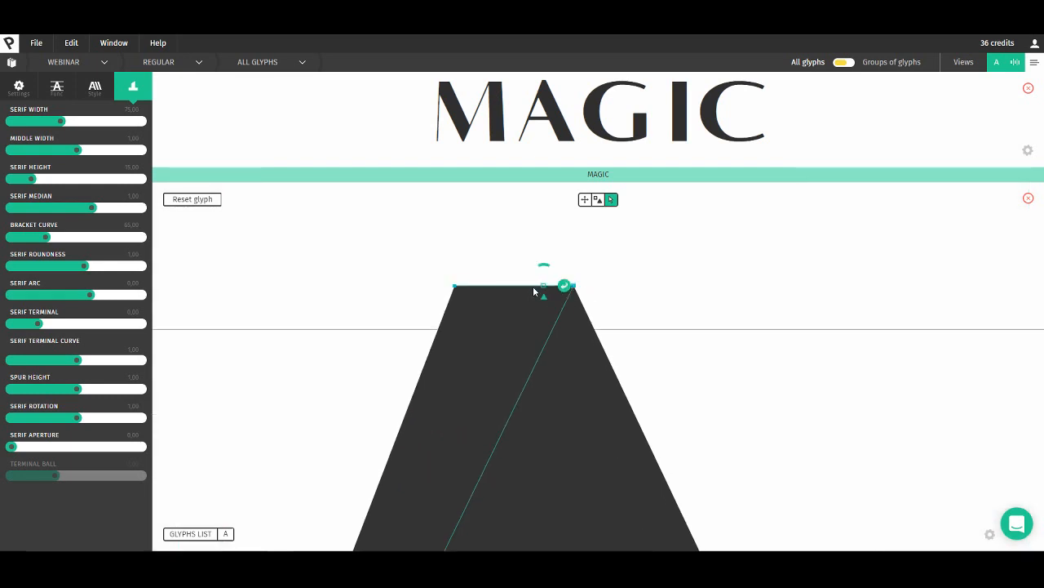
{"action": "left_click_drag", "start_coordinate": [454, 286], "coordinate": [526, 286]}
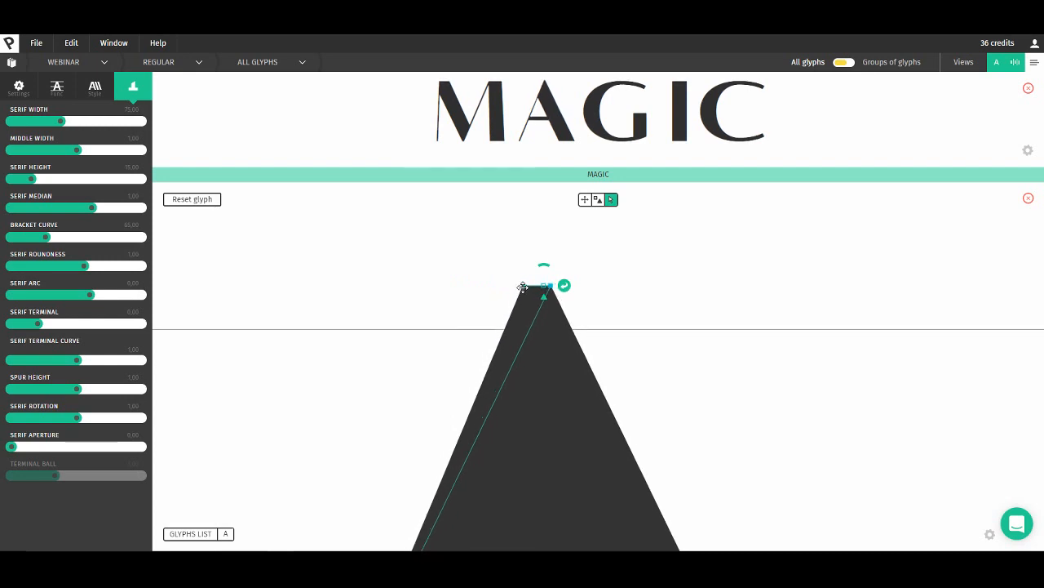
- Thin the A's crossbar evenly at its left and right ends to about a fifth of its thickness
{"action": "key", "text": "space"}
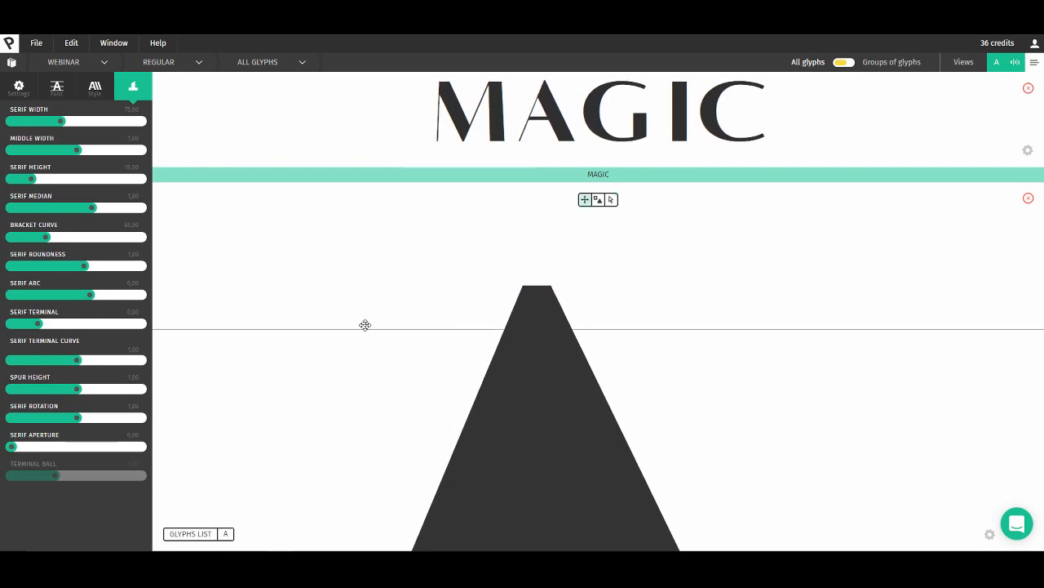
{"action": "left_click_drag", "start_coordinate": [364, 324], "coordinate": [379, 275]}
{"action": "scroll", "coordinate": [328, 372], "scroll_direction": "down", "scroll_amount": 5}
{"action": "key", "text": "space"}
{"action": "left_click_drag", "start_coordinate": [310, 354], "coordinate": [391, 204]}
{"action": "left_click_drag", "start_coordinate": [287, 355], "coordinate": [364, 155]}
{"action": "key", "text": "space"}
{"action": "left_click", "coordinate": [378, 427]}
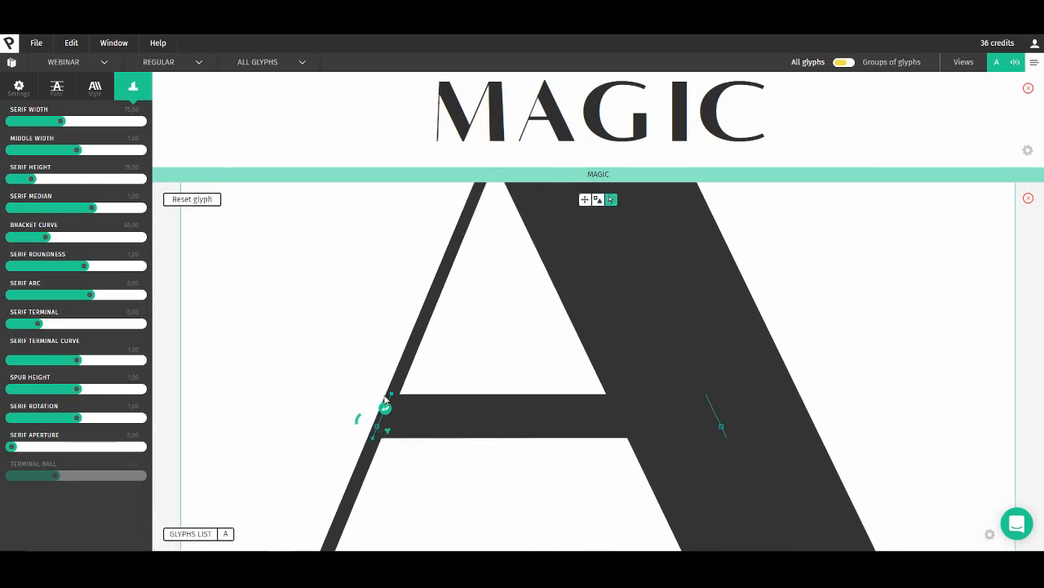
{"action": "left_click_drag", "start_coordinate": [392, 398], "coordinate": [380, 420]}
{"action": "left_click", "coordinate": [721, 425]}
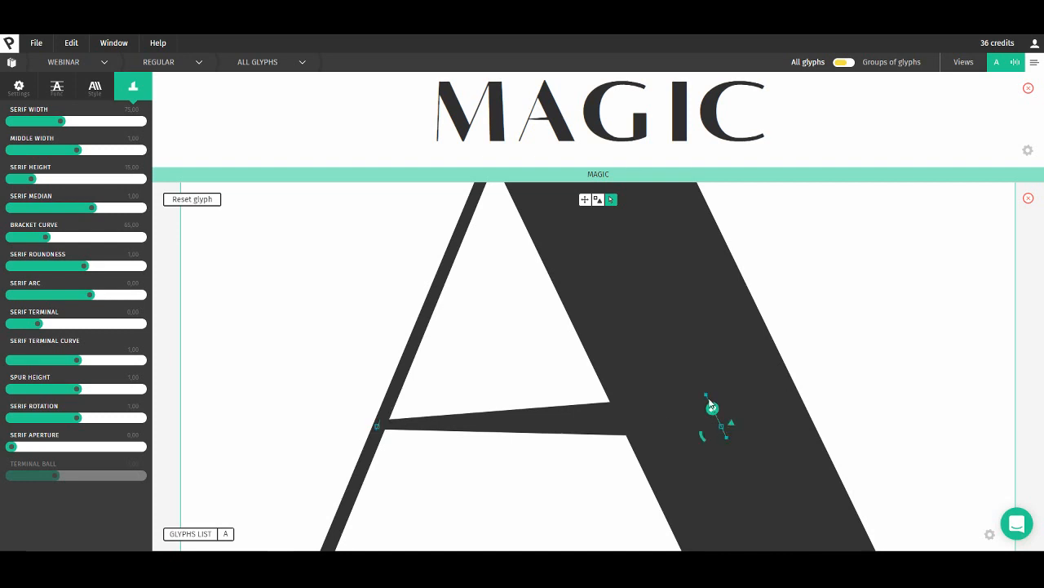
{"action": "left_click_drag", "start_coordinate": [706, 395], "coordinate": [717, 419]}
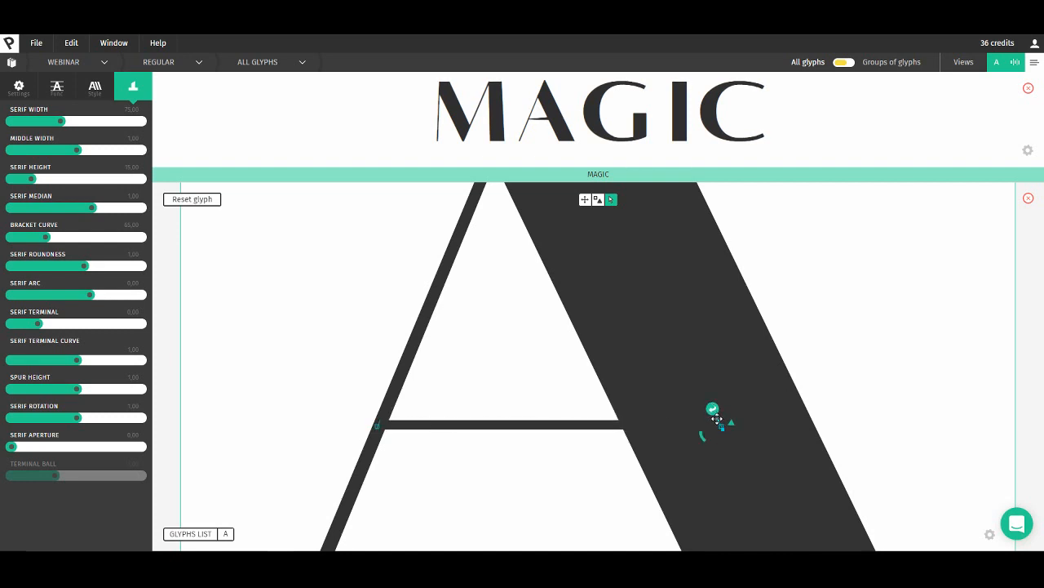
- Thicken the left end of the A's crossbar slightly, to about one and a half times its thickness
{"action": "key", "text": "space"}
{"action": "left_click_drag", "start_coordinate": [362, 285], "coordinate": [339, 344]}
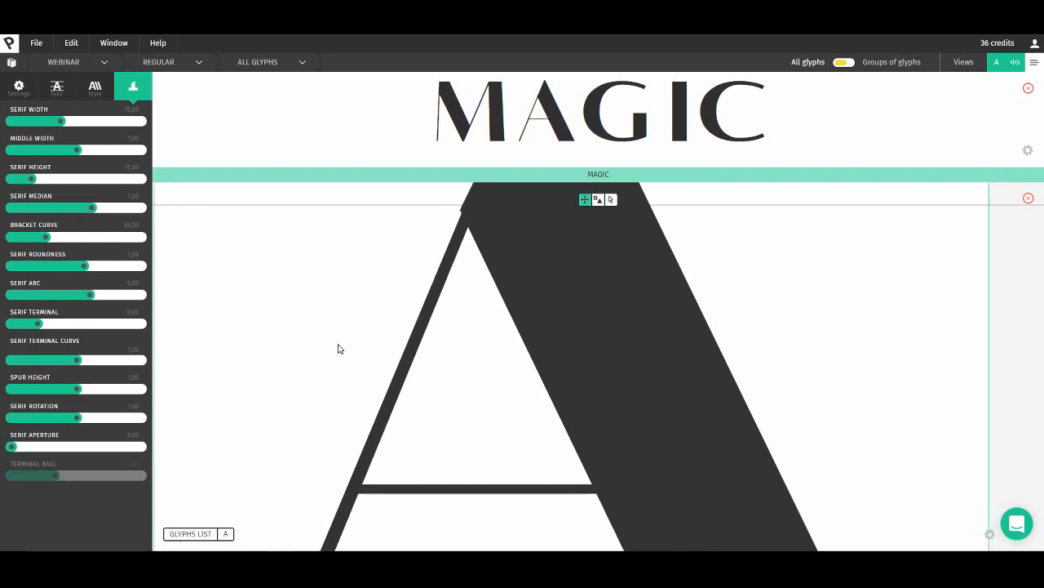
{"action": "scroll", "coordinate": [340, 345], "scroll_direction": "down", "scroll_amount": 4}
{"action": "scroll", "coordinate": [350, 429], "scroll_direction": "up", "scroll_amount": 3}
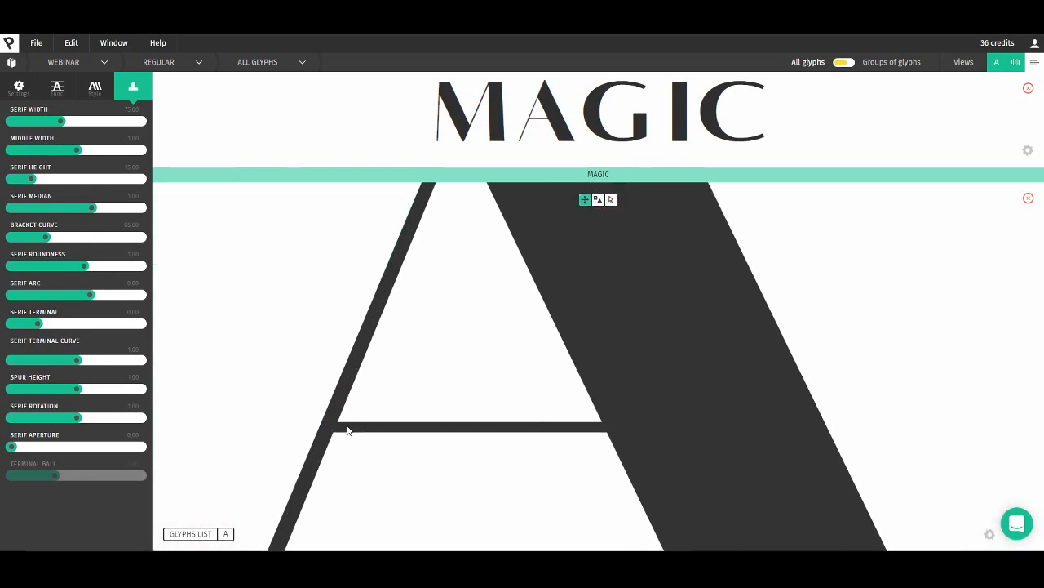
{"action": "scroll", "coordinate": [337, 425], "scroll_direction": "up", "scroll_amount": 1}
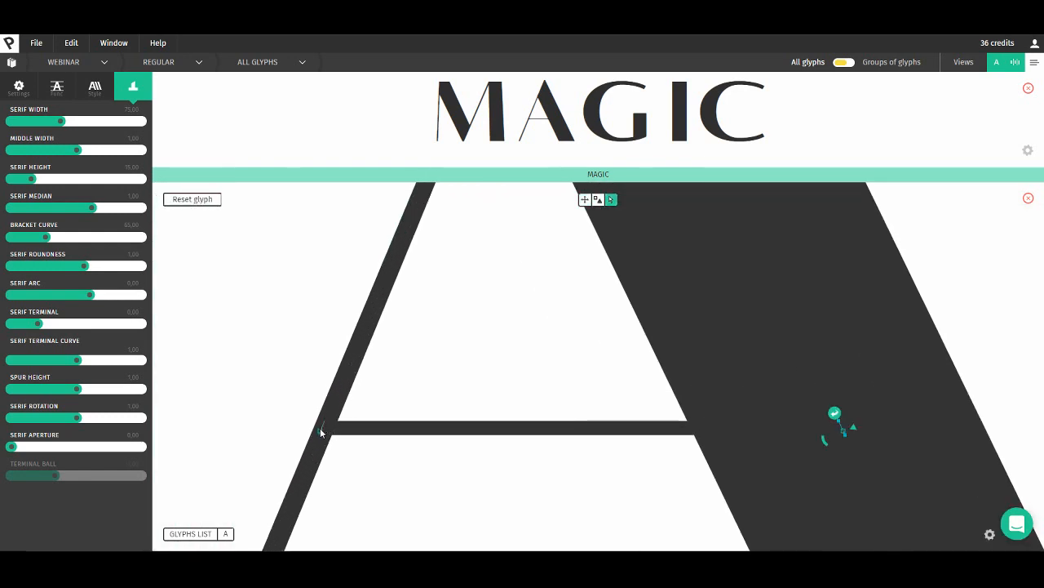
{"action": "left_click", "coordinate": [324, 419]}
{"action": "left_click", "coordinate": [331, 435]}
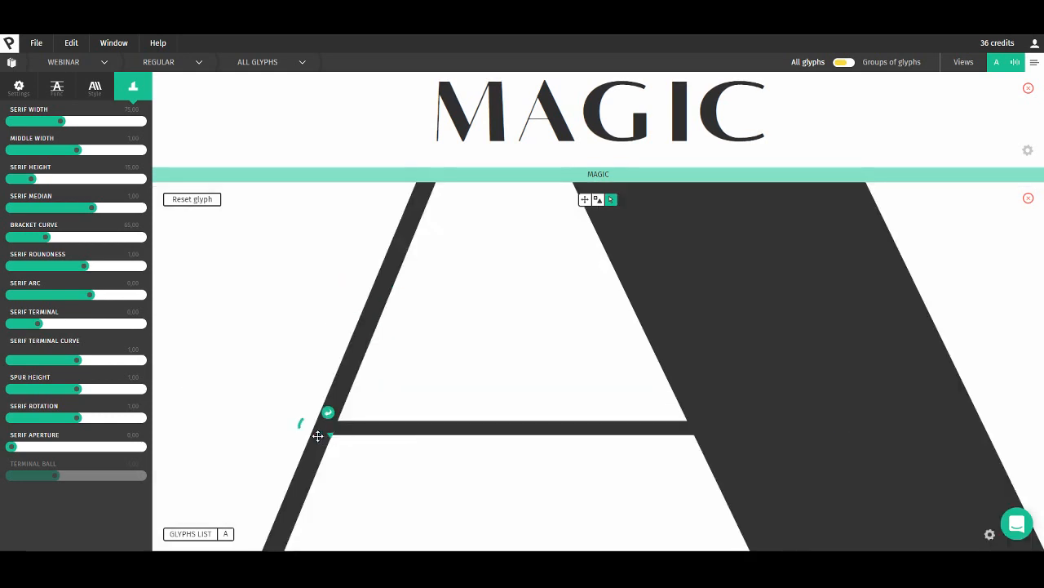
{"action": "left_click", "coordinate": [318, 436]}
{"action": "left_click_drag", "start_coordinate": [319, 436], "coordinate": [315, 391]}
{"action": "scroll", "coordinate": [330, 432], "scroll_direction": "up", "scroll_amount": 5}
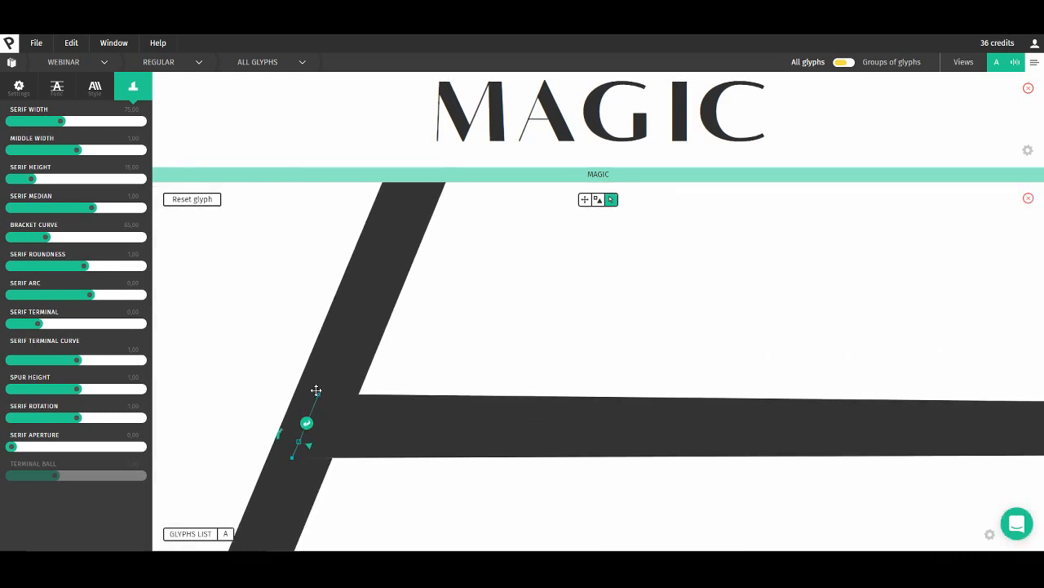
- Thicken the right end of the A's crossbar to match its left end and bring the whole glyph into view
{"action": "scroll", "coordinate": [334, 391], "scroll_direction": "down", "scroll_amount": 5}
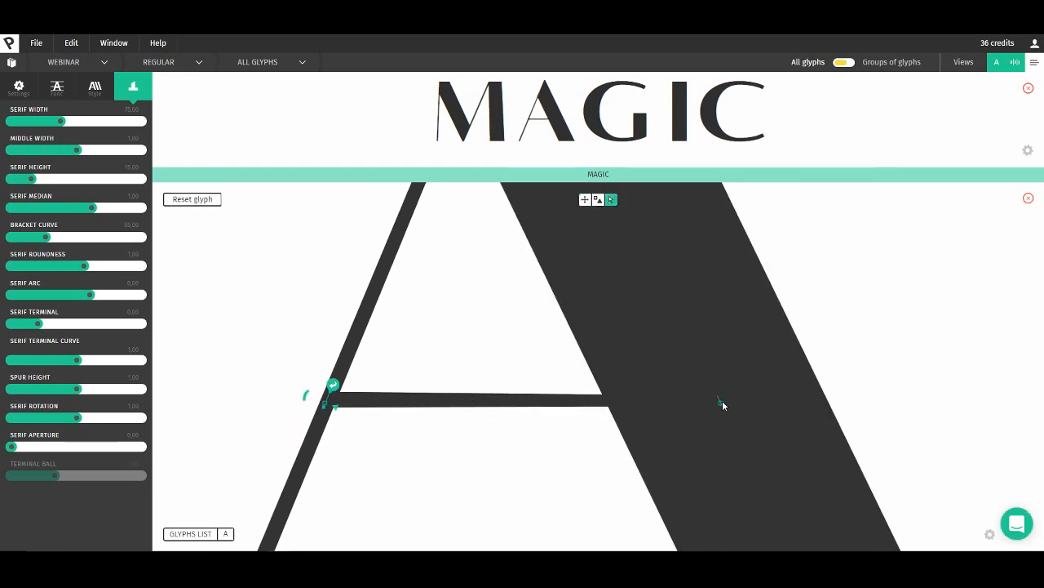
{"action": "left_click", "coordinate": [722, 405]}
{"action": "scroll", "coordinate": [711, 393], "scroll_direction": "up", "scroll_amount": 4}
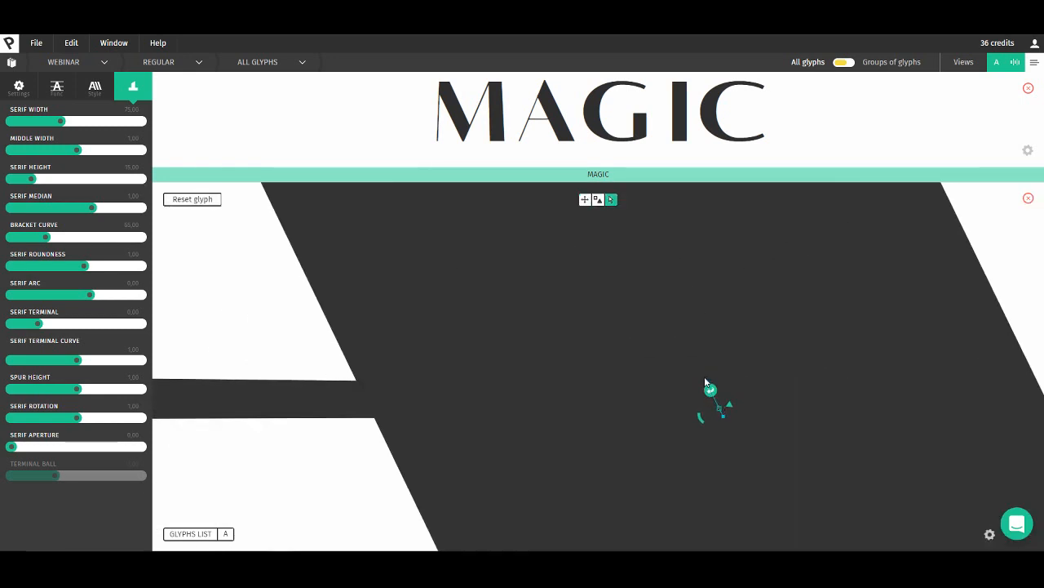
{"action": "left_click_drag", "start_coordinate": [705, 379], "coordinate": [700, 368]}
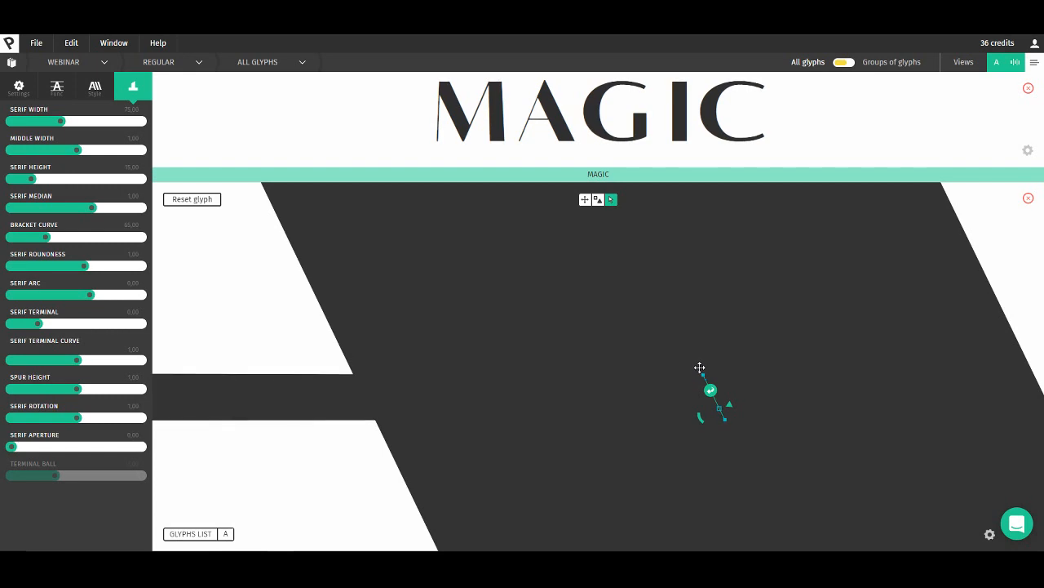
{"action": "double_click", "coordinate": [443, 365]}
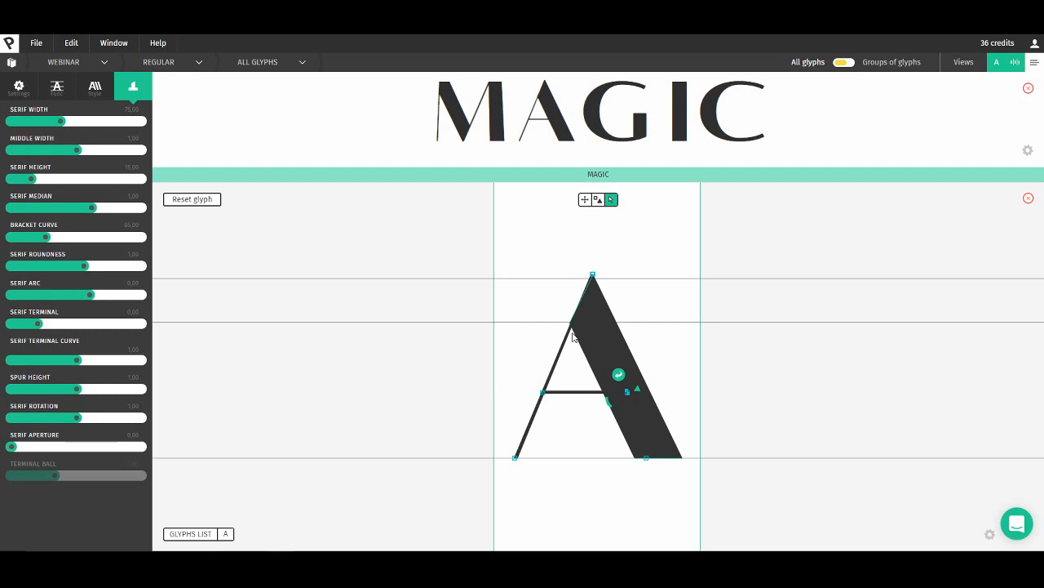
{"action": "scroll", "coordinate": [585, 332], "scroll_direction": "up", "scroll_amount": 3}
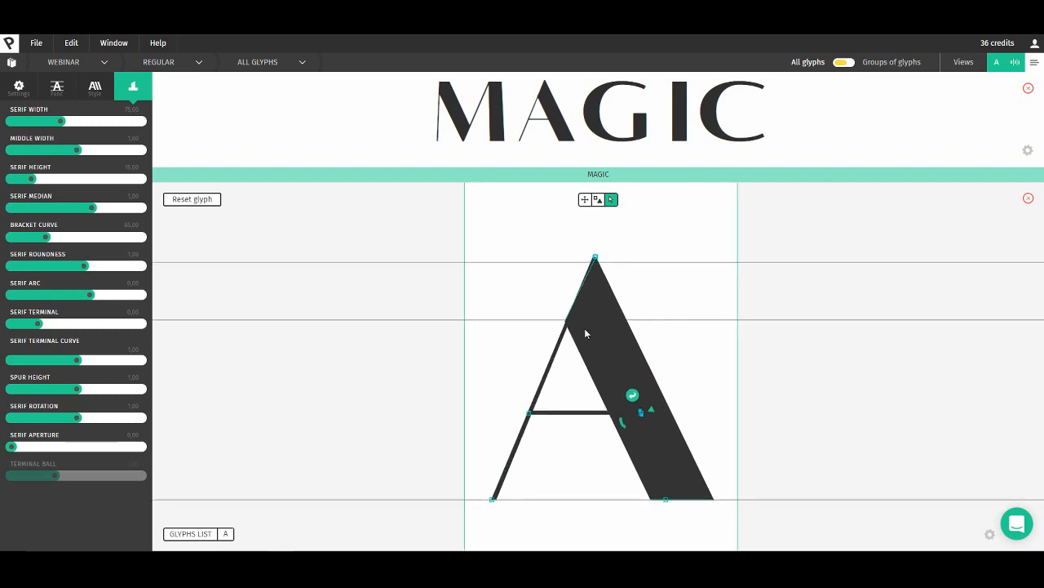
{"action": "scroll", "coordinate": [585, 332], "scroll_direction": "down", "scroll_amount": 2}
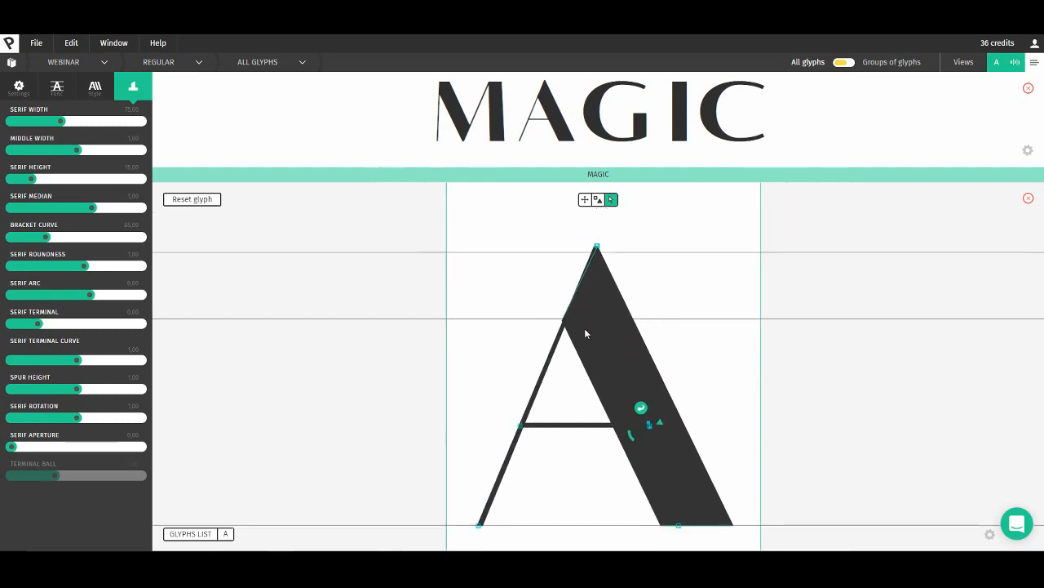
- Examine the A's upper outline where the thin leg meets the thick diagonal, from its apex node down to the join
{"action": "left_click", "coordinate": [597, 247]}
{"action": "scroll", "coordinate": [578, 301], "scroll_direction": "up", "scroll_amount": 4}
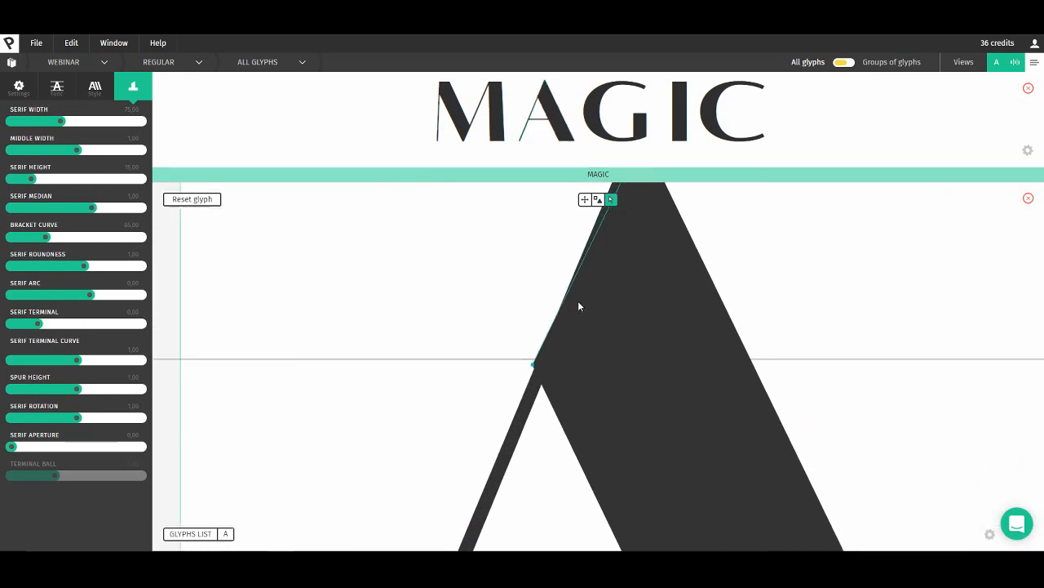
{"action": "scroll", "coordinate": [542, 353], "scroll_direction": "up", "scroll_amount": 4}
{"action": "scroll", "coordinate": [542, 356], "scroll_direction": "down", "scroll_amount": 2}
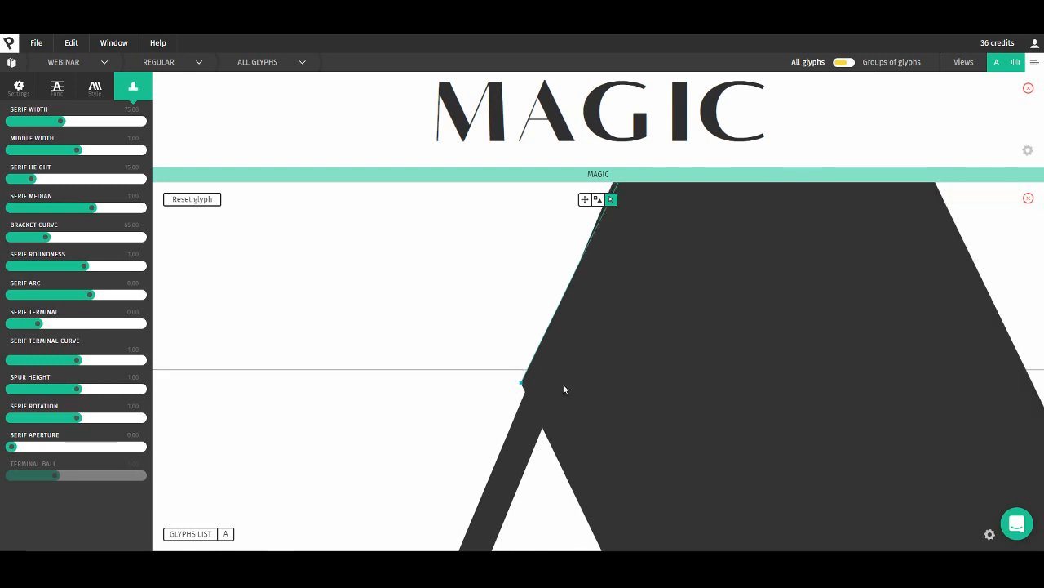
{"action": "scroll", "coordinate": [559, 327], "scroll_direction": "down", "scroll_amount": 1}
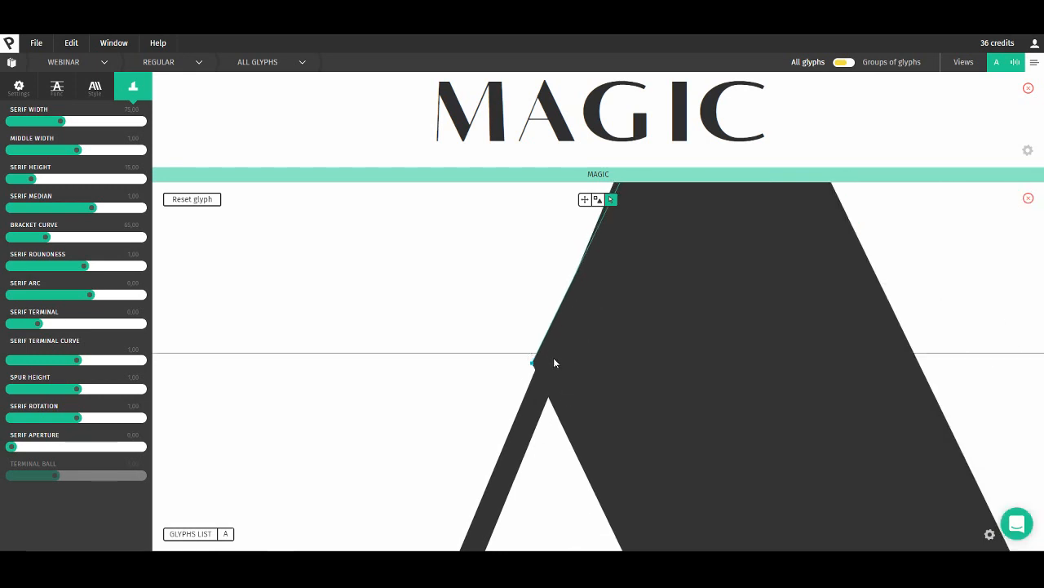
{"action": "scroll", "coordinate": [534, 354], "scroll_direction": "down", "scroll_amount": 3}
{"action": "scroll", "coordinate": [534, 366], "scroll_direction": "up", "scroll_amount": 1}
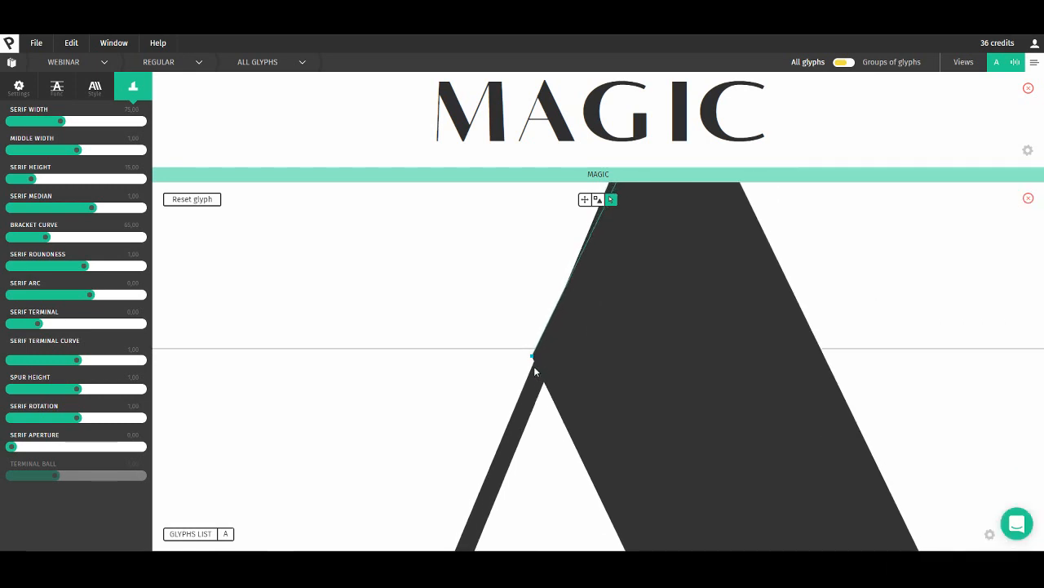
{"action": "scroll", "coordinate": [535, 367], "scroll_direction": "up", "scroll_amount": 2}
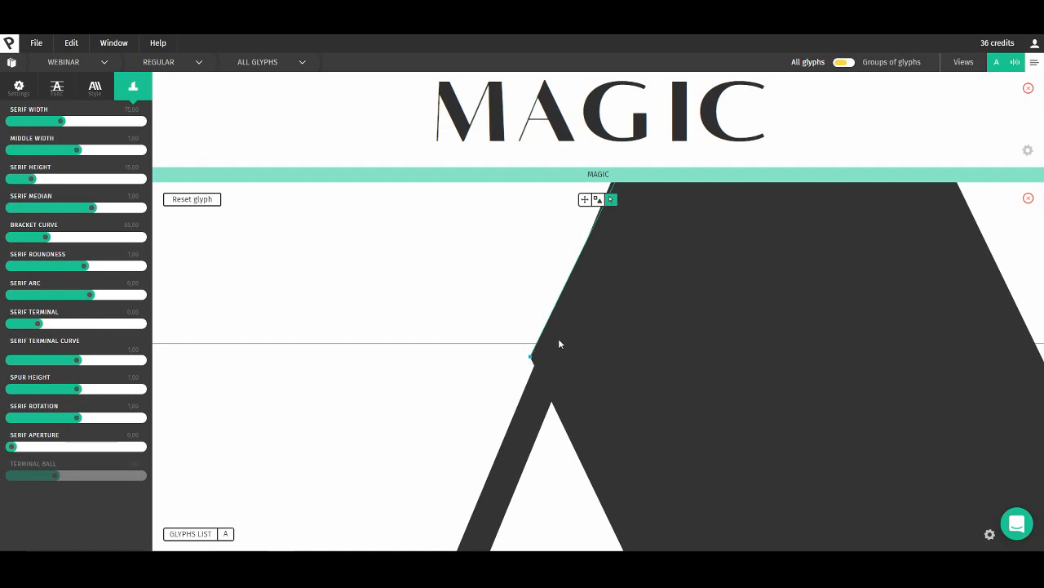
{"action": "scroll", "coordinate": [555, 364], "scroll_direction": "up", "scroll_amount": 1}
{"action": "scroll", "coordinate": [543, 374], "scroll_direction": "down", "scroll_amount": 5}
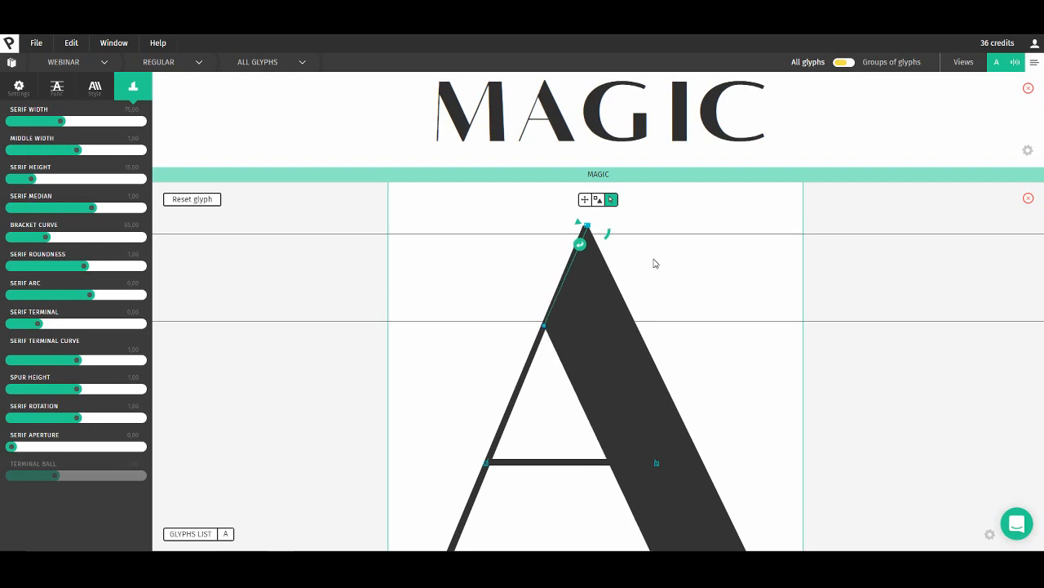
{"action": "scroll", "coordinate": [488, 291], "scroll_direction": "down", "scroll_amount": 2}
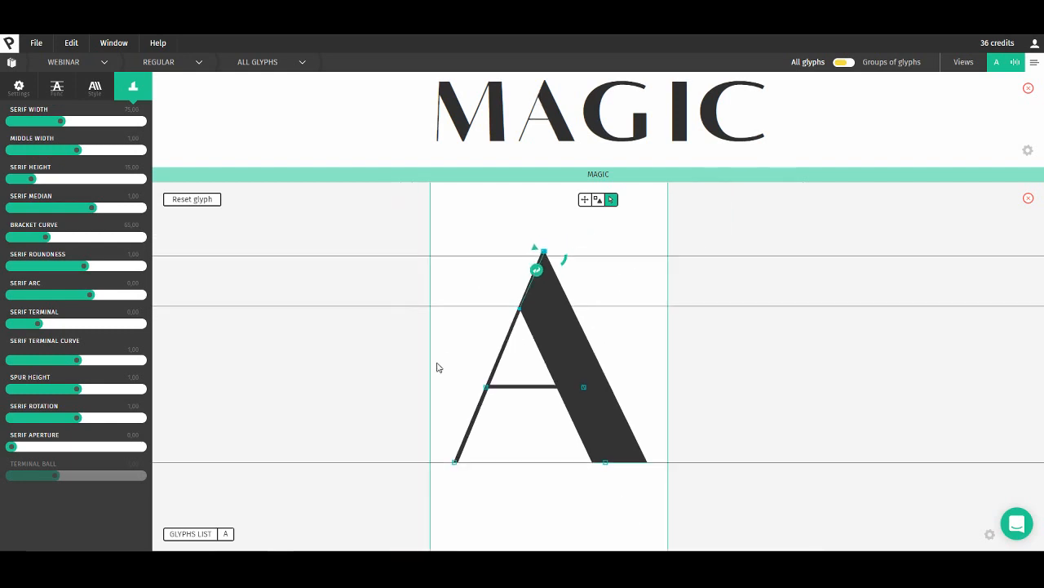
- Open the G glyph and thin its upper arc to about half at the crown and about a third at the terminal
{"action": "left_click_drag", "start_coordinate": [437, 367], "coordinate": [419, 305]}
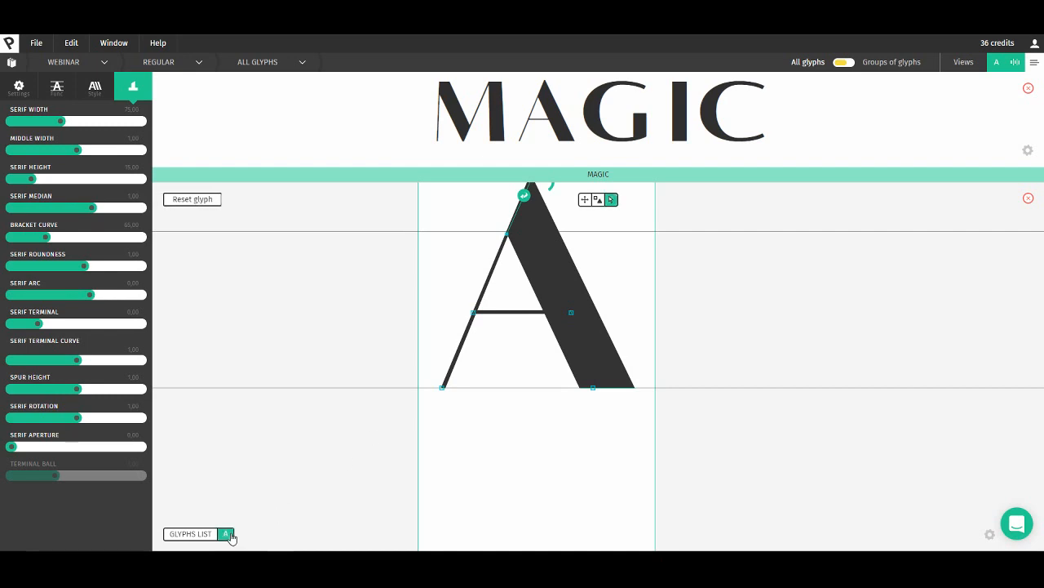
{"action": "key", "text": "shift+g"}
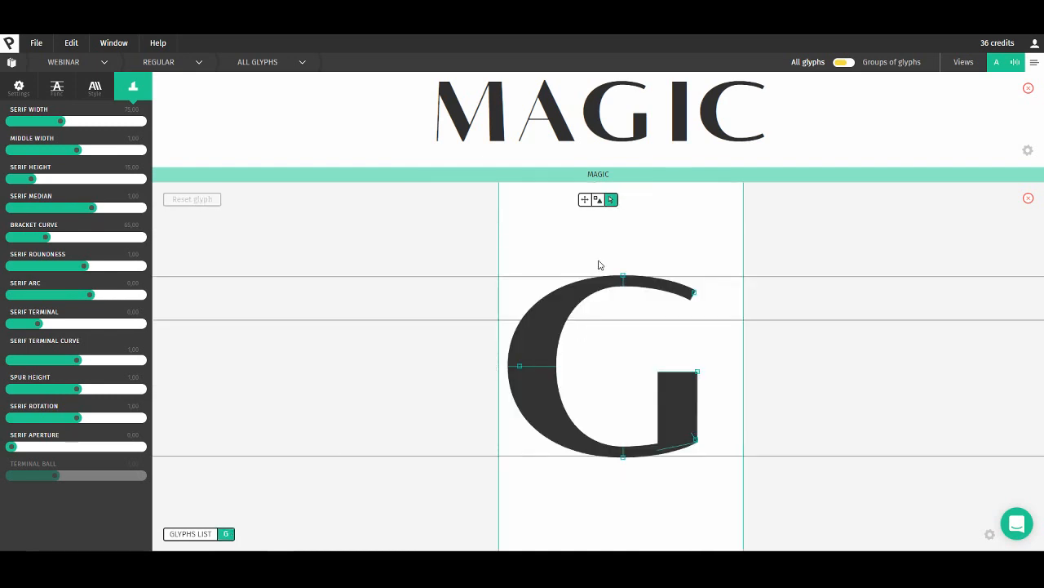
{"action": "left_click", "coordinate": [625, 276]}
{"action": "scroll", "coordinate": [630, 279], "scroll_direction": "up", "scroll_amount": 3}
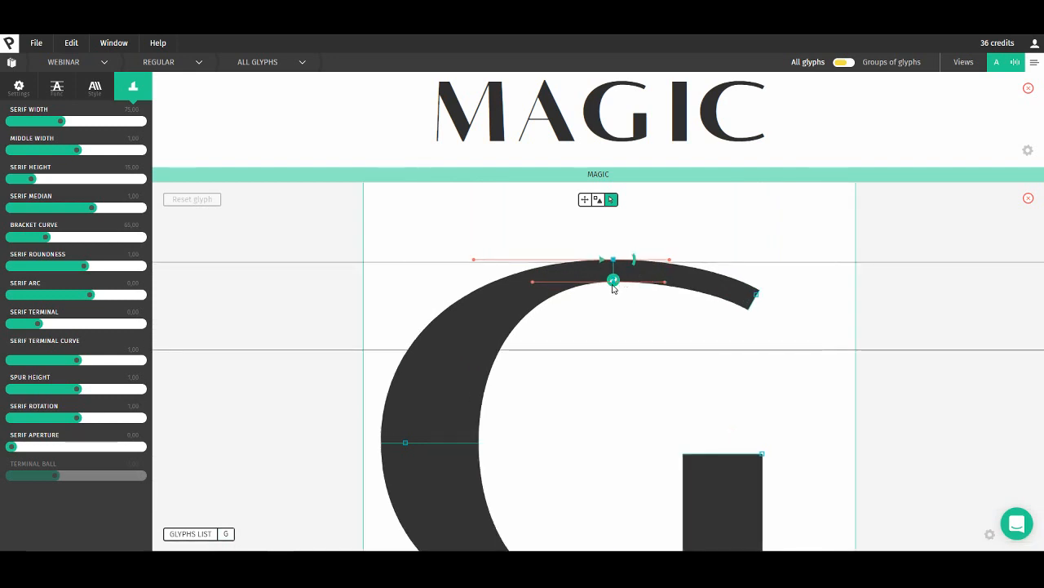
{"action": "scroll", "coordinate": [667, 310], "scroll_direction": "up", "scroll_amount": 3}
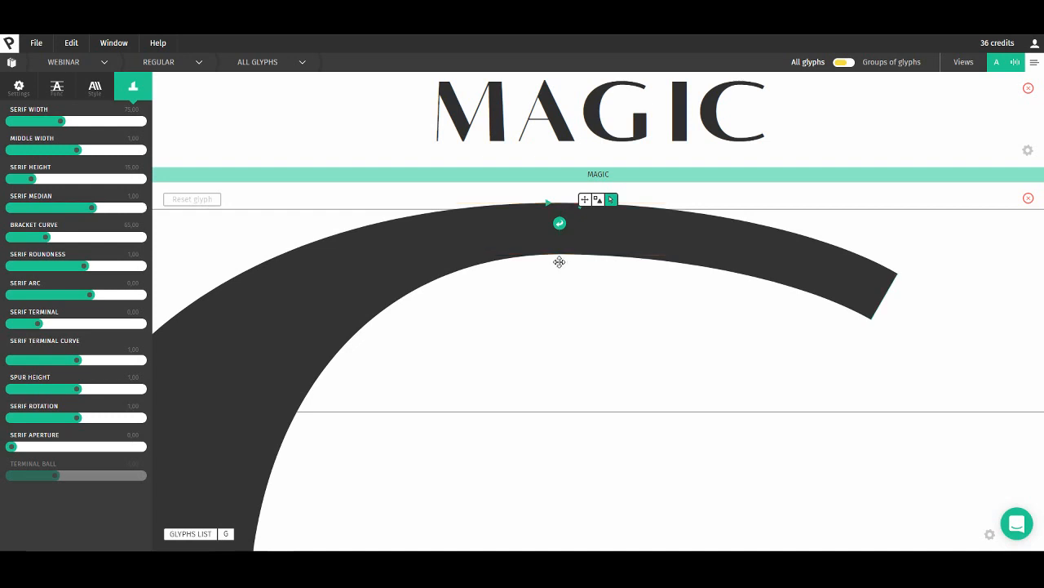
{"action": "mouse_move", "coordinate": [560, 256]}
{"action": "left_mouse_down"}
{"action": "mouse_move", "coordinate": [559, 225]}
{"action": "mouse_move", "coordinate": [560, 236]}
{"action": "left_mouse_up"}
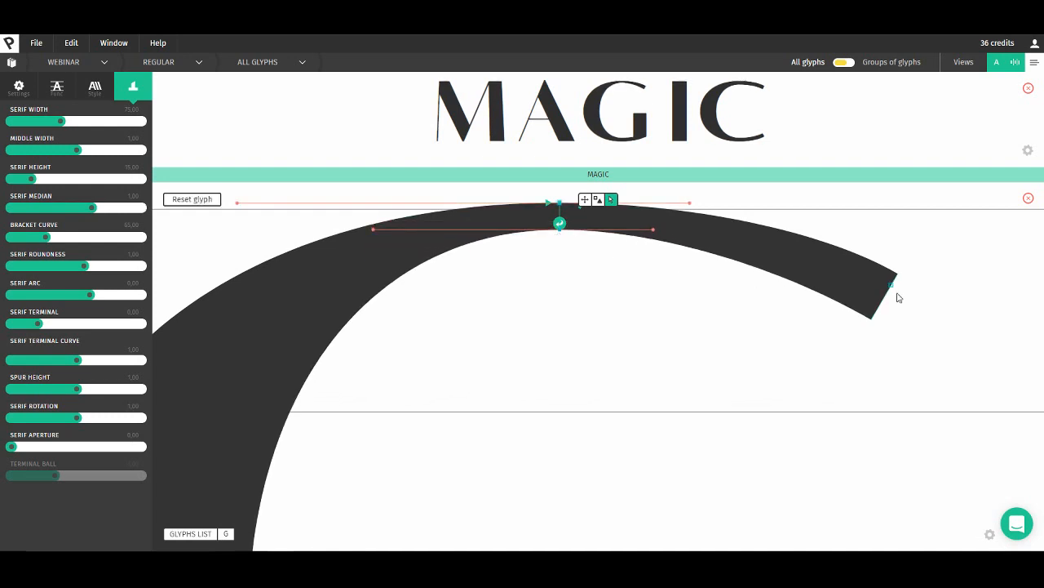
{"action": "left_click", "coordinate": [892, 286]}
{"action": "left_click_drag", "start_coordinate": [873, 323], "coordinate": [882, 302]}
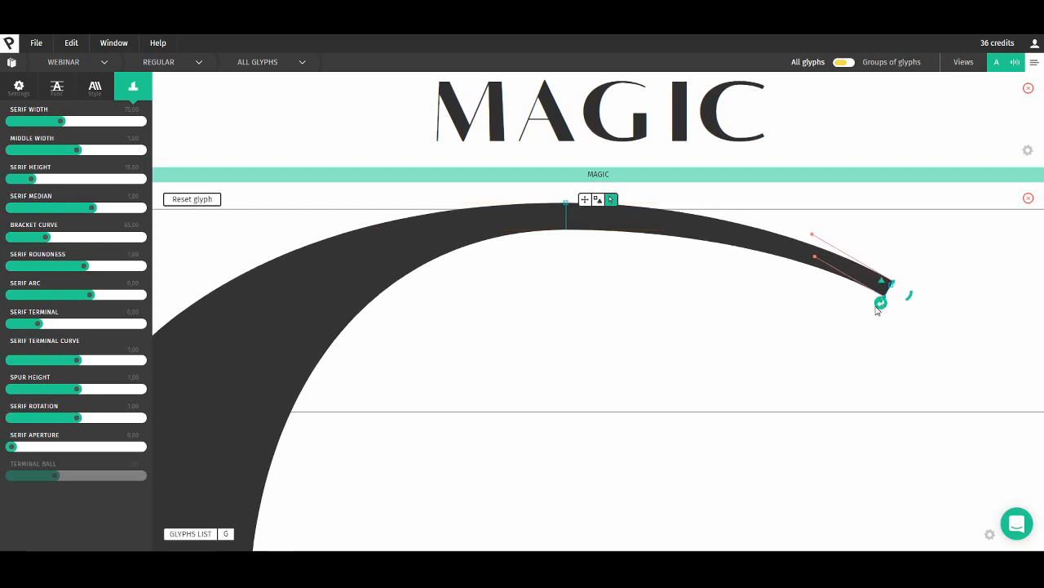
- Thin the lowest point of the G's bowl to about two thirds of its thickness
{"action": "key", "text": "space"}
{"action": "left_click_drag", "start_coordinate": [617, 424], "coordinate": [594, 302]}
{"action": "scroll", "coordinate": [615, 413], "scroll_direction": "down", "scroll_amount": 3}
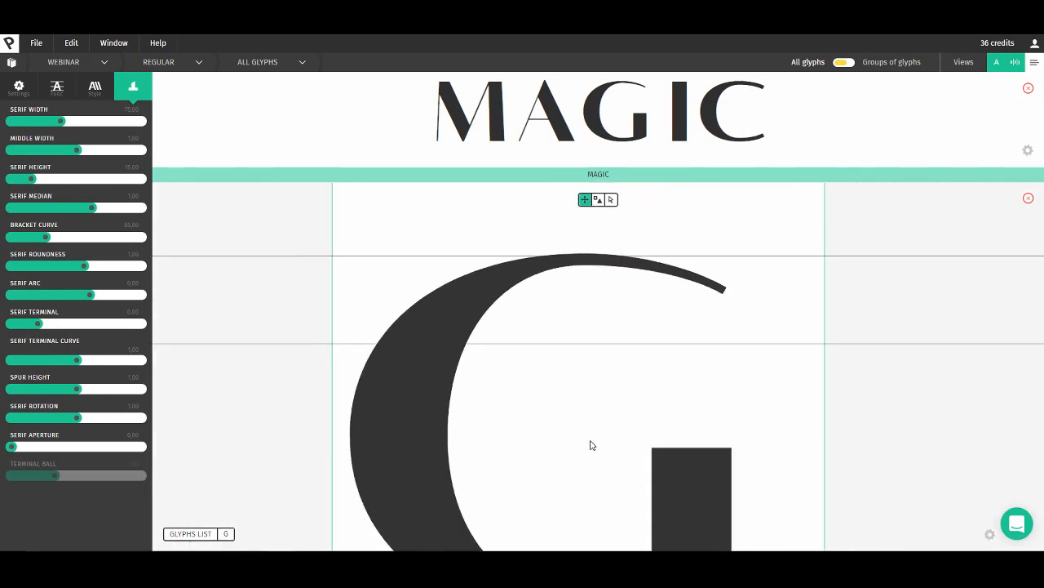
{"action": "left_click_drag", "start_coordinate": [597, 422], "coordinate": [602, 413]}
{"action": "scroll", "coordinate": [600, 412], "scroll_direction": "down", "scroll_amount": 3}
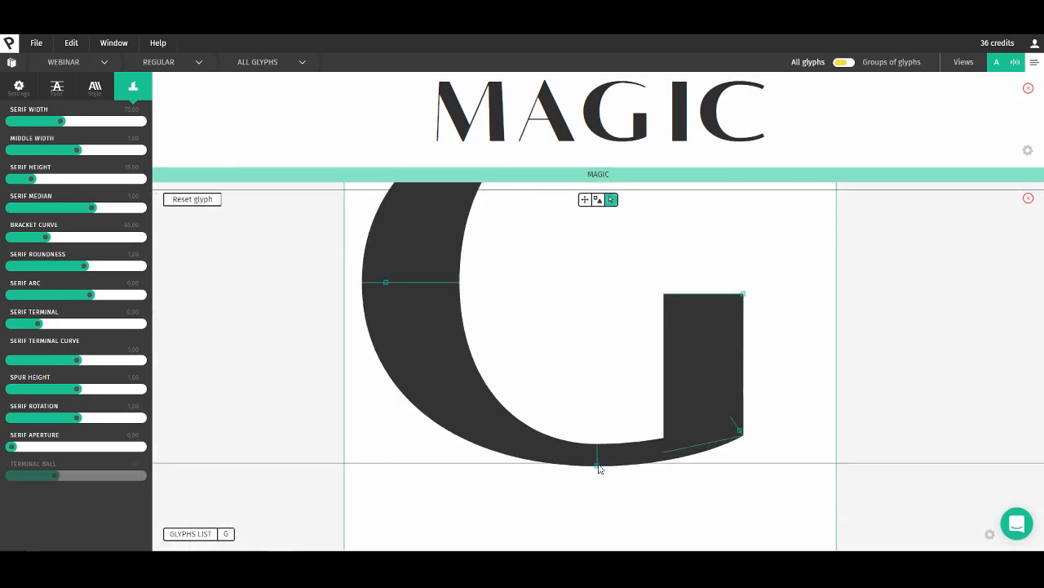
{"action": "left_click", "coordinate": [598, 465]}
{"action": "scroll", "coordinate": [597, 436], "scroll_direction": "up", "scroll_amount": 3}
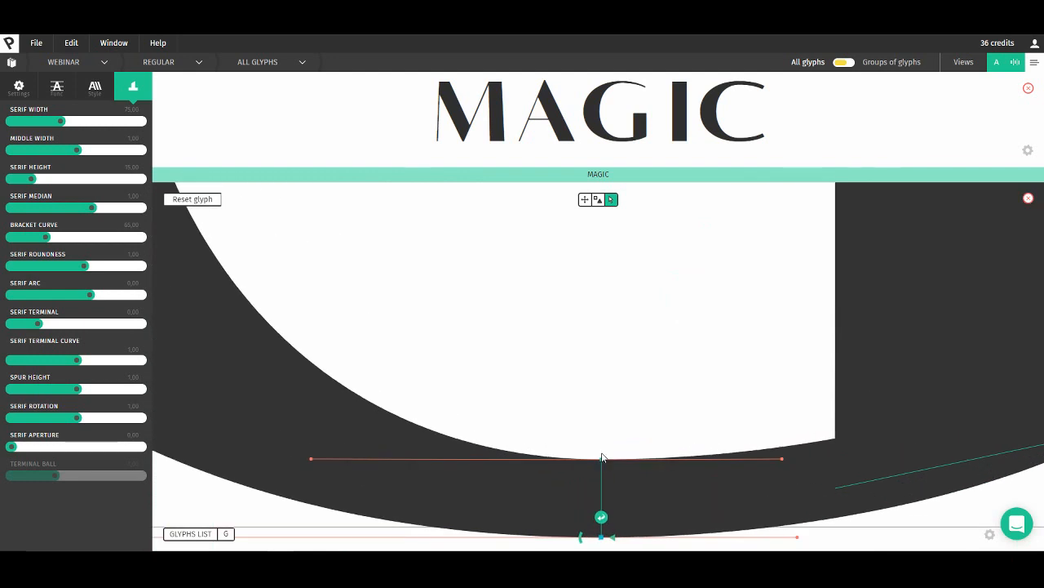
{"action": "left_click_drag", "start_coordinate": [602, 456], "coordinate": [602, 480]}
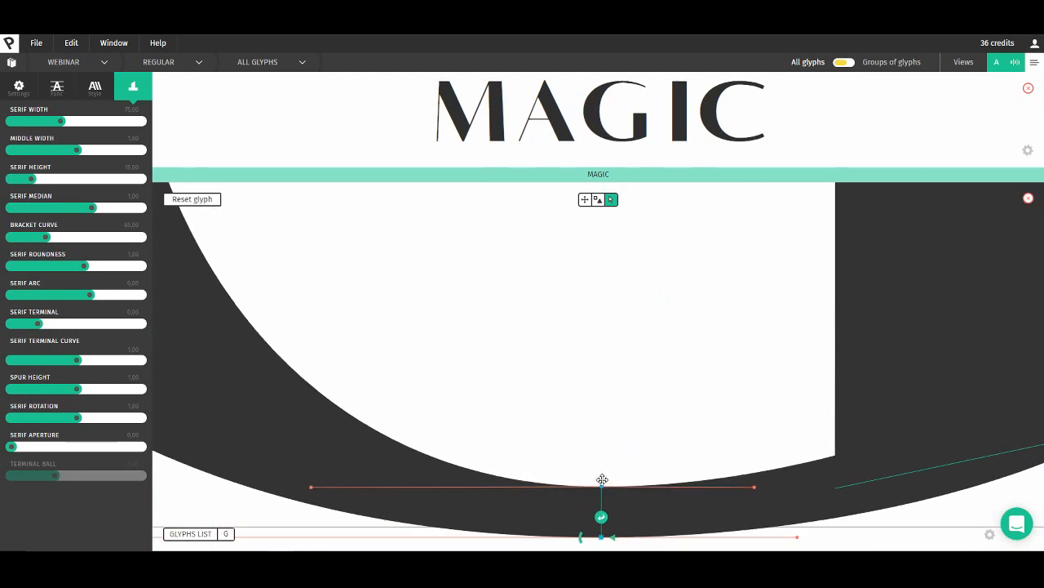
- Narrow the end of the G's lower curve at the stem to under half, and thin the bowl's lowest point slightly more
{"action": "key", "text": "space"}
{"action": "left_click_drag", "start_coordinate": [663, 384], "coordinate": [413, 382]}
{"action": "left_click", "coordinate": [855, 410]}
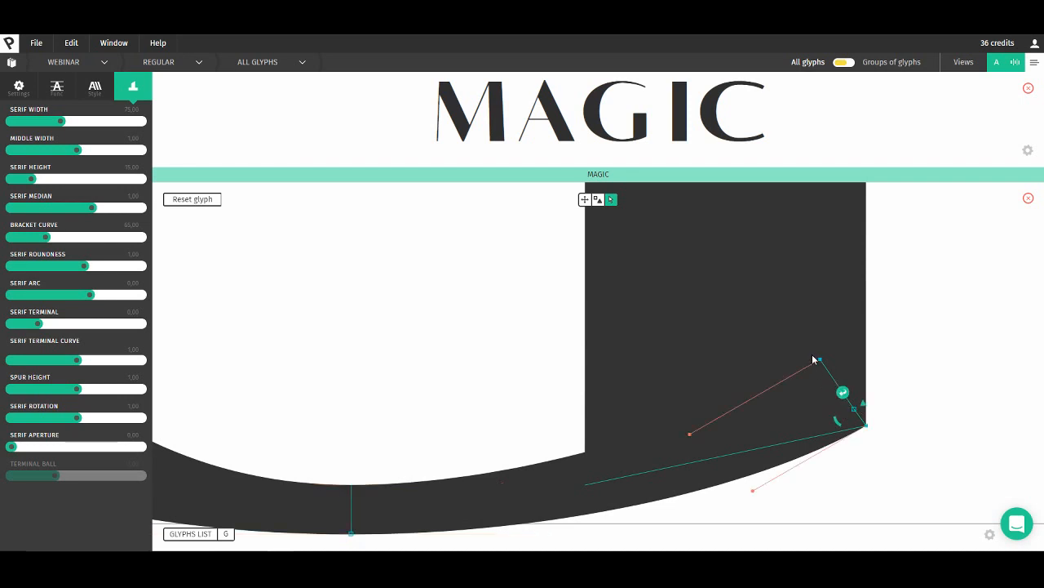
{"action": "left_click_drag", "start_coordinate": [812, 359], "coordinate": [838, 380]}
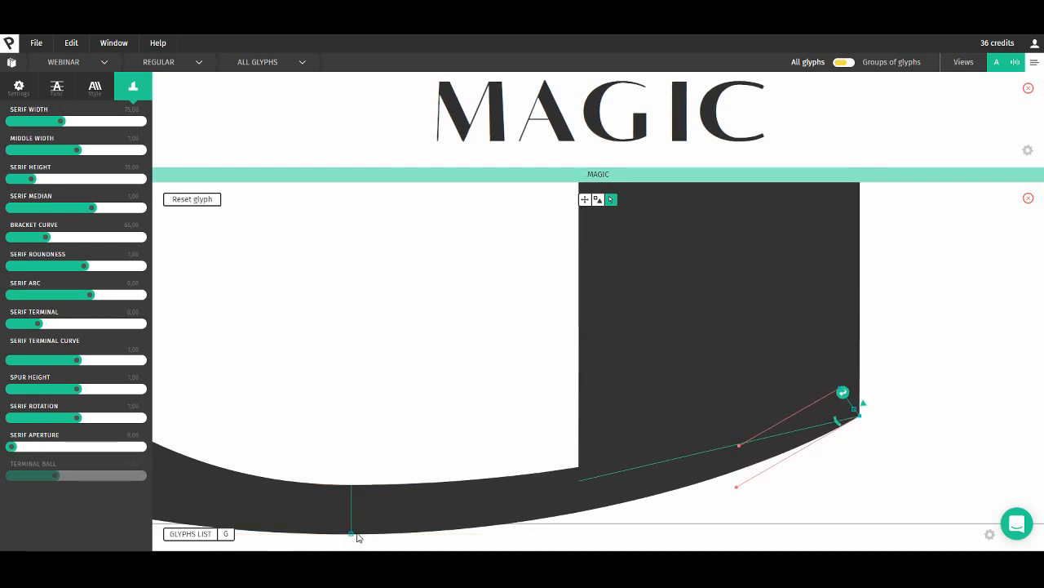
{"action": "left_click", "coordinate": [351, 533]}
{"action": "left_click_drag", "start_coordinate": [350, 474], "coordinate": [348, 483]}
- Lower the G's upper terminal slightly and adjust its curve handle to round the arc leading into it
{"action": "key", "text": "space"}
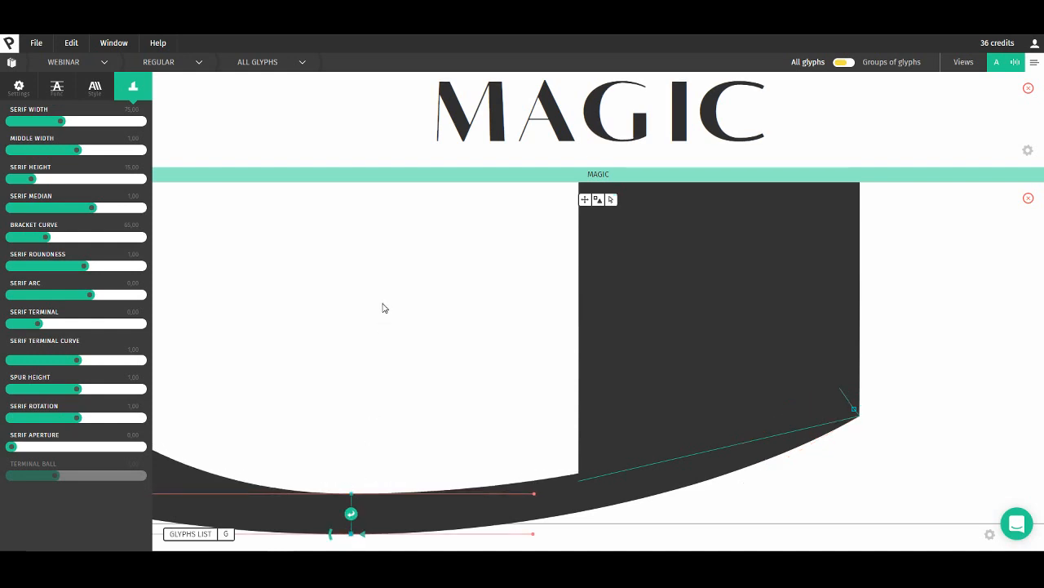
{"action": "left_click_drag", "start_coordinate": [375, 269], "coordinate": [443, 368]}
{"action": "scroll", "coordinate": [441, 365], "scroll_direction": "down", "scroll_amount": 5}
{"action": "left_click_drag", "start_coordinate": [397, 214], "coordinate": [501, 292]}
{"action": "key", "text": "space"}
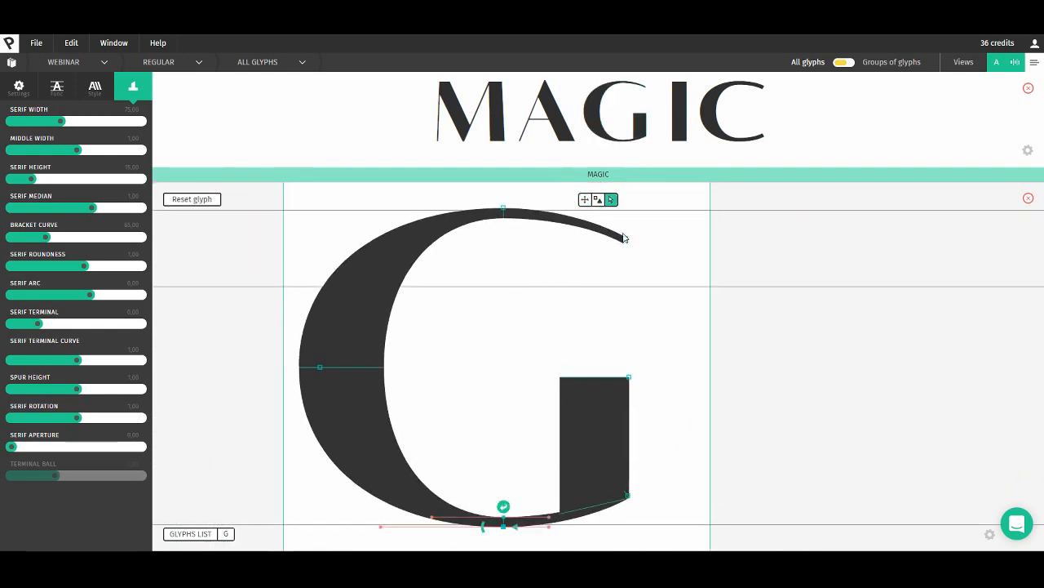
{"action": "left_click", "coordinate": [626, 240]}
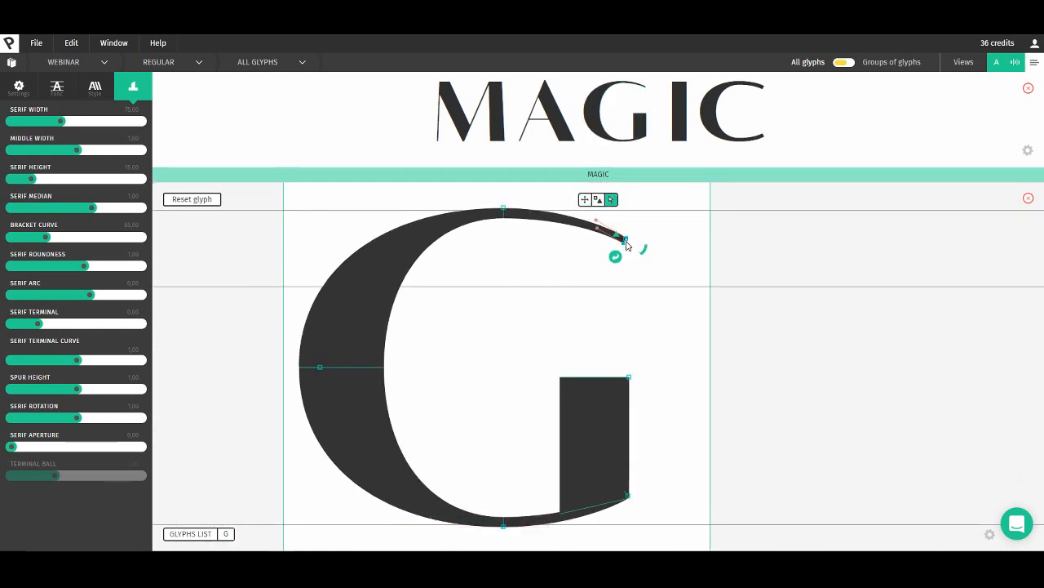
{"action": "left_click_drag", "start_coordinate": [626, 242], "coordinate": [627, 262]}
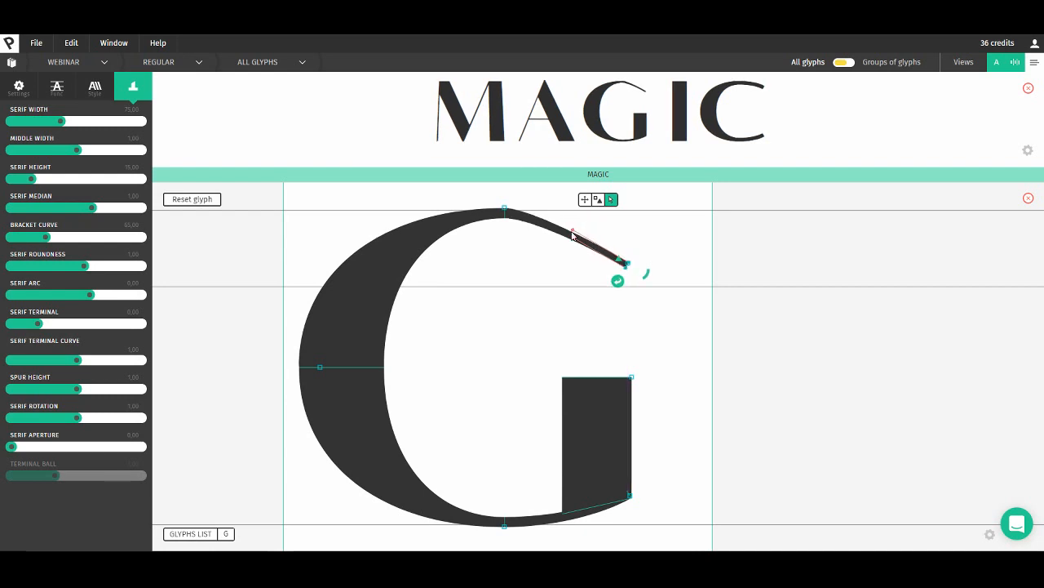
{"action": "mouse_move", "coordinate": [572, 235]}
{"action": "left_mouse_down"}
{"action": "mouse_move", "coordinate": [568, 223]}
{"action": "mouse_move", "coordinate": [587, 215]}
{"action": "mouse_move", "coordinate": [580, 221]}
{"action": "left_mouse_up"}
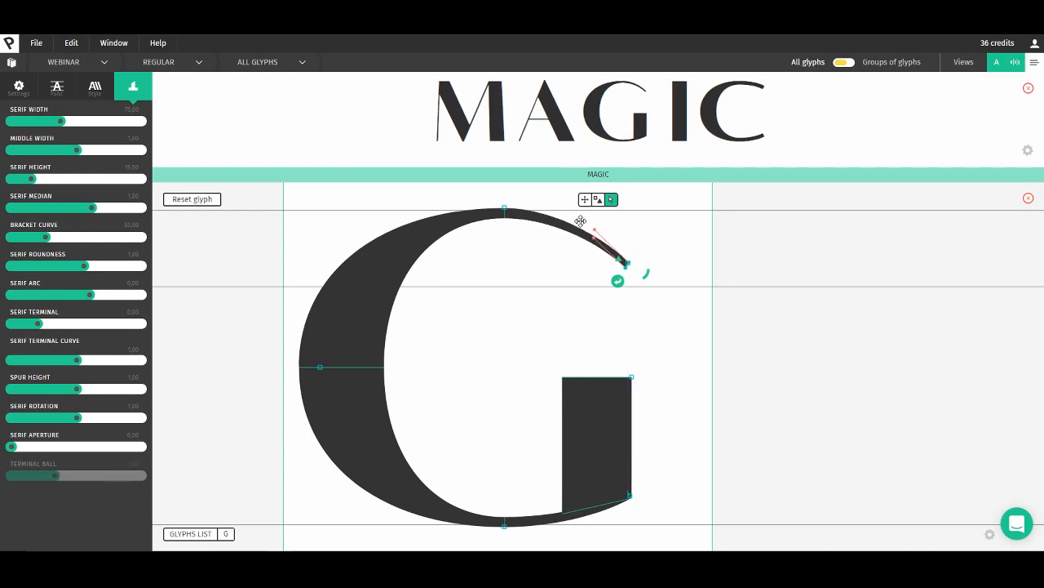
- Steepen the arc's descent into the G's upper terminal and rotate the terminal's end slightly clockwise
{"action": "scroll", "coordinate": [581, 222], "scroll_direction": "up", "scroll_amount": 3}
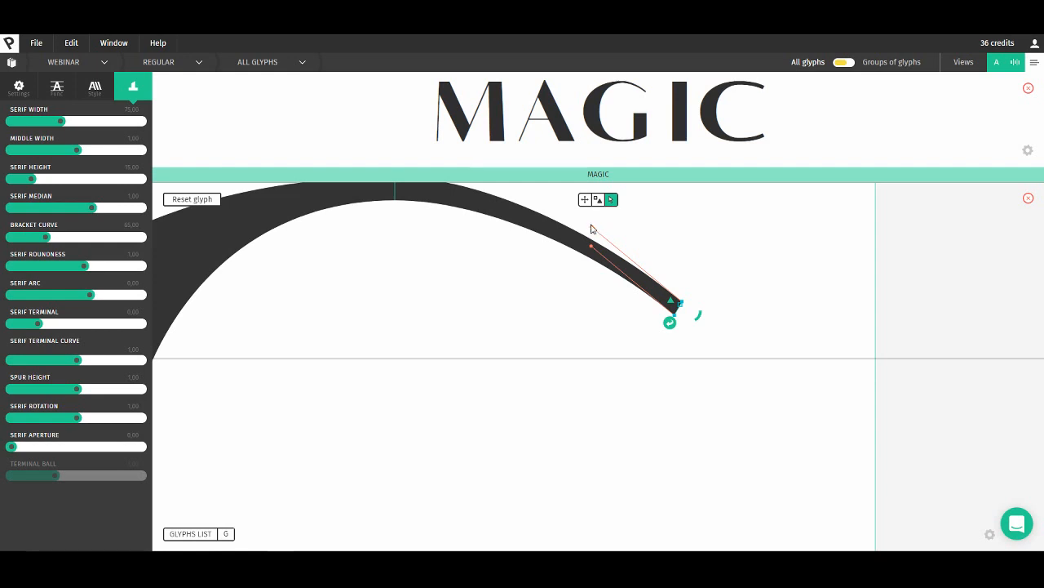
{"action": "left_click_drag", "start_coordinate": [591, 226], "coordinate": [625, 219]}
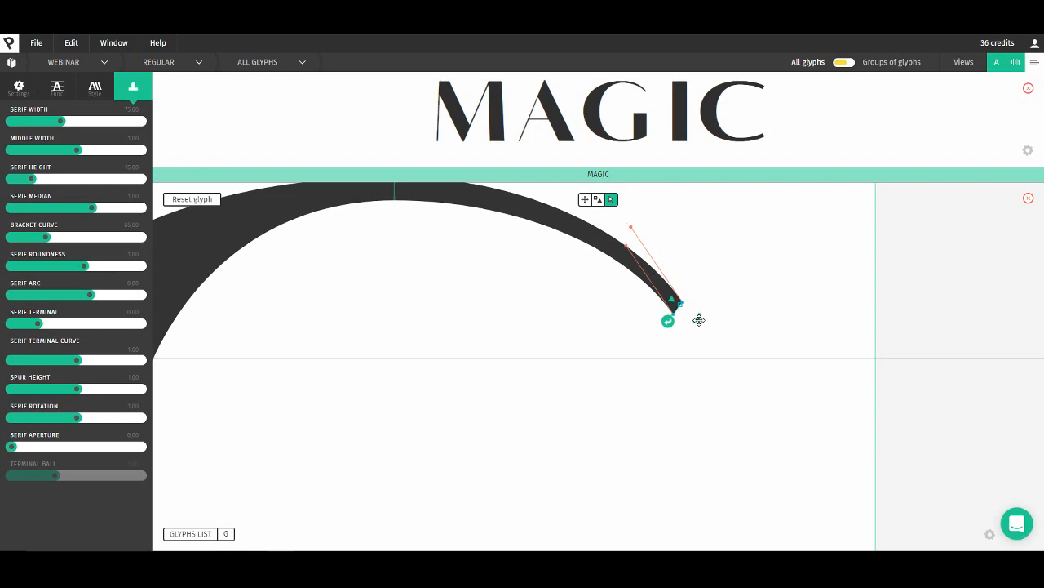
{"action": "left_click_drag", "start_coordinate": [695, 319], "coordinate": [690, 331]}
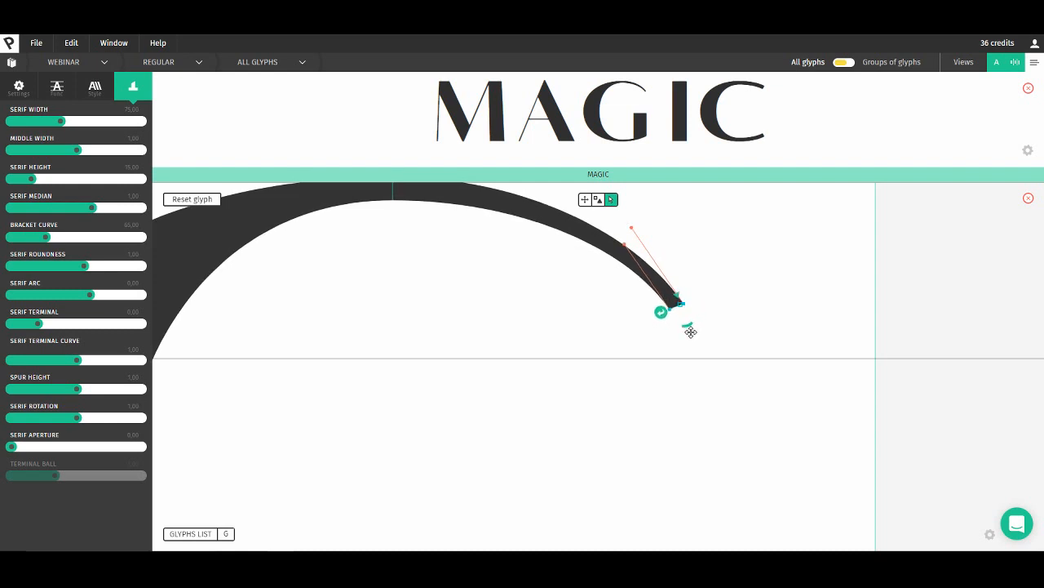
- Raise the end of the G's lower curve at the stem's outer corner and shorten its handle for a rounder sweep
{"action": "scroll", "coordinate": [527, 270], "scroll_direction": "down", "scroll_amount": 5}
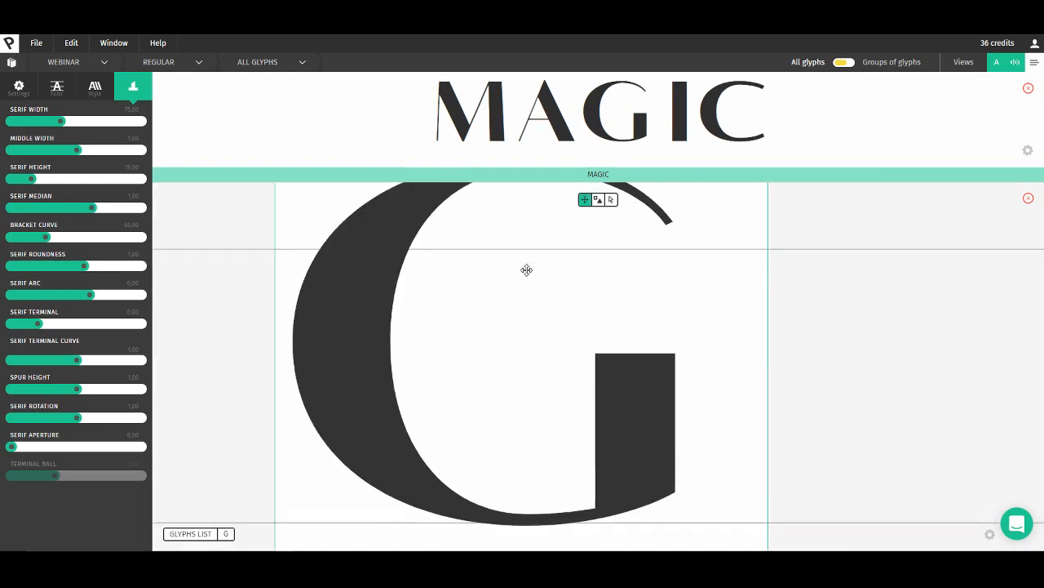
{"action": "scroll", "coordinate": [614, 393], "scroll_direction": "up", "scroll_amount": 5}
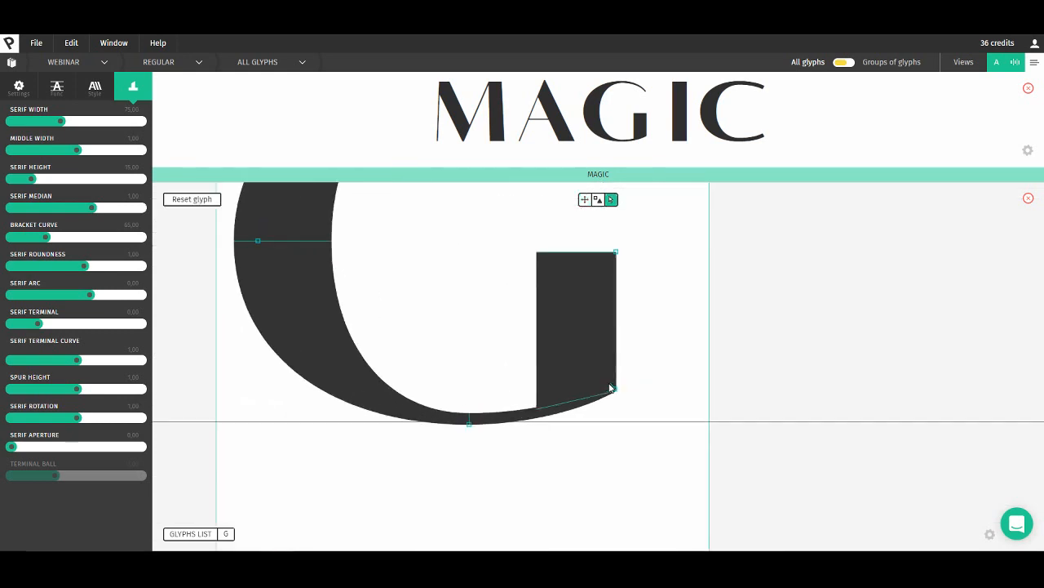
{"action": "left_click", "coordinate": [619, 392]}
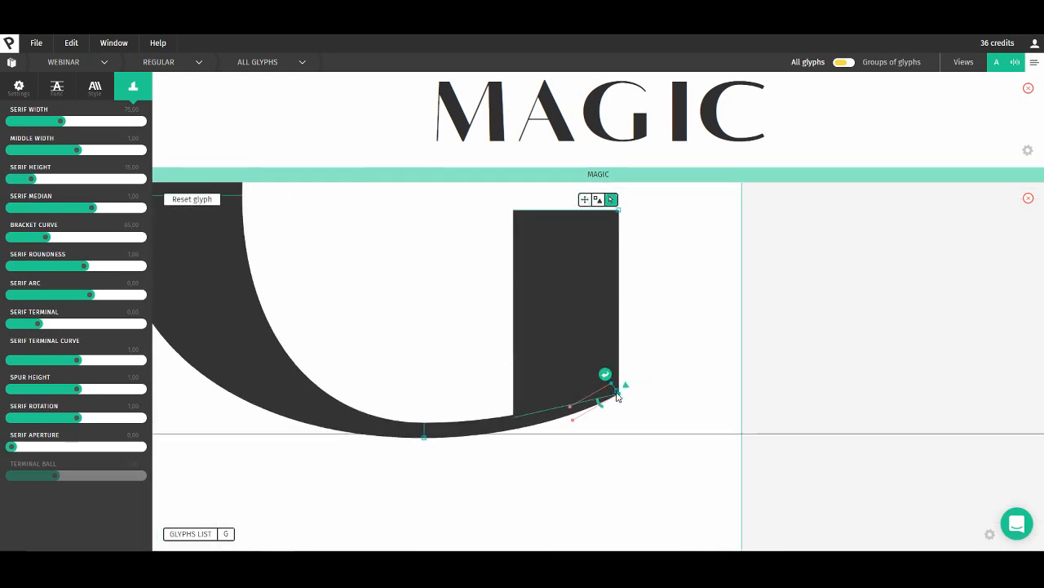
{"action": "left_click_drag", "start_coordinate": [619, 391], "coordinate": [615, 370]}
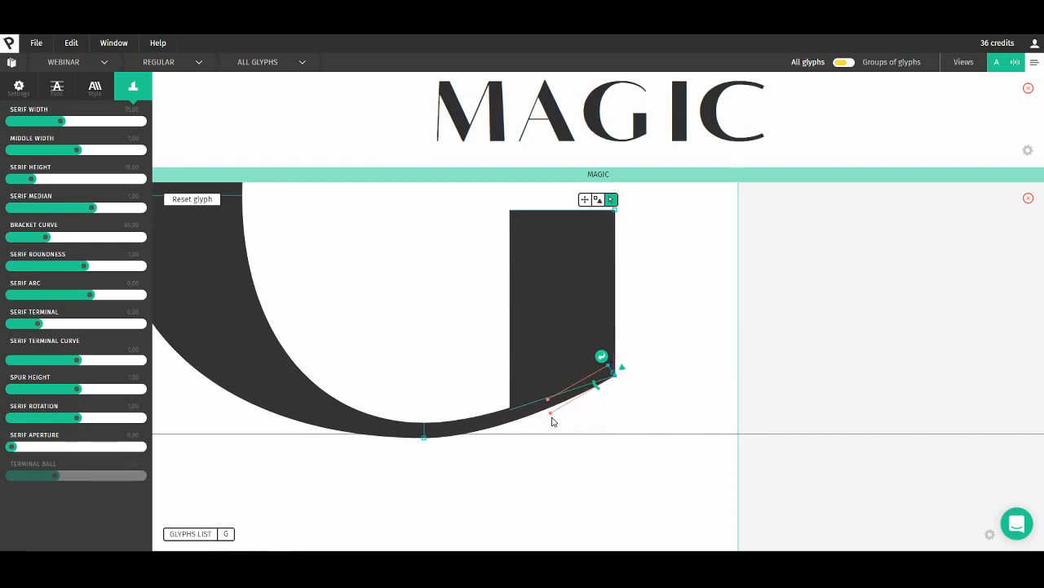
{"action": "left_click_drag", "start_coordinate": [552, 420], "coordinate": [554, 422]}
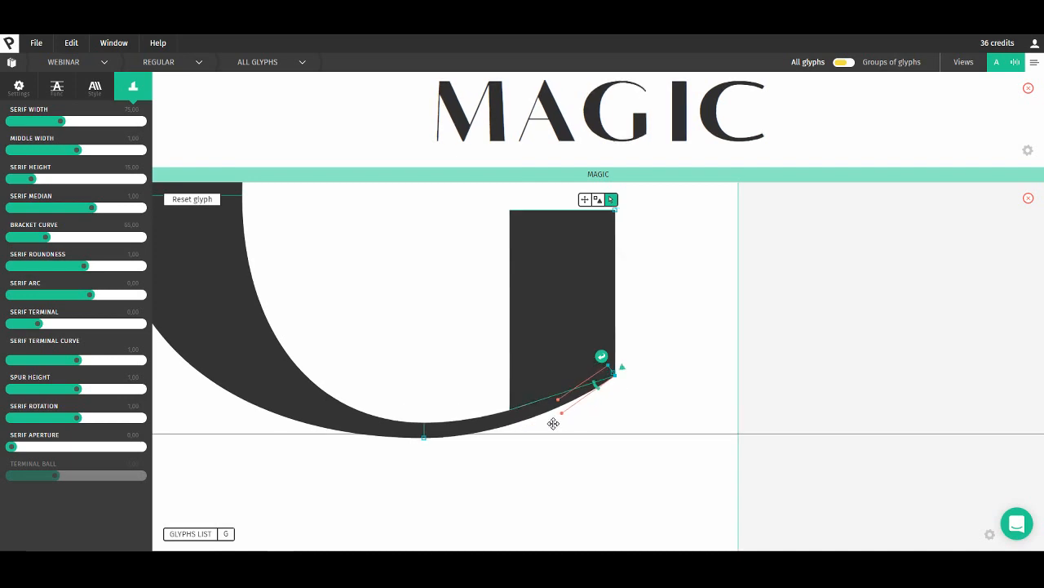
- Switch from the G to the I glyph to view its stem
{"action": "scroll", "coordinate": [410, 303], "scroll_direction": "down", "scroll_amount": 5}
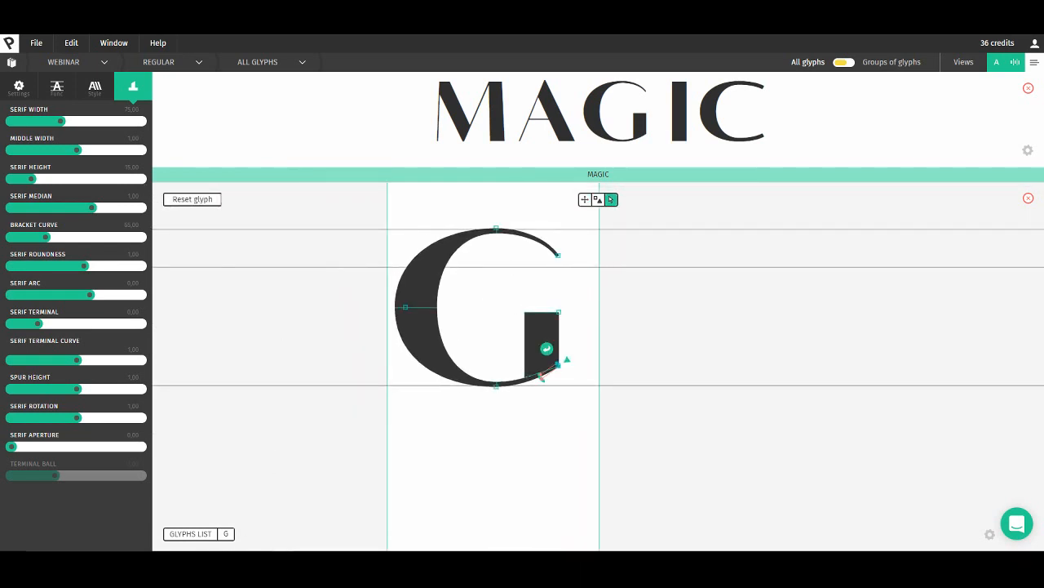
{"action": "key", "text": "shift+i"}
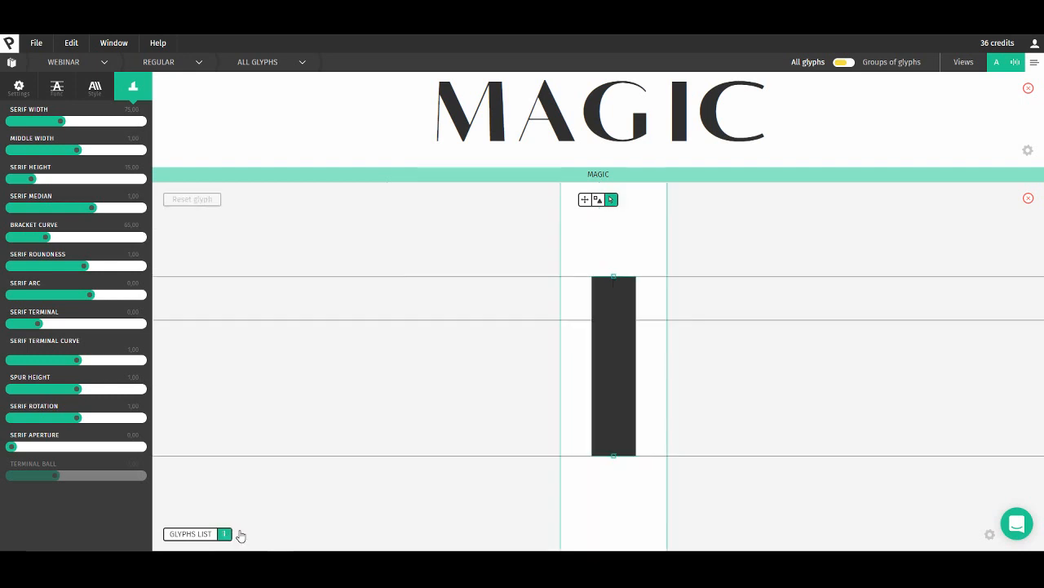
{"action": "key", "text": "space"}
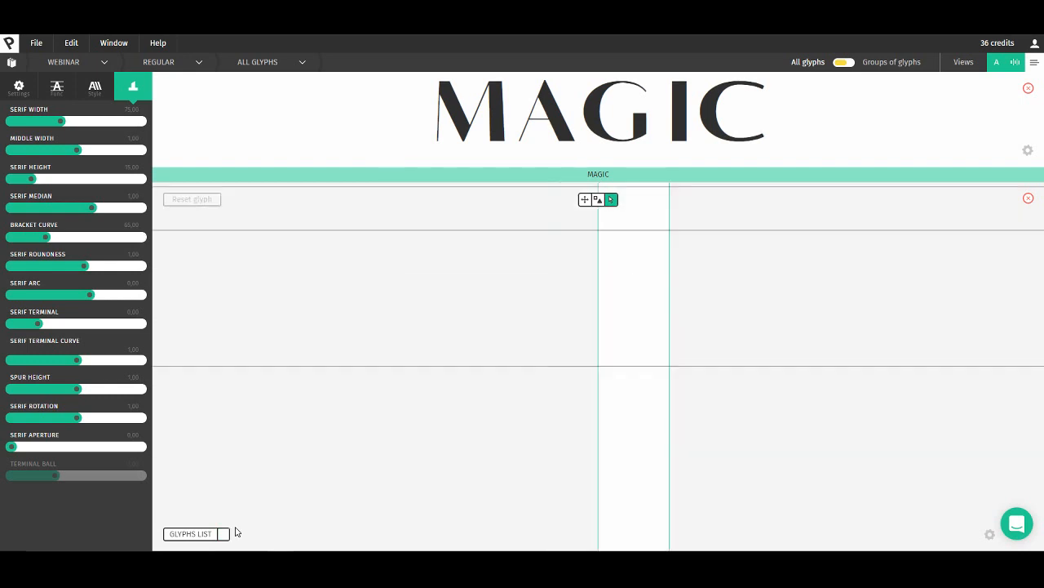
- Switch to the C glyph and thin its upper arc at the topmost node and at the upper terminal
{"action": "key", "text": "shift+i"}
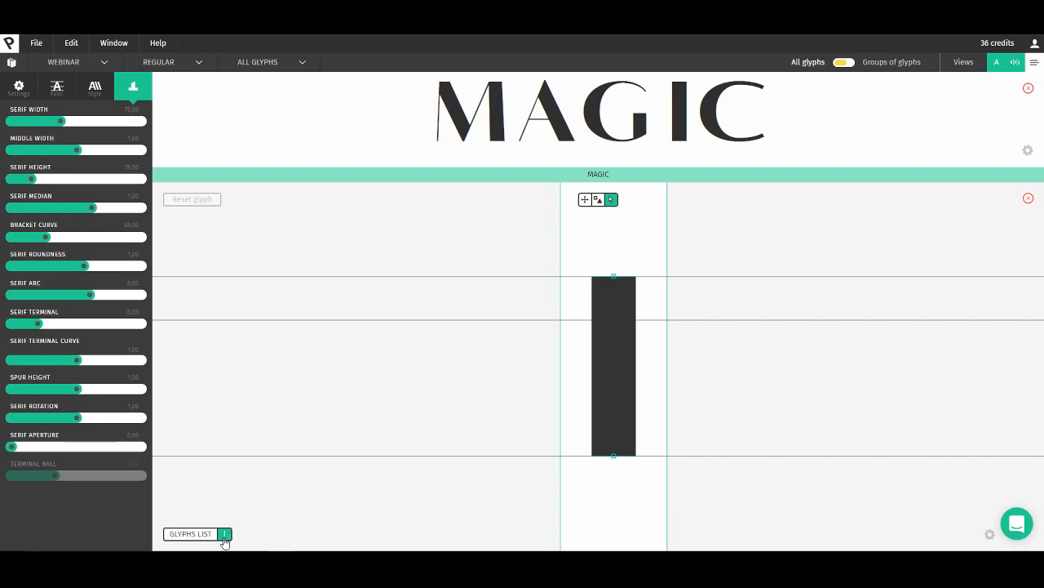
{"action": "key", "text": "shift+c"}
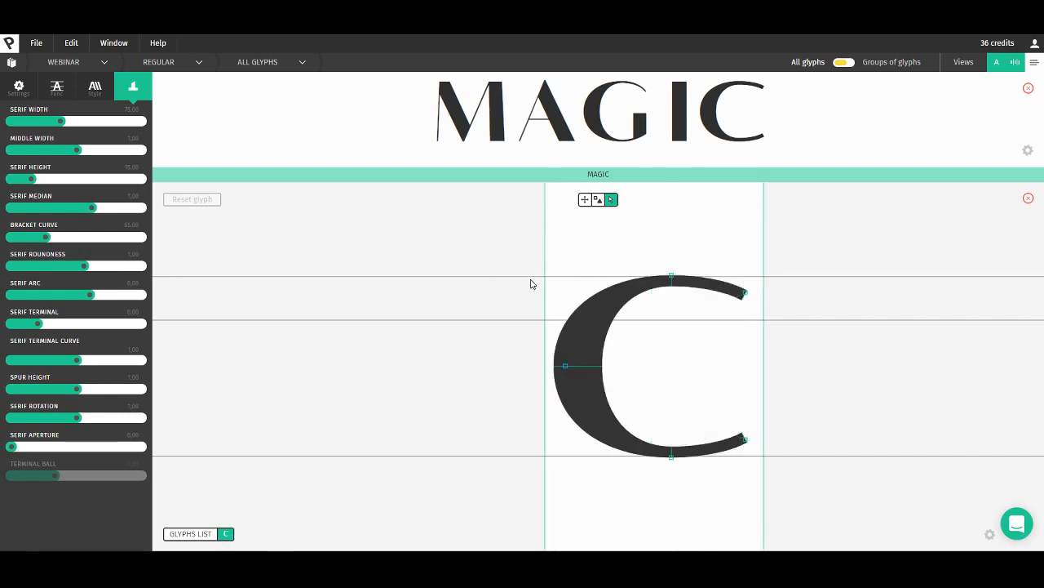
{"action": "key", "text": "space"}
{"action": "left_click_drag", "start_coordinate": [527, 278], "coordinate": [389, 263]}
{"action": "scroll", "coordinate": [523, 272], "scroll_direction": "up", "scroll_amount": 5}
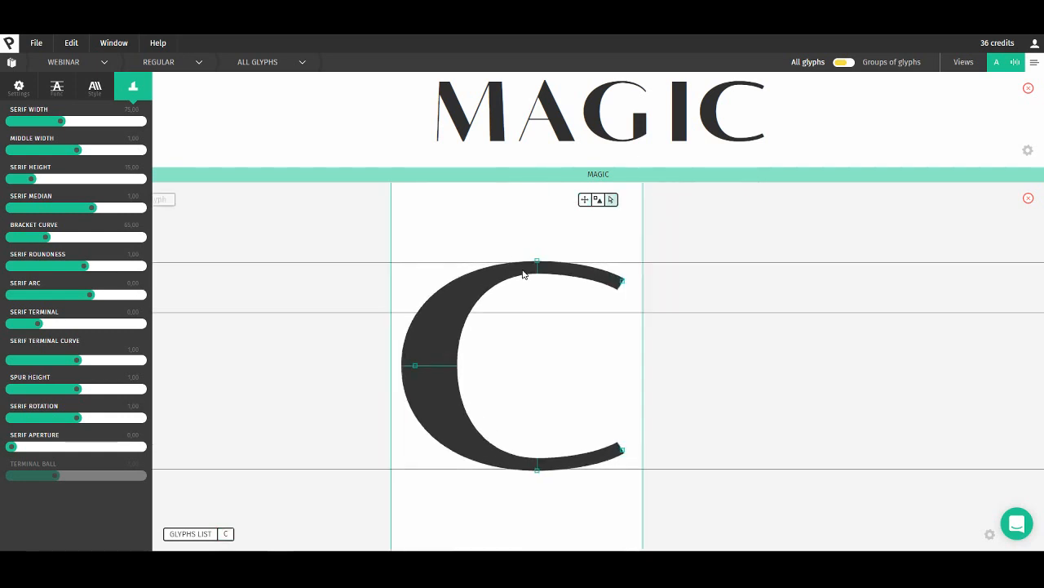
{"action": "left_click", "coordinate": [546, 257]}
{"action": "scroll", "coordinate": [550, 277], "scroll_direction": "up", "scroll_amount": 4}
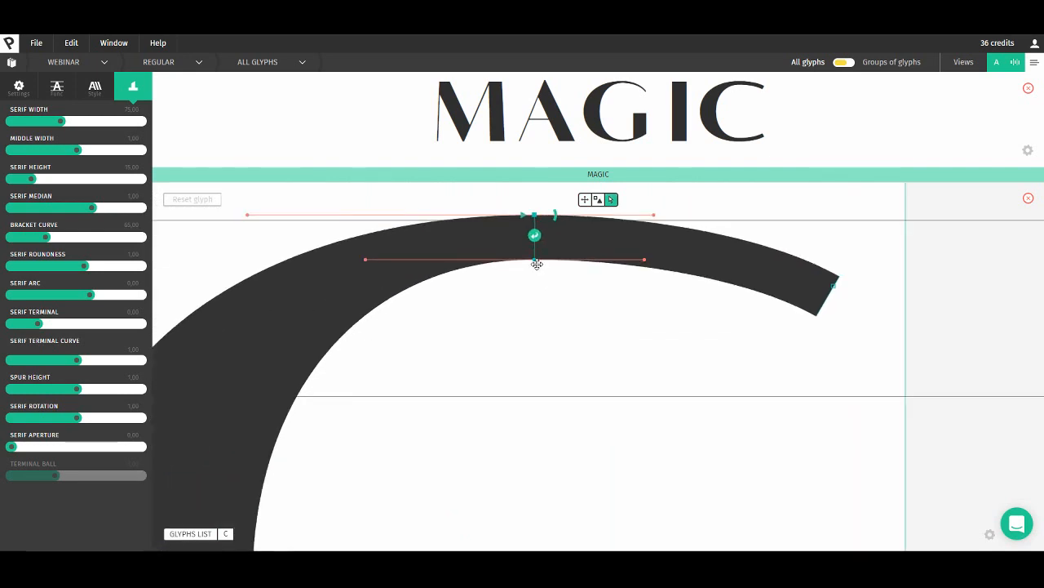
{"action": "left_click_drag", "start_coordinate": [537, 264], "coordinate": [534, 236]}
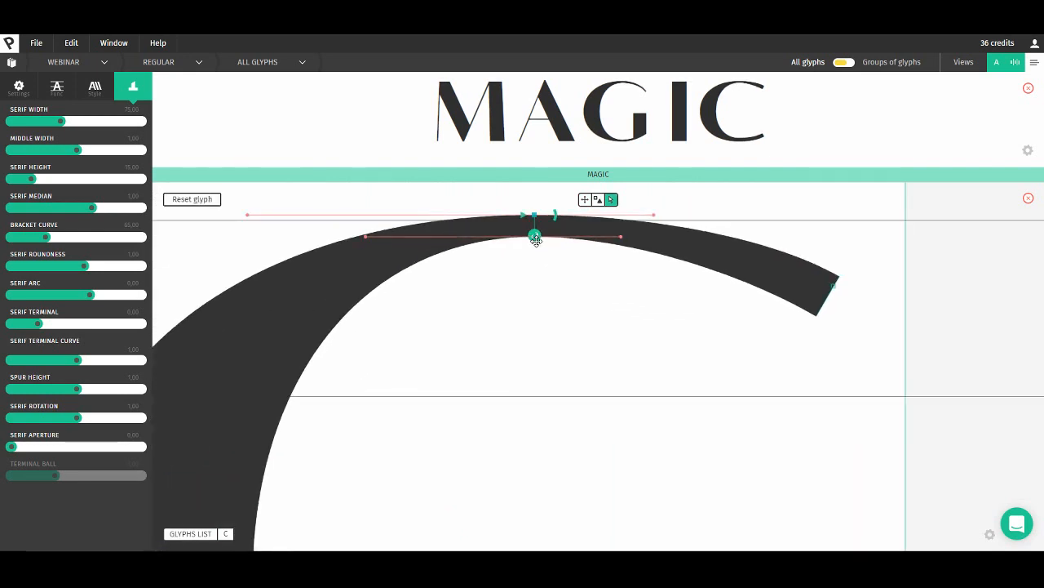
{"action": "left_click", "coordinate": [834, 294]}
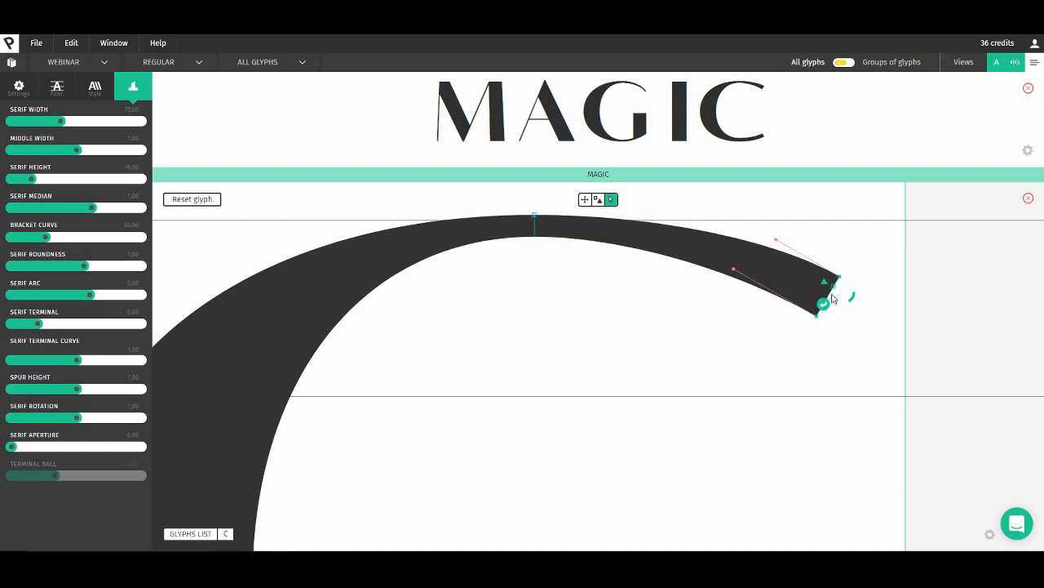
{"action": "mouse_move", "coordinate": [818, 323]}
{"action": "left_mouse_down"}
{"action": "mouse_move", "coordinate": [822, 303]}
{"action": "mouse_move", "coordinate": [833, 305]}
{"action": "left_mouse_up"}
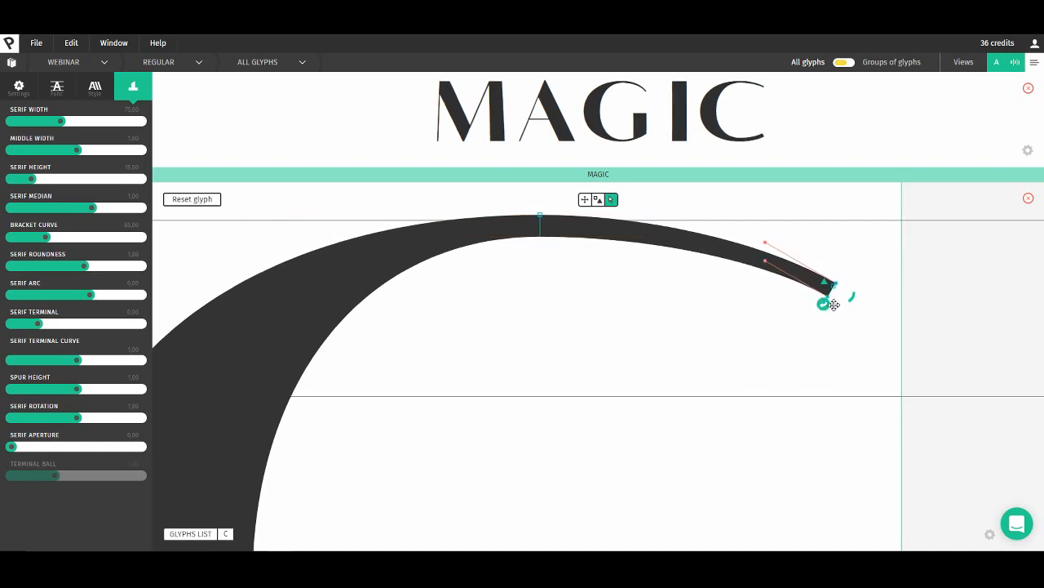
- Thin the C's lower arc at its bottom node and narrow the lower terminal to match the upper one
{"action": "scroll", "coordinate": [534, 273], "scroll_direction": "down", "scroll_amount": 10}
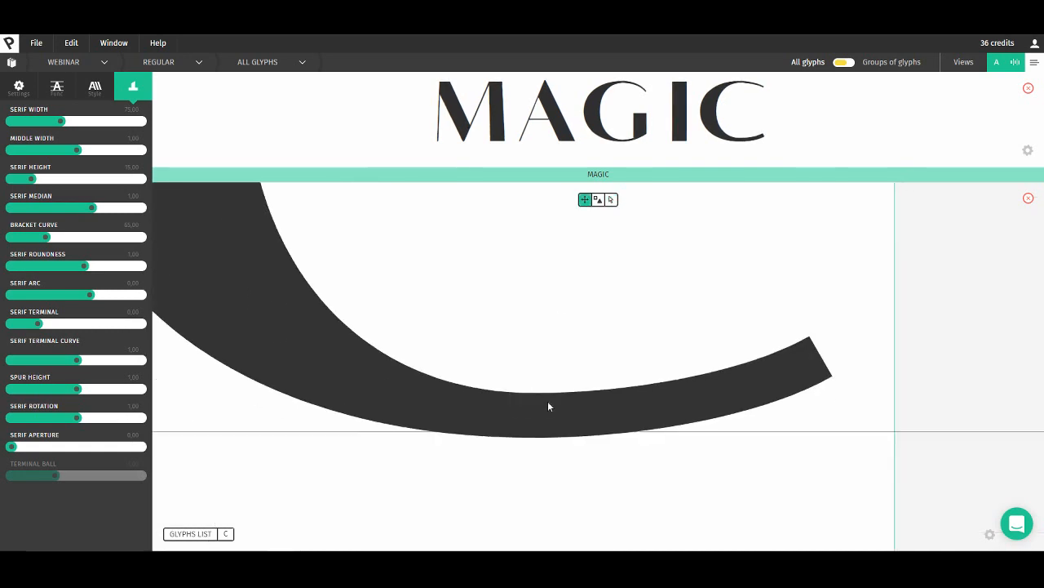
{"action": "left_click", "coordinate": [533, 437]}
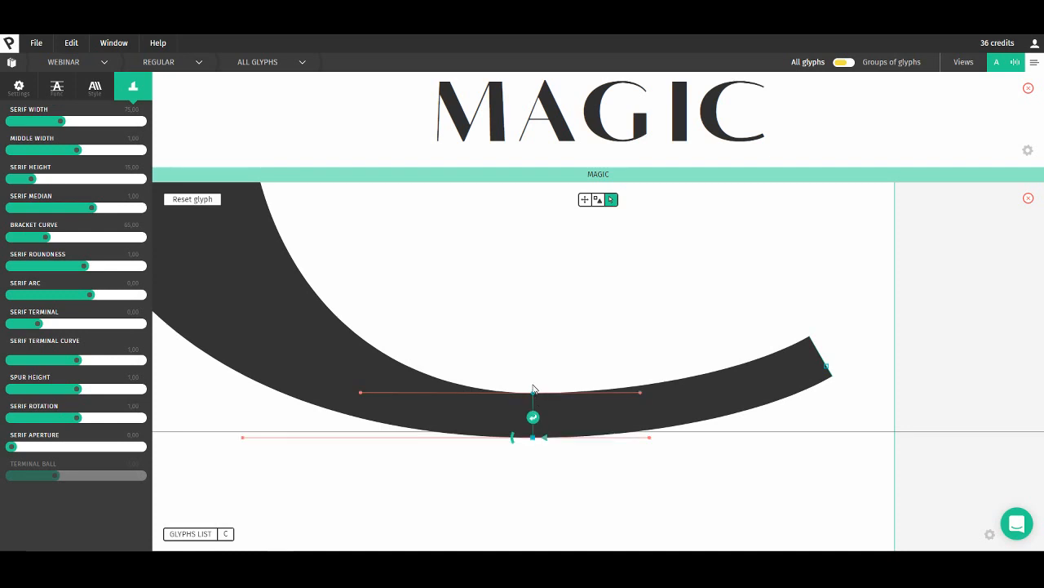
{"action": "left_click_drag", "start_coordinate": [531, 384], "coordinate": [533, 404]}
{"action": "left_click", "coordinate": [812, 342]}
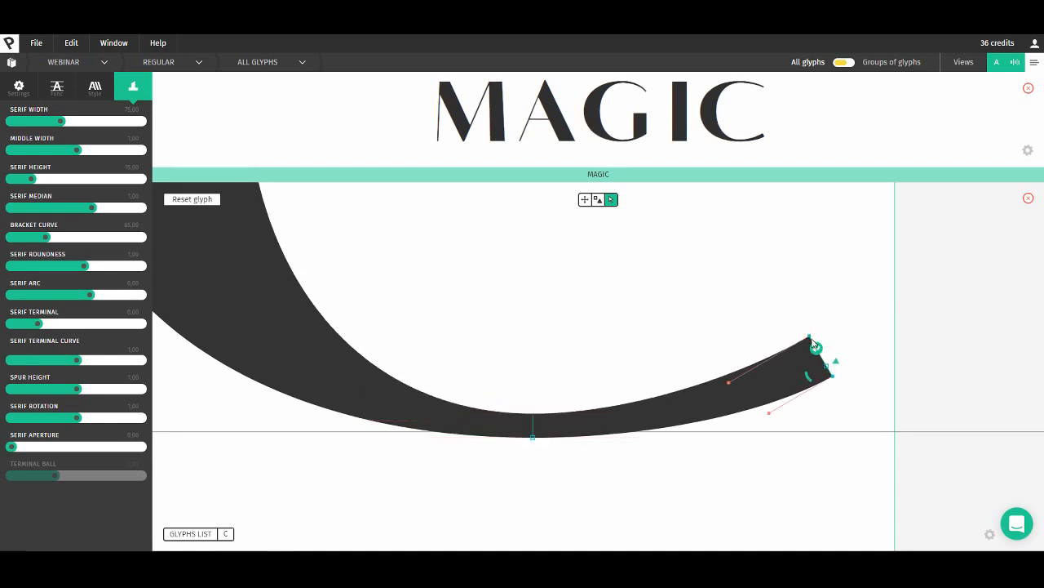
{"action": "left_click_drag", "start_coordinate": [807, 337], "coordinate": [818, 352]}
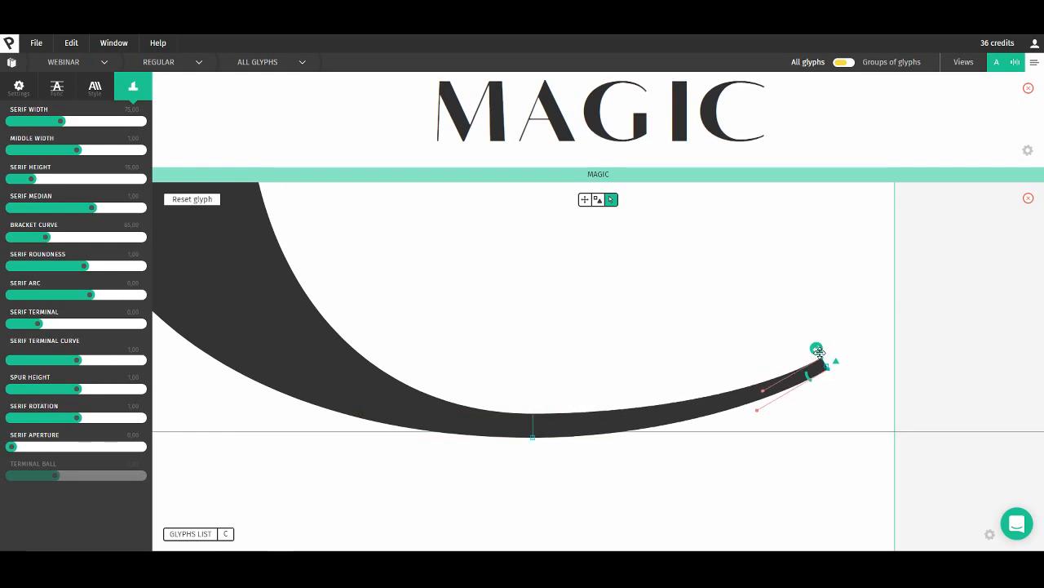
- Lower the C's upper terminal and adjust its curve handle so the arc bends down more steeply into it
{"action": "key", "text": "space"}
{"action": "left_click_drag", "start_coordinate": [601, 296], "coordinate": [600, 419]}
{"action": "scroll", "coordinate": [605, 339], "scroll_direction": "down", "scroll_amount": 5}
{"action": "left_click_drag", "start_coordinate": [611, 300], "coordinate": [618, 393]}
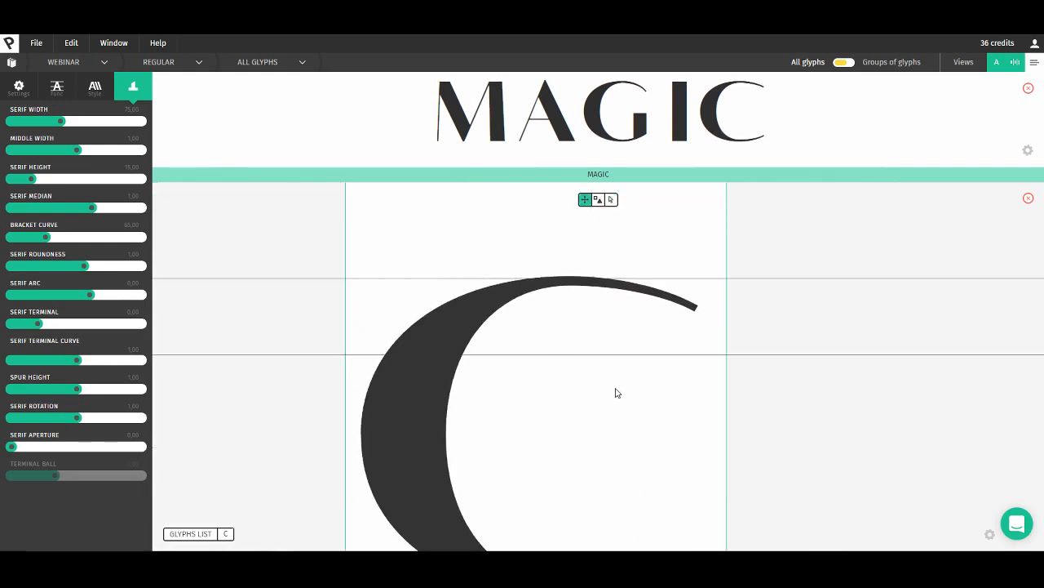
{"action": "left_click", "coordinate": [698, 308]}
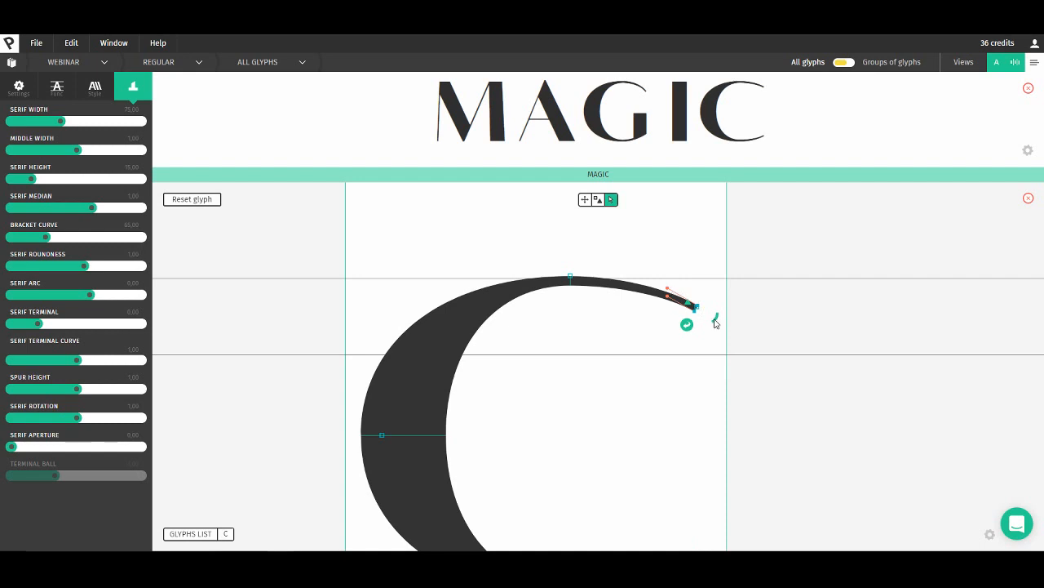
{"action": "mouse_move", "coordinate": [696, 310]}
{"action": "left_mouse_down"}
{"action": "mouse_move", "coordinate": [681, 317]}
{"action": "mouse_move", "coordinate": [658, 281]}
{"action": "mouse_move", "coordinate": [674, 278]}
{"action": "mouse_move", "coordinate": [665, 281]}
{"action": "left_mouse_up"}
{"action": "left_click_drag", "start_coordinate": [695, 322], "coordinate": [697, 337]}
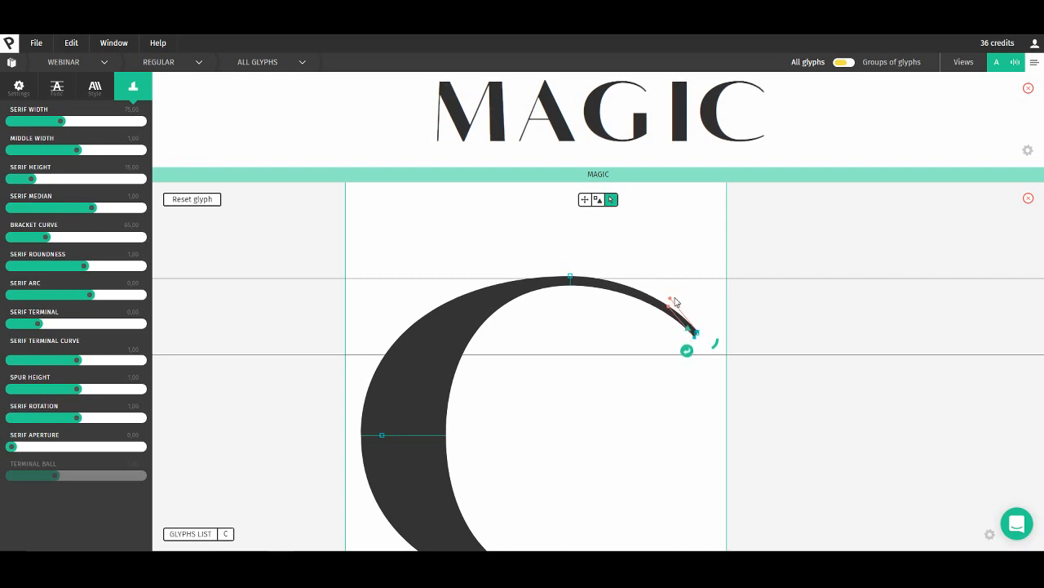
{"action": "left_click_drag", "start_coordinate": [671, 298], "coordinate": [677, 294]}
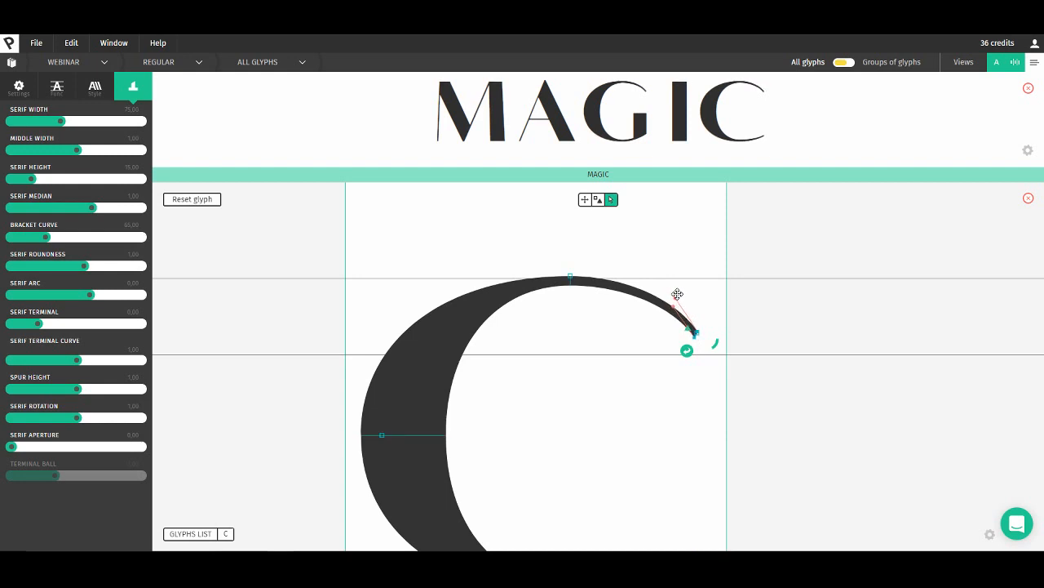
- Rotate the C's upper terminal slightly clockwise, lower it a touch more and readjust its curve handle
{"action": "left_click_drag", "start_coordinate": [715, 343], "coordinate": [709, 352]}
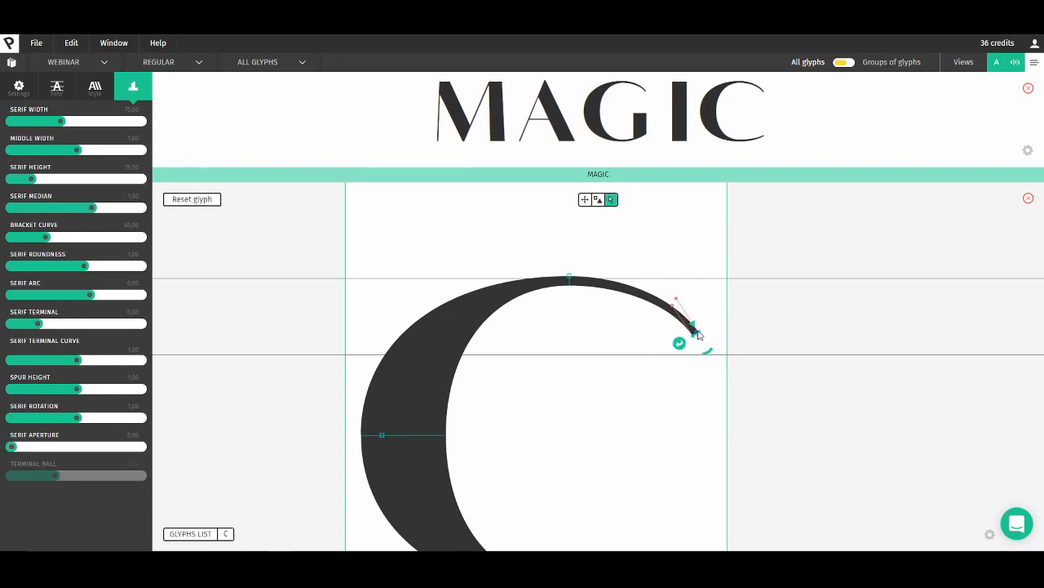
{"action": "mouse_move", "coordinate": [696, 339]}
{"action": "left_mouse_down"}
{"action": "mouse_move", "coordinate": [694, 325]}
{"action": "mouse_move", "coordinate": [696, 337]}
{"action": "left_mouse_up"}
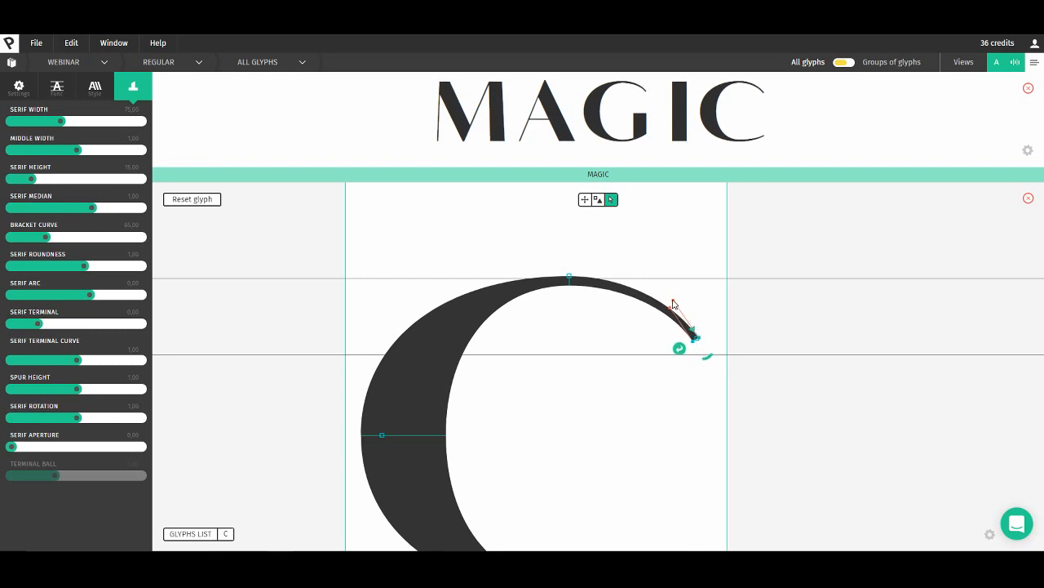
{"action": "left_click_drag", "start_coordinate": [675, 301], "coordinate": [676, 298]}
- Raise the C's lower terminal, pull its handle outward to round the lower curve, and slightly rotate the terminal's end
{"action": "scroll", "coordinate": [613, 289], "scroll_direction": "down", "scroll_amount": 4}
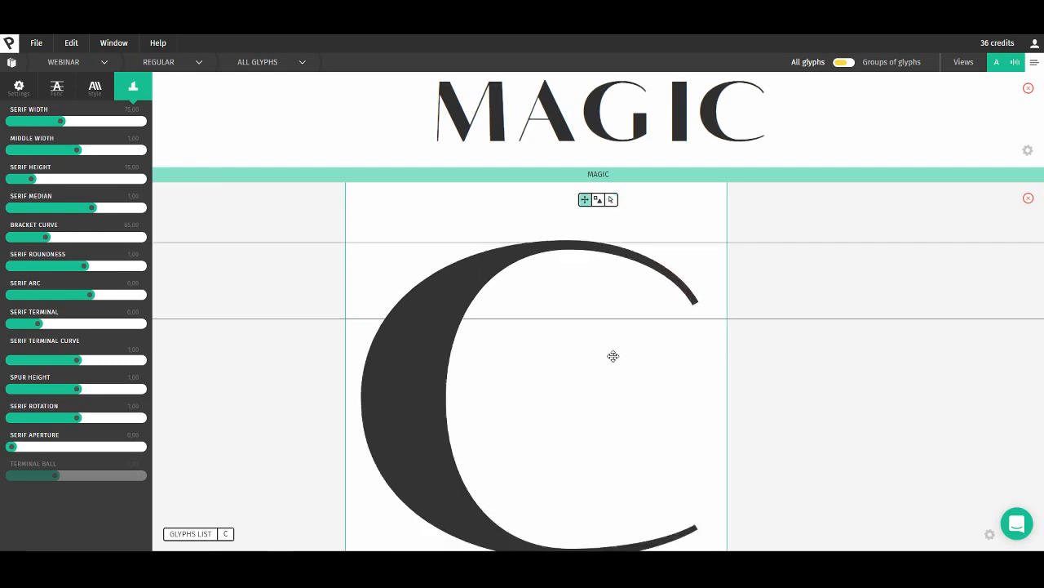
{"action": "left_click", "coordinate": [686, 404]}
{"action": "left_click_drag", "start_coordinate": [686, 405], "coordinate": [685, 380]}
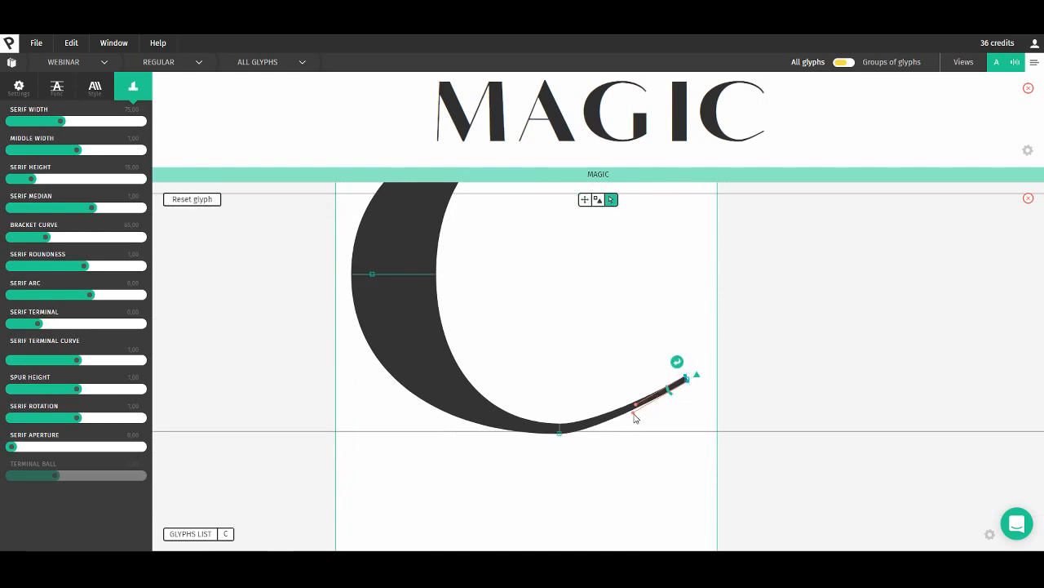
{"action": "left_click_drag", "start_coordinate": [634, 409], "coordinate": [662, 433]}
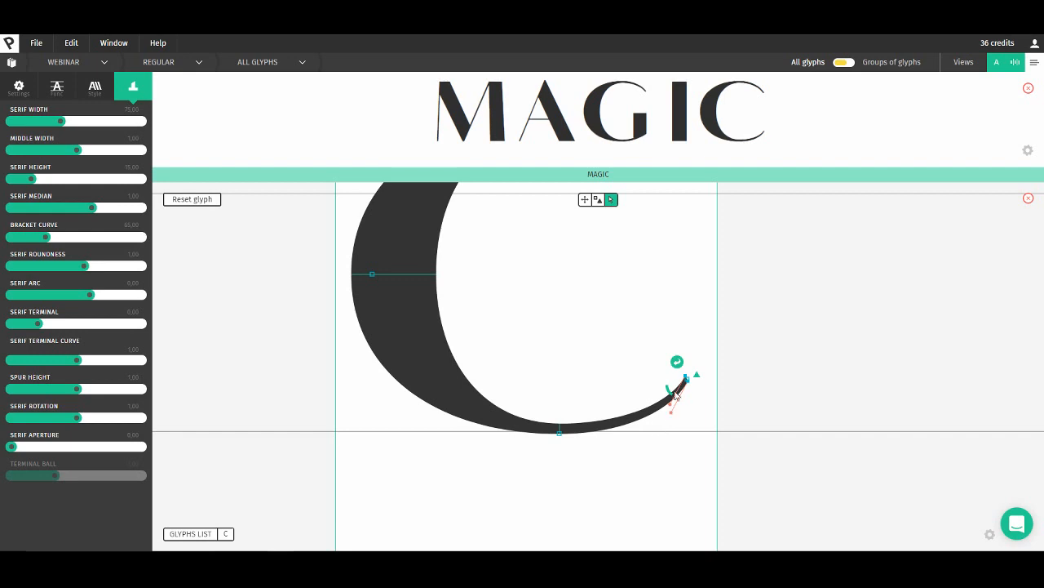
{"action": "left_click_drag", "start_coordinate": [668, 392], "coordinate": [672, 396]}
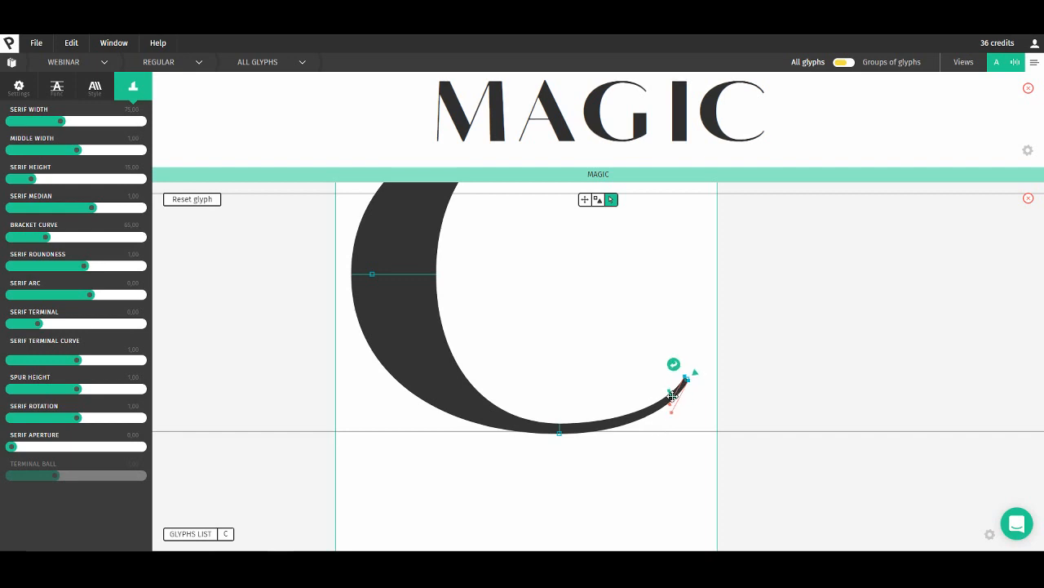
- Check the shape of the whole C and hide the glyph view to show only the word MAGIC
{"action": "key", "text": "space"}
{"action": "left_click_drag", "start_coordinate": [546, 223], "coordinate": [571, 280]}
{"action": "scroll", "coordinate": [573, 320], "scroll_direction": "down", "scroll_amount": 4}
{"action": "key", "text": "space"}
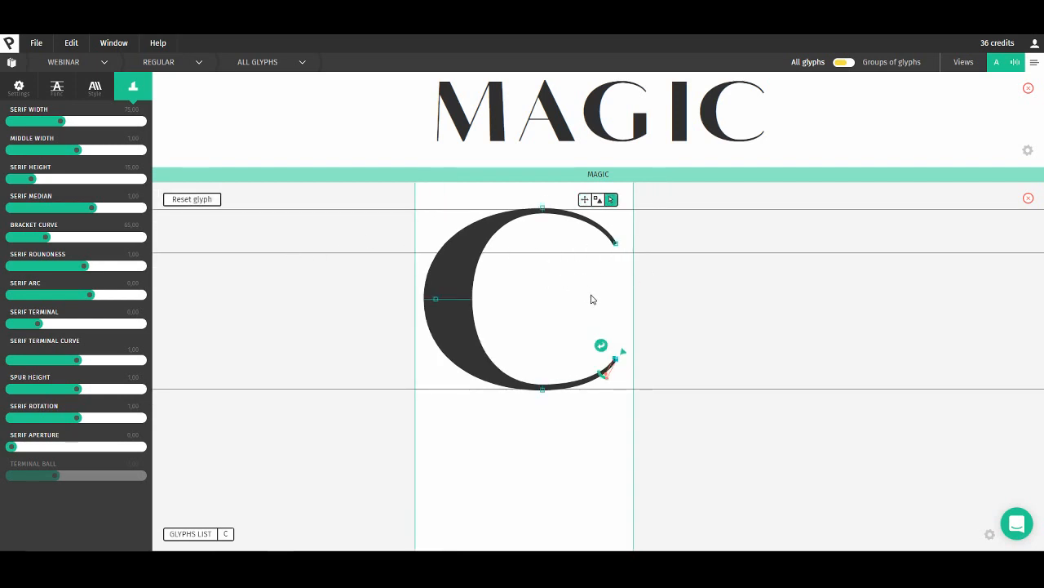
{"action": "key", "text": "space"}
{"action": "left_click_drag", "start_coordinate": [559, 229], "coordinate": [545, 302]}
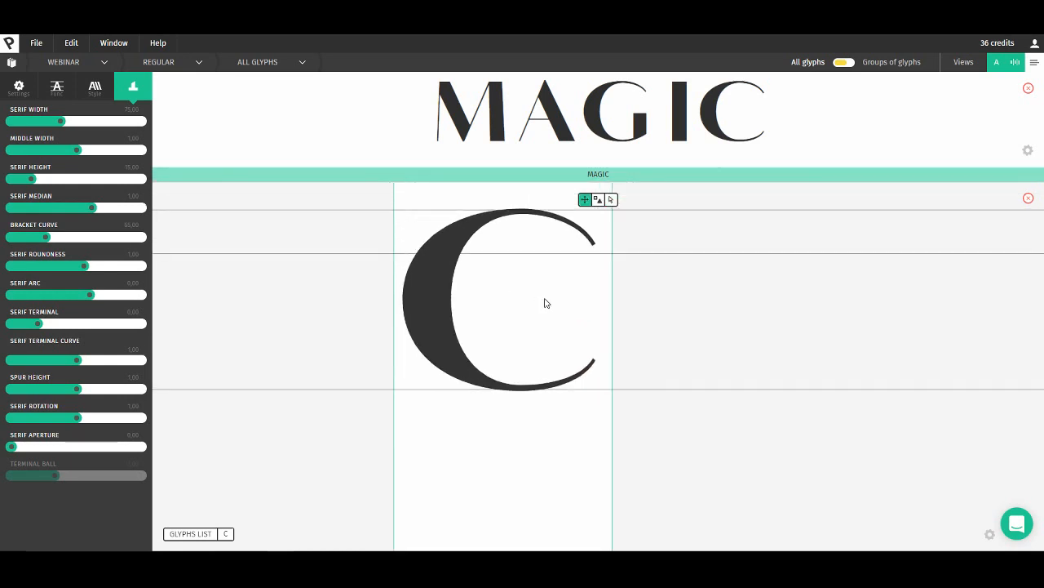
{"action": "left_click", "coordinate": [997, 72]}
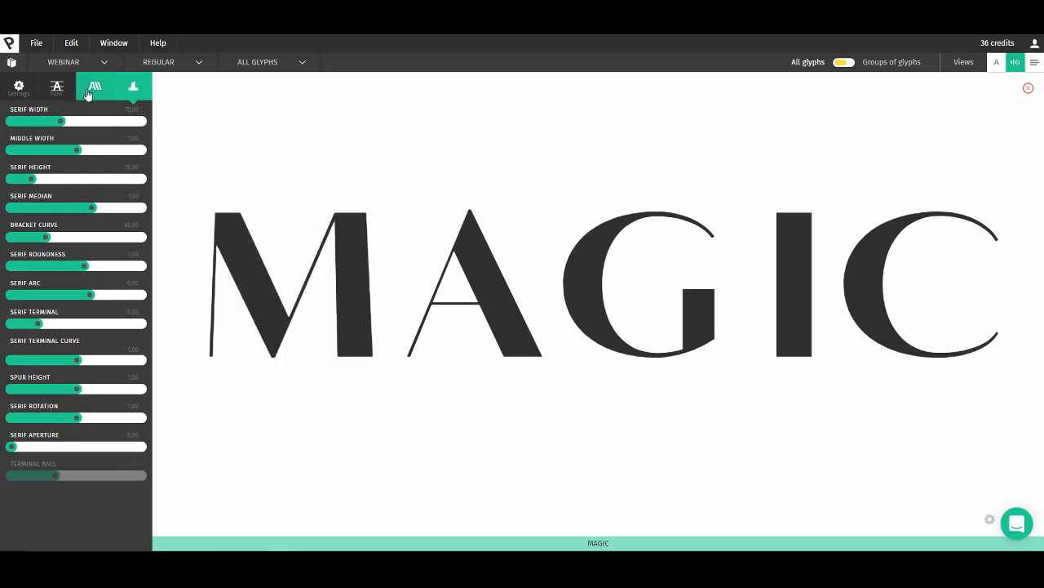
- Try a thinner overall stroke thickness of about 79 on the word
{"action": "left_click", "coordinate": [63, 91]}
{"action": "left_click", "coordinate": [90, 96]}
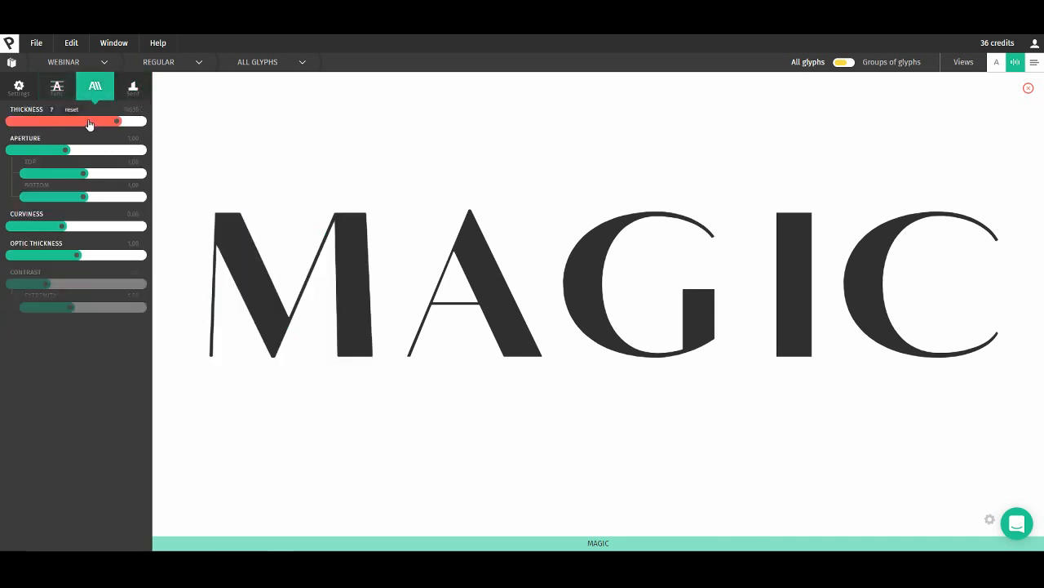
{"action": "left_click_drag", "start_coordinate": [102, 125], "coordinate": [66, 135]}
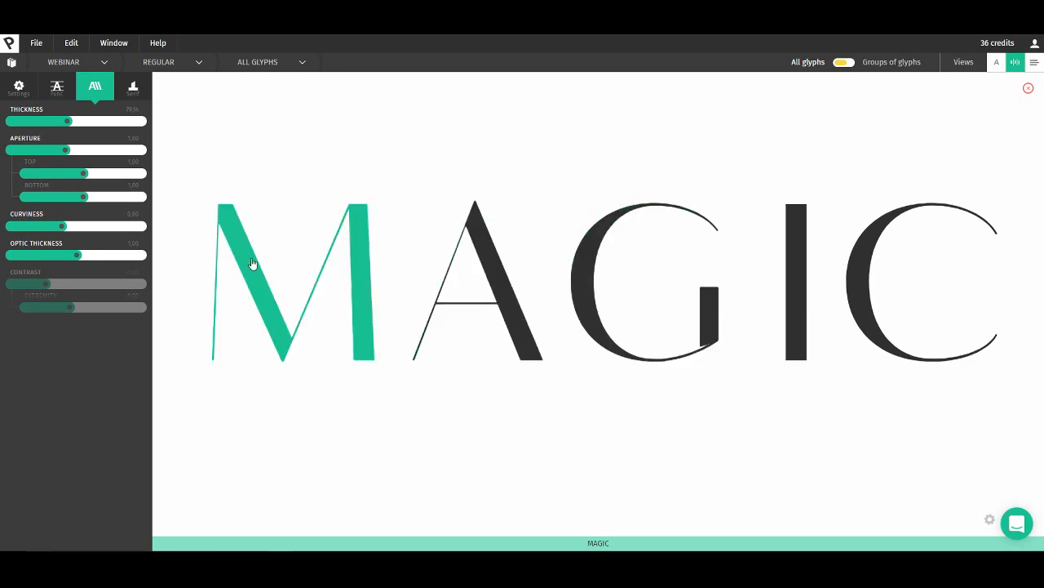
- Try a lower x-height for the font and reset it to its default
{"action": "left_click", "coordinate": [56, 88]}
{"action": "mouse_move", "coordinate": [58, 120]}
{"action": "left_mouse_down"}
{"action": "mouse_move", "coordinate": [103, 122]}
{"action": "mouse_move", "coordinate": [41, 127]}
{"action": "left_mouse_up"}
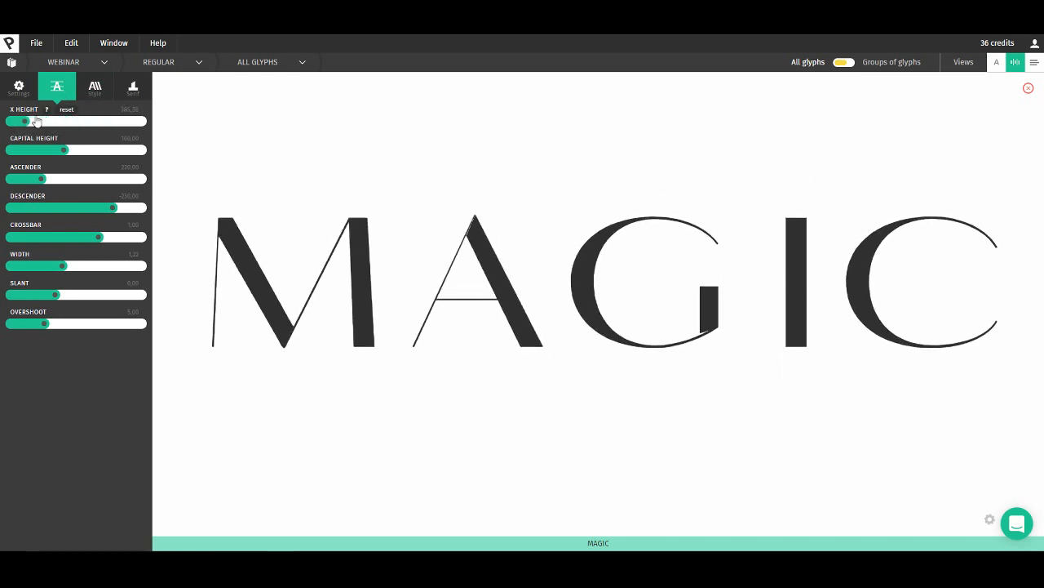
{"action": "left_click", "coordinate": [66, 111]}
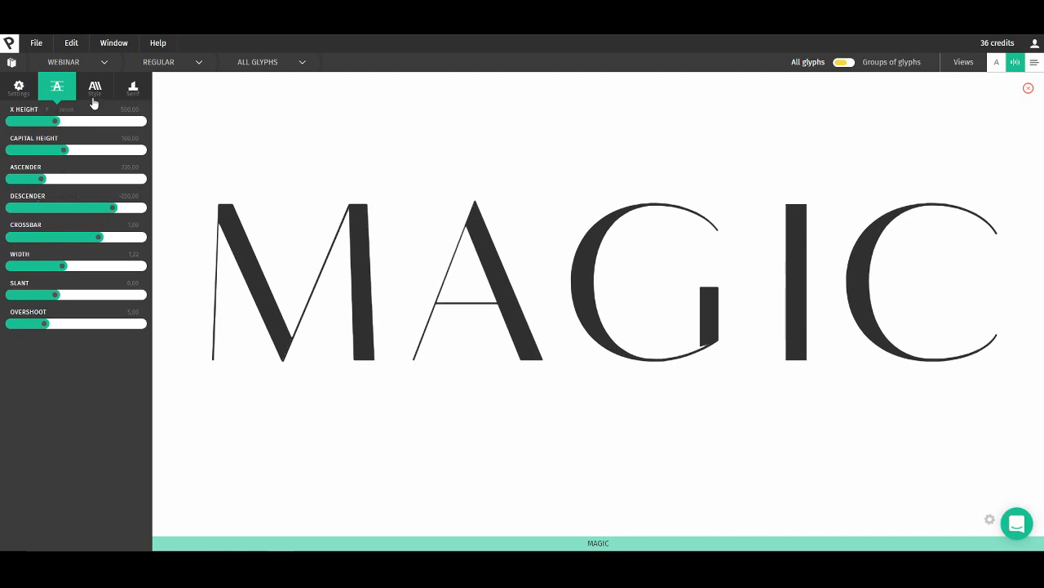
- Raise the font's crossbar slightly and increase the overall stroke thickness to about 139
{"action": "left_click_drag", "start_coordinate": [98, 236], "coordinate": [151, 237]}
{"action": "left_click", "coordinate": [95, 85]}
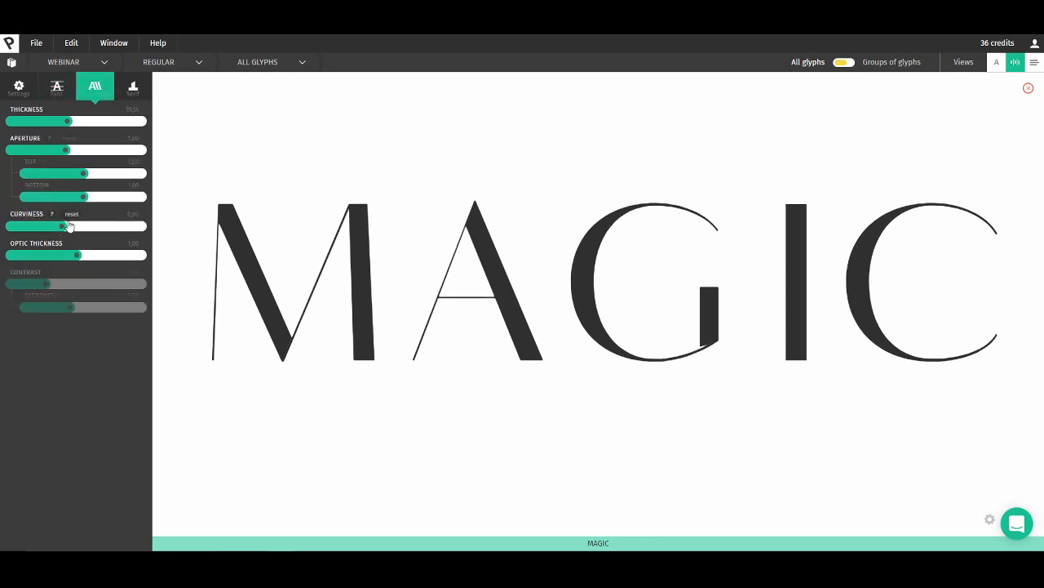
{"action": "left_click_drag", "start_coordinate": [68, 121], "coordinate": [107, 126]}
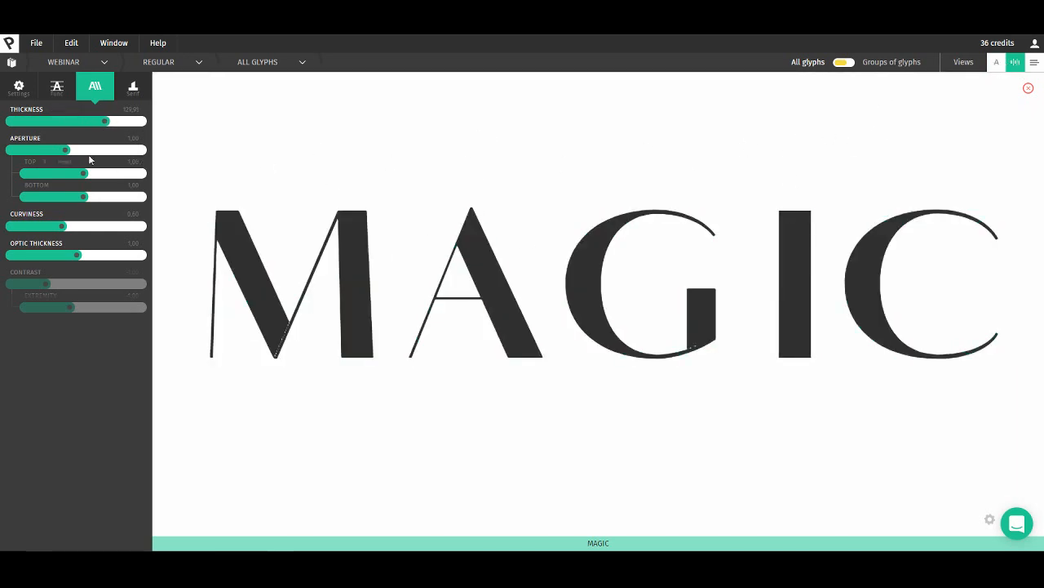
{"action": "left_click_drag", "start_coordinate": [109, 122], "coordinate": [112, 124]}
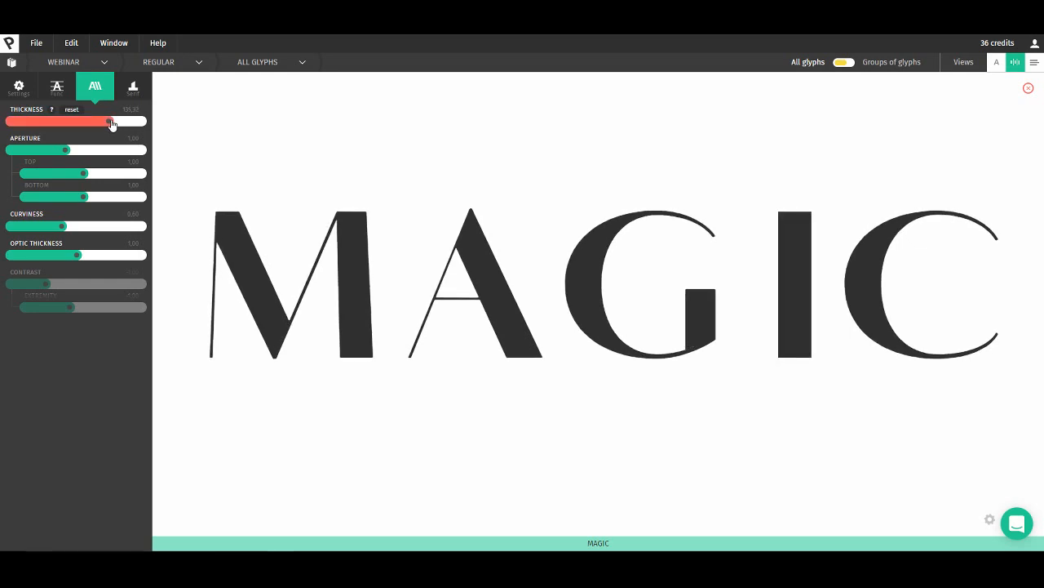
{"action": "left_click_drag", "start_coordinate": [112, 123], "coordinate": [113, 122]}
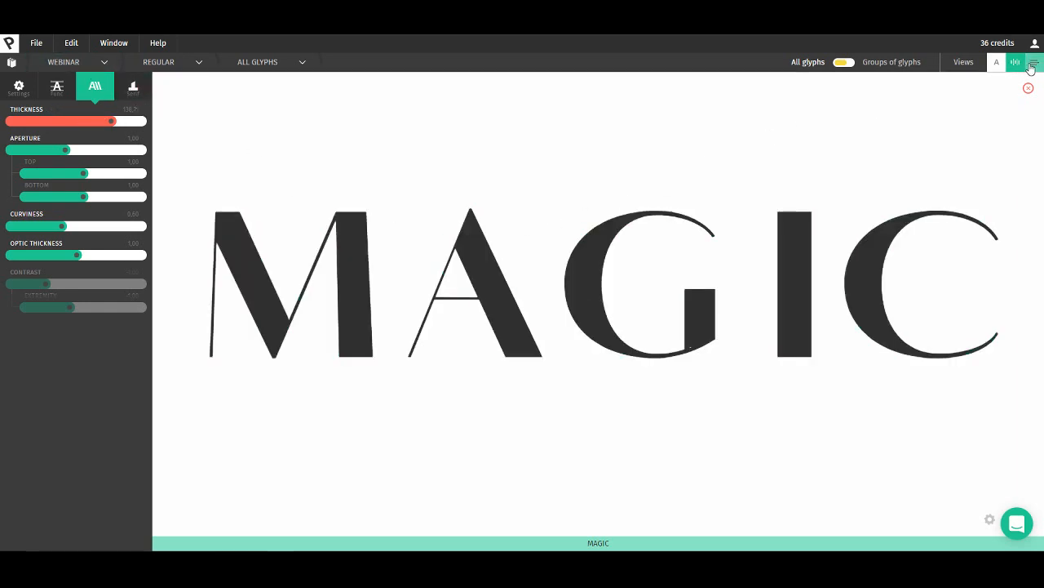
- Show the C's glyph view together with the word again and reduce the stroke thickness to about 131
{"action": "left_click", "coordinate": [996, 63]}
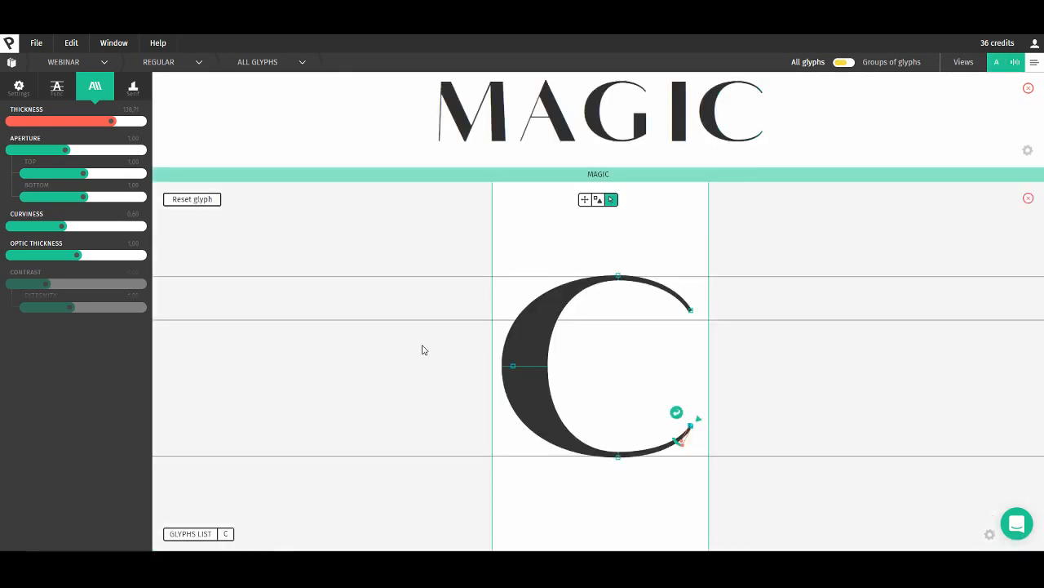
{"action": "key", "text": "space"}
{"action": "mouse_move", "coordinate": [418, 346]}
{"action": "left_mouse_down"}
{"action": "mouse_move", "coordinate": [387, 345]}
{"action": "mouse_move", "coordinate": [413, 334]}
{"action": "left_mouse_up"}
{"action": "key", "text": "space"}
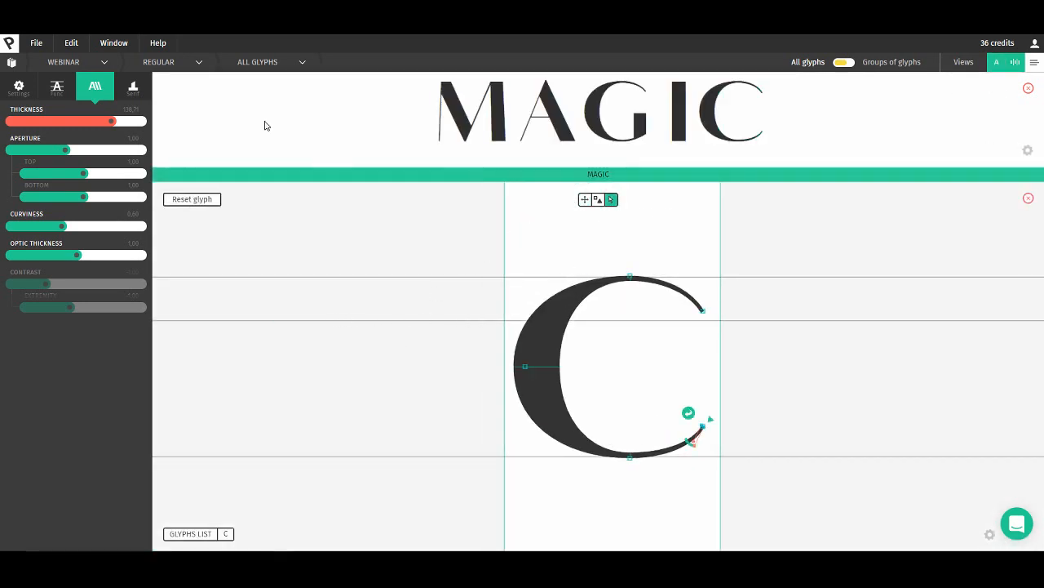
{"action": "left_click_drag", "start_coordinate": [110, 124], "coordinate": [108, 124]}
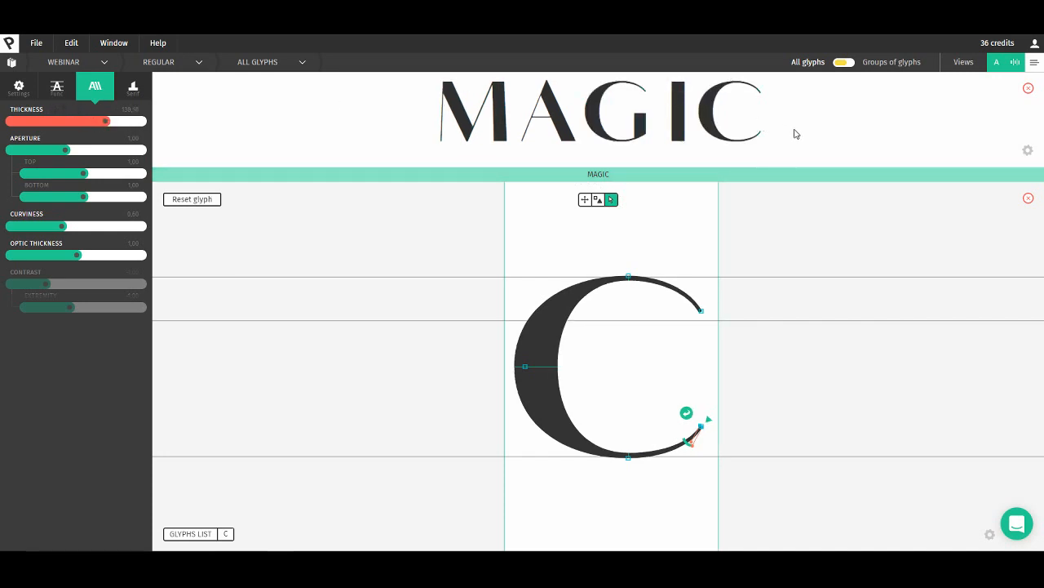
- Create a new font family from the Prototypo Grotesk template and name it Webinar 2
{"action": "left_click", "coordinate": [65, 62]}
{"action": "left_click", "coordinate": [96, 121]}
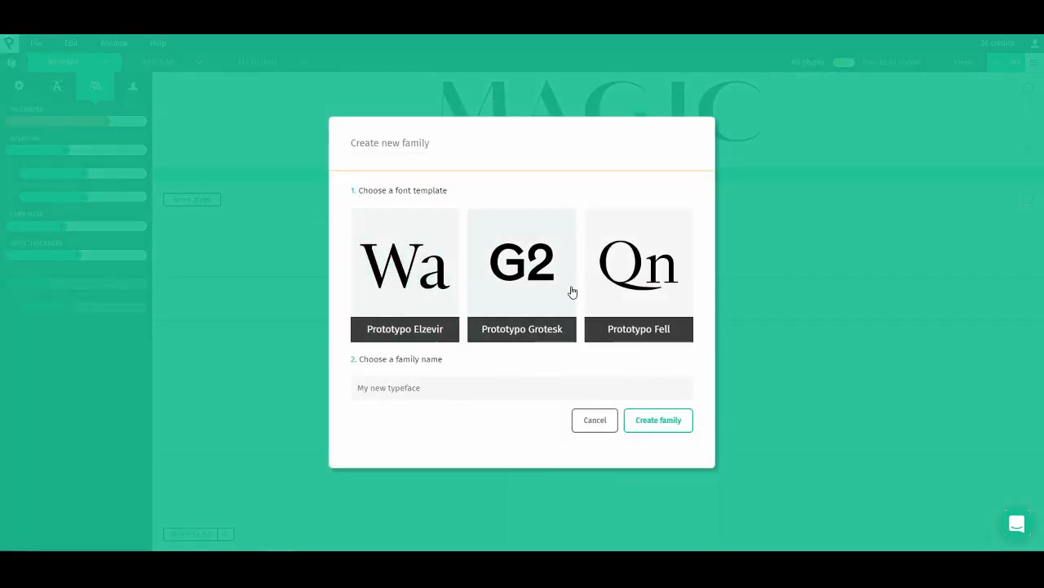
{"action": "left_click", "coordinate": [543, 269]}
{"action": "left_click", "coordinate": [420, 390]}
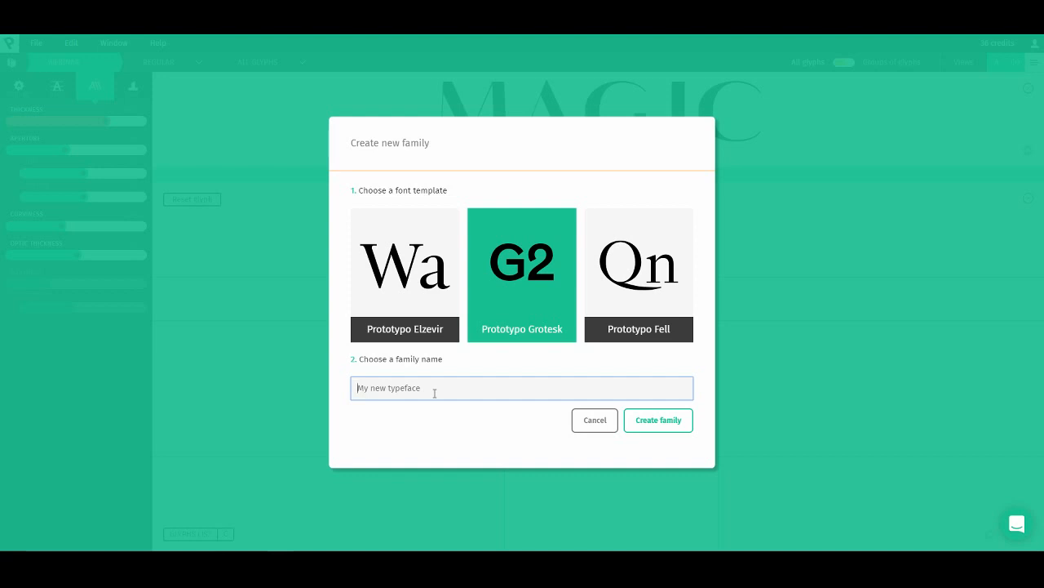
{"action": "type", "text": "gr"}
{"action": "key", "text": "BackSpace"}
{"action": "key", "text": "BackSpace"}
{"action": "type", "text": "We"}
{"action": "left_click", "coordinate": [687, 419]}
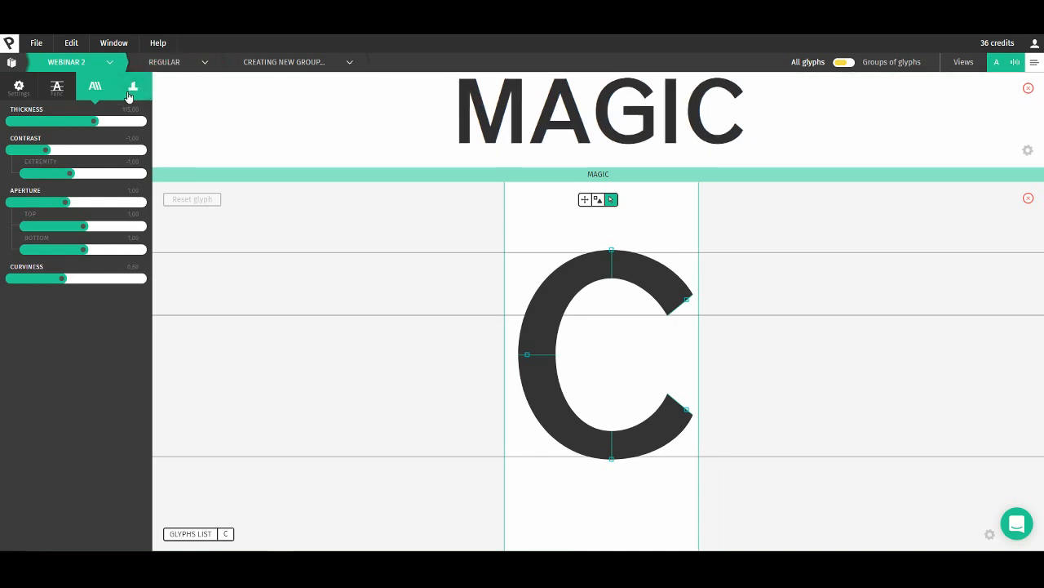
- Show the paragraph text preview beside the C glyph and widen the glyph view slightly
{"action": "left_click", "coordinate": [1011, 63]}
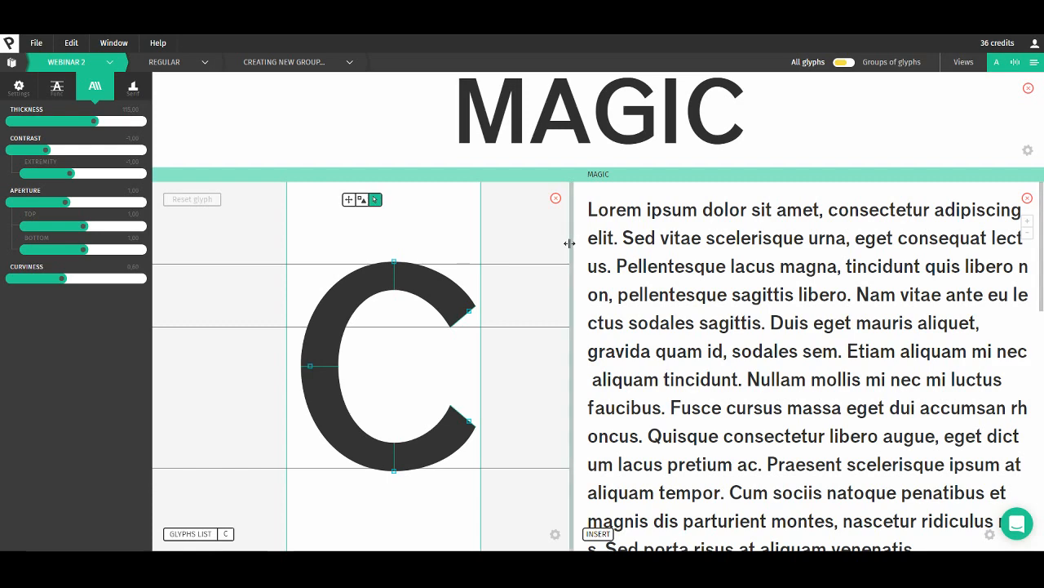
{"action": "left_click_drag", "start_coordinate": [566, 242], "coordinate": [607, 247]}
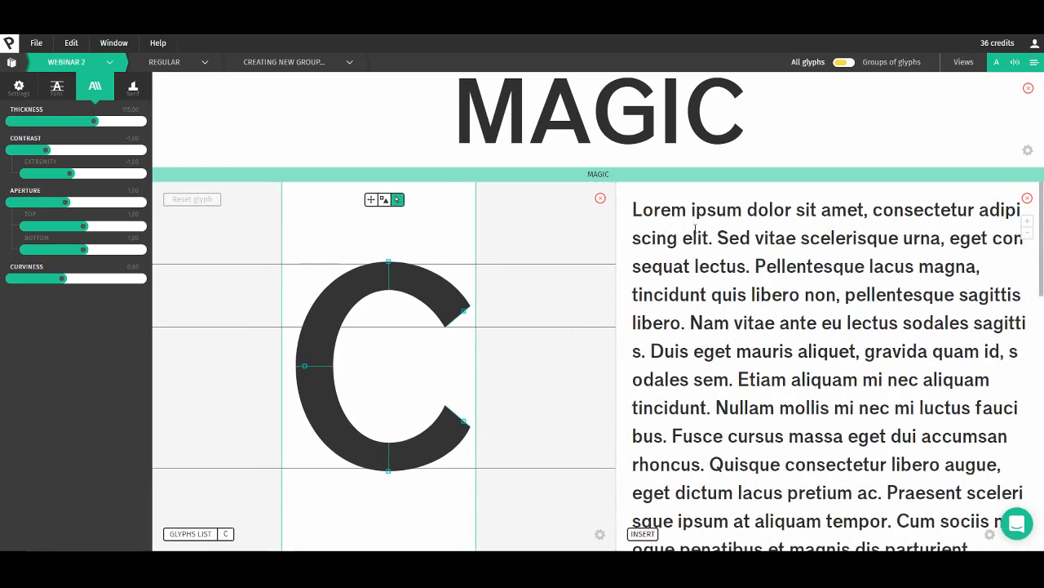
{"action": "left_click", "coordinate": [71, 42]}
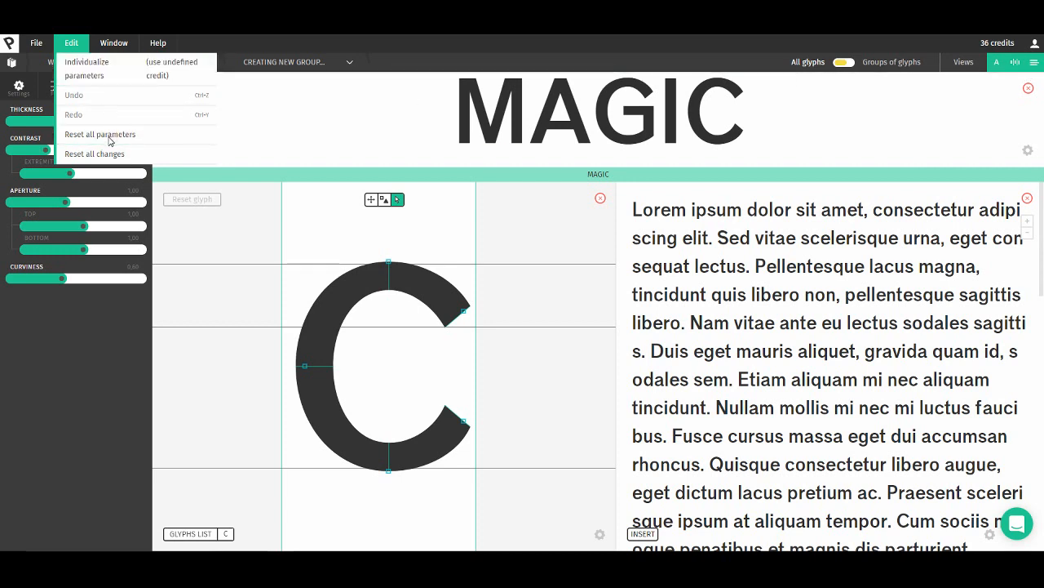
{"action": "left_click", "coordinate": [156, 138]}
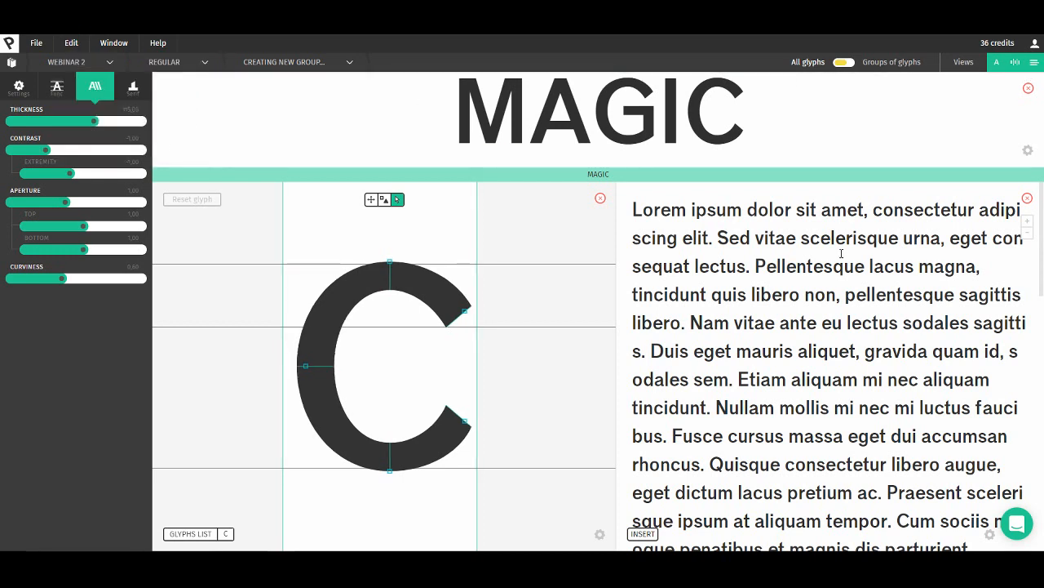
{"action": "left_click", "coordinate": [1034, 65]}
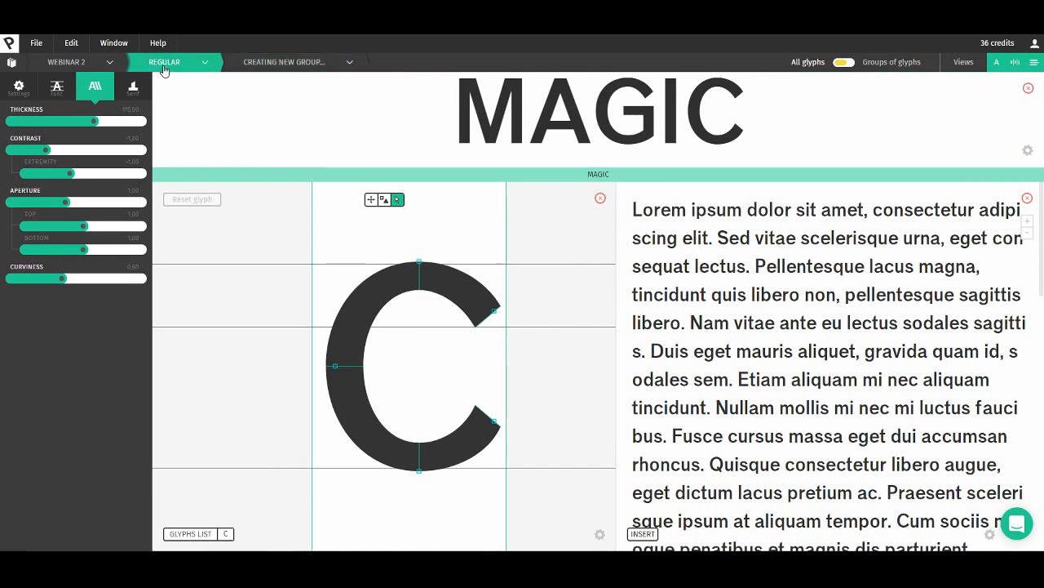
{"action": "left_click_drag", "start_coordinate": [438, 356], "coordinate": [419, 357]}
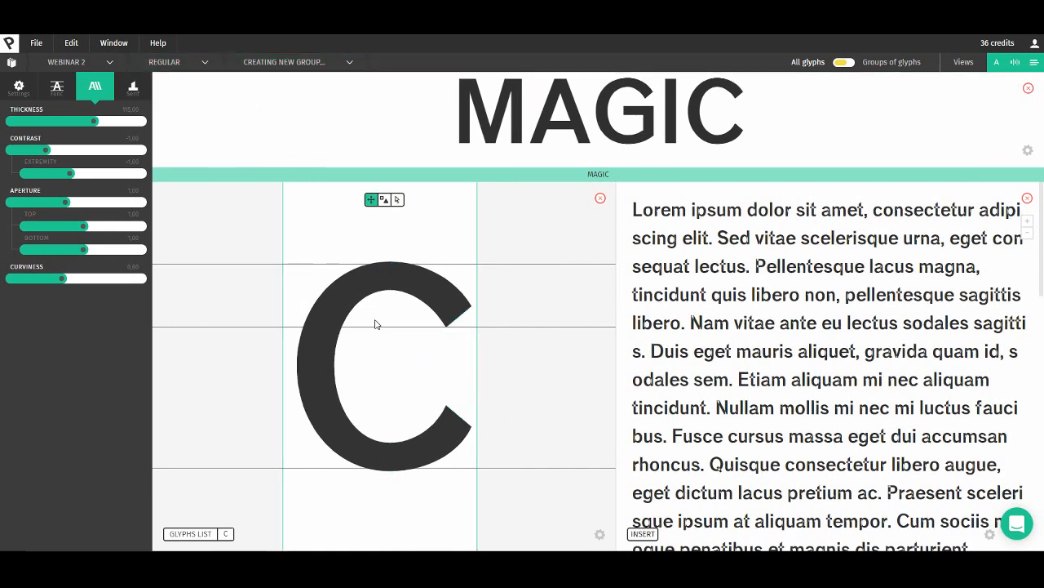
{"action": "left_click", "coordinate": [372, 199]}
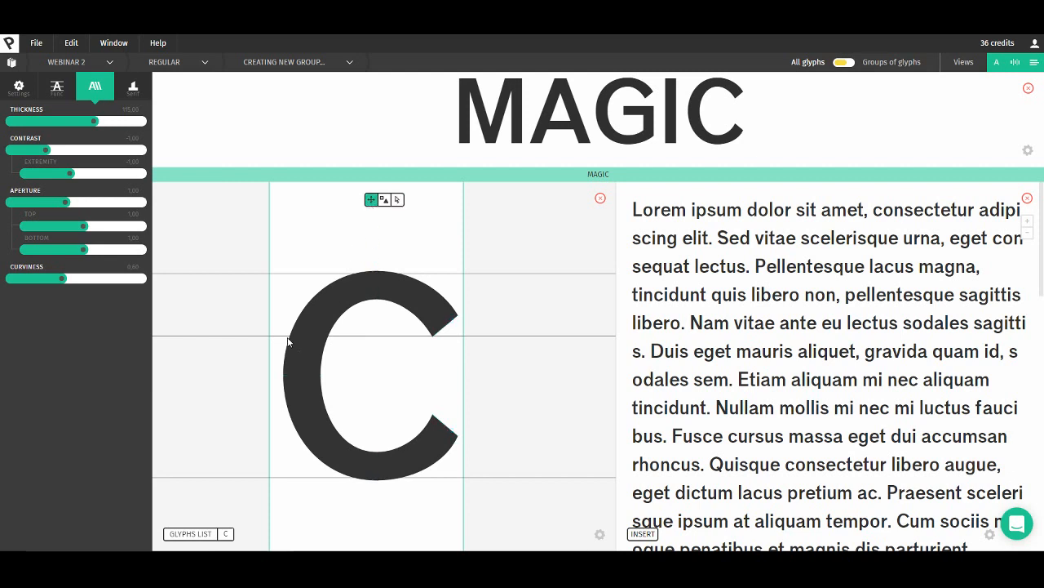
{"action": "left_click_drag", "start_coordinate": [291, 343], "coordinate": [307, 325]}
- Give the font serifs with a width of about 53, a height of about 29 and a bracket curve of about 8.4
{"action": "left_click", "coordinate": [133, 86]}
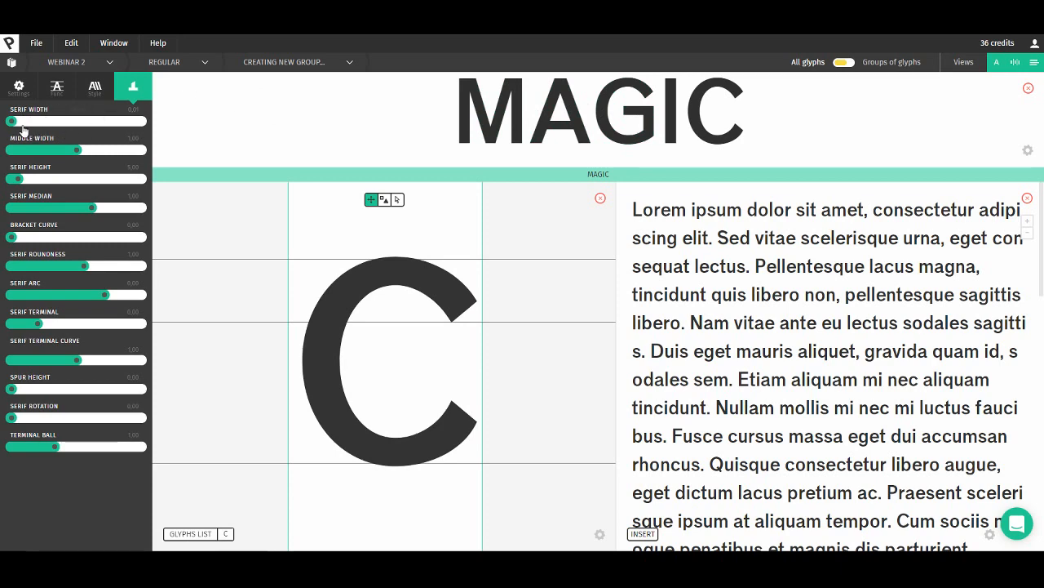
{"action": "left_click_drag", "start_coordinate": [11, 122], "coordinate": [45, 123]}
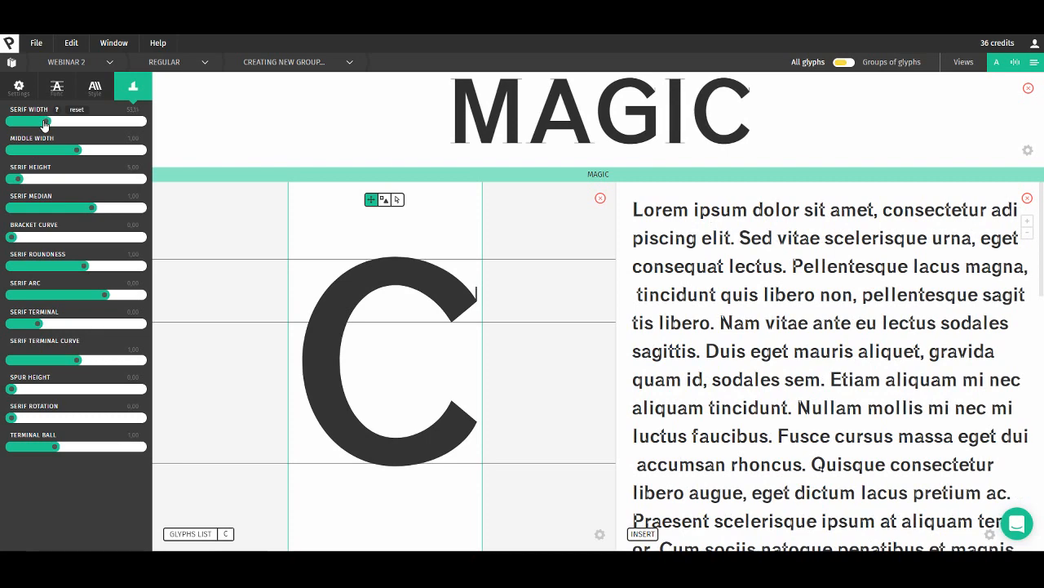
{"action": "left_click_drag", "start_coordinate": [18, 178], "coordinate": [49, 181]}
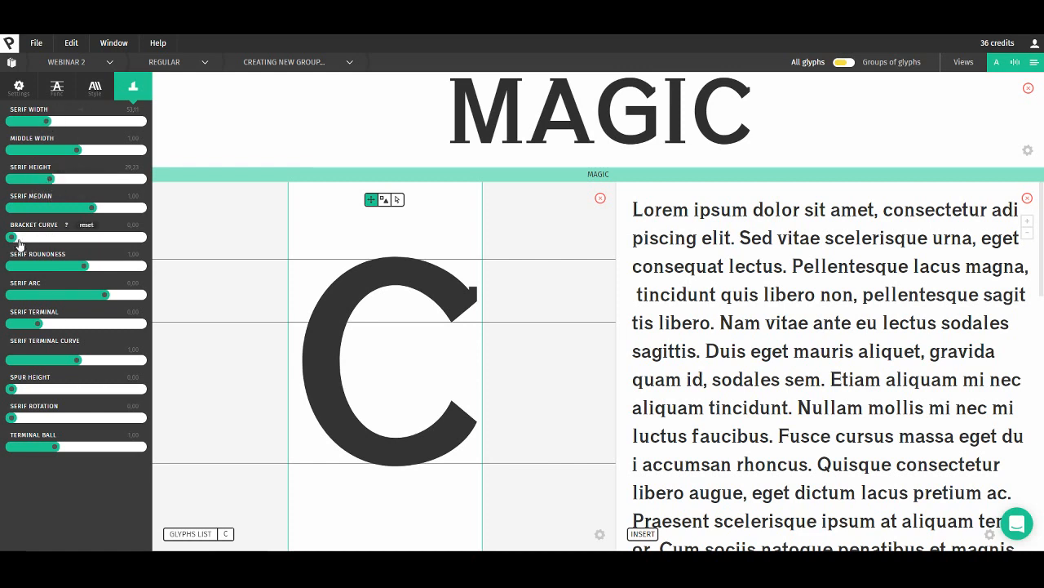
{"action": "left_click_drag", "start_coordinate": [18, 238], "coordinate": [23, 238]}
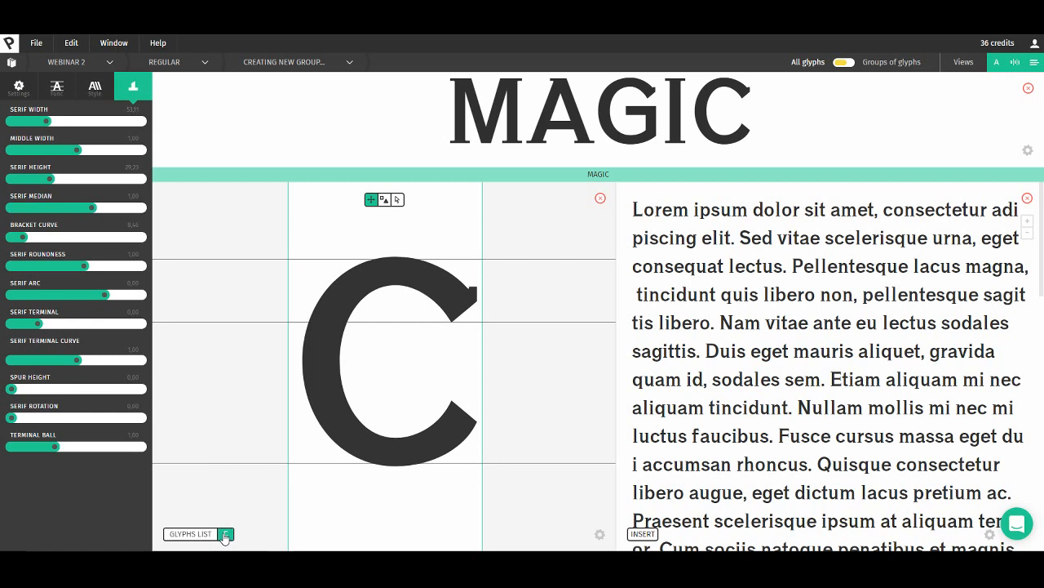
- Show the M glyph and examine its editable nodes and its serif components
{"action": "type", "text": "M"}
{"action": "left_click", "coordinate": [397, 200]}
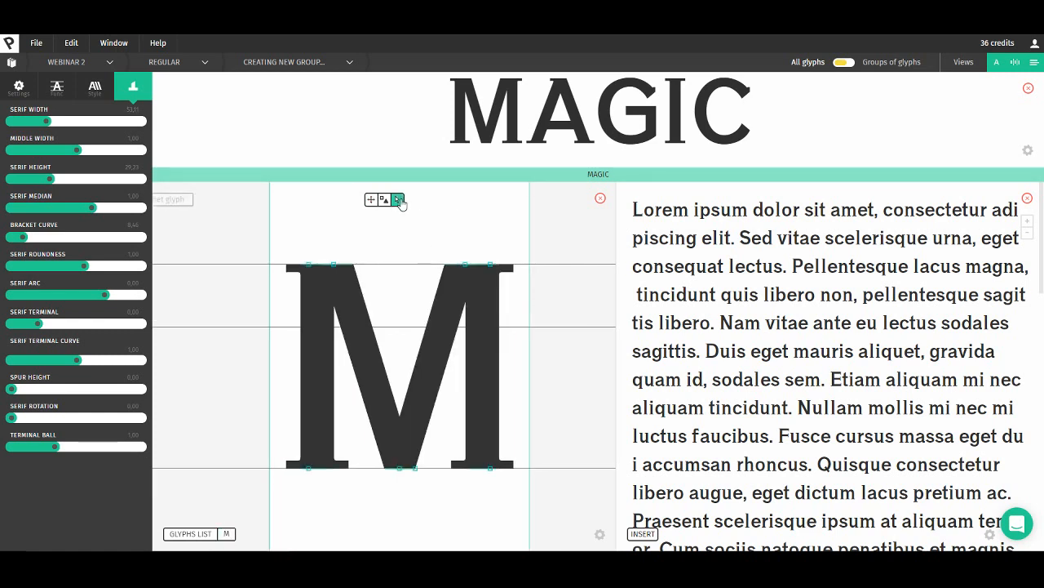
{"action": "left_click", "coordinate": [384, 200]}
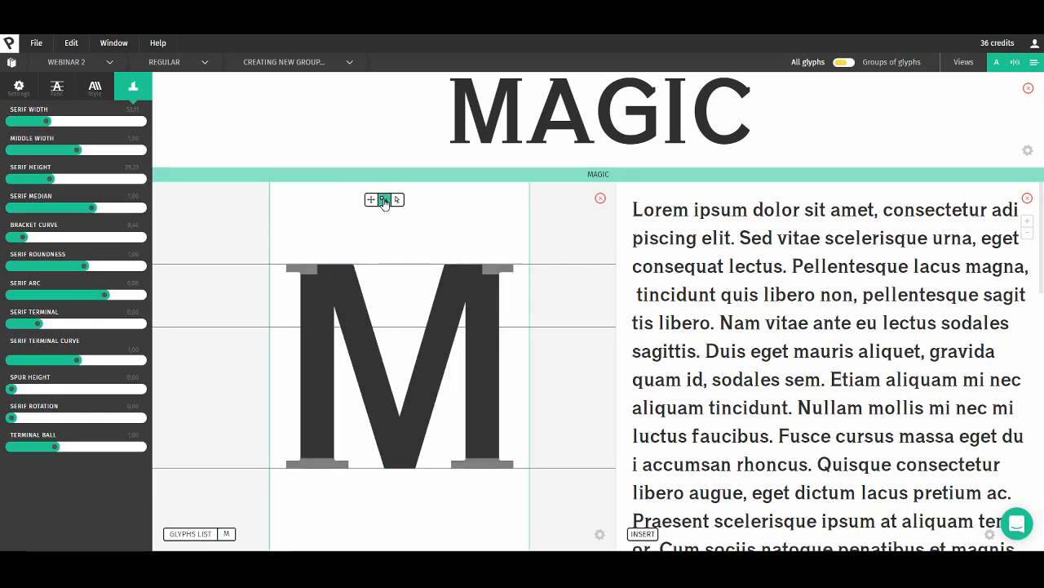
{"action": "left_click", "coordinate": [397, 200]}
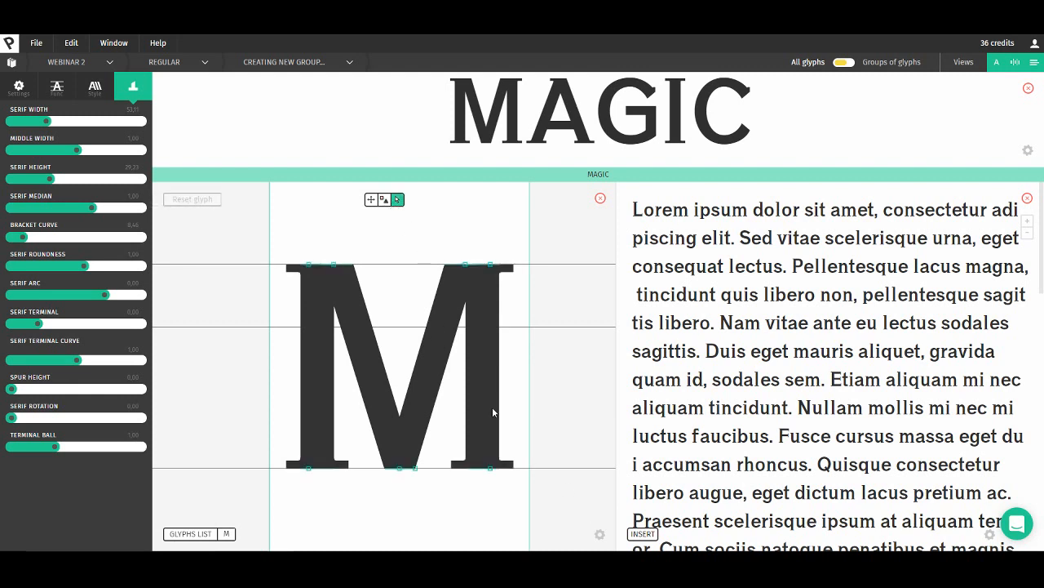
{"action": "left_click", "coordinate": [600, 537]}
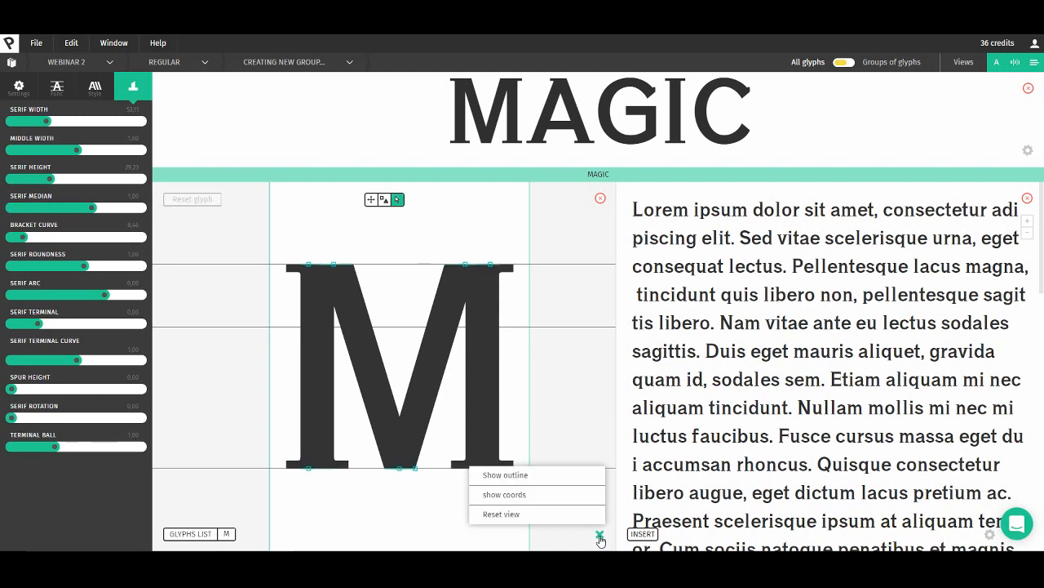
{"action": "left_click", "coordinate": [600, 537]}
- Increase the font's bracket curve to about 11.5, judging it on the M's upper-left serif
{"action": "left_click", "coordinate": [372, 201]}
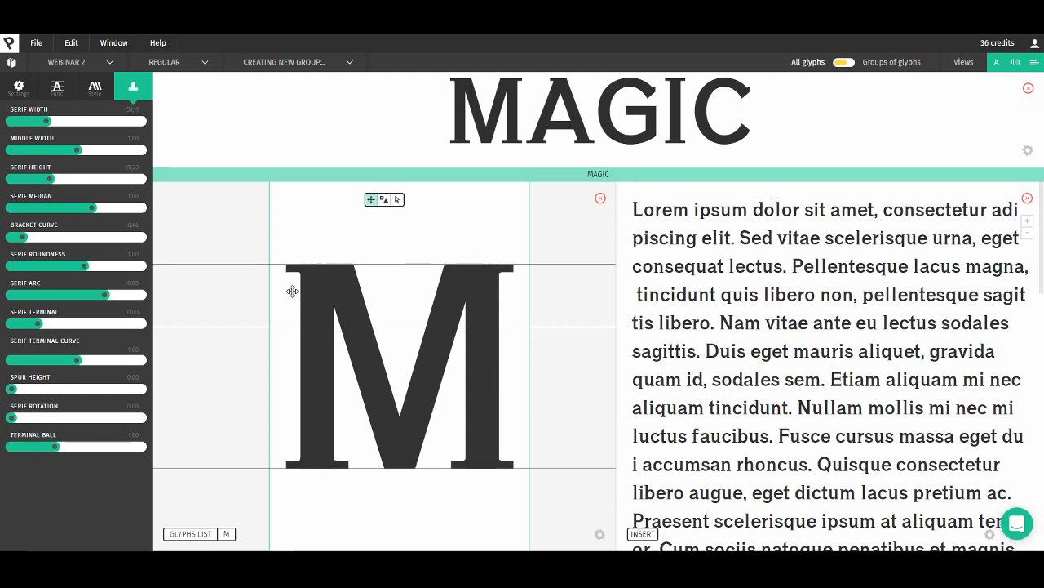
{"action": "left_click_drag", "start_coordinate": [288, 291], "coordinate": [313, 354]}
{"action": "scroll", "coordinate": [360, 274], "scroll_direction": "up", "scroll_amount": 4}
{"action": "scroll", "coordinate": [363, 272], "scroll_direction": "up", "scroll_amount": 4}
{"action": "key", "text": "space"}
{"action": "left_click_drag", "start_coordinate": [22, 238], "coordinate": [22, 244]}
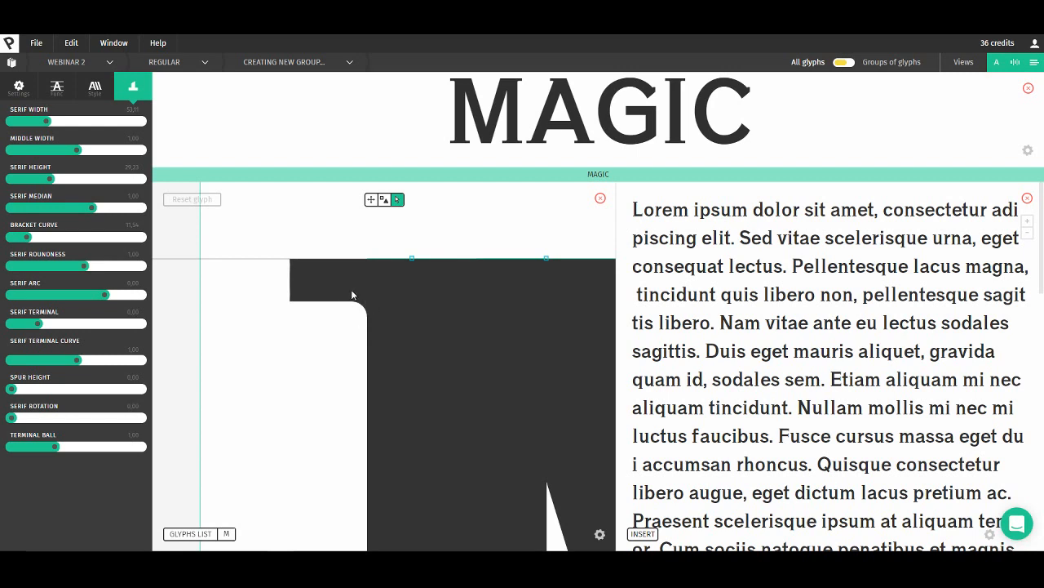
{"action": "key", "text": "space"}
{"action": "left_click_drag", "start_coordinate": [330, 330], "coordinate": [310, 348]}
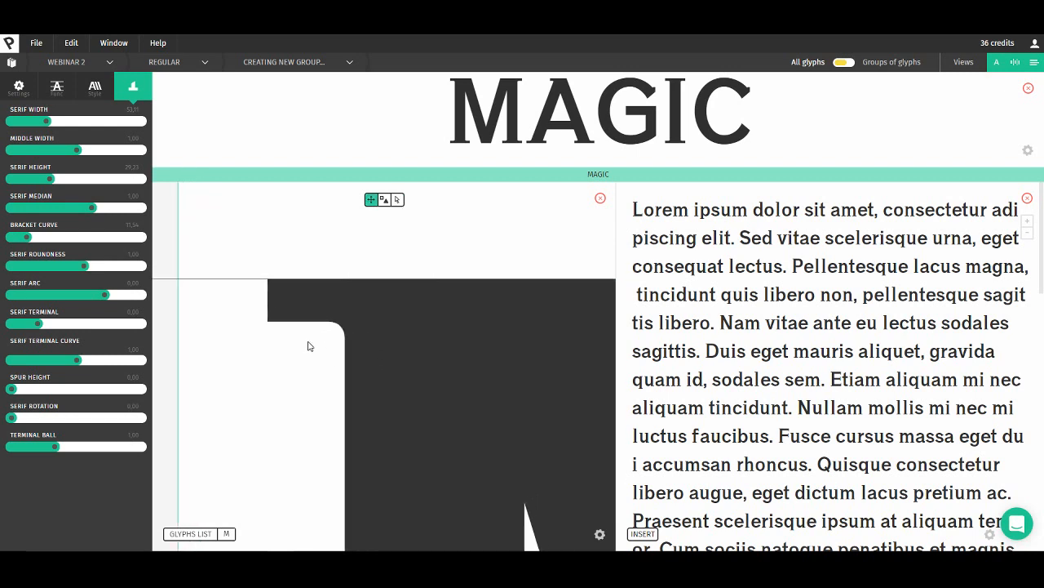
{"action": "scroll", "coordinate": [309, 347], "scroll_direction": "down", "scroll_amount": 3}
{"action": "left_click_drag", "start_coordinate": [292, 408], "coordinate": [242, 322]}
{"action": "scroll", "coordinate": [300, 315], "scroll_direction": "down", "scroll_amount": 3}
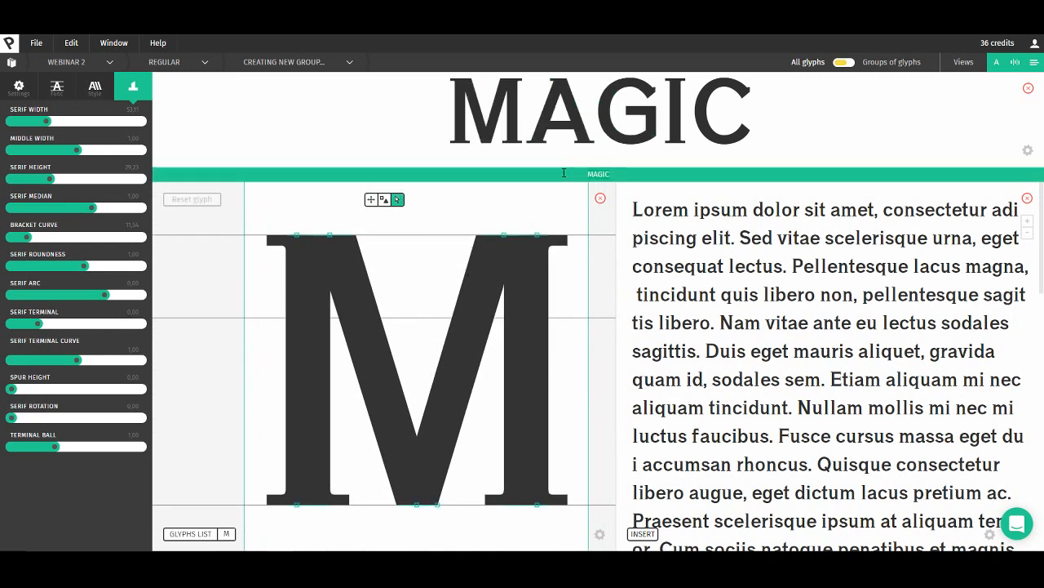
- Replace the preview word with "A Wild Goose Chase"
{"action": "left_click", "coordinate": [563, 173]}
{"action": "type", "text": "A W"}
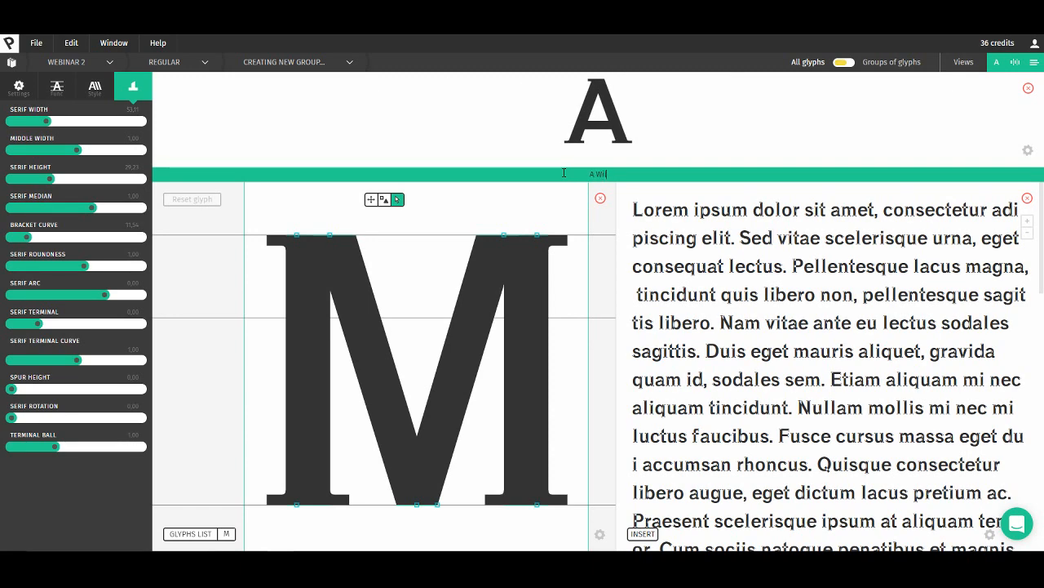
{"action": "type", "text": "ild"}
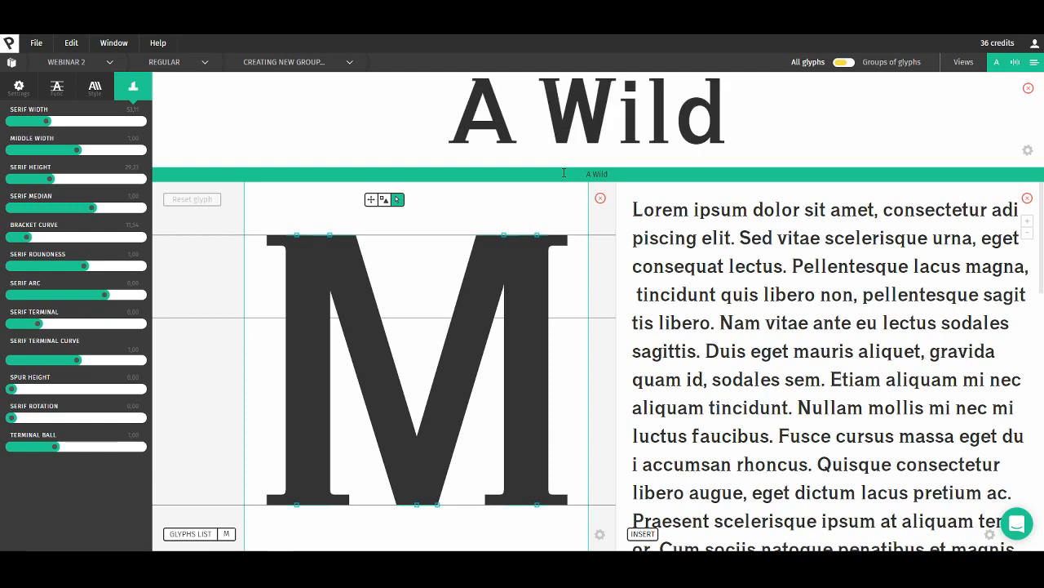
{"action": "type", "text": " Goose"}
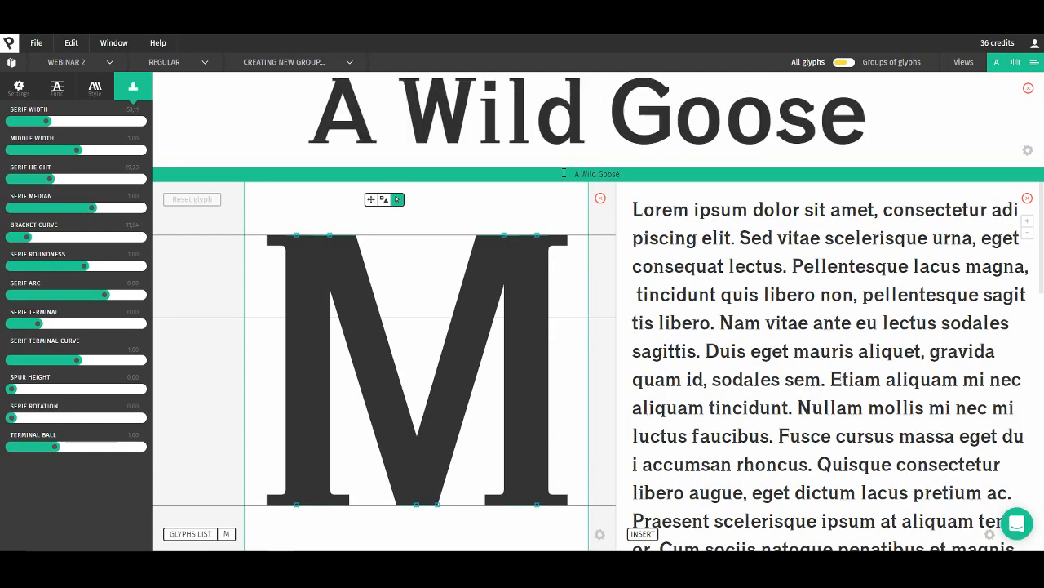
{"action": "type", "text": " Chase"}
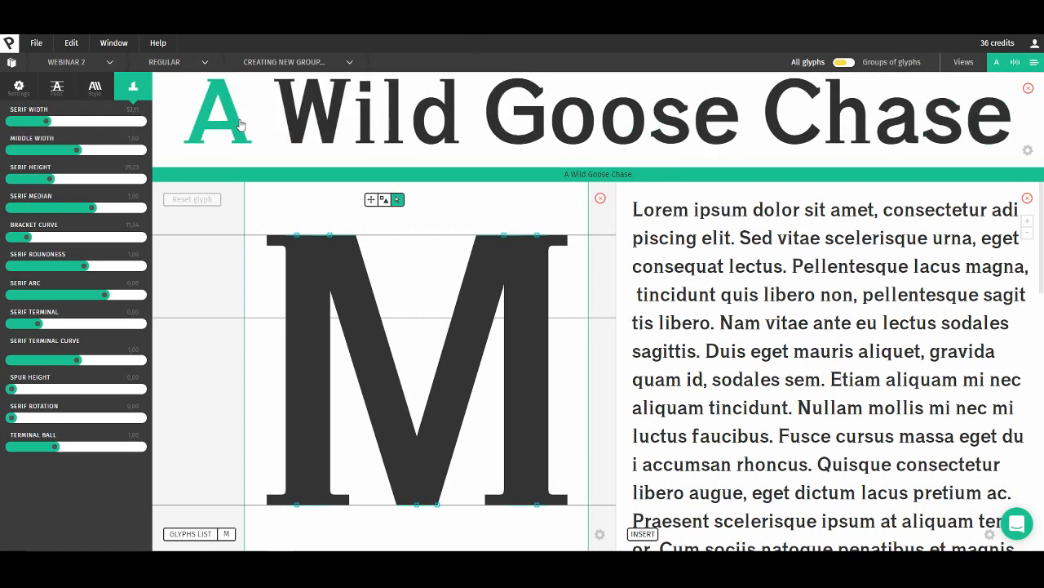
- Reduce the font's serif height to about 25
{"action": "left_click", "coordinate": [46, 180]}
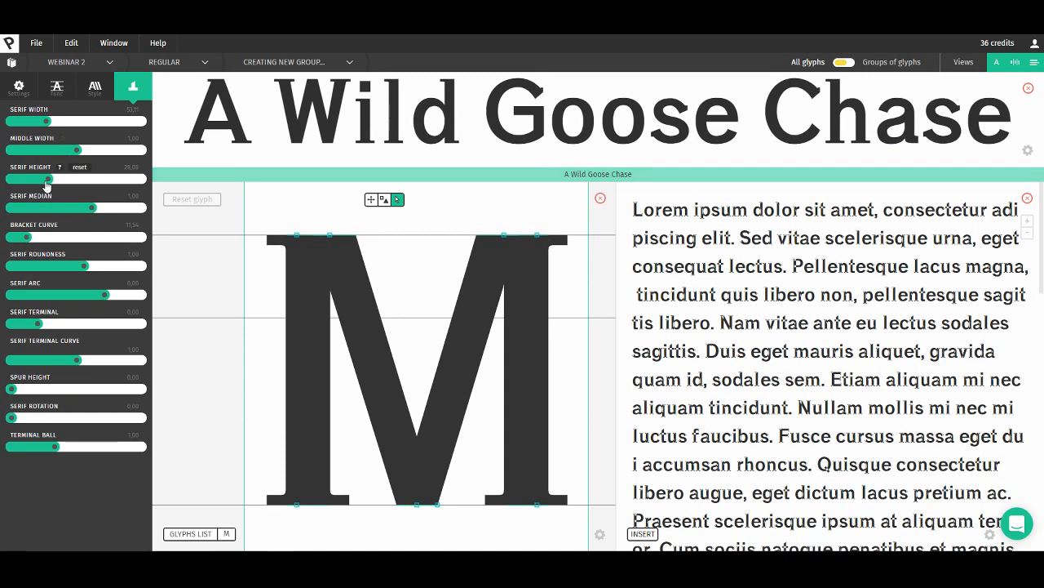
{"action": "left_click_drag", "start_coordinate": [45, 183], "coordinate": [43, 184]}
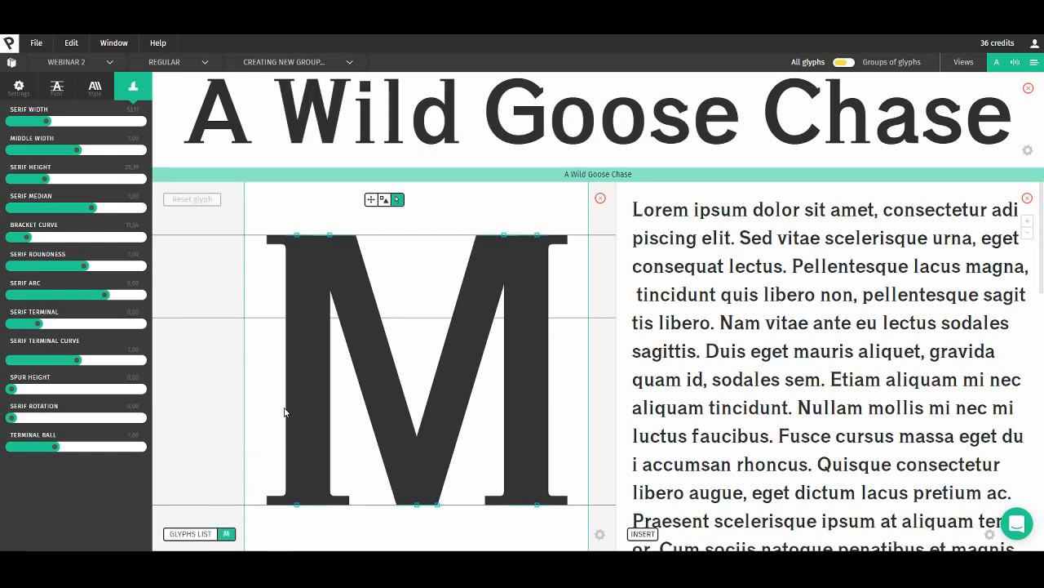
- Show the lowercase s glyph and set the serif components on both of its terminals to none
{"action": "key", "text": "s"}
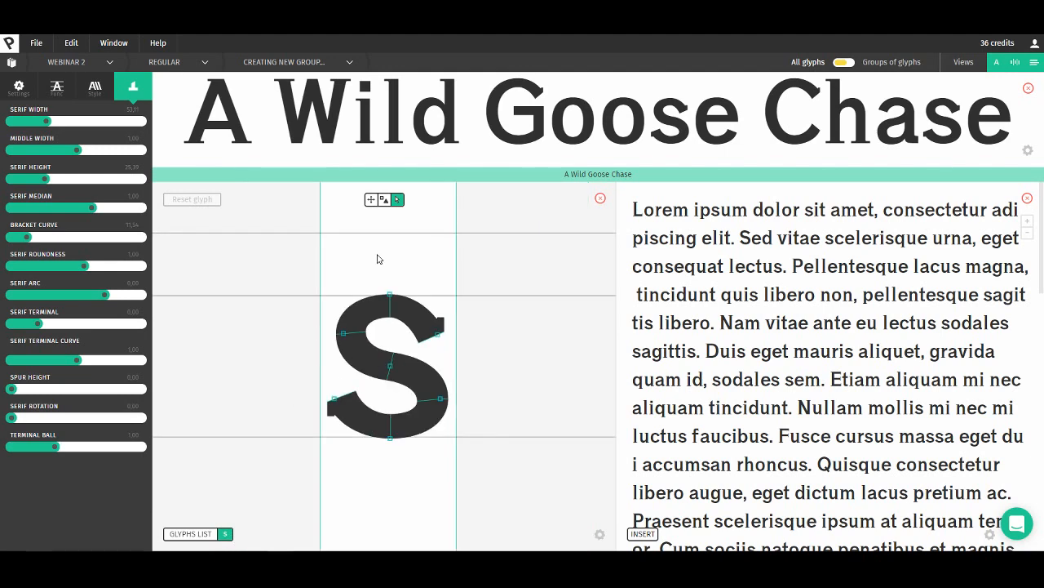
{"action": "left_click", "coordinate": [384, 199]}
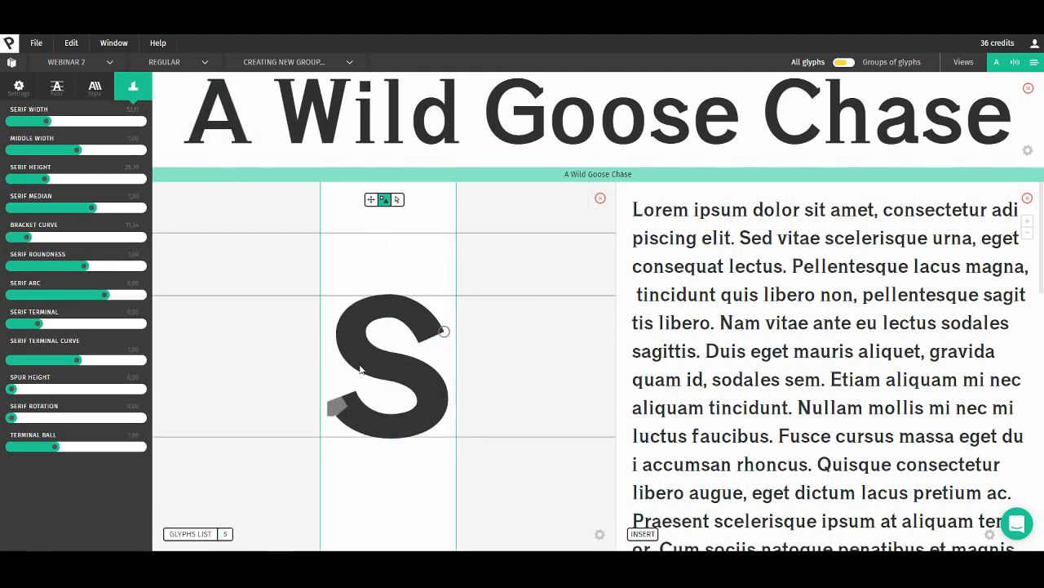
{"action": "mouse_move", "coordinate": [341, 403]}
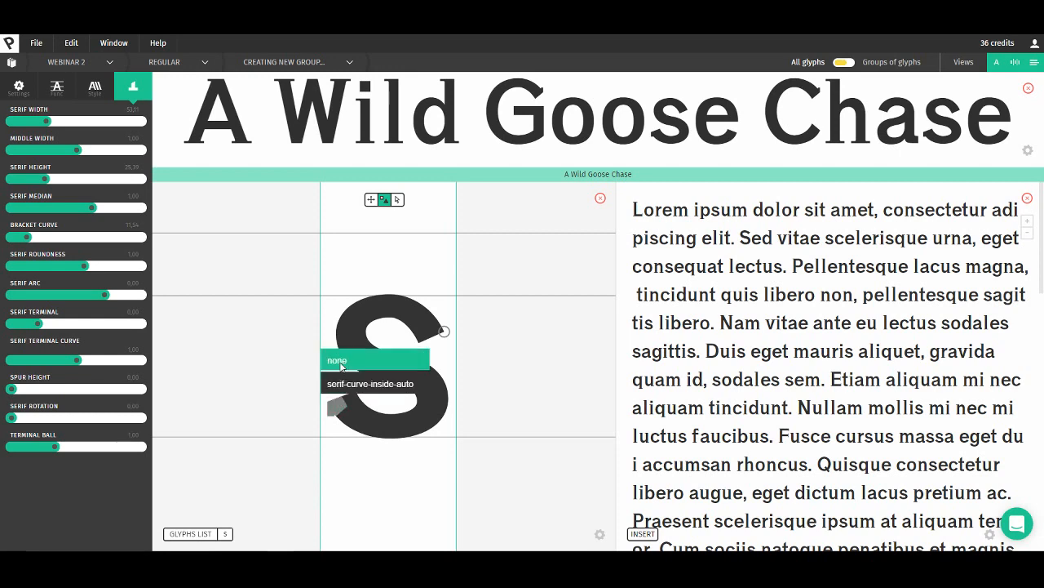
{"action": "left_click", "coordinate": [336, 359]}
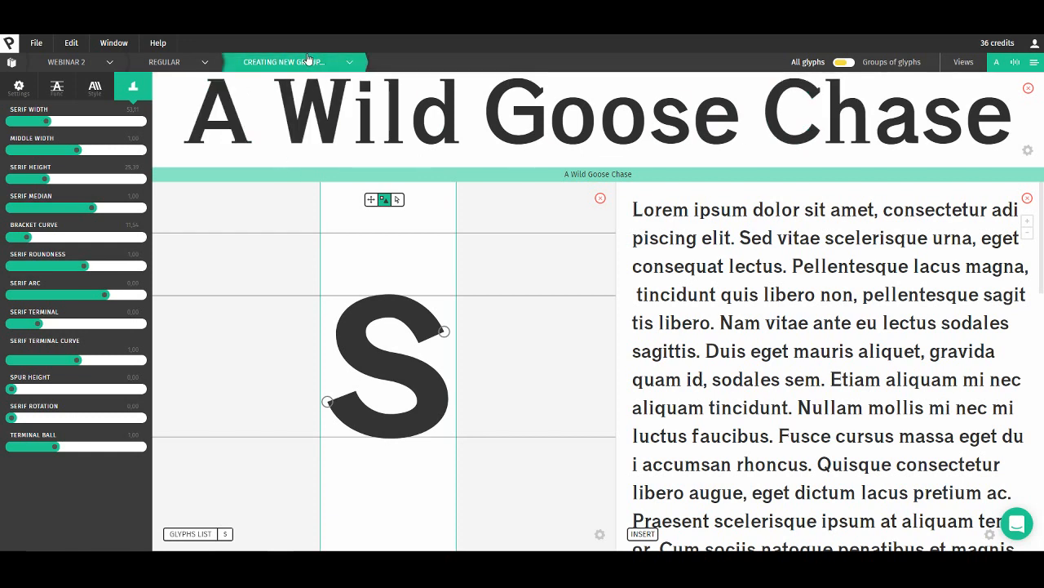
{"action": "left_click", "coordinate": [443, 333]}
{"action": "left_click", "coordinate": [472, 296]}
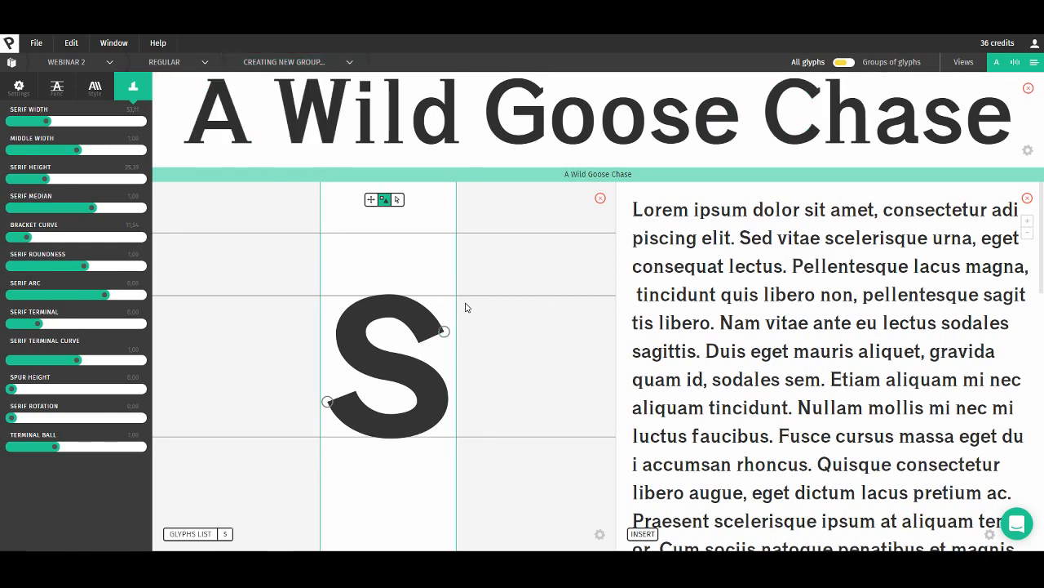
- Restore the serif-curve-inside-auto component on both terminals of the lowercase s
{"action": "left_click", "coordinate": [443, 332]}
{"action": "left_click", "coordinate": [472, 319]}
{"action": "left_click", "coordinate": [327, 402]}
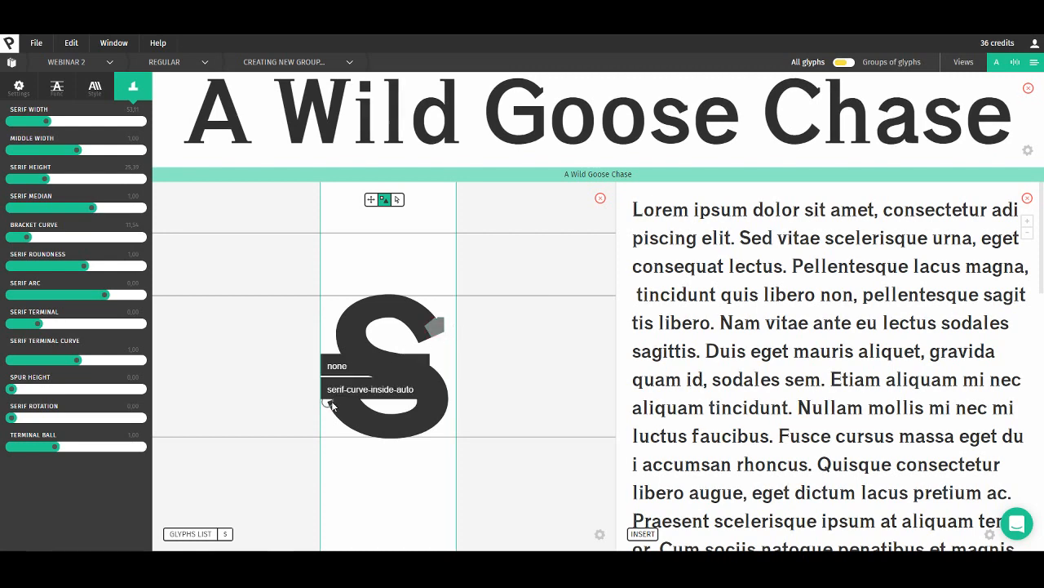
{"action": "left_click", "coordinate": [347, 391]}
- Create a glyph group named "serifs" that contains only the lowercase s
{"action": "left_click", "coordinate": [292, 65]}
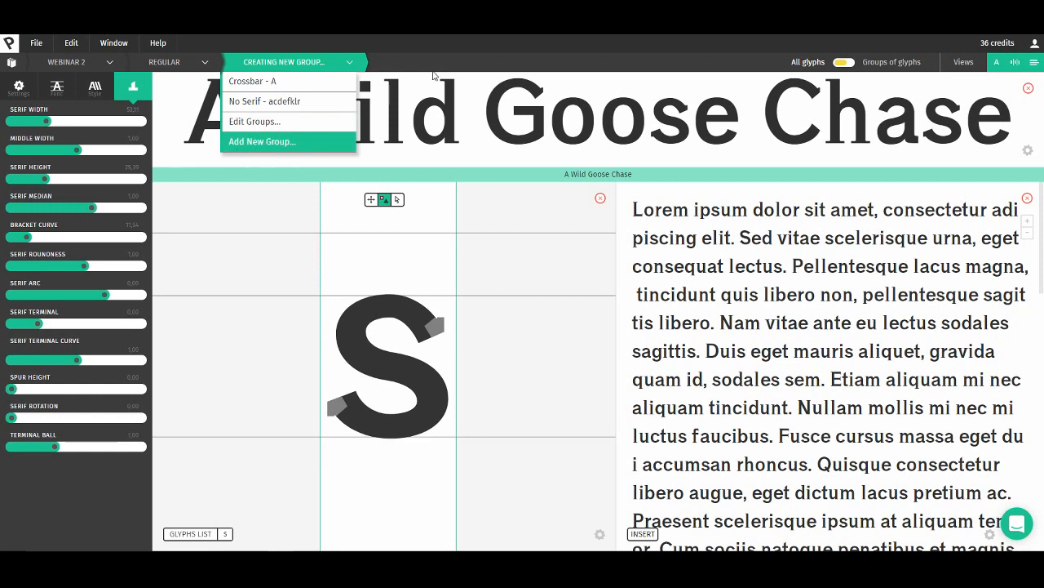
{"action": "left_click", "coordinate": [841, 64]}
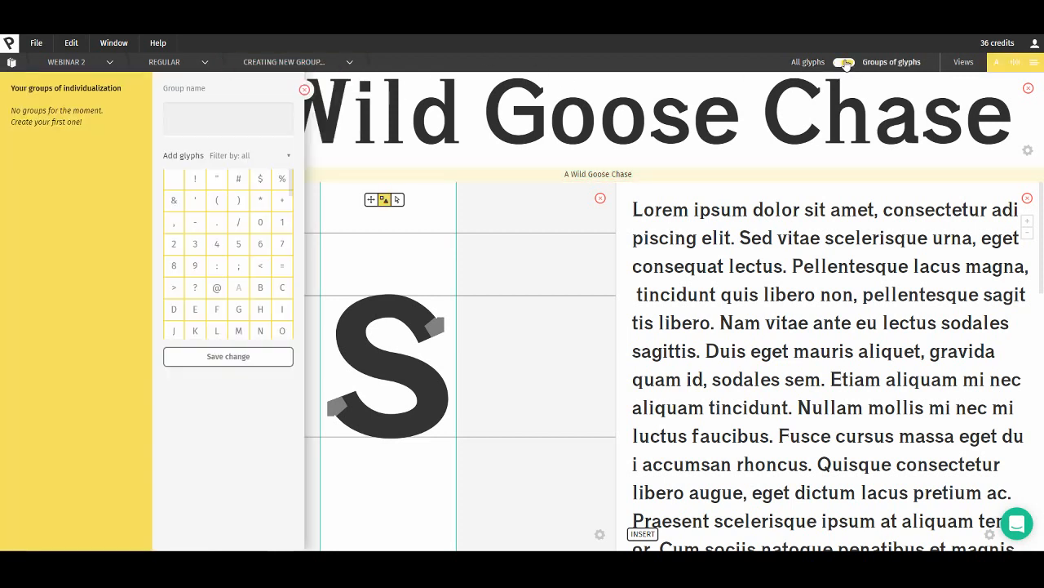
{"action": "left_click", "coordinate": [225, 120]}
{"action": "type", "text": "sserifs"}
{"action": "scroll", "coordinate": [234, 192], "scroll_direction": "down", "scroll_amount": 3}
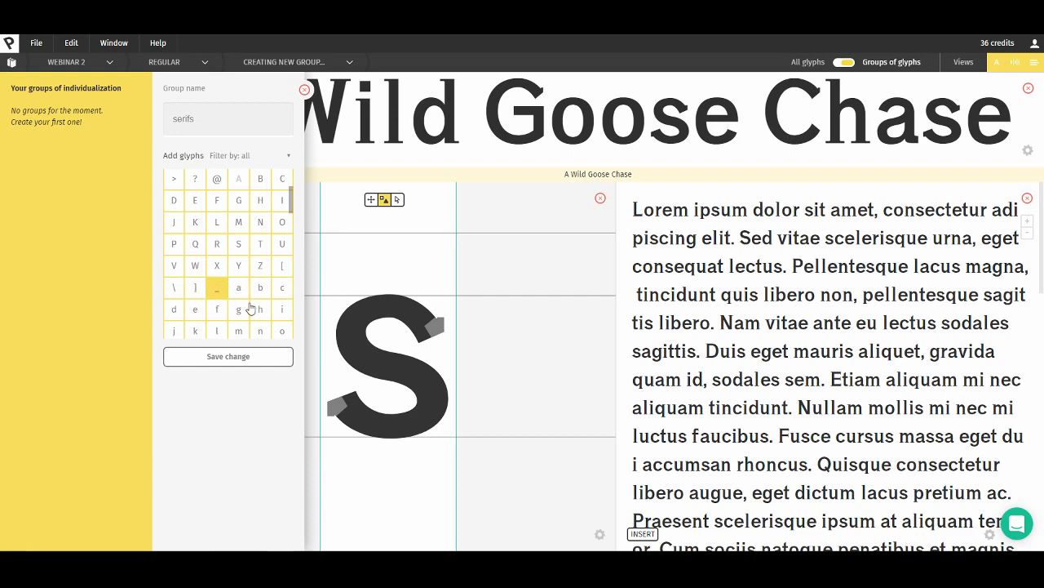
{"action": "scroll", "coordinate": [245, 296], "scroll_direction": "down", "scroll_amount": 3}
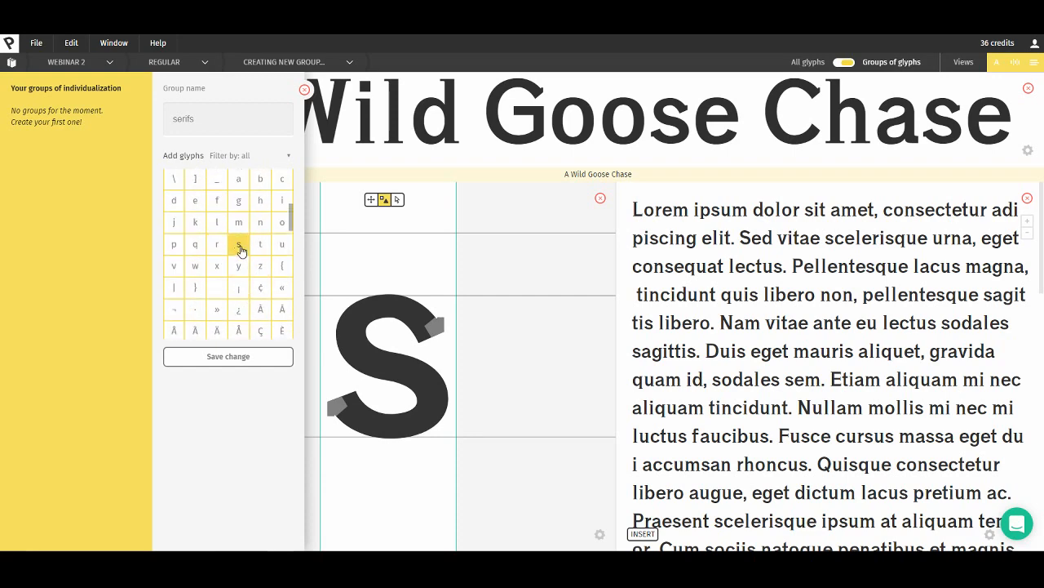
{"action": "left_click", "coordinate": [240, 248]}
{"action": "left_click", "coordinate": [241, 359]}
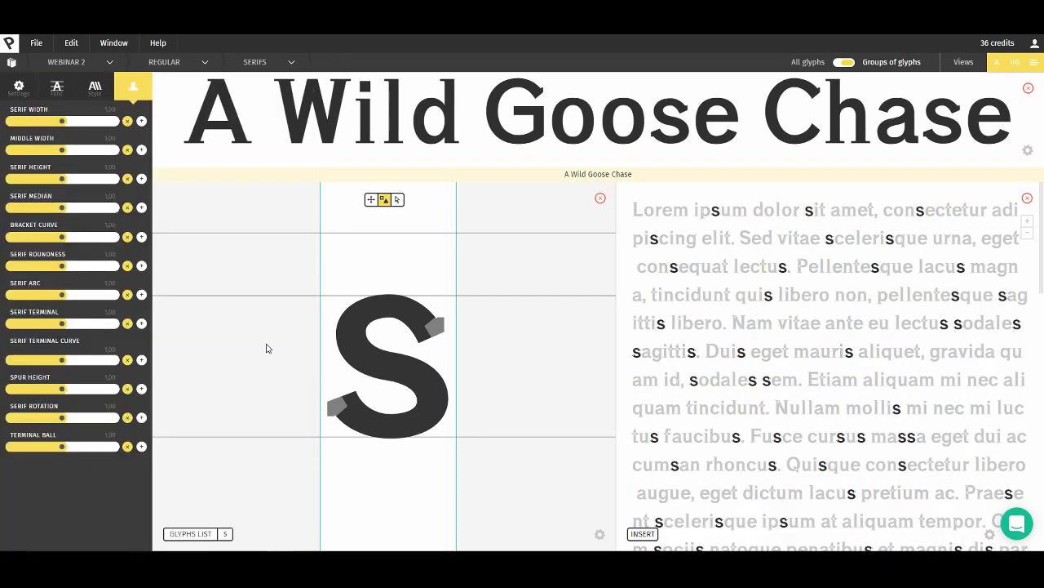
- Return to all glyphs, bring up the list of glyph groups and reopen the serifs group for editing
{"action": "left_click", "coordinate": [253, 62]}
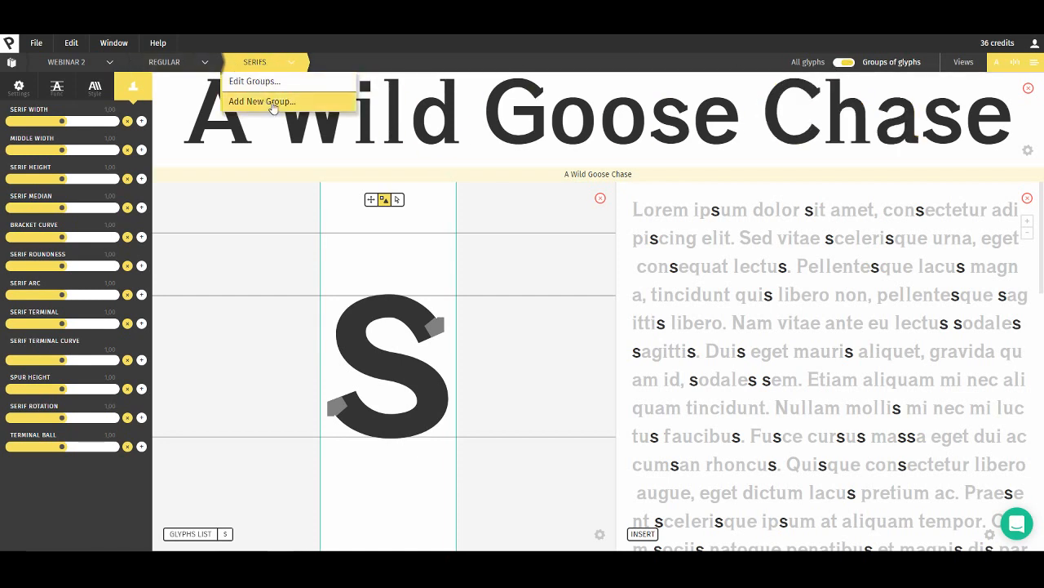
{"action": "left_click", "coordinate": [844, 63]}
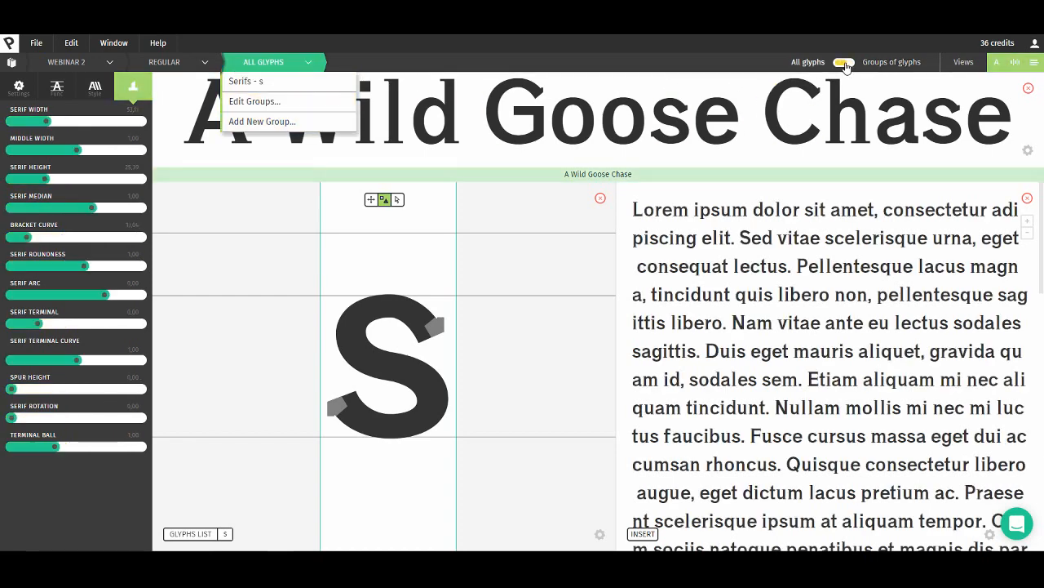
{"action": "left_click", "coordinate": [843, 64]}
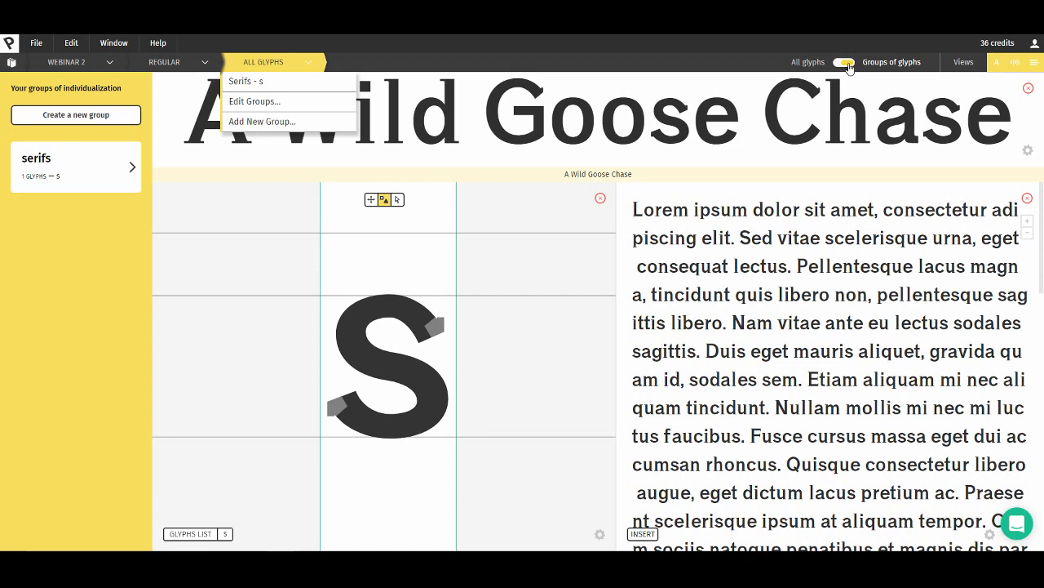
{"action": "left_click", "coordinate": [76, 115]}
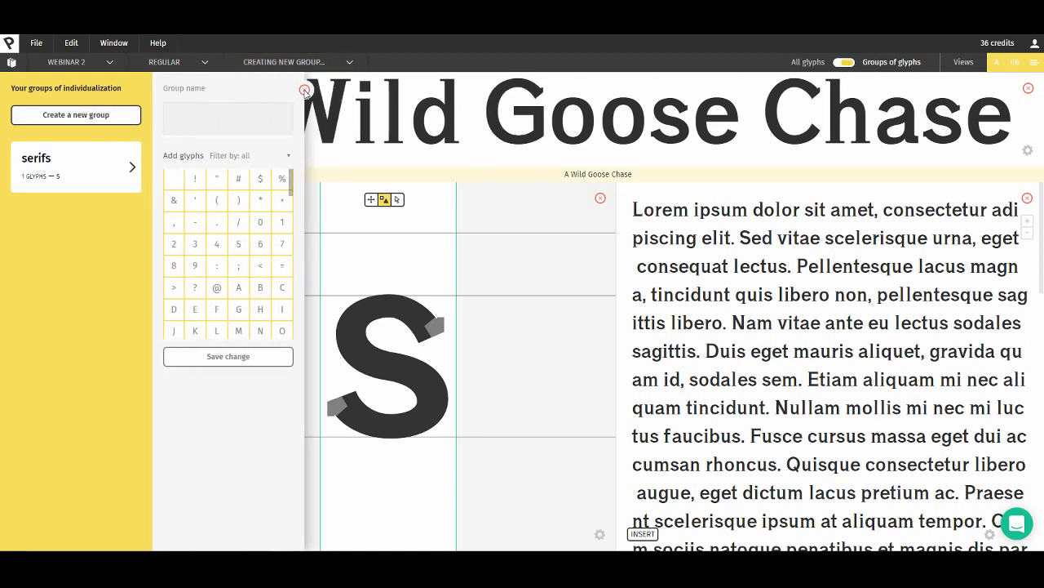
{"action": "left_click", "coordinate": [304, 90]}
{"action": "left_click", "coordinate": [57, 173]}
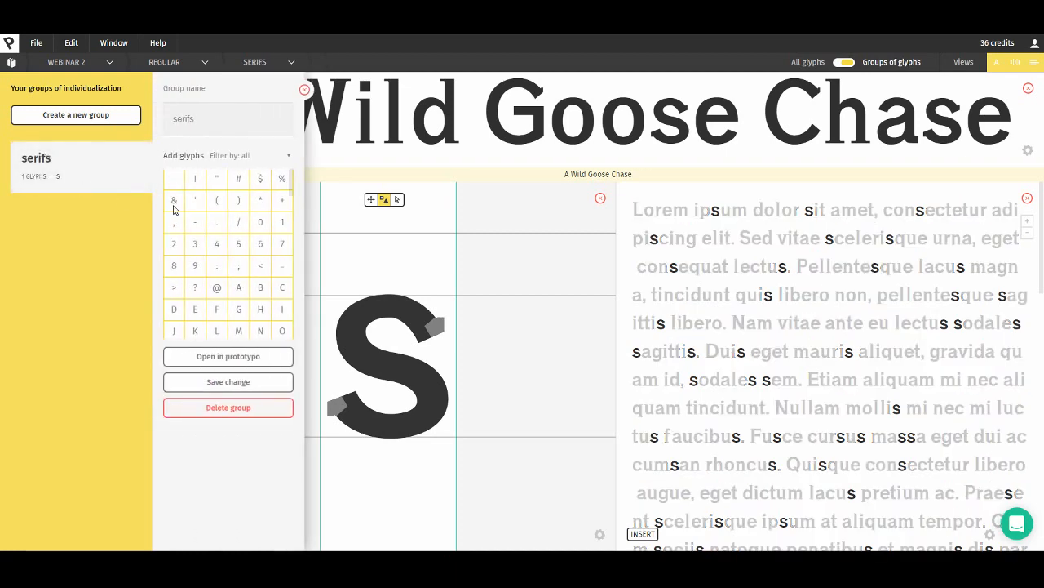
{"action": "left_click", "coordinate": [231, 360]}
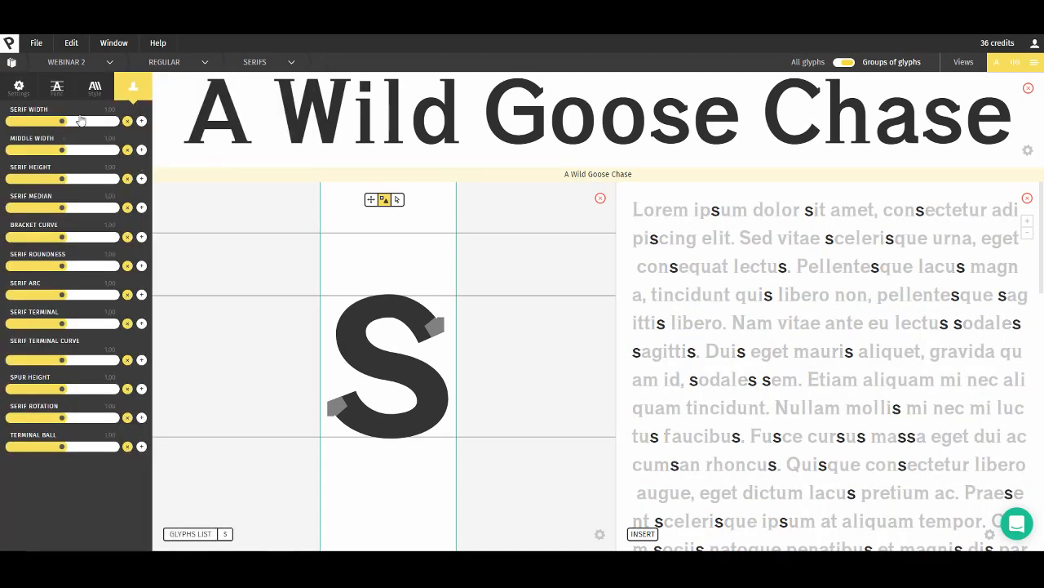
- Try multiplying the serifs group's serif width, going up to 1.50 and back to about 1.10
{"action": "mouse_move", "coordinate": [63, 121]}
{"action": "left_mouse_down"}
{"action": "mouse_move", "coordinate": [115, 120]}
{"action": "mouse_move", "coordinate": [79, 121]}
{"action": "left_mouse_up"}
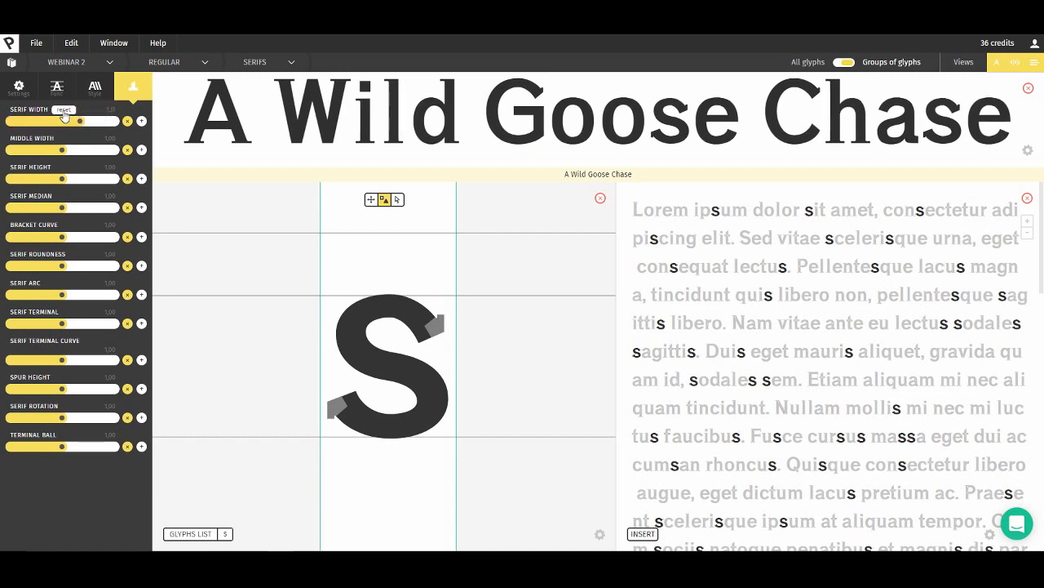
{"action": "left_click", "coordinate": [67, 111]}
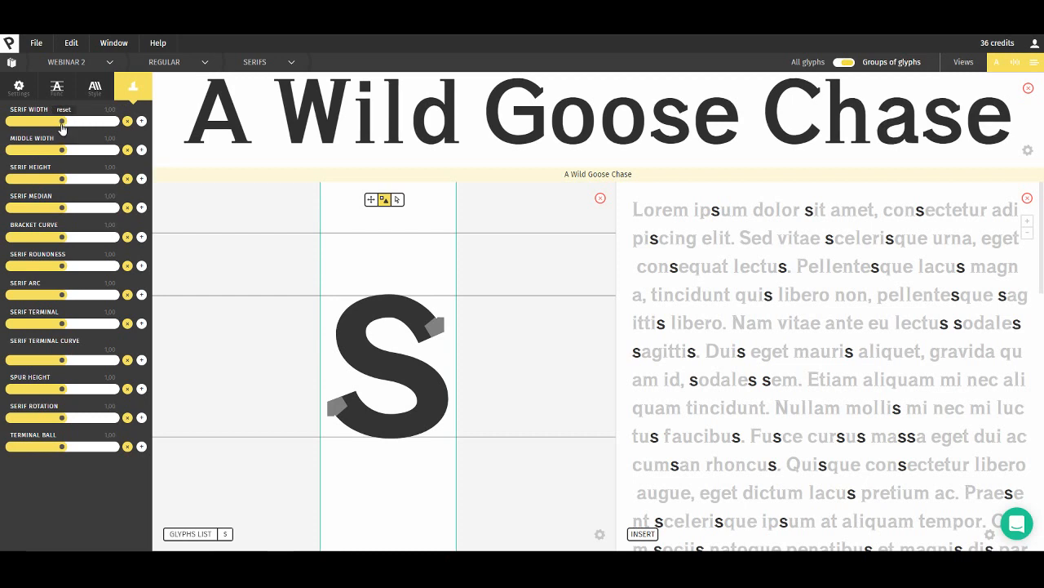
{"action": "left_click_drag", "start_coordinate": [81, 127], "coordinate": [122, 126]}
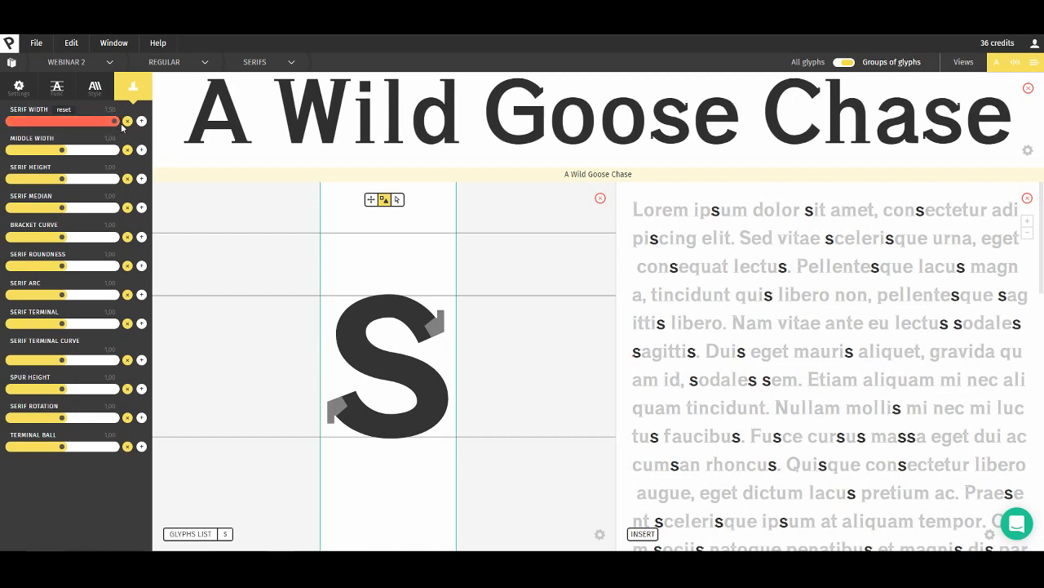
{"action": "left_click", "coordinate": [120, 107]}
{"action": "left_click_drag", "start_coordinate": [116, 124], "coordinate": [74, 128]}
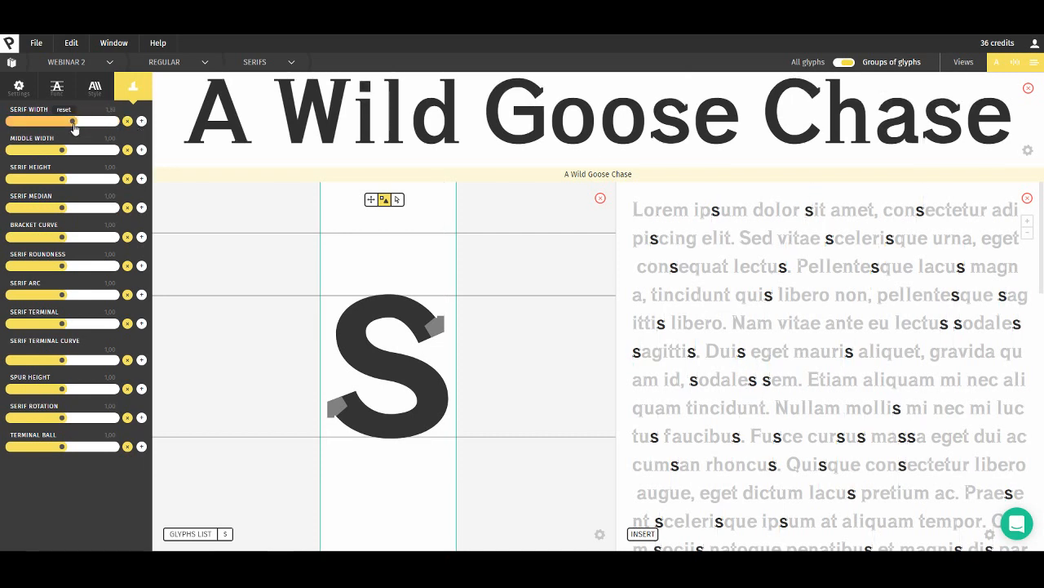
- Switch the serifs group's serif width and height to additive adjustment, adding about 63 to the width and about 11.4 to the height
{"action": "left_click", "coordinate": [129, 121]}
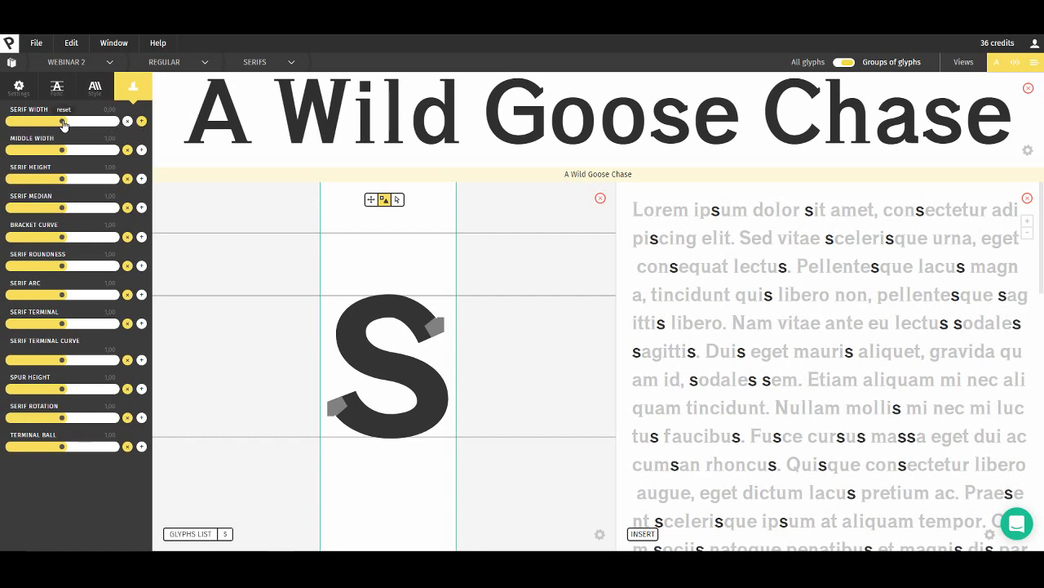
{"action": "left_click_drag", "start_coordinate": [63, 122], "coordinate": [95, 132]}
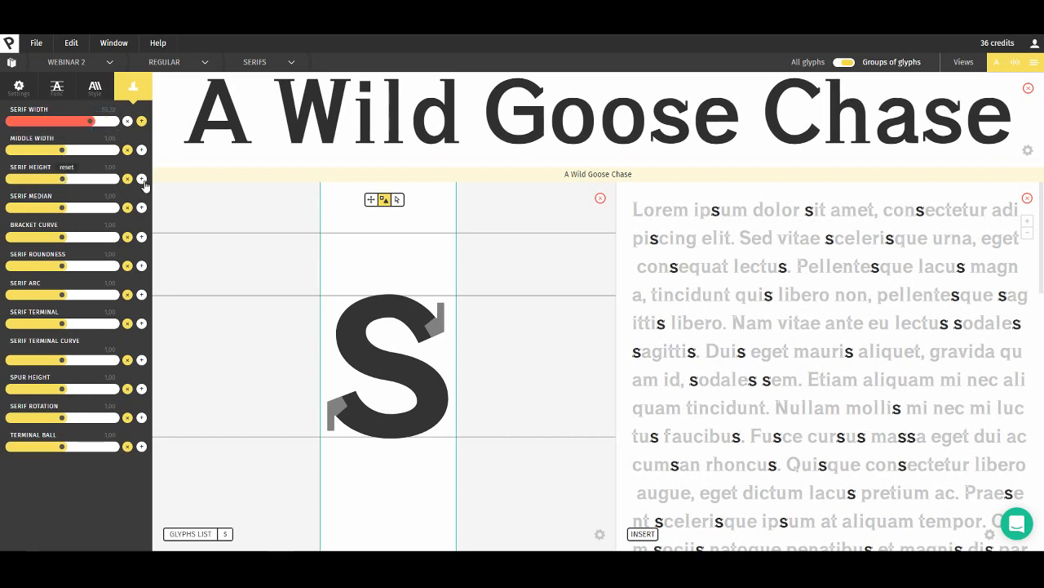
{"action": "left_click_drag", "start_coordinate": [62, 179], "coordinate": [77, 182]}
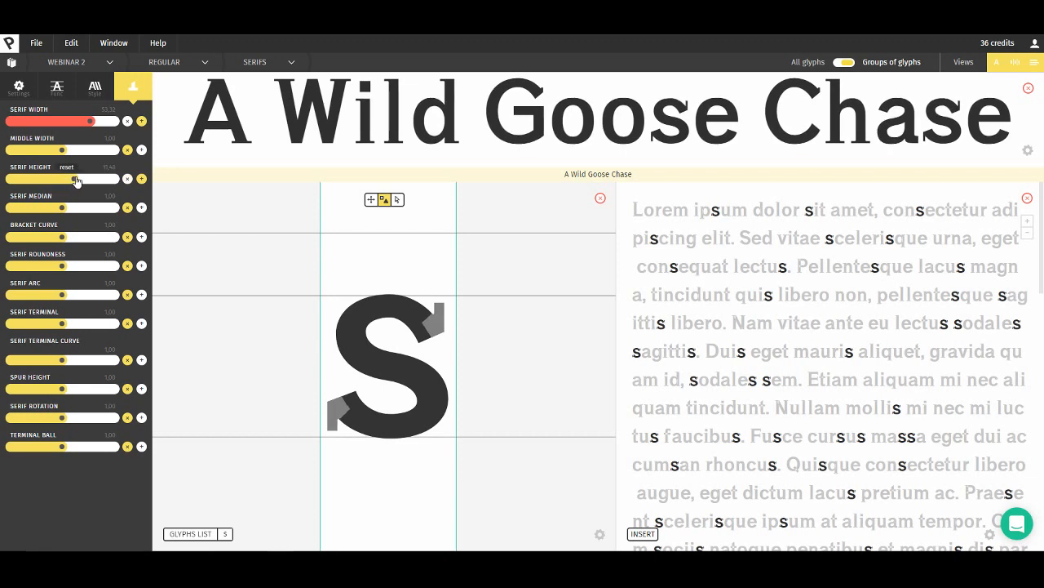
{"action": "mouse_move", "coordinate": [89, 128]}
{"action": "left_mouse_down"}
{"action": "mouse_move", "coordinate": [78, 127]}
{"action": "mouse_move", "coordinate": [98, 122]}
{"action": "left_mouse_up"}
- Switch the serifs group's bracket curve to additive adjustment and raise it to about 25.7
{"action": "left_click_drag", "start_coordinate": [68, 237], "coordinate": [98, 237]}
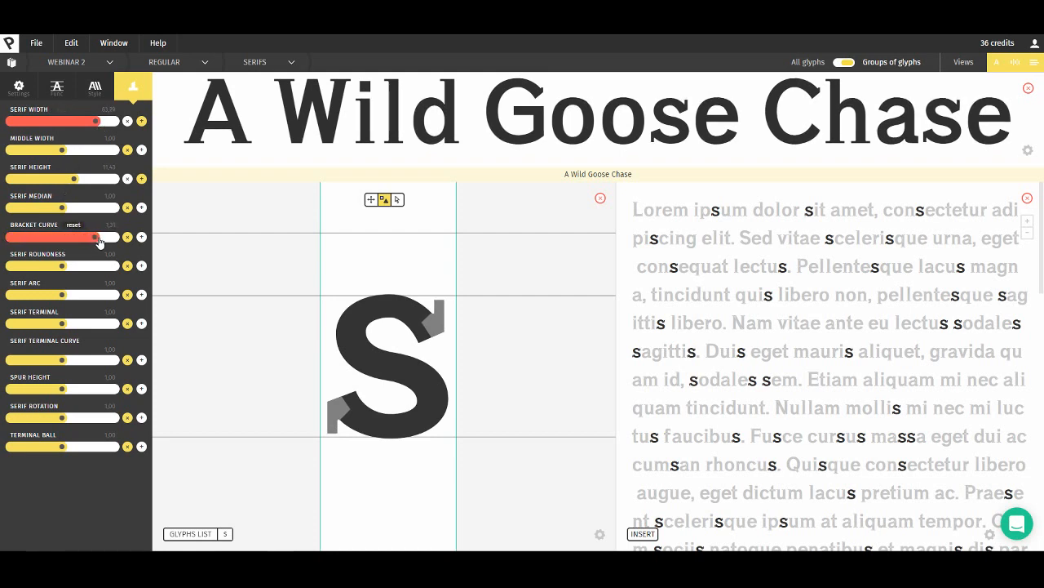
{"action": "left_click", "coordinate": [74, 225]}
{"action": "left_click", "coordinate": [142, 238]}
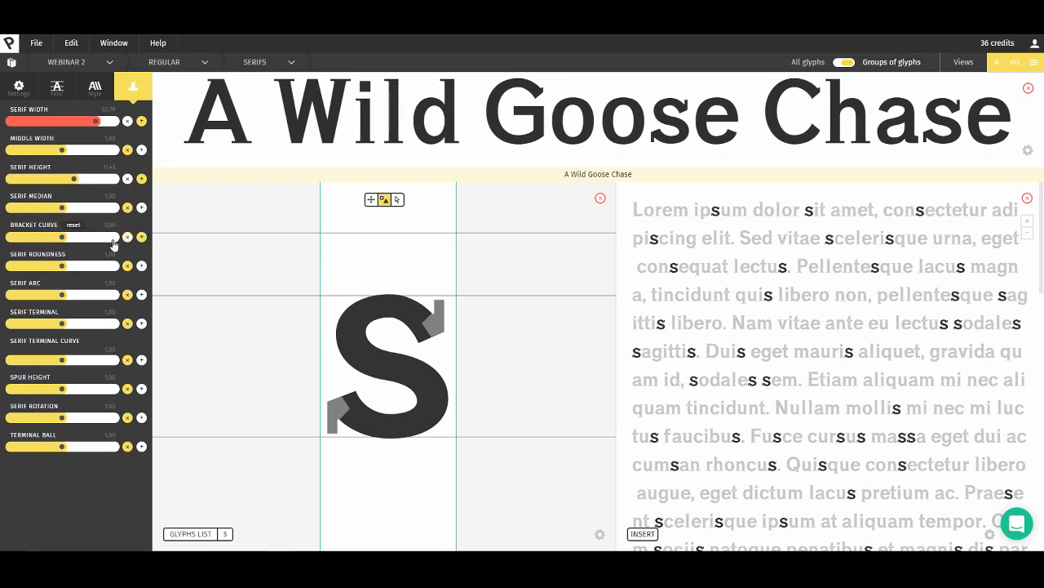
{"action": "left_click_drag", "start_coordinate": [72, 241], "coordinate": [93, 239]}
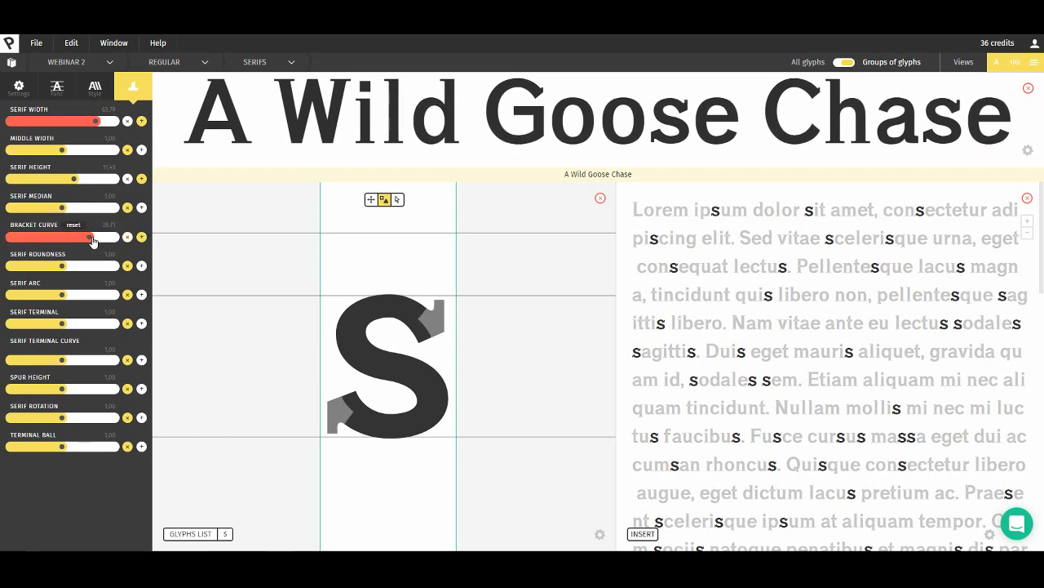
- Fine-tune the serifs group to a serif width of about 57, a serif height of about 2 and a bracket curve of about 35
{"action": "left_click_drag", "start_coordinate": [95, 122], "coordinate": [91, 121]}
{"action": "left_click_drag", "start_coordinate": [74, 179], "coordinate": [65, 187]}
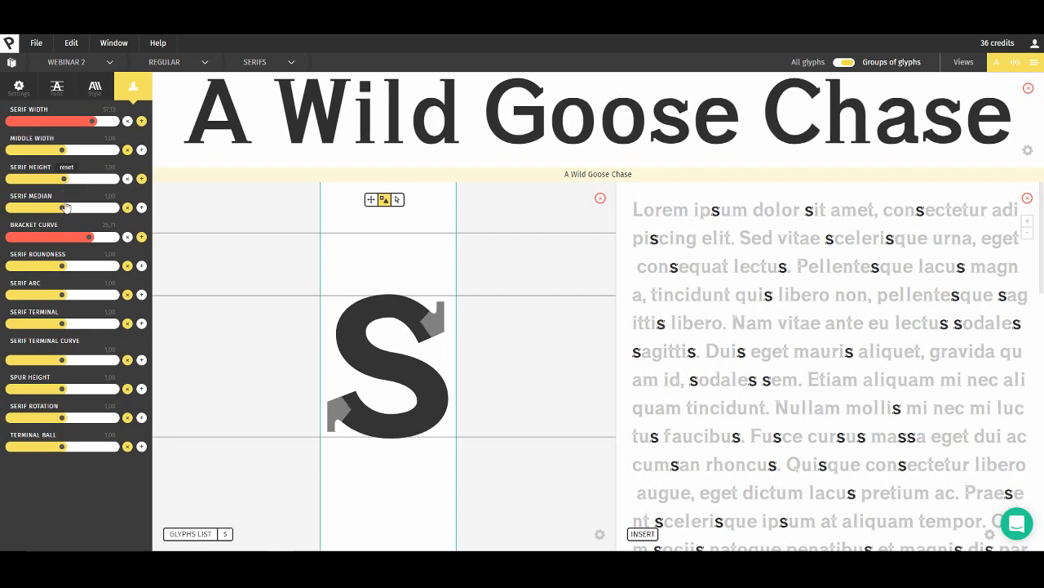
{"action": "left_click_drag", "start_coordinate": [90, 237], "coordinate": [105, 239]}
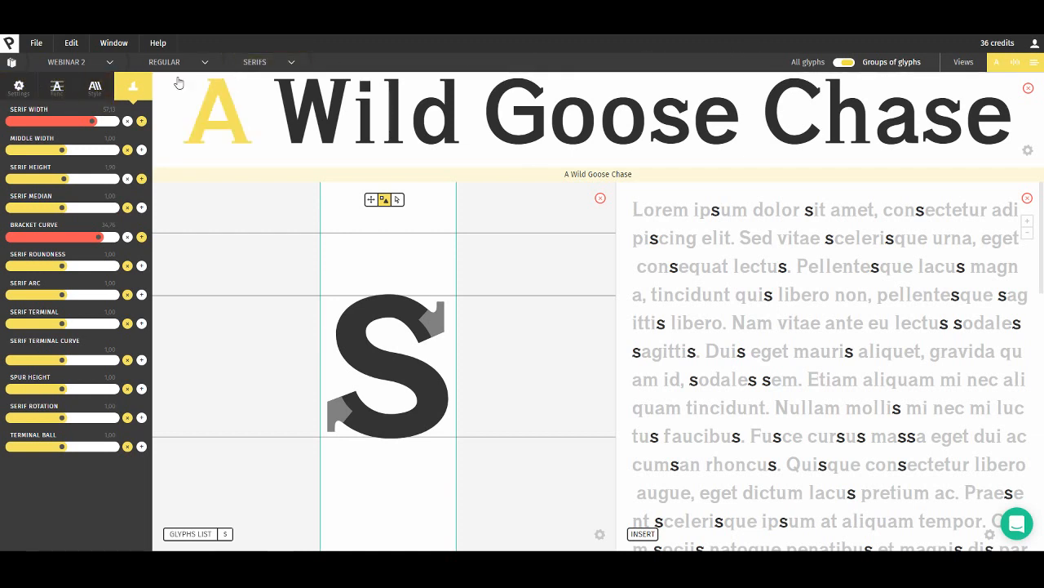
- Create a glyph group named "ascender" with d, h and l, and reduce its ascender factor to about 0.84
{"action": "left_click", "coordinate": [56, 86]}
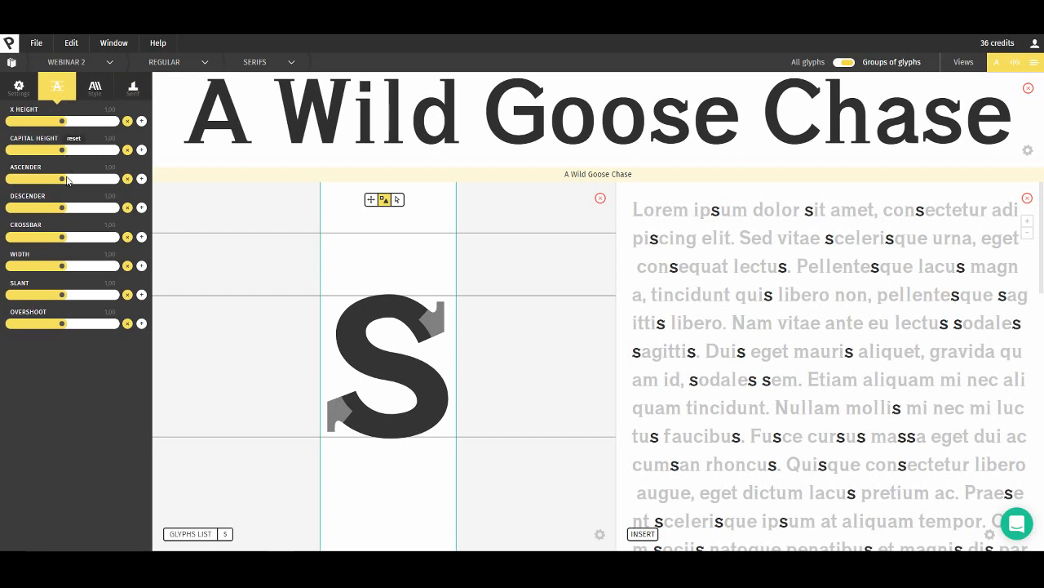
{"action": "left_click", "coordinate": [843, 65]}
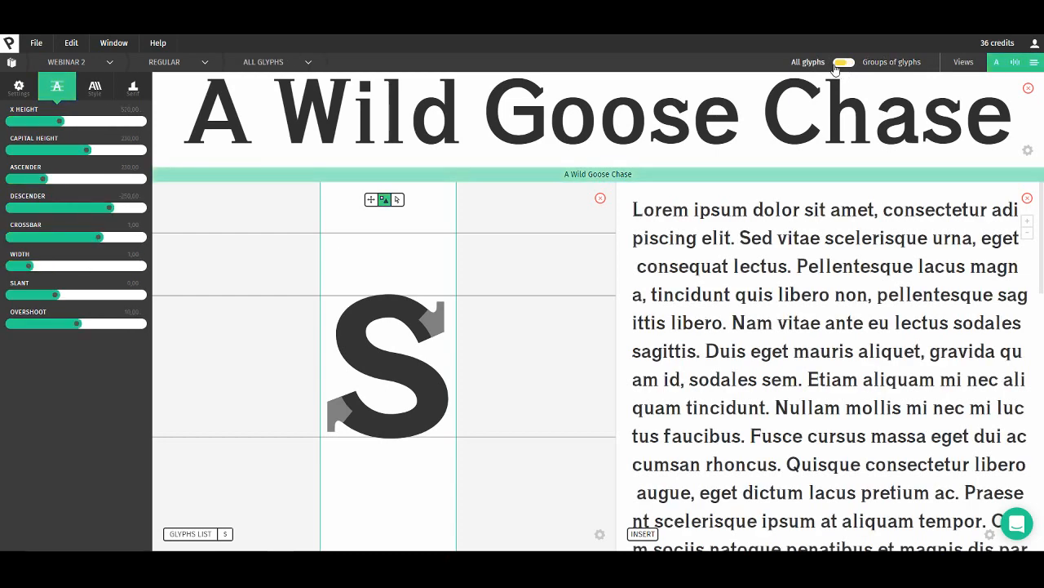
{"action": "left_click", "coordinate": [843, 63]}
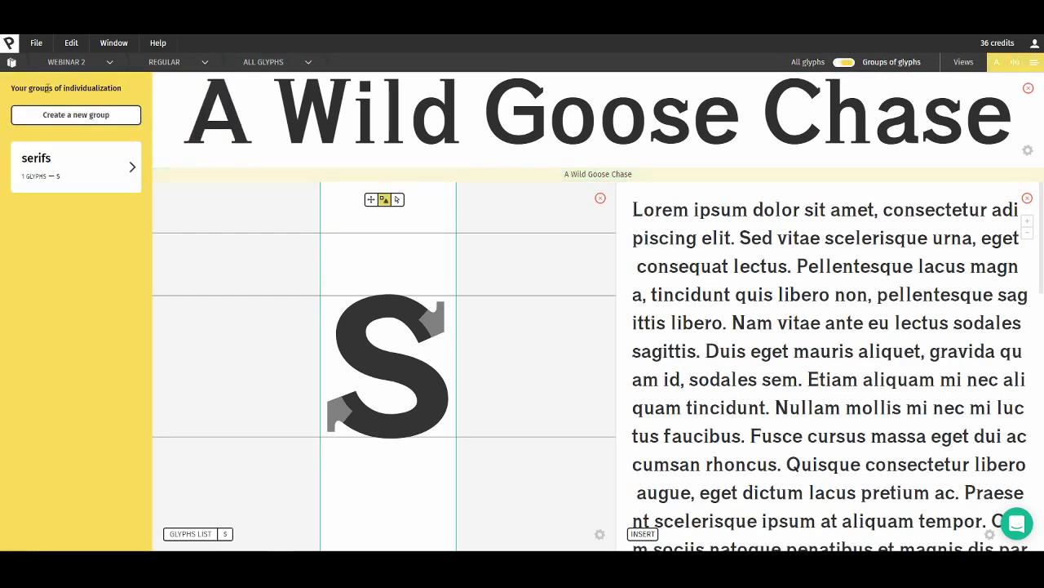
{"action": "left_click", "coordinate": [76, 114]}
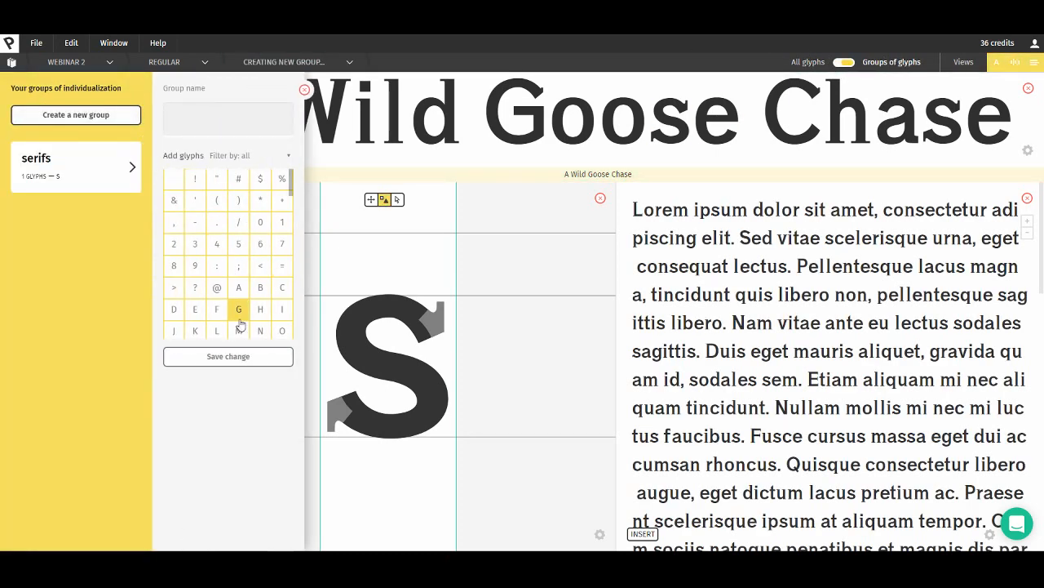
{"action": "scroll", "coordinate": [237, 294], "scroll_direction": "down", "scroll_amount": 1}
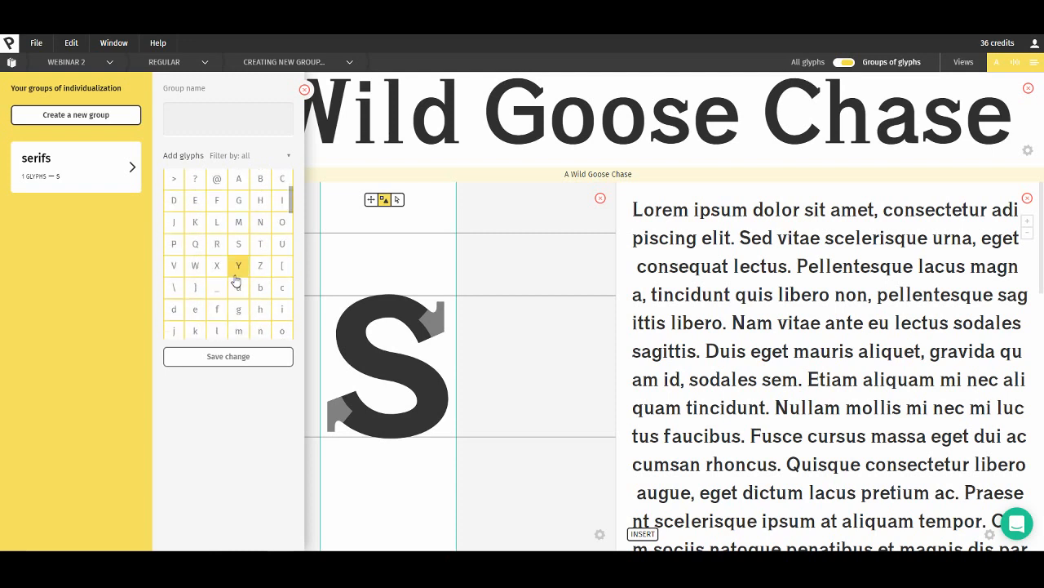
{"action": "scroll", "coordinate": [237, 282], "scroll_direction": "down", "scroll_amount": 2}
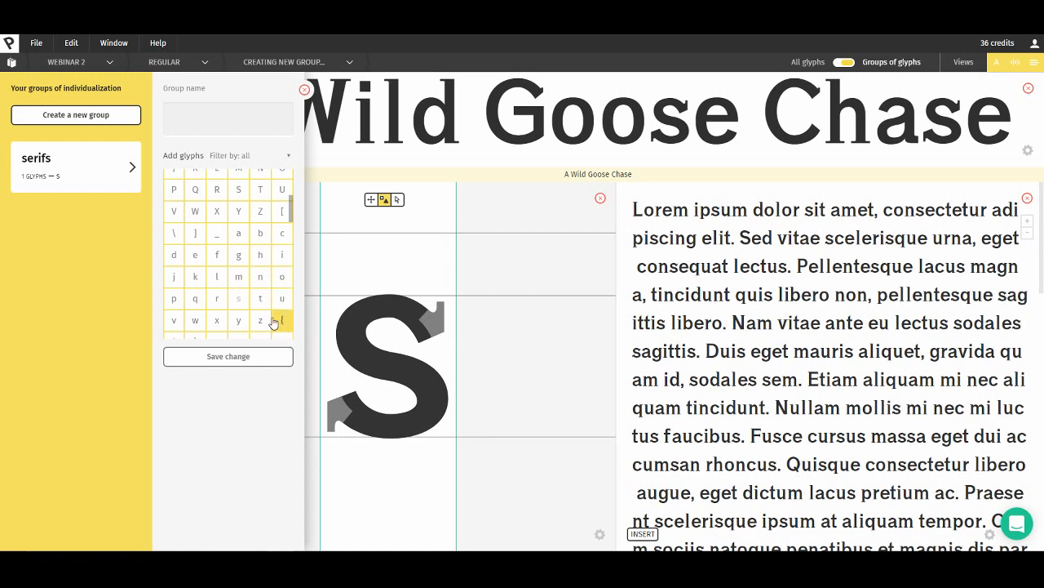
{"action": "left_click", "coordinate": [217, 276]}
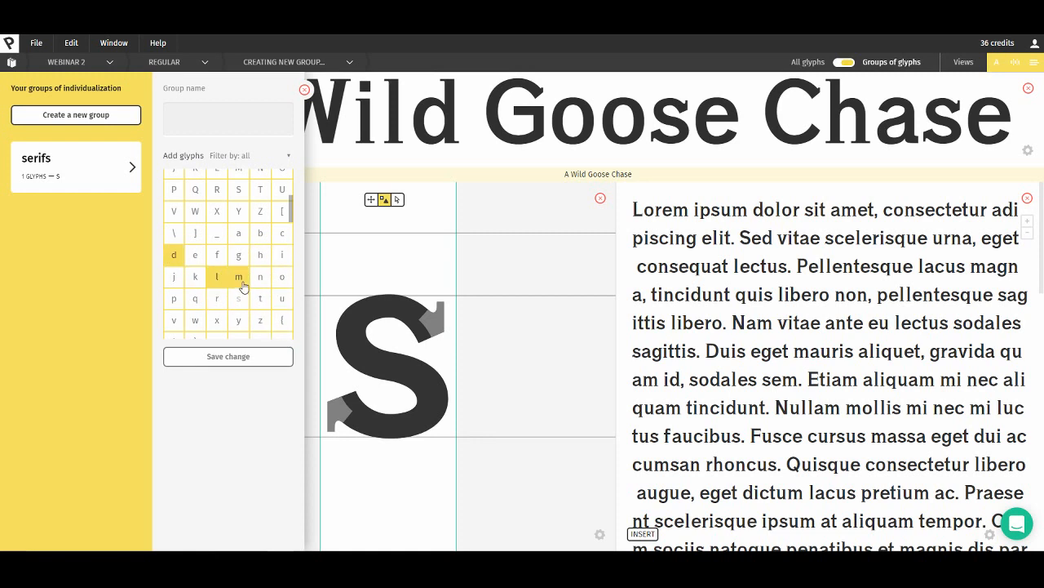
{"action": "left_click", "coordinate": [245, 360]}
{"action": "left_click", "coordinate": [221, 118]}
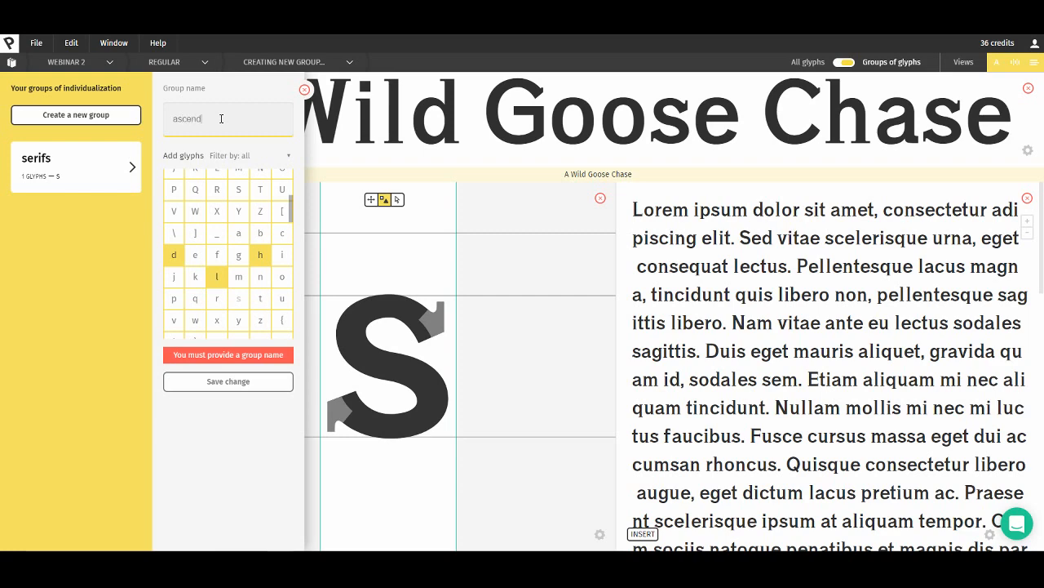
{"action": "type", "text": "ascender"}
{"action": "left_click", "coordinate": [237, 382]}
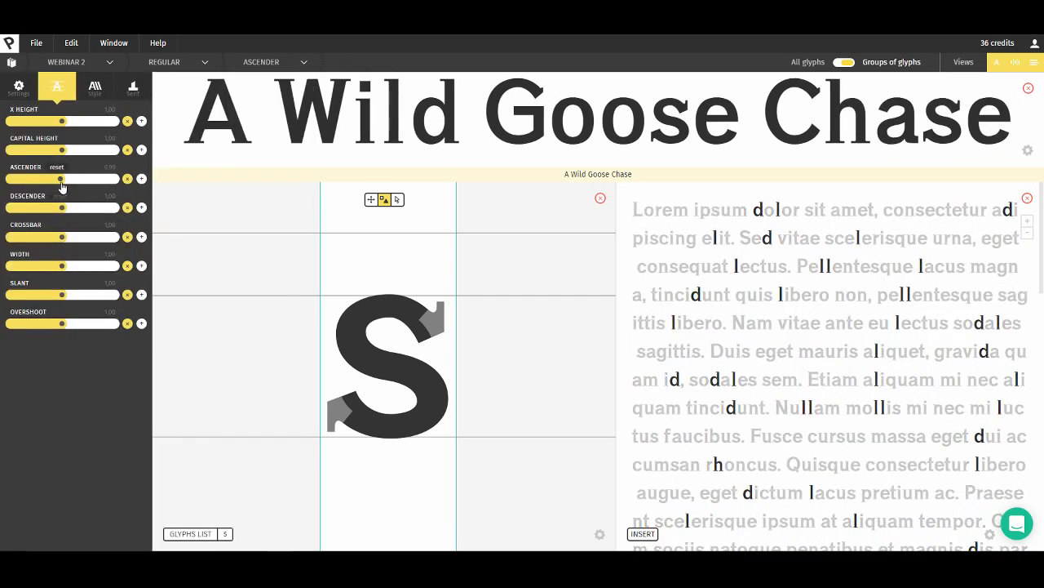
{"action": "left_click_drag", "start_coordinate": [61, 179], "coordinate": [48, 187]}
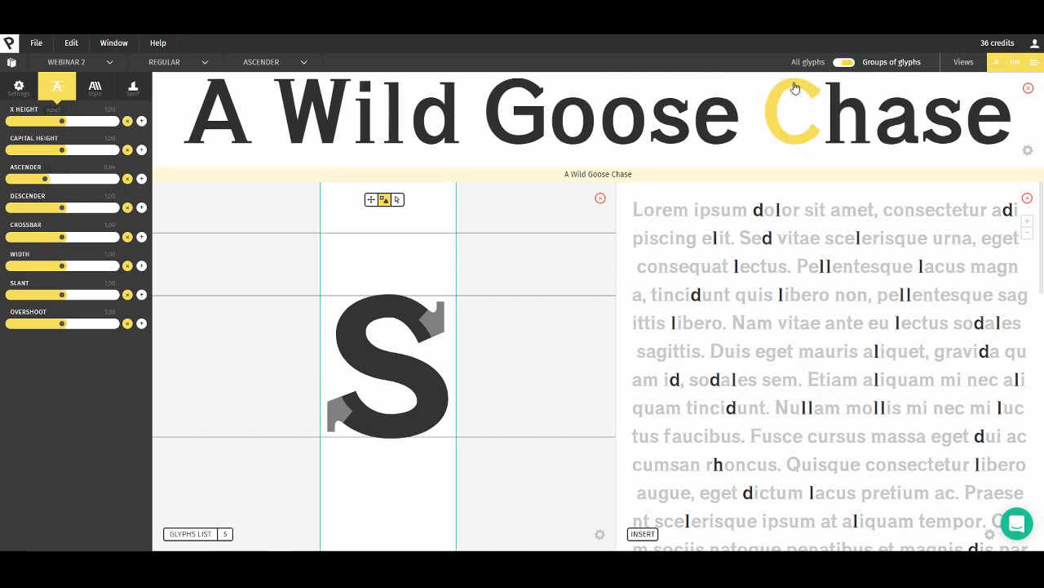
- Create a glyph group named "crossbar" containing the capital A and raise its crossbar factor to about 1.2
{"action": "left_click", "coordinate": [848, 63]}
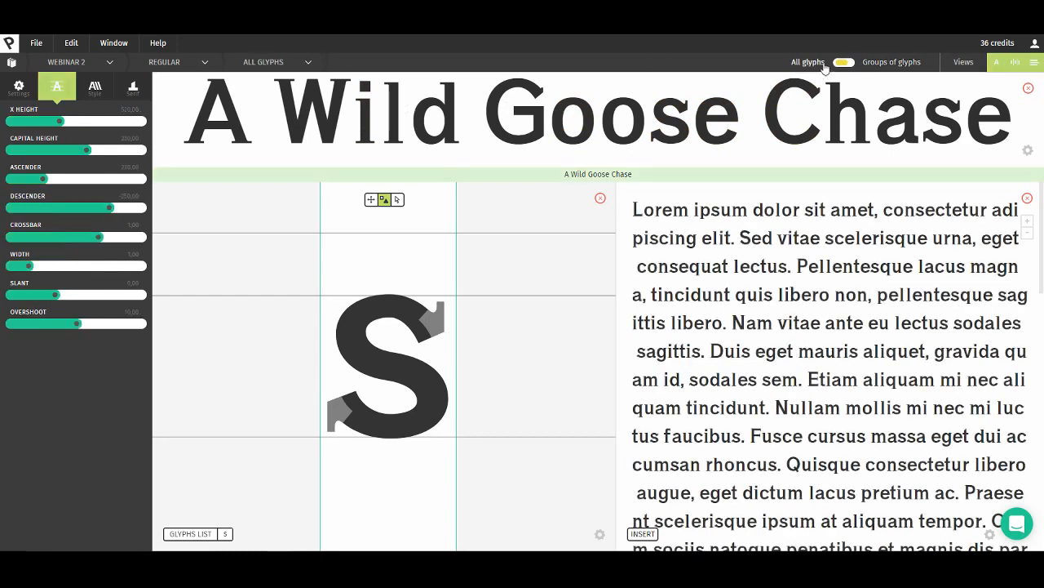
{"action": "left_click", "coordinate": [266, 63]}
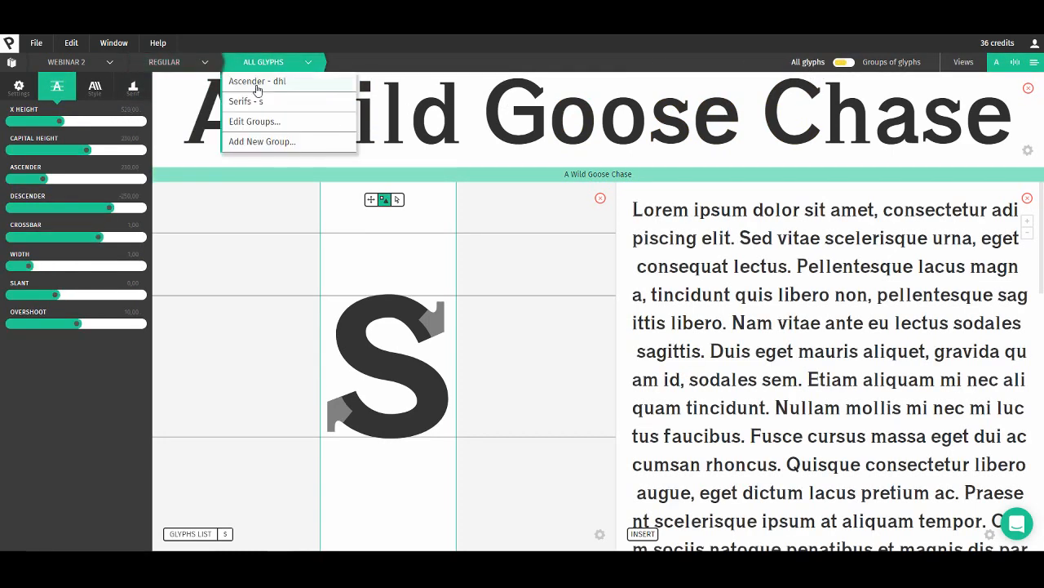
{"action": "left_click", "coordinate": [269, 140]}
{"action": "left_click", "coordinate": [220, 117]}
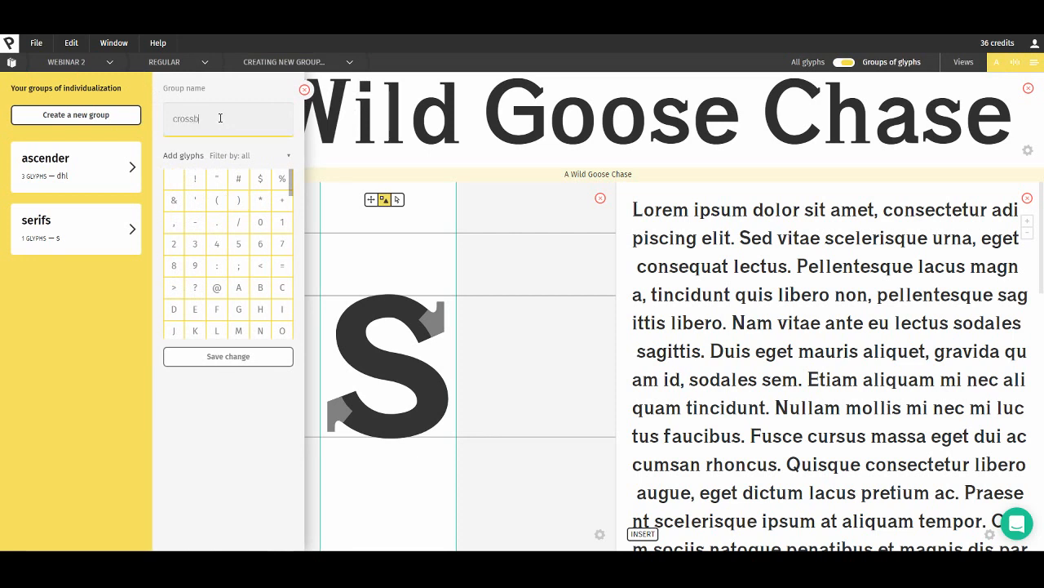
{"action": "left_click", "coordinate": [240, 289]}
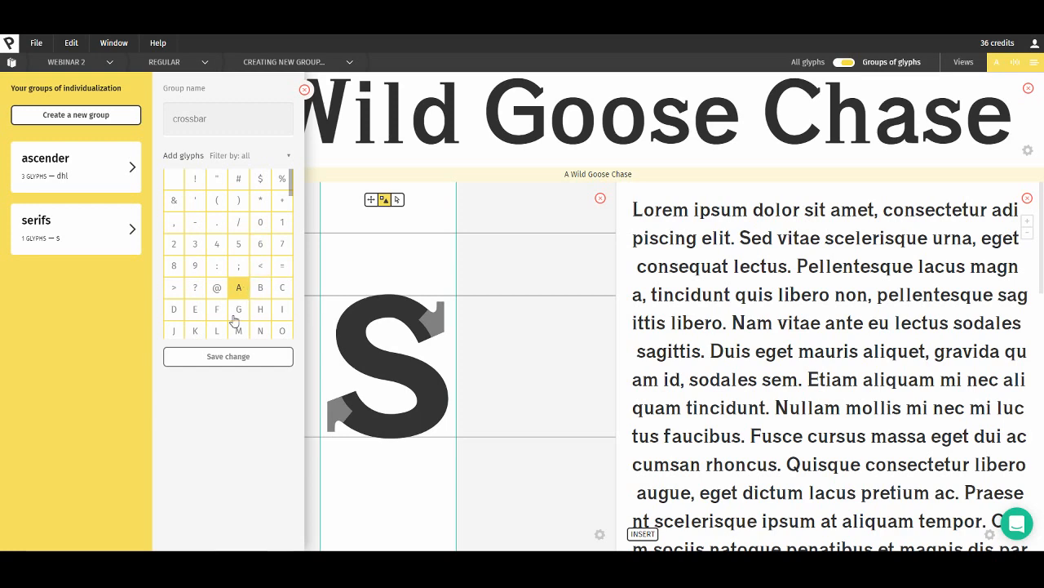
{"action": "left_click", "coordinate": [237, 359]}
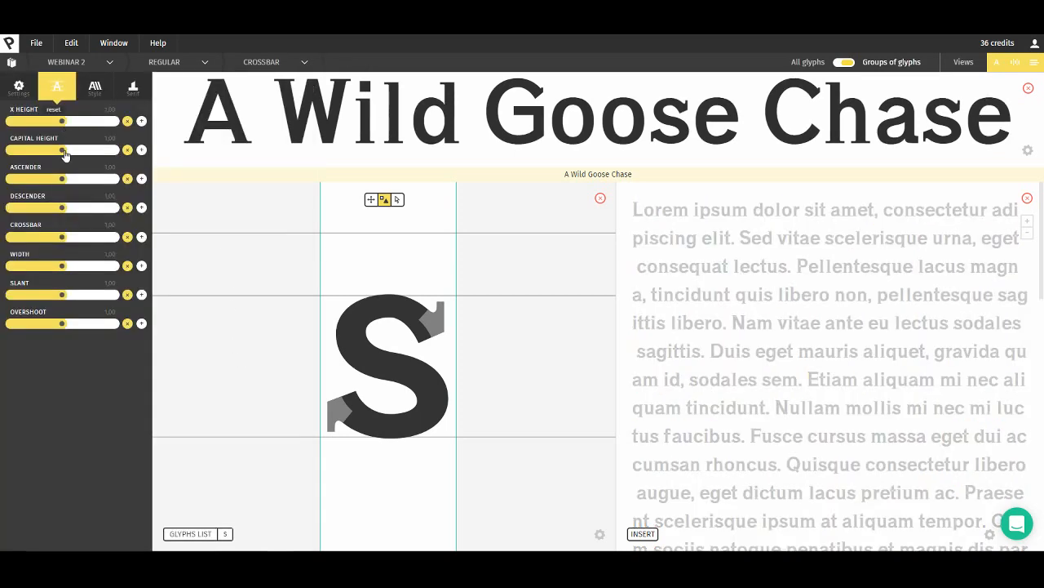
{"action": "left_click_drag", "start_coordinate": [52, 237], "coordinate": [86, 243]}
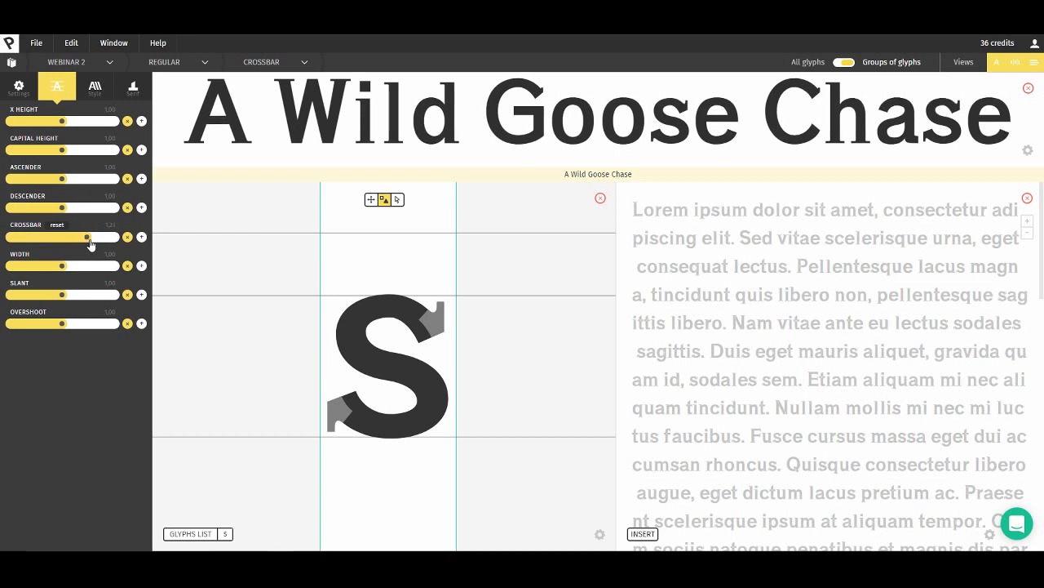
- Add the glyphs C and G to the existing serifs individualization group
{"action": "left_click", "coordinate": [843, 63]}
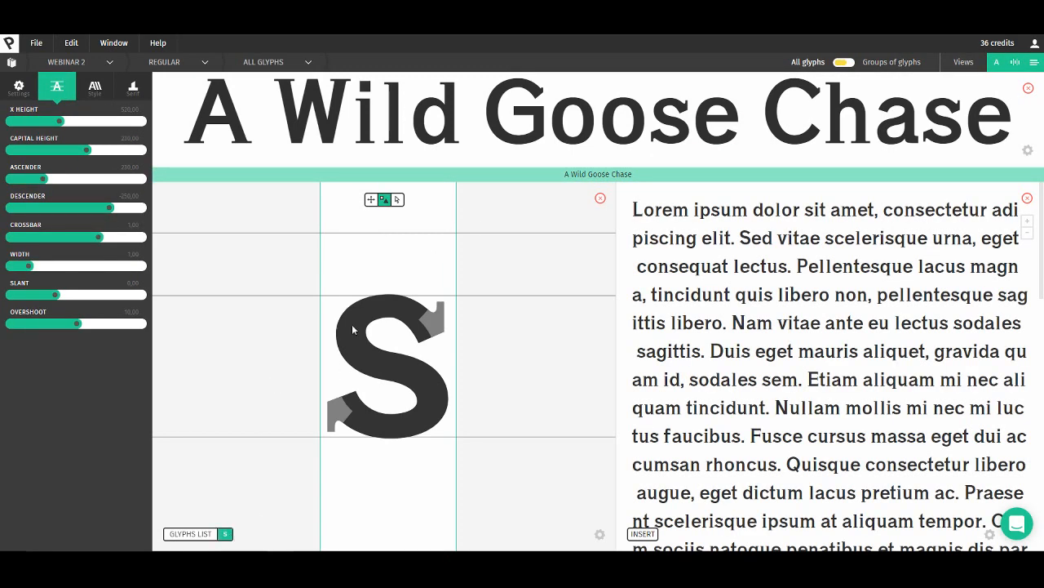
{"action": "left_click", "coordinate": [844, 63]}
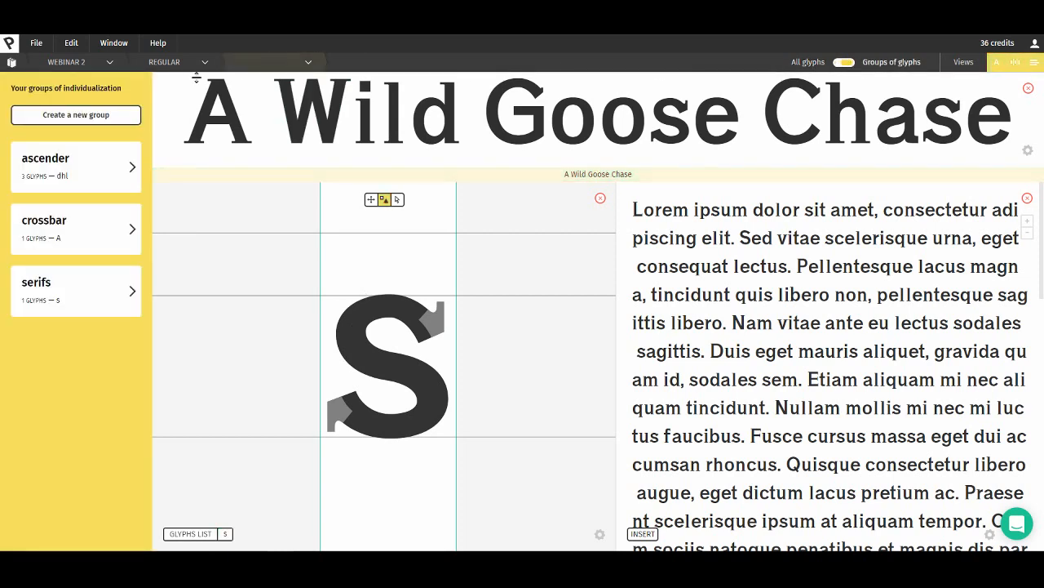
{"action": "left_click", "coordinate": [73, 287]}
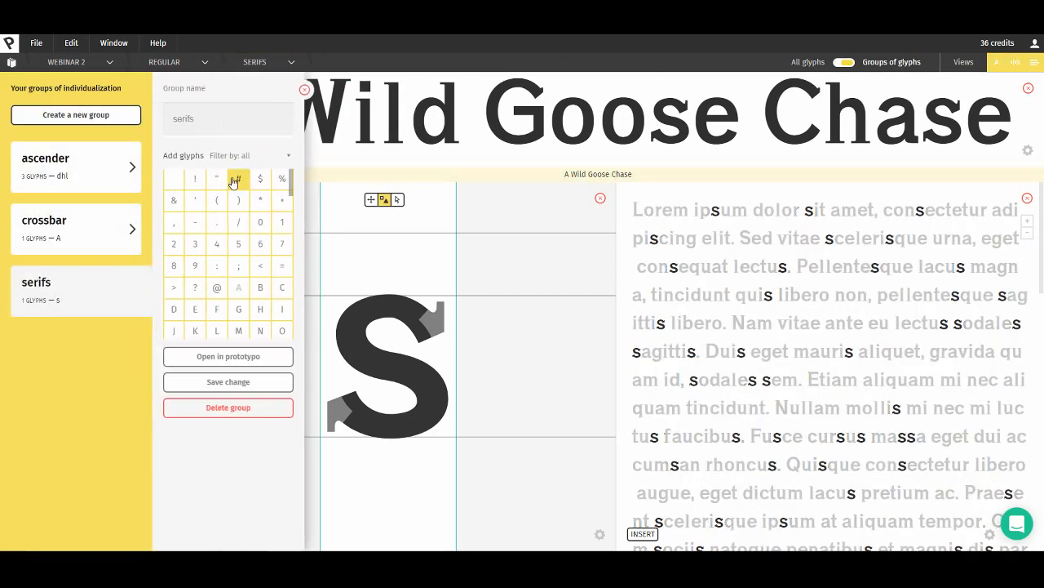
{"action": "left_click", "coordinate": [280, 291]}
{"action": "scroll", "coordinate": [277, 292], "scroll_direction": "down", "scroll_amount": 2}
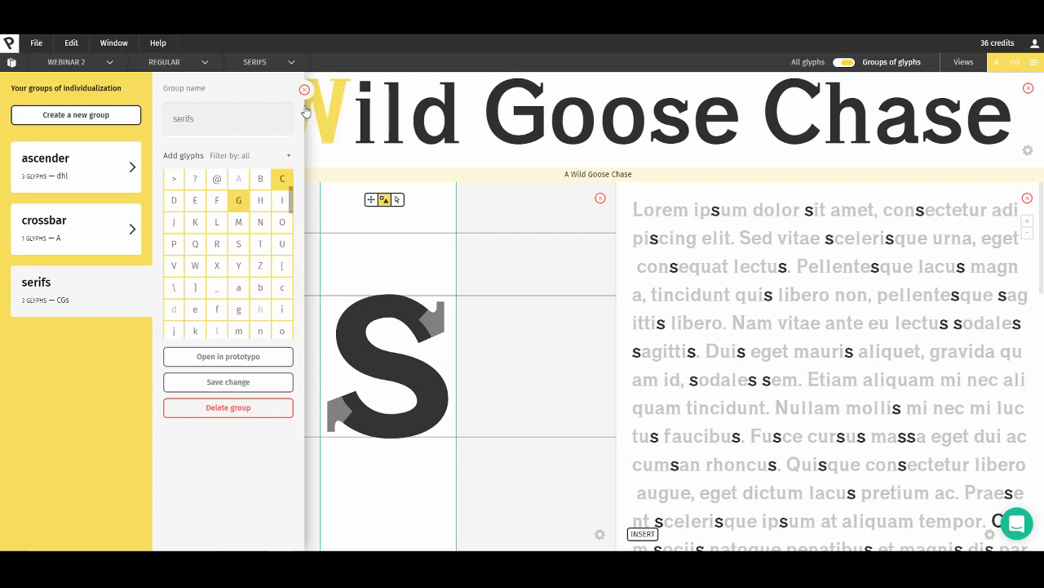
- Return to editing all glyphs and display the glyph C in component editing mode
{"action": "left_click", "coordinate": [844, 64]}
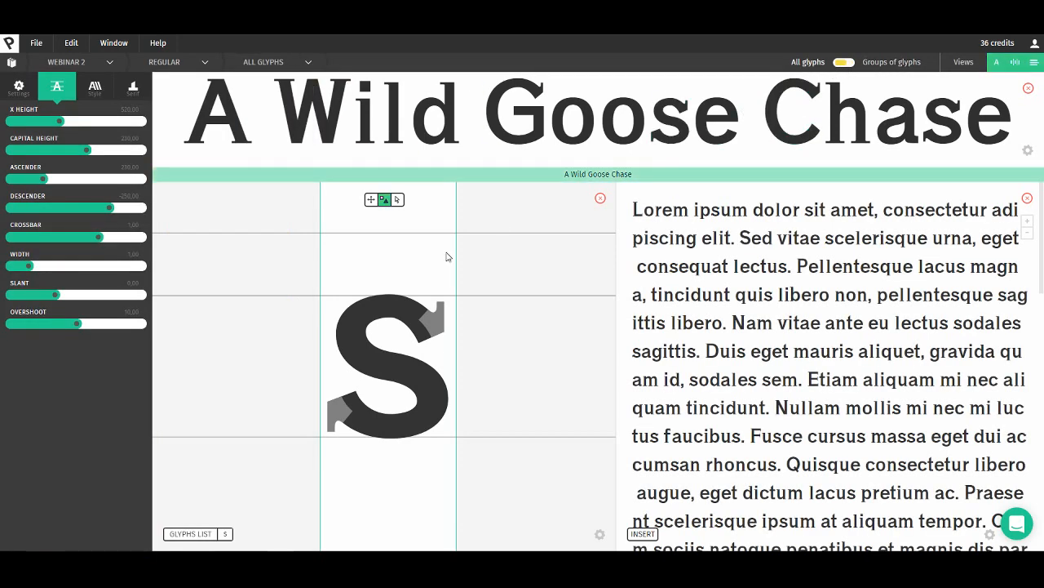
{"action": "left_click", "coordinate": [229, 532]}
{"action": "key", "text": "shift+c"}
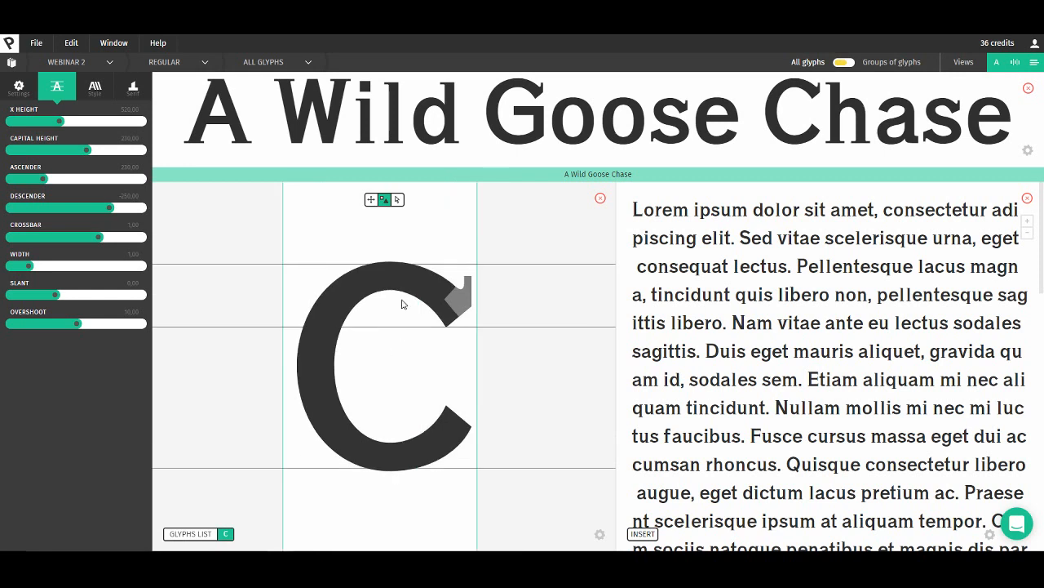
{"action": "left_click", "coordinate": [371, 200]}
{"action": "left_click", "coordinate": [381, 200]}
{"action": "left_click", "coordinate": [11, 63]}
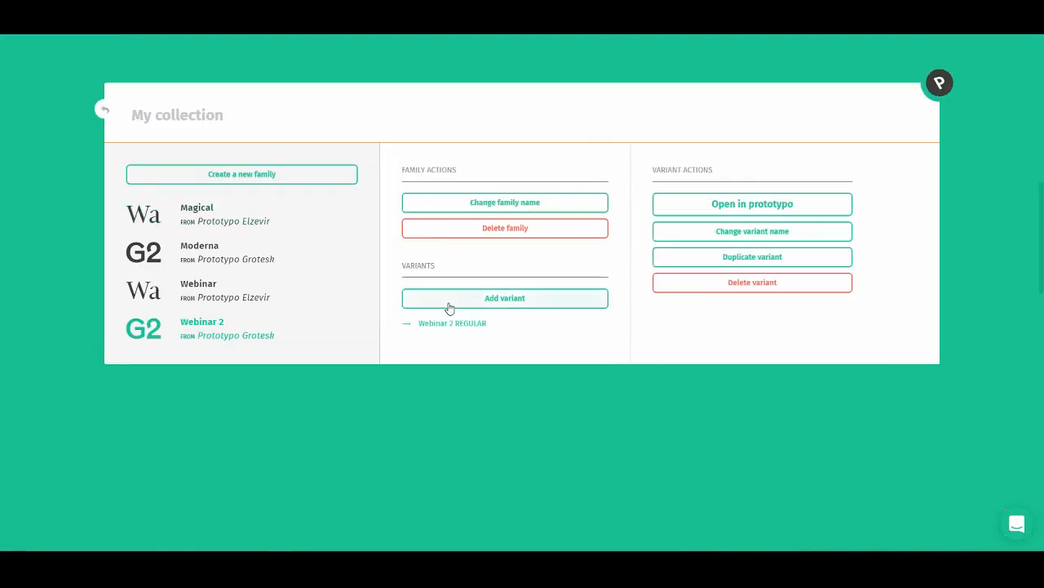
{"action": "left_click", "coordinate": [747, 258]}
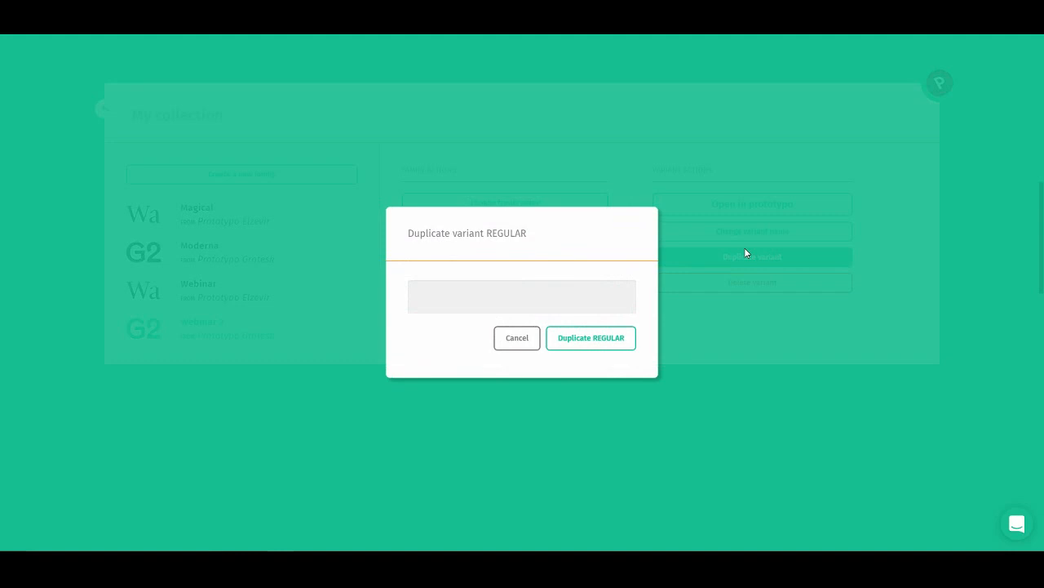
{"action": "left_click", "coordinate": [546, 293]}
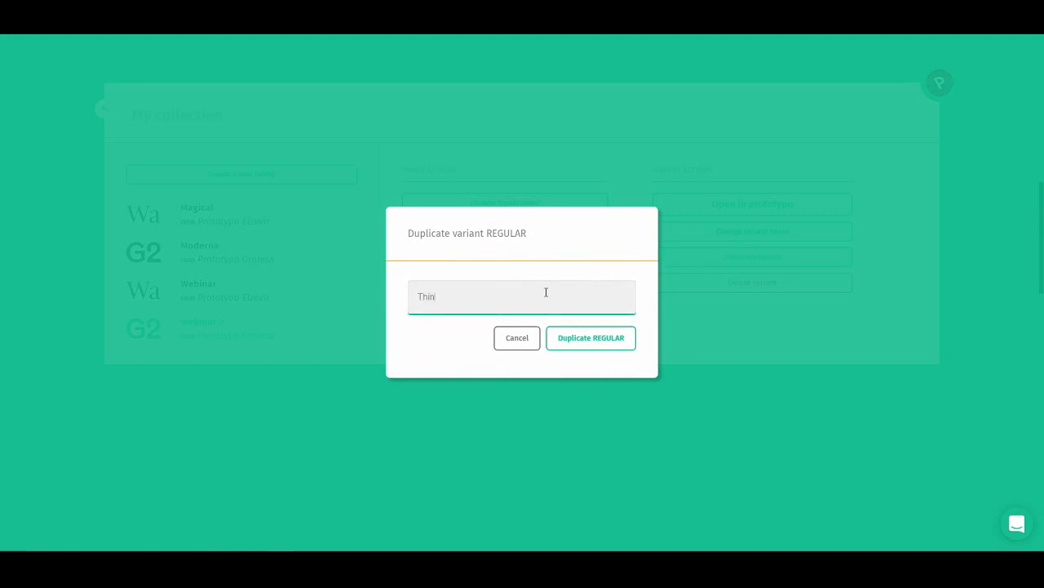
{"action": "left_click", "coordinate": [516, 337]}
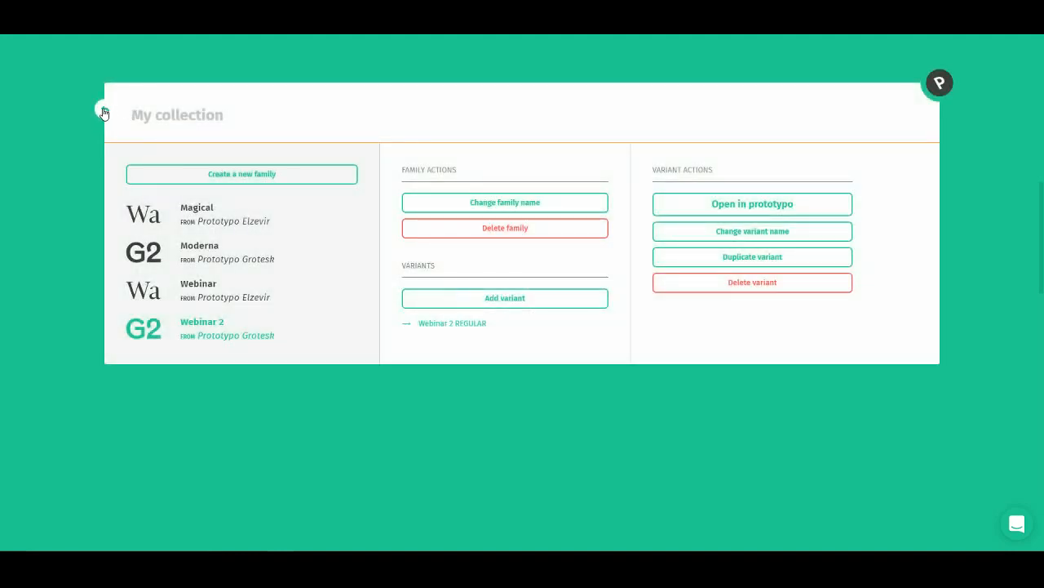
{"action": "left_click", "coordinate": [102, 112]}
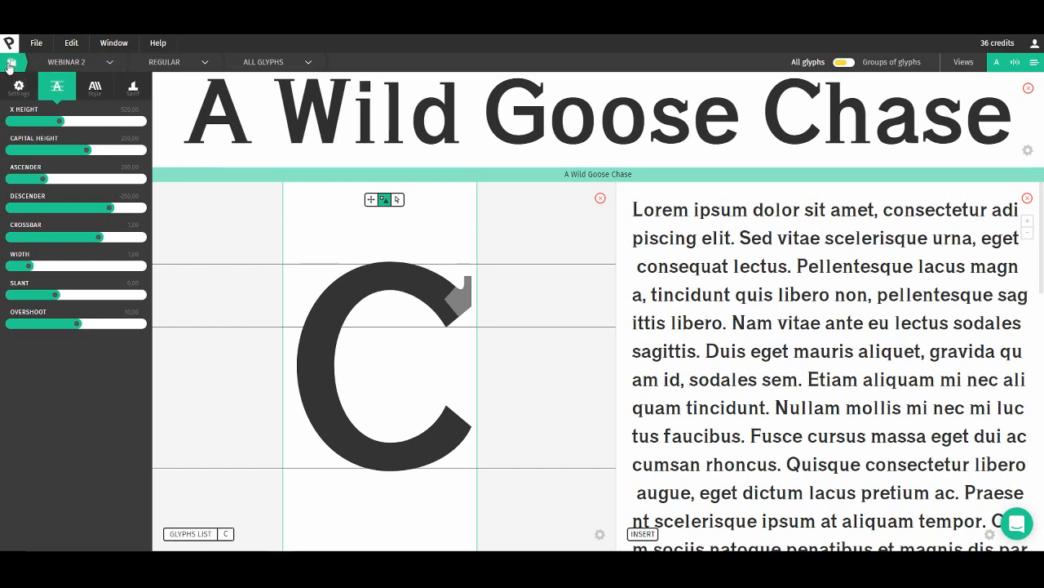
{"action": "left_click", "coordinate": [11, 64]}
{"action": "left_click", "coordinate": [100, 111]}
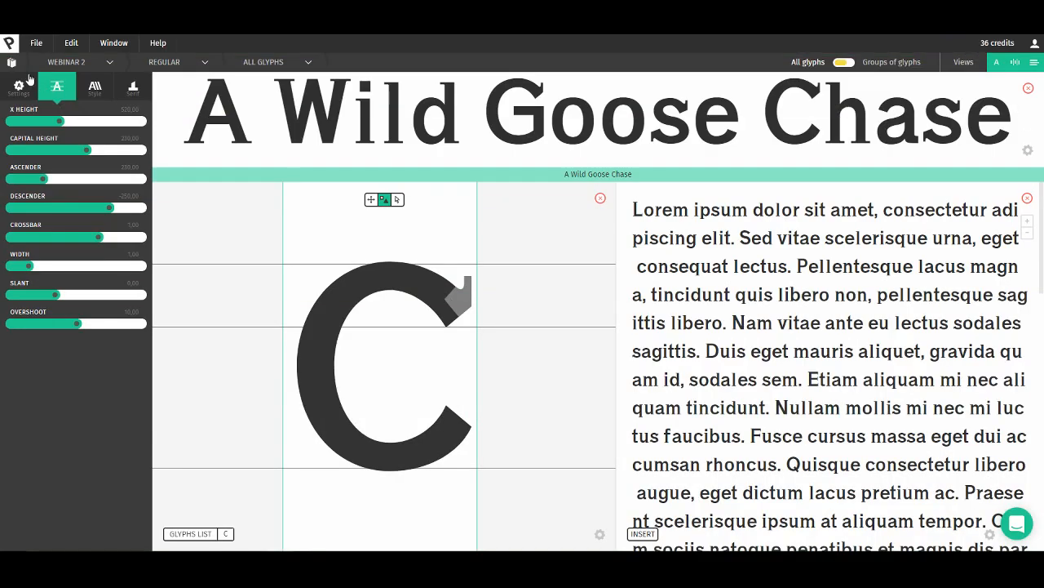
- Duplicate the REGULAR variant of the Webinar 2 family in the collection, naming the copy Thin
{"action": "left_click", "coordinate": [11, 63]}
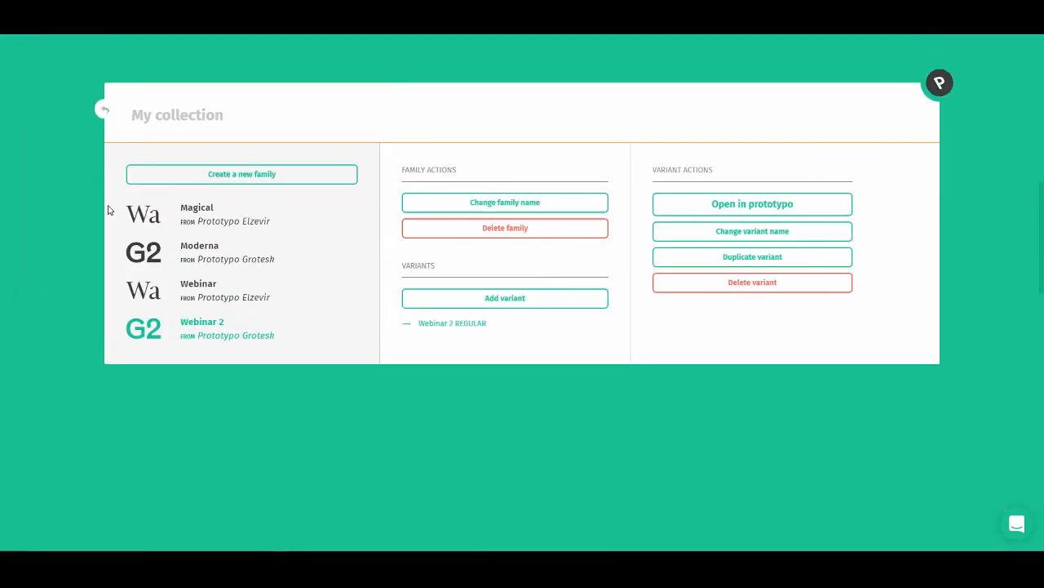
{"action": "left_click", "coordinate": [746, 267]}
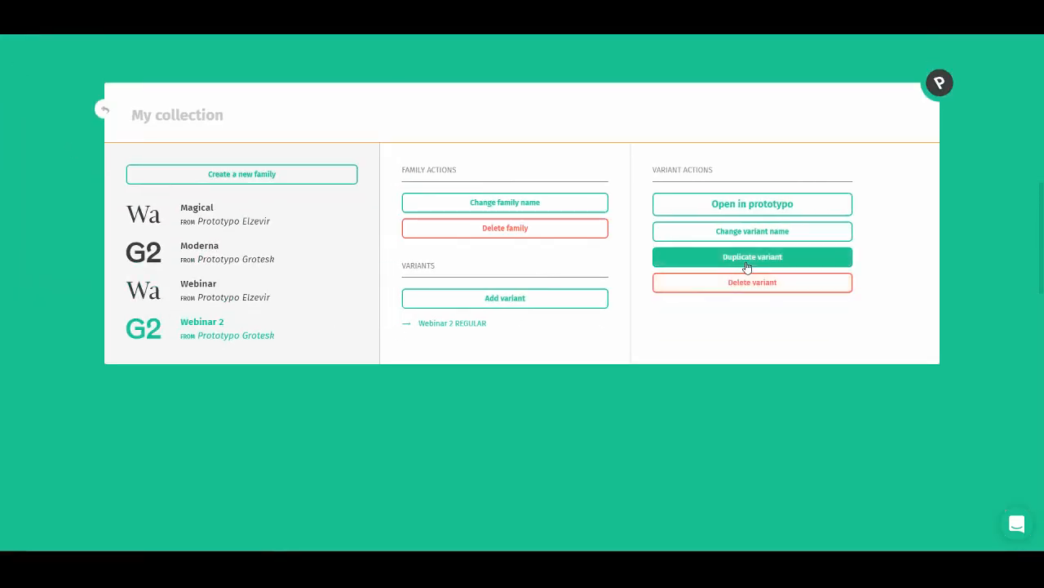
{"action": "left_click", "coordinate": [214, 328]}
{"action": "left_click", "coordinate": [457, 324]}
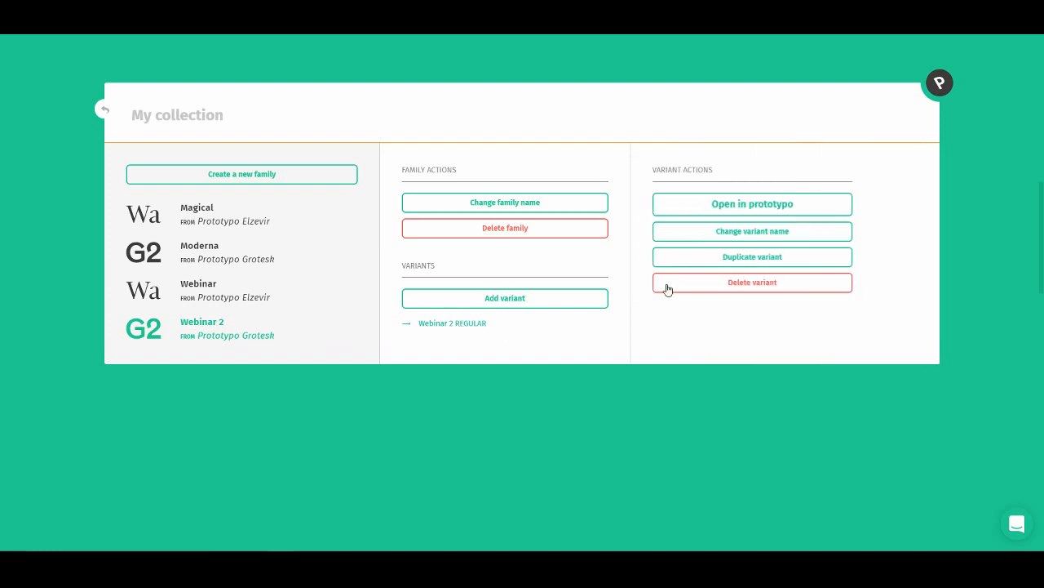
{"action": "left_click", "coordinate": [733, 260]}
{"action": "left_click", "coordinate": [482, 301]}
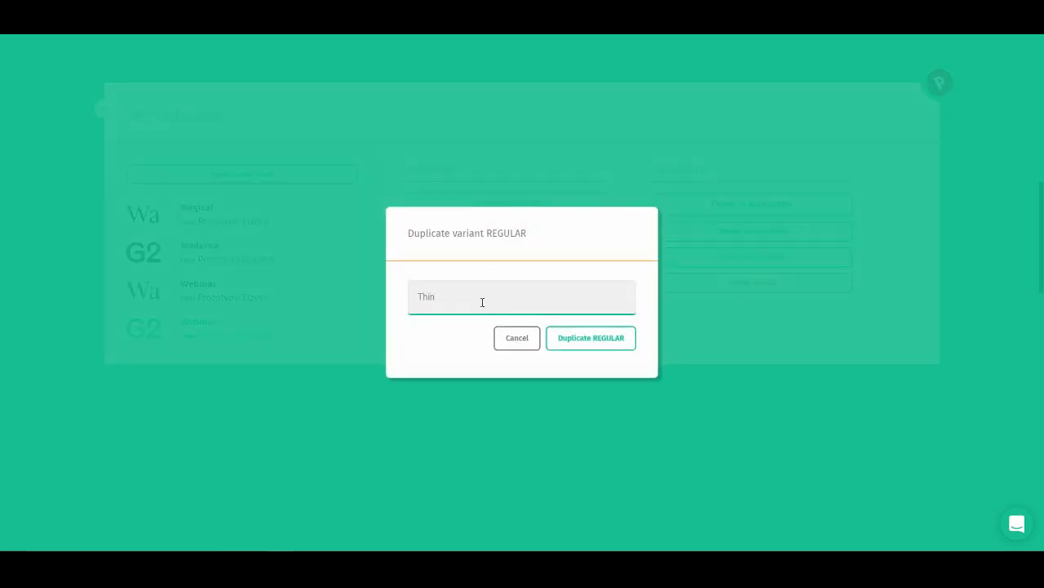
{"action": "left_click", "coordinate": [581, 347]}
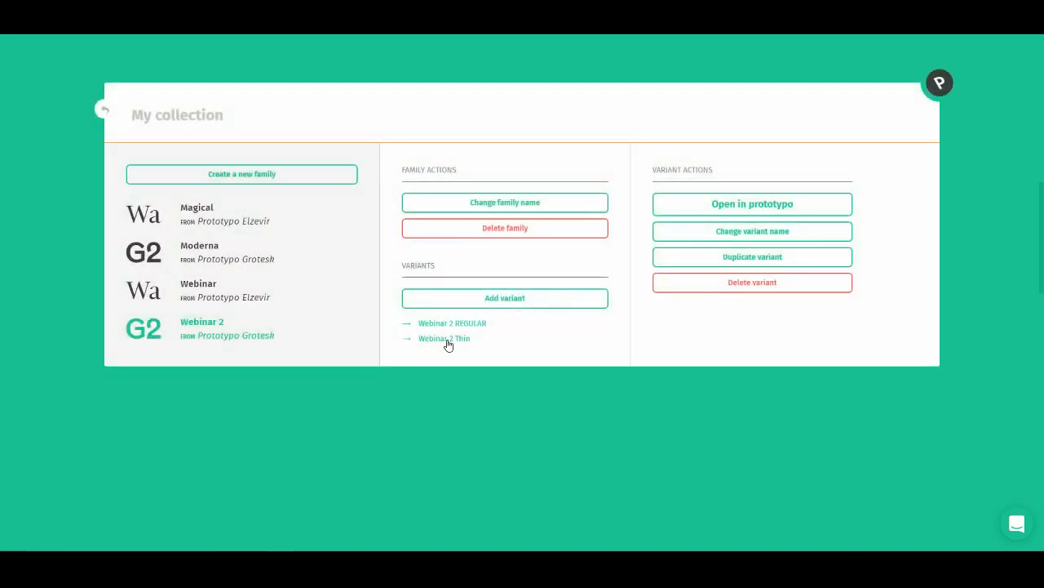
- Open the Webinar 2 Thin variant for editing and set its thickness to about 42.5
{"action": "left_click", "coordinate": [443, 341]}
{"action": "left_click", "coordinate": [741, 205]}
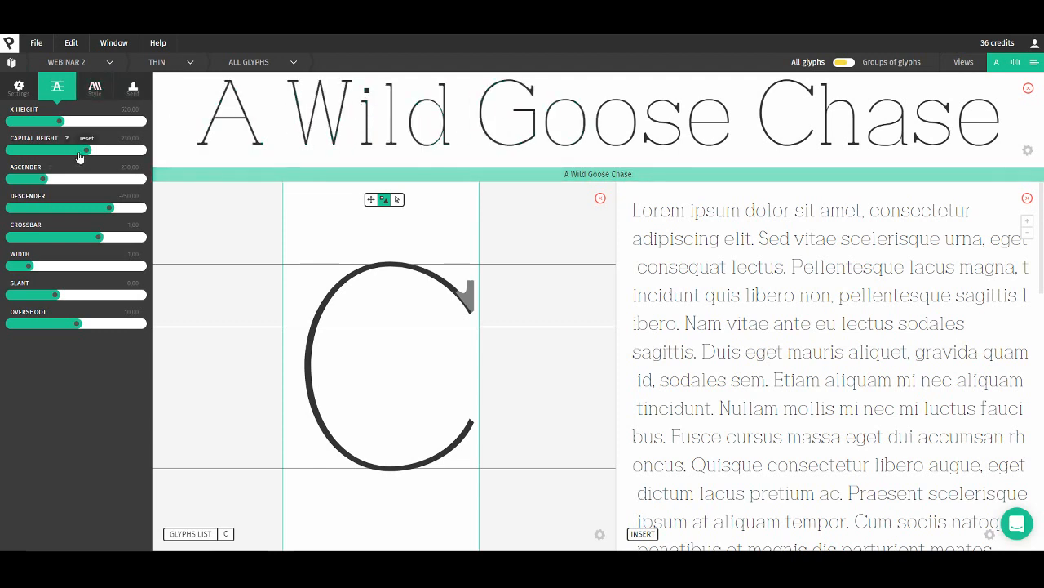
{"action": "left_click", "coordinate": [95, 86]}
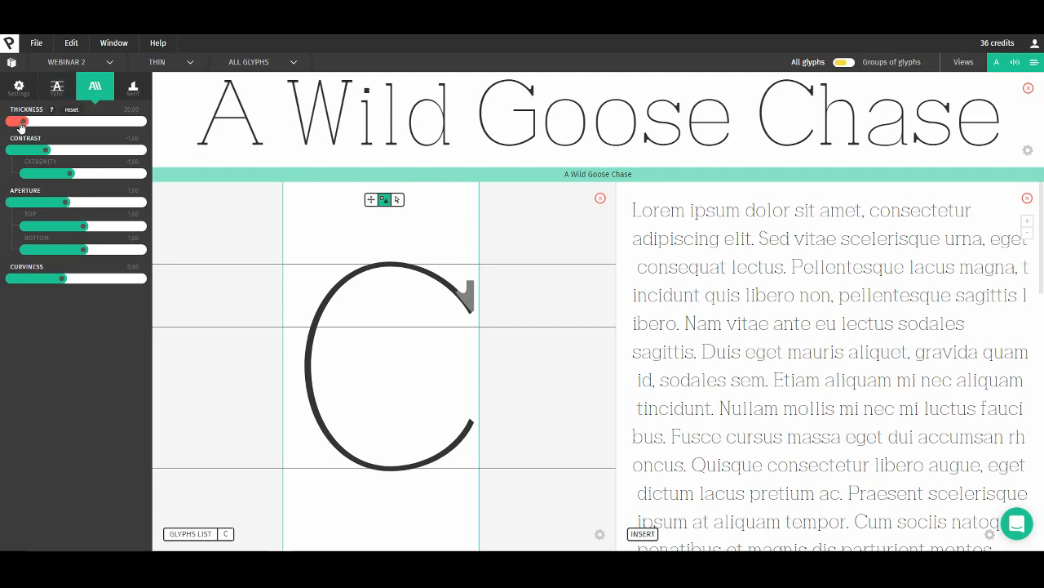
{"action": "left_click_drag", "start_coordinate": [20, 124], "coordinate": [38, 126]}
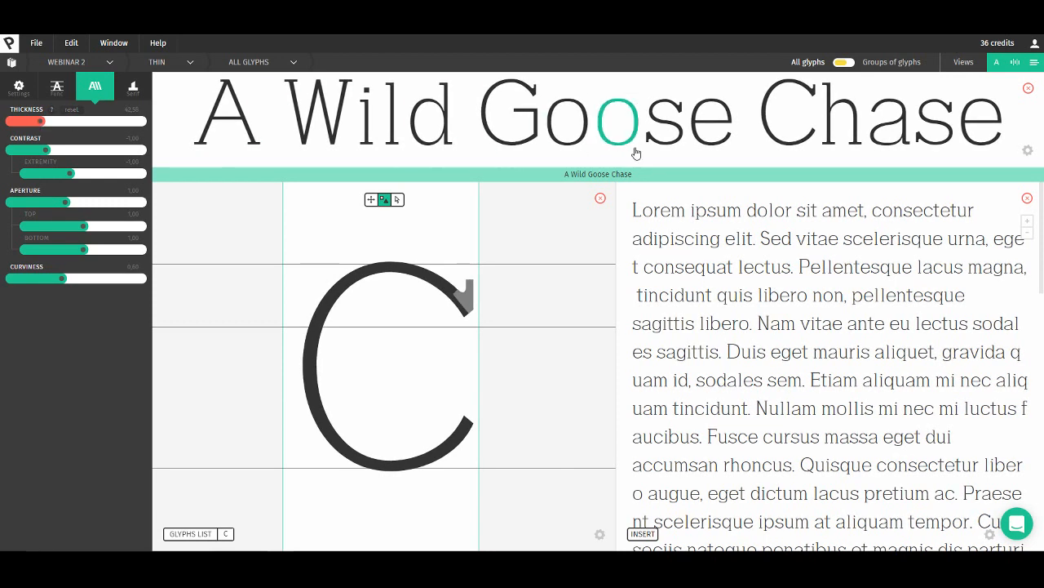
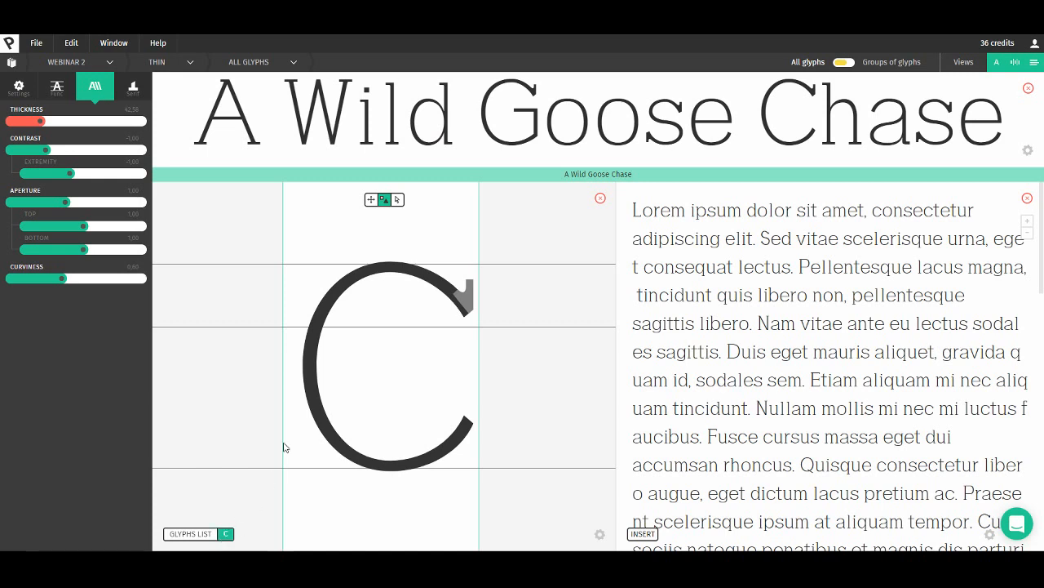
- Show the glyph d in point editing mode, close up where its bowl meets the stem
{"action": "key", "text": "d"}
{"action": "left_click", "coordinate": [395, 200]}
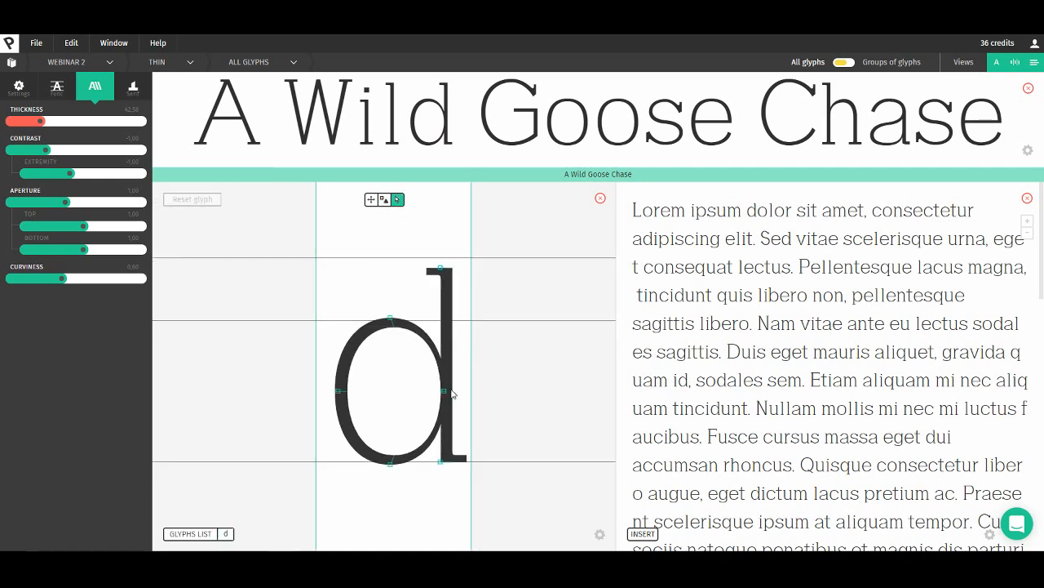
{"action": "scroll", "coordinate": [445, 394], "scroll_direction": "up", "scroll_amount": 5}
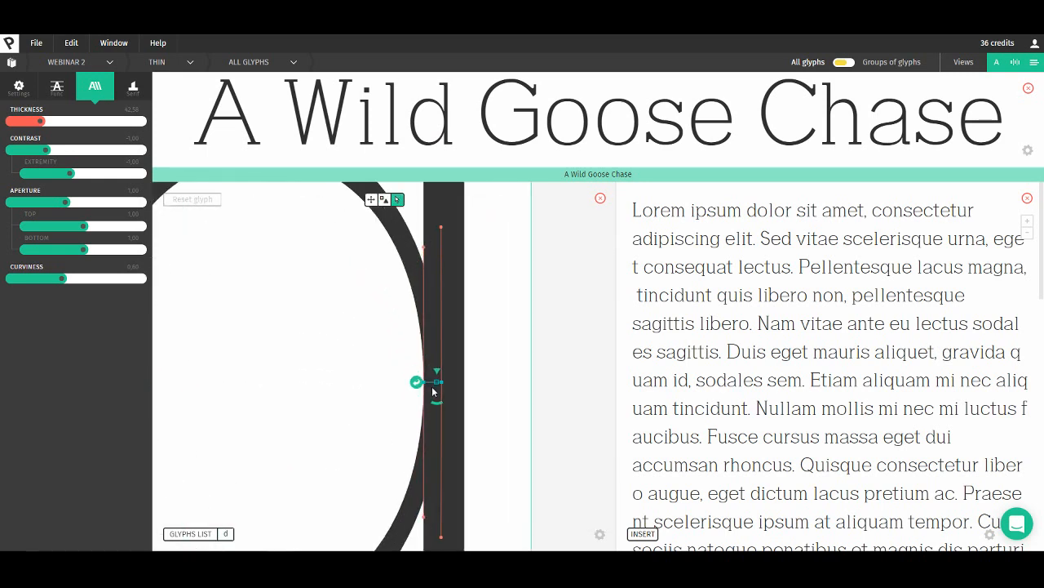
{"action": "left_click_drag", "start_coordinate": [423, 383], "coordinate": [419, 381]}
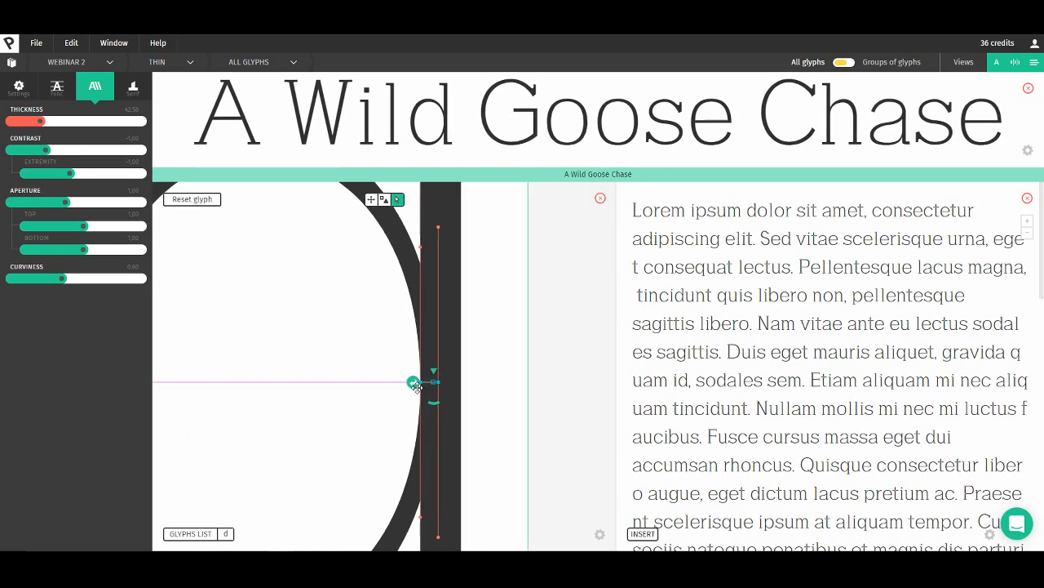
{"action": "key", "text": "ctrl+z"}
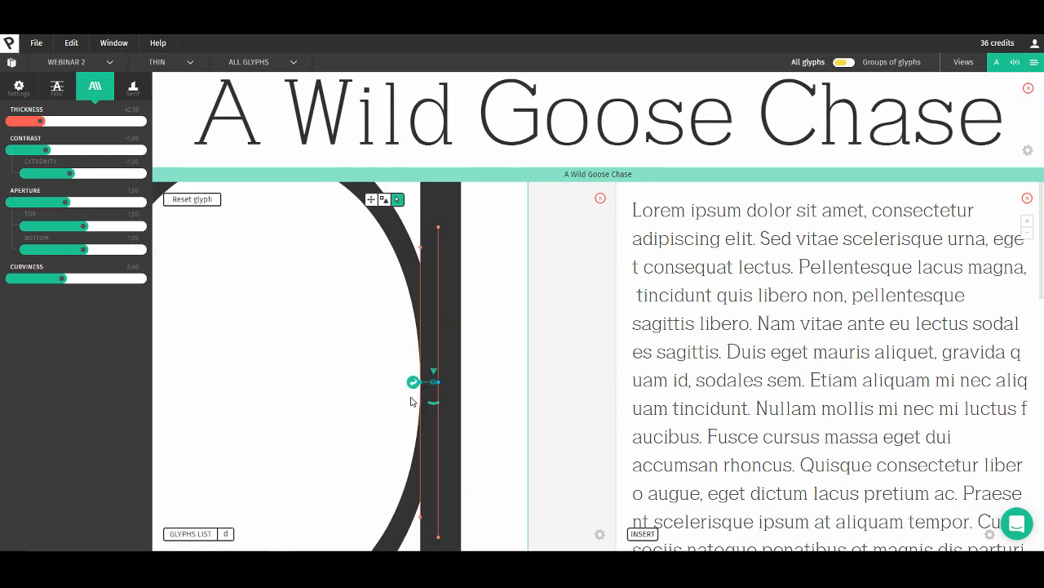
{"action": "left_click_drag", "start_coordinate": [415, 395], "coordinate": [407, 396]}
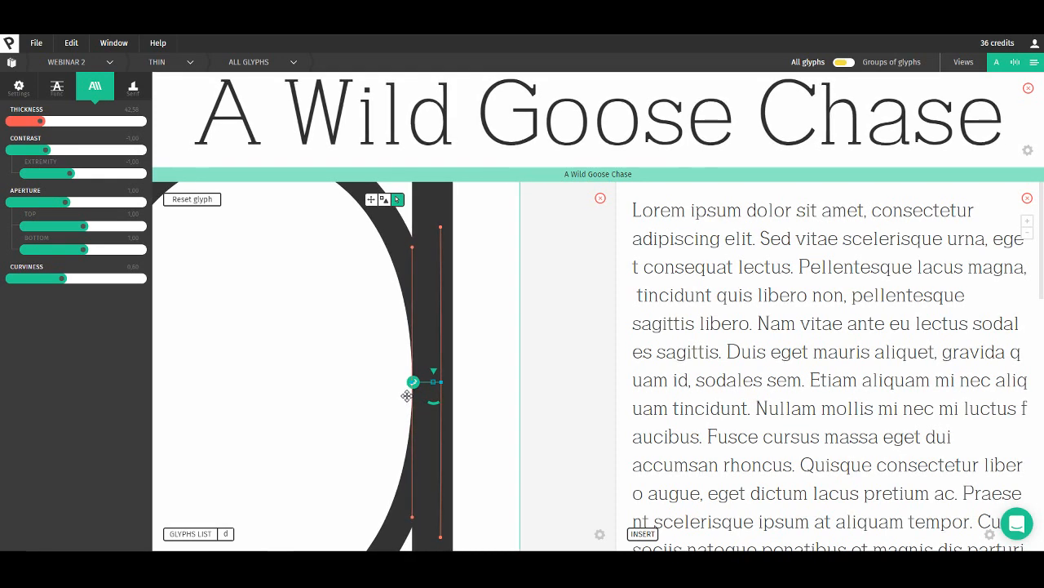
{"action": "left_click", "coordinate": [414, 384]}
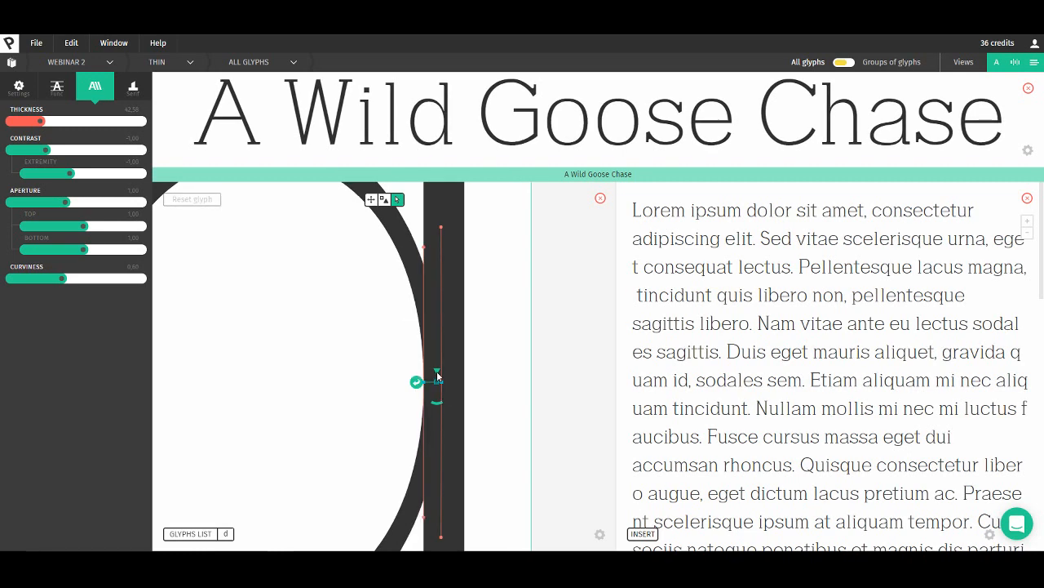
- Thicken the bowl stroke of the d where it meets the stem by spreading that node's skeleton and inner contour points apart
{"action": "left_click_drag", "start_coordinate": [434, 372], "coordinate": [412, 390]}
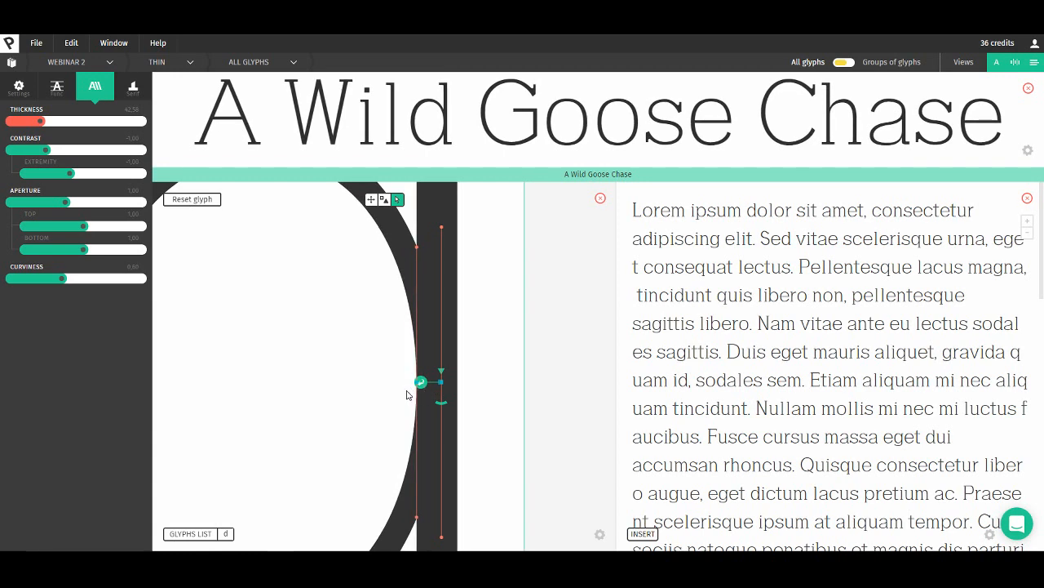
{"action": "left_click_drag", "start_coordinate": [408, 389], "coordinate": [402, 390]}
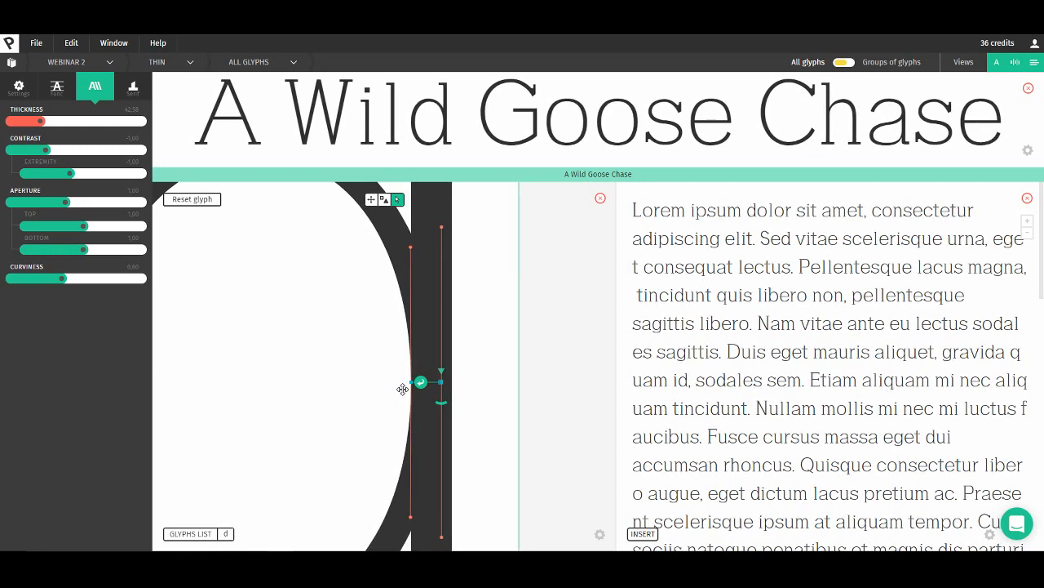
- Shift the base node of the d's stem slightly to the right to realign the stem with the thickened bowl
{"action": "scroll", "coordinate": [460, 396], "scroll_direction": "down", "scroll_amount": 3}
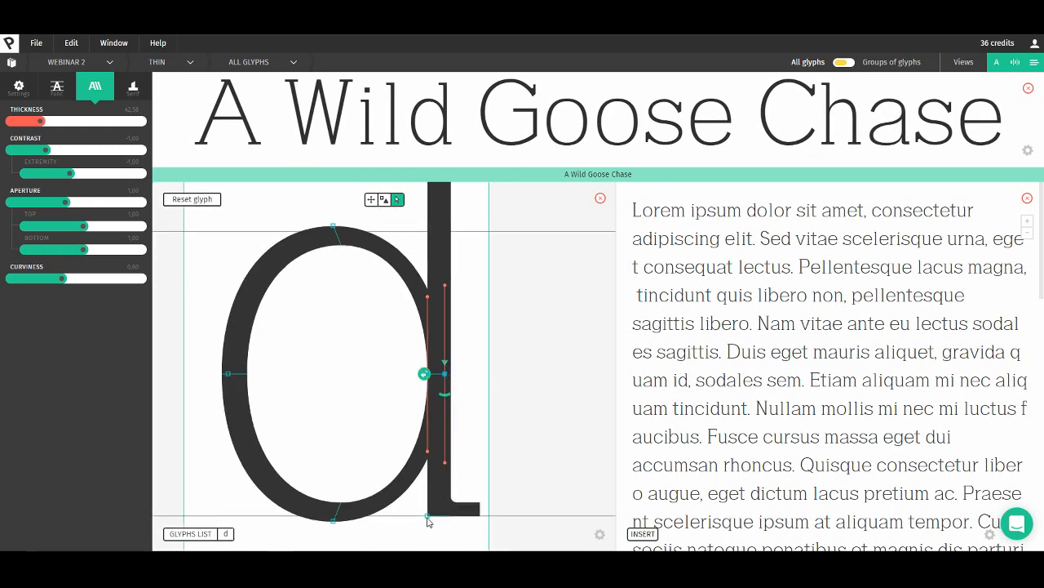
{"action": "left_click", "coordinate": [427, 517]}
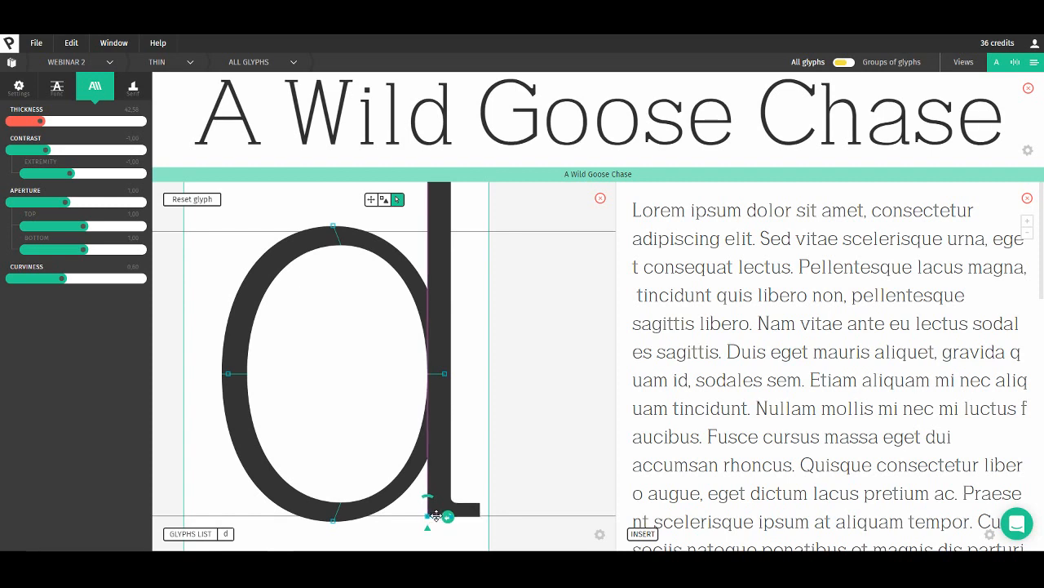
{"action": "left_click_drag", "start_coordinate": [436, 516], "coordinate": [433, 515]}
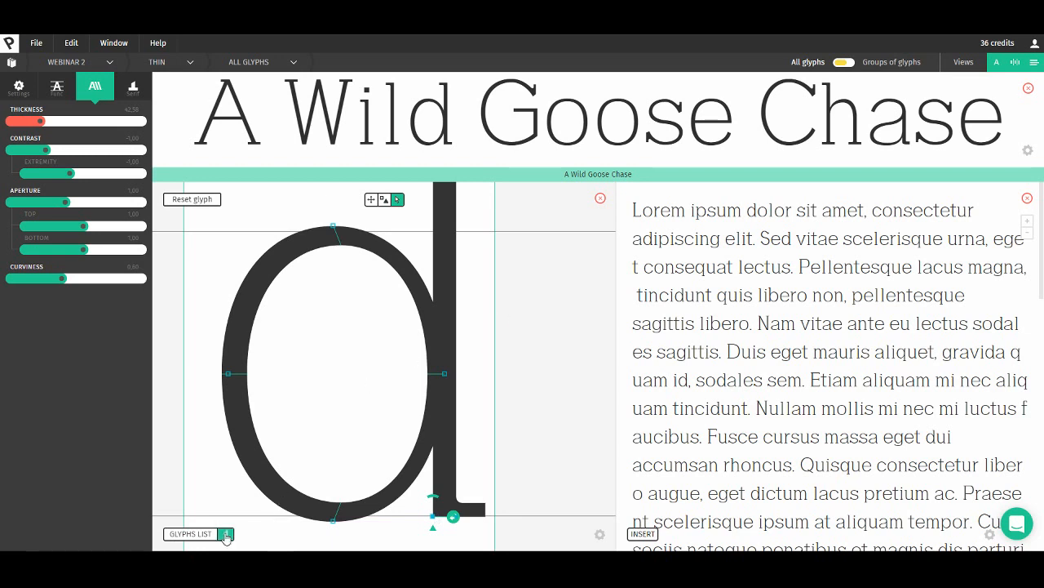
- Display the glyph a and thicken its bowl stroke where it joins the stem by moving the node's contour point further into the stem
{"action": "key", "text": "a"}
{"action": "scroll", "coordinate": [414, 453], "scroll_direction": "up", "scroll_amount": 5}
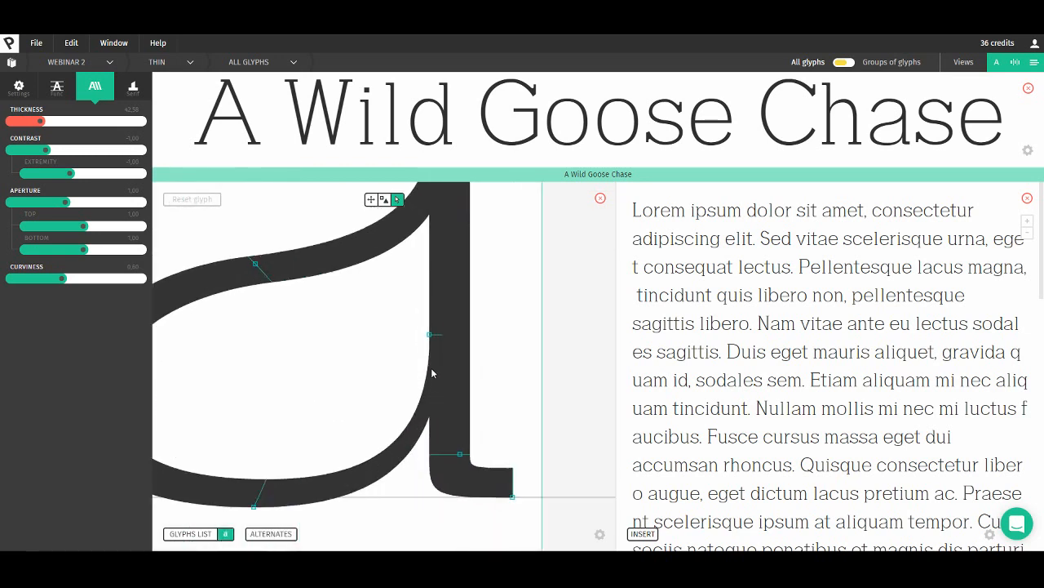
{"action": "left_click", "coordinate": [430, 335]}
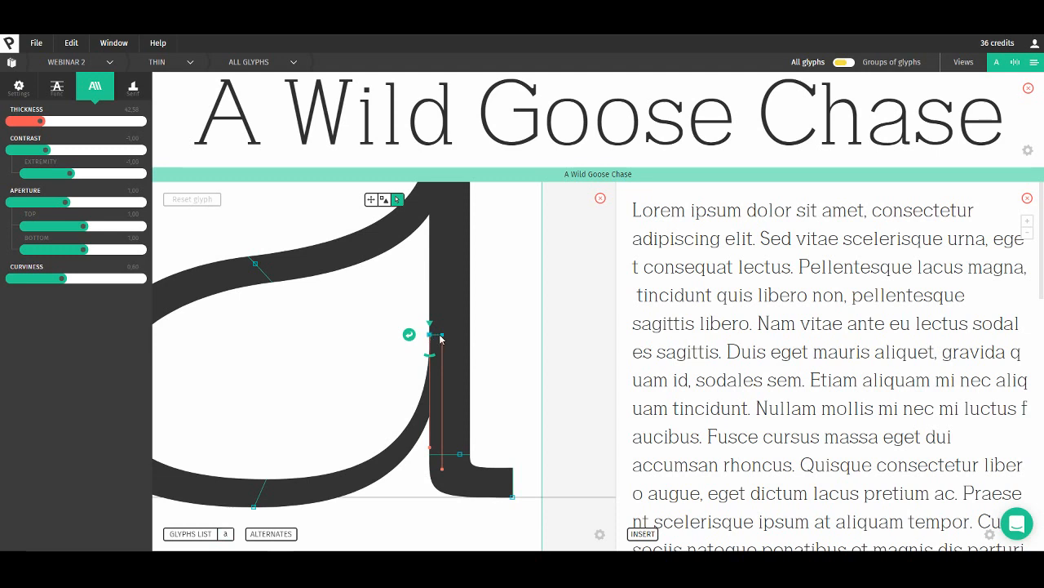
{"action": "left_click_drag", "start_coordinate": [442, 337], "coordinate": [452, 335]}
{"action": "key", "text": "ctrl+z"}
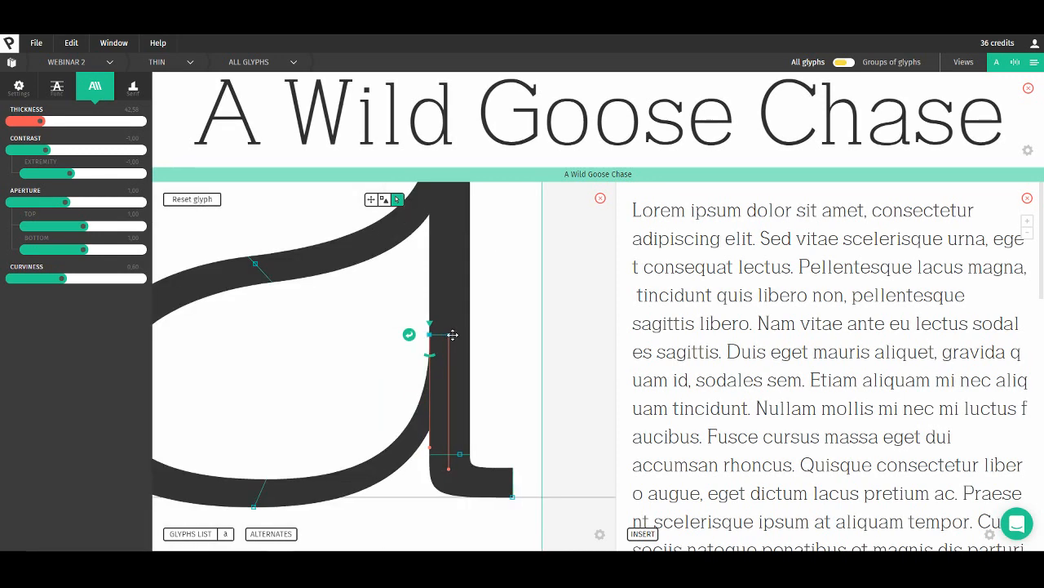
- Raise the node in the middle of the upper stroke of the a's bowl slightly
{"action": "key", "text": "space"}
{"action": "left_click_drag", "start_coordinate": [304, 350], "coordinate": [402, 353]}
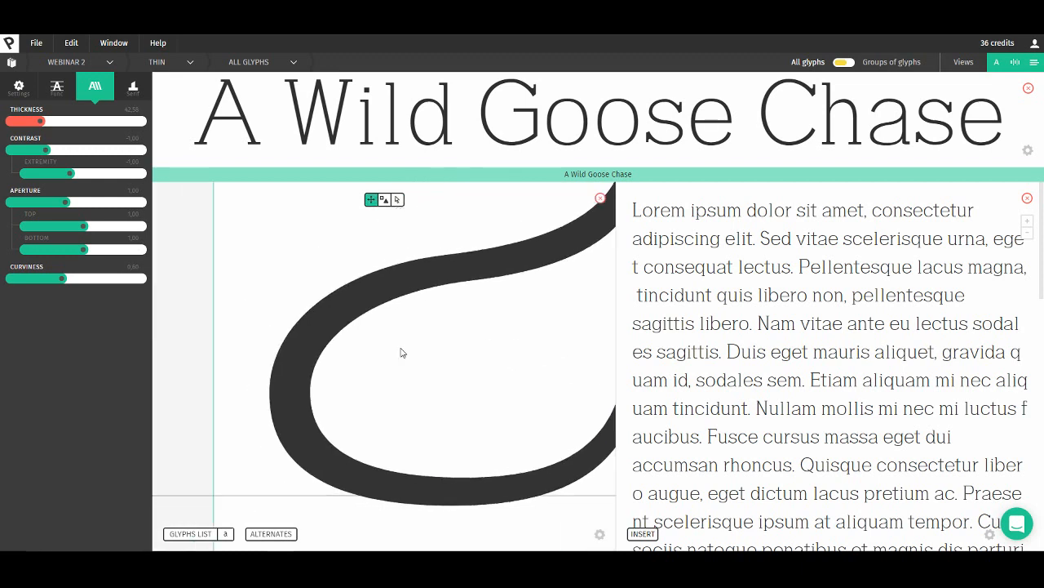
{"action": "left_click", "coordinate": [452, 268]}
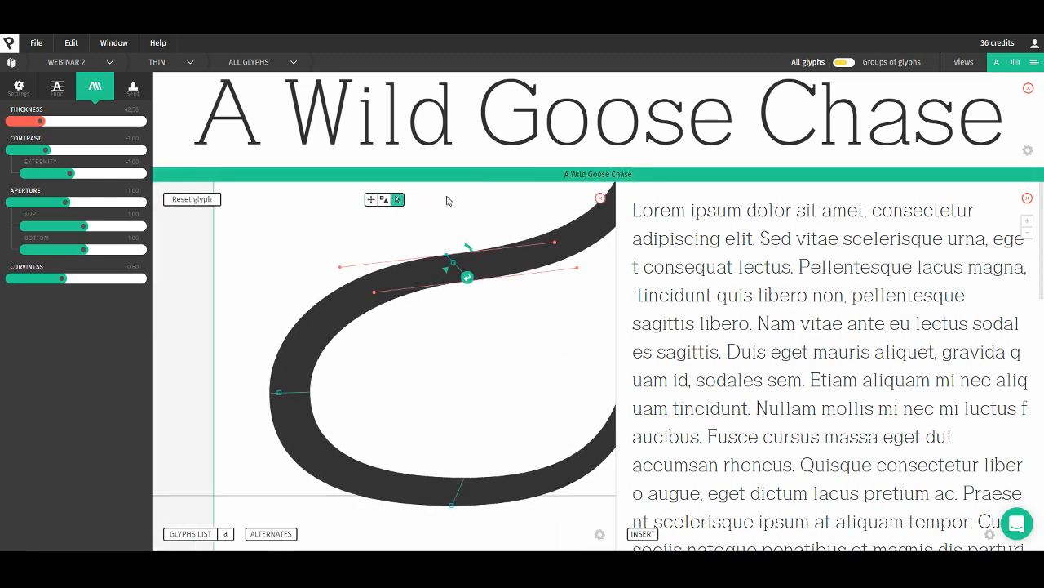
{"action": "key", "text": "space"}
{"action": "left_click_drag", "start_coordinate": [450, 223], "coordinate": [395, 318]}
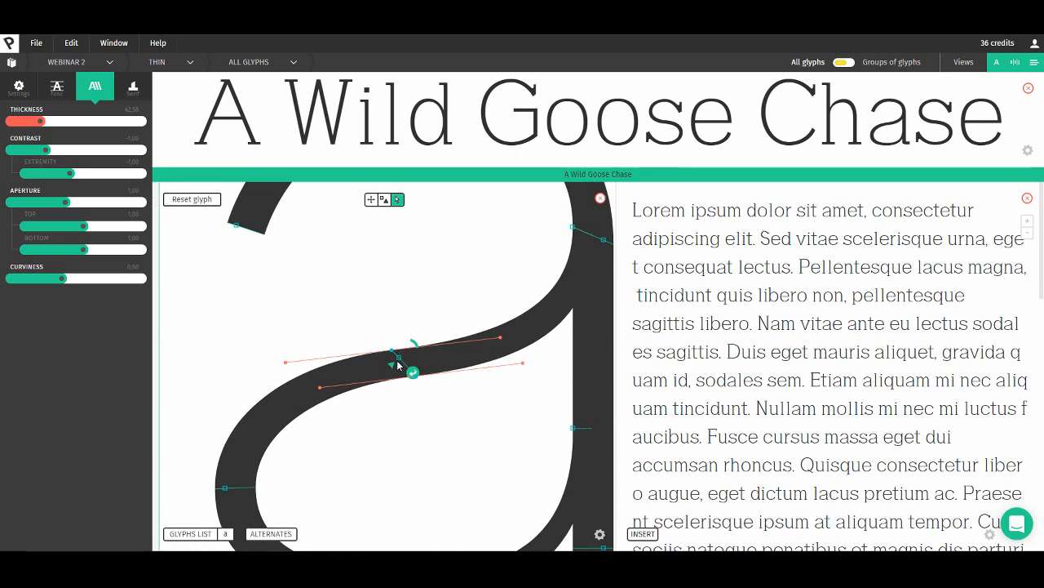
{"action": "left_click_drag", "start_coordinate": [397, 366], "coordinate": [400, 341]}
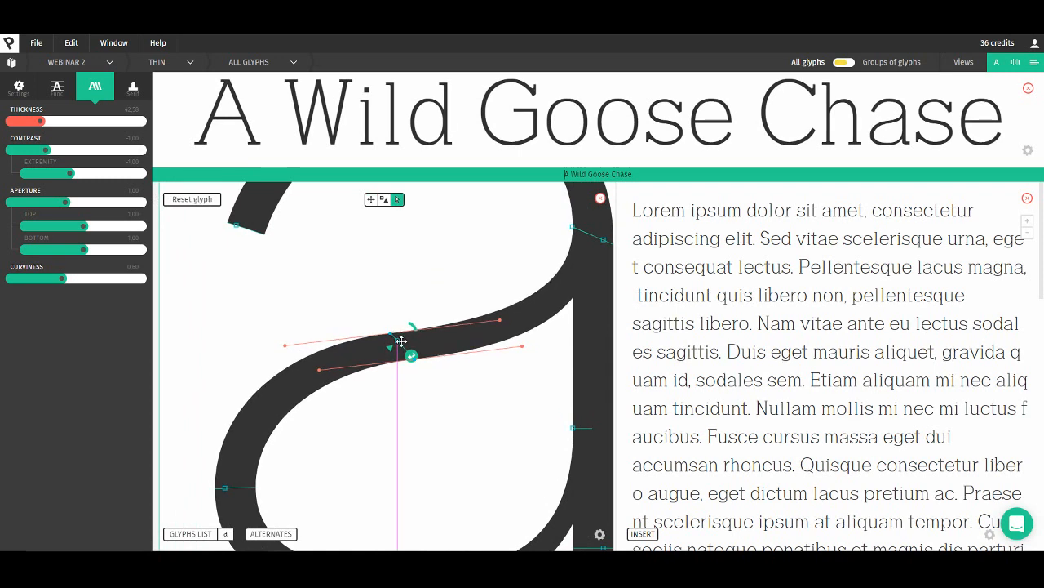
{"action": "left_click_drag", "start_coordinate": [523, 346], "coordinate": [522, 346]}
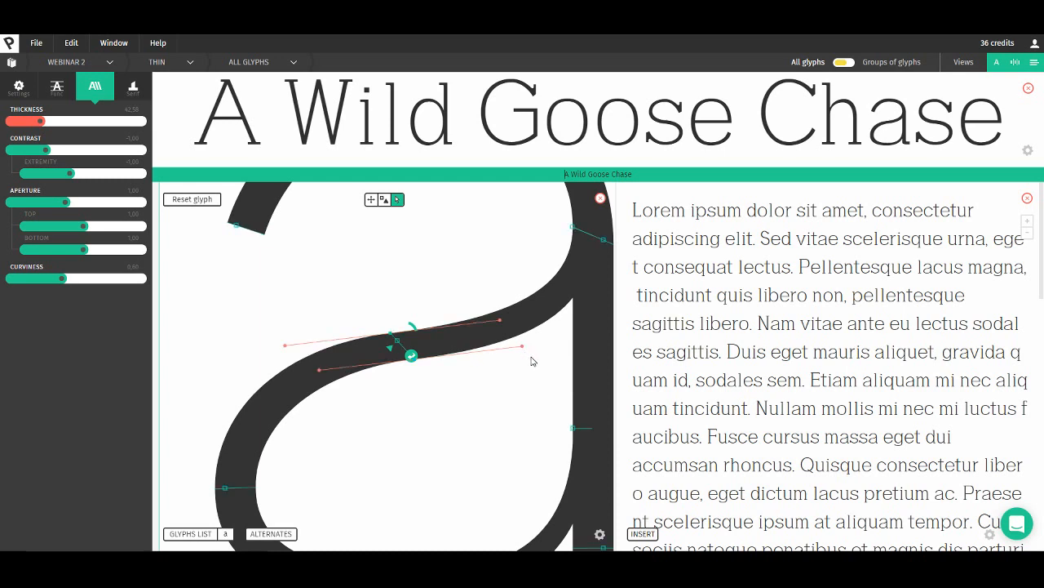
- Rotate the node on the upper stroke of the a's bowl slightly clockwise
{"action": "left_click", "coordinate": [602, 241]}
{"action": "left_click_drag", "start_coordinate": [527, 250], "coordinate": [443, 270]}
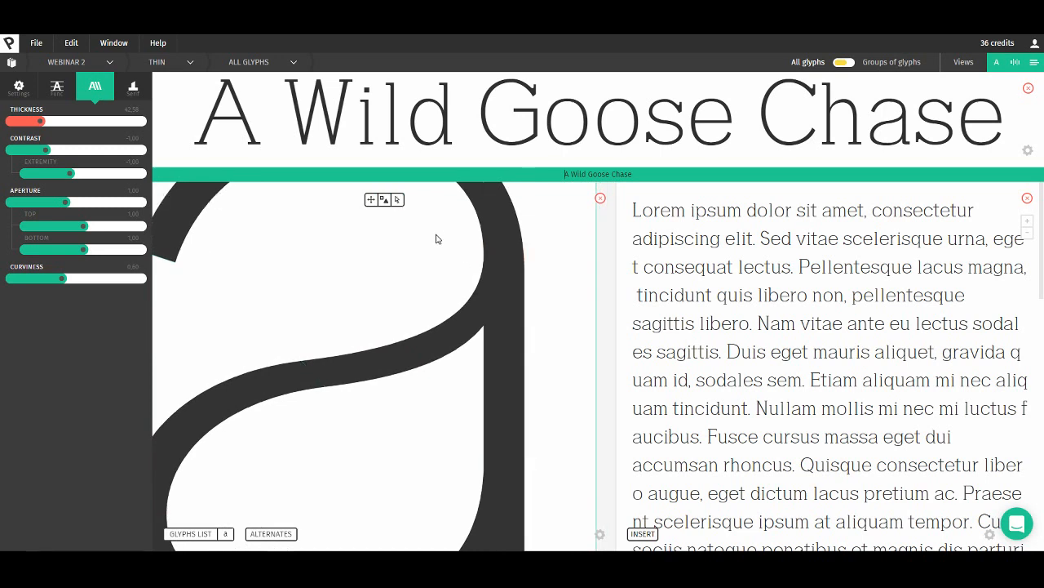
{"action": "scroll", "coordinate": [418, 248], "scroll_direction": "down", "scroll_amount": 2}
{"action": "left_click_drag", "start_coordinate": [390, 259], "coordinate": [378, 293]}
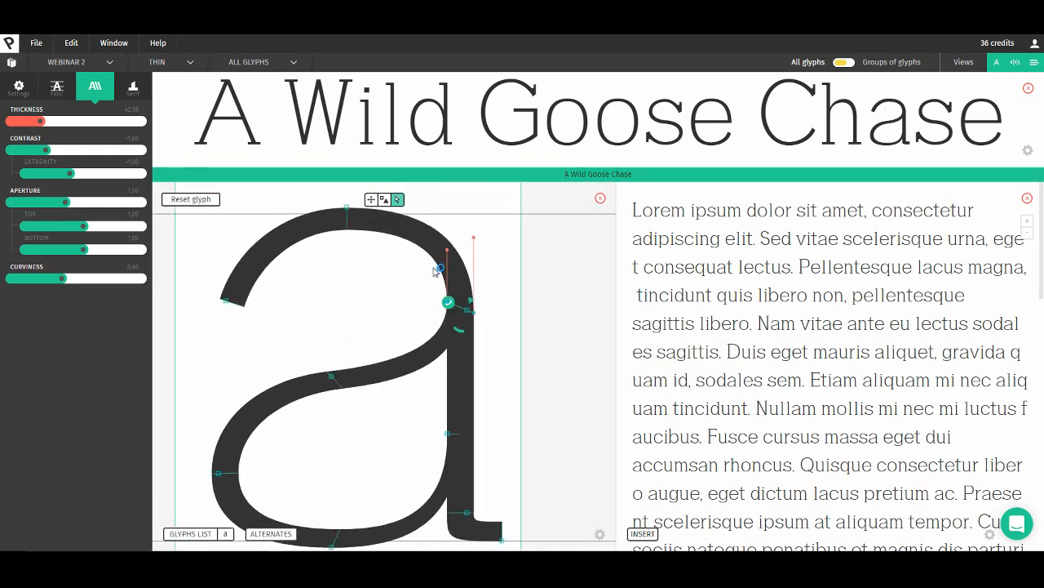
{"action": "scroll", "coordinate": [455, 319], "scroll_direction": "up", "scroll_amount": 5}
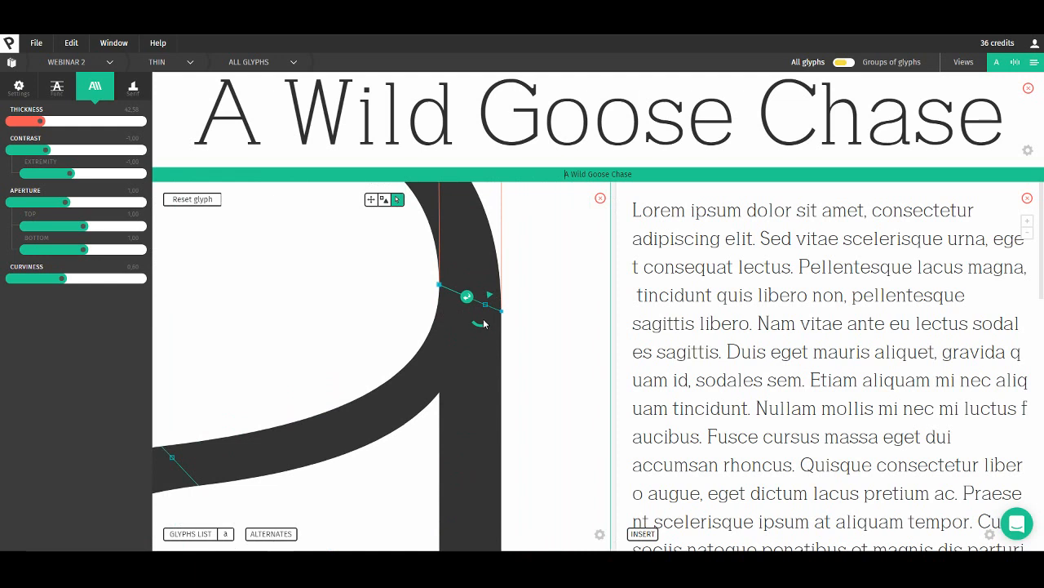
{"action": "left_click", "coordinate": [173, 457]}
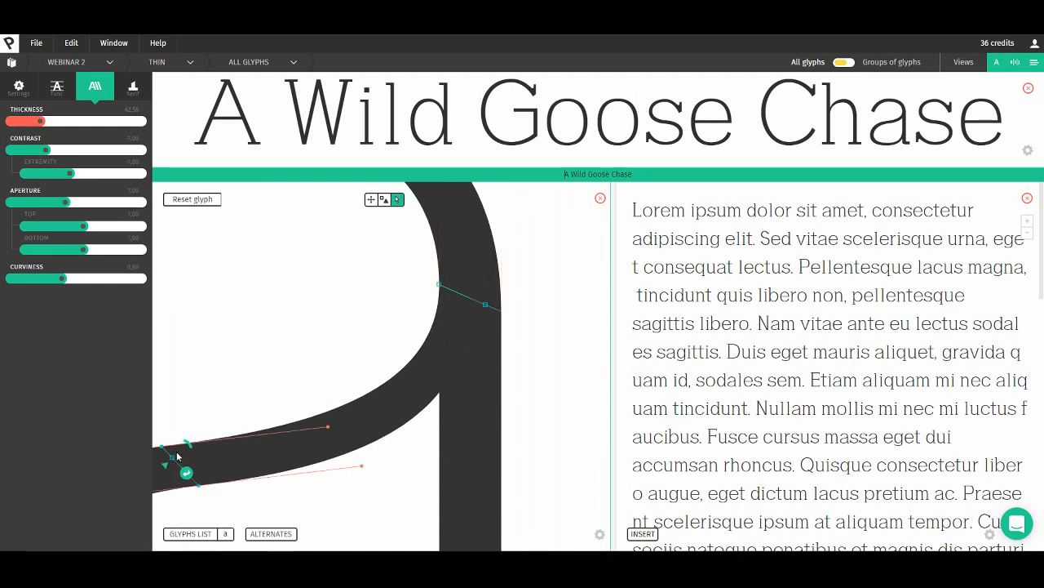
{"action": "left_click_drag", "start_coordinate": [211, 393], "coordinate": [337, 314]}
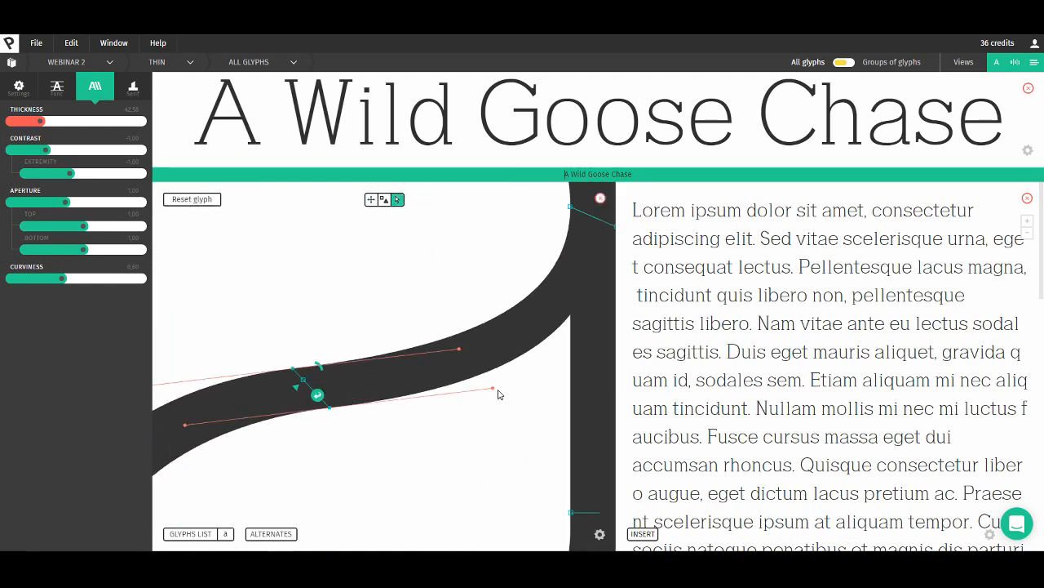
{"action": "left_click_drag", "start_coordinate": [320, 363], "coordinate": [321, 367]}
- Try tilting and widening the leftmost node of the a's bowl, and reset that node
{"action": "key", "text": "space"}
{"action": "left_click_drag", "start_coordinate": [320, 432], "coordinate": [563, 275]}
{"action": "left_click_drag", "start_coordinate": [343, 389], "coordinate": [430, 295]}
{"action": "left_click", "coordinate": [241, 347]}
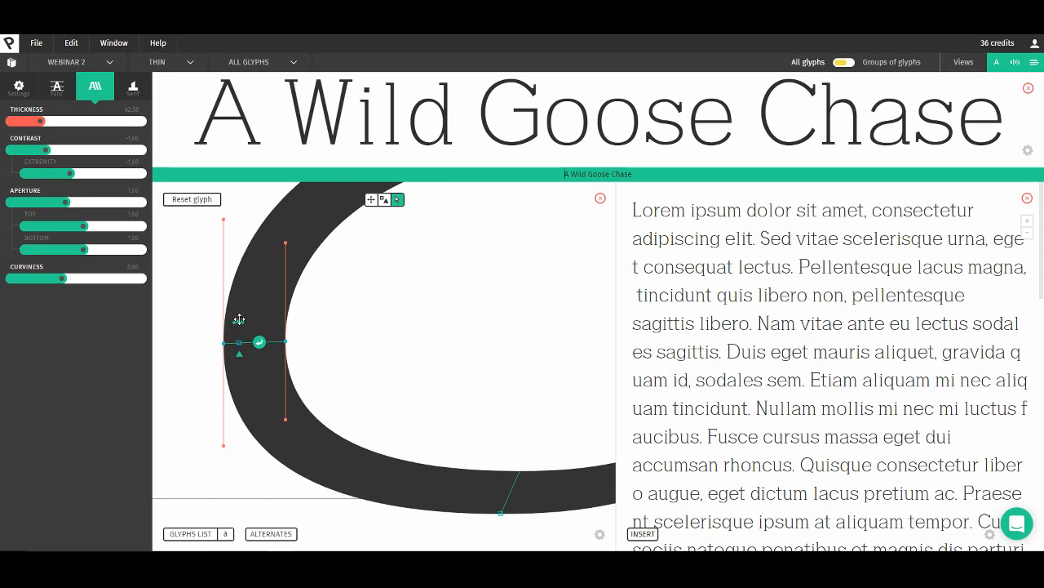
{"action": "left_click_drag", "start_coordinate": [239, 324], "coordinate": [249, 326]}
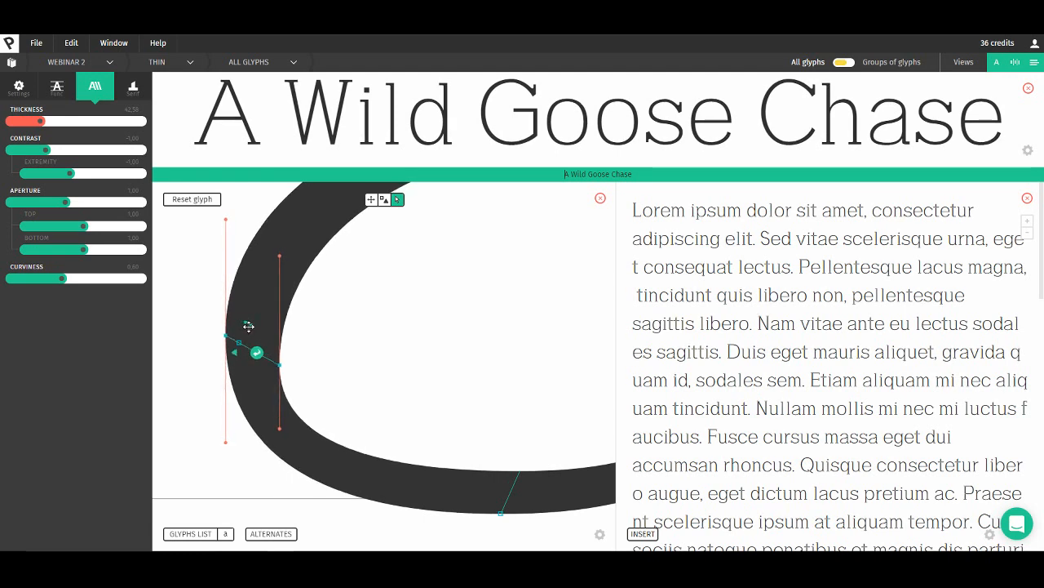
{"action": "left_click_drag", "start_coordinate": [281, 364], "coordinate": [287, 364]}
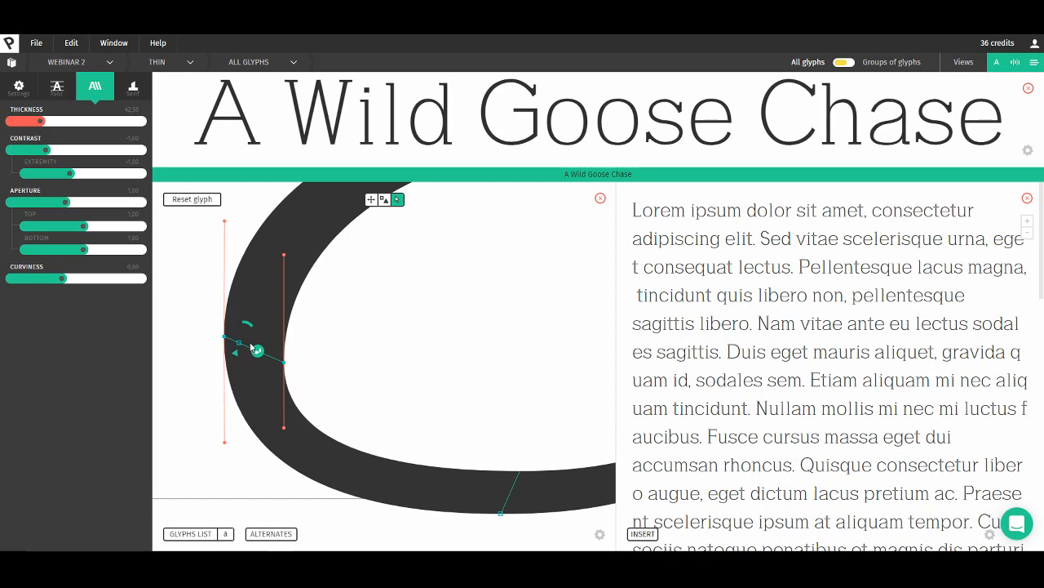
{"action": "left_click", "coordinate": [259, 351]}
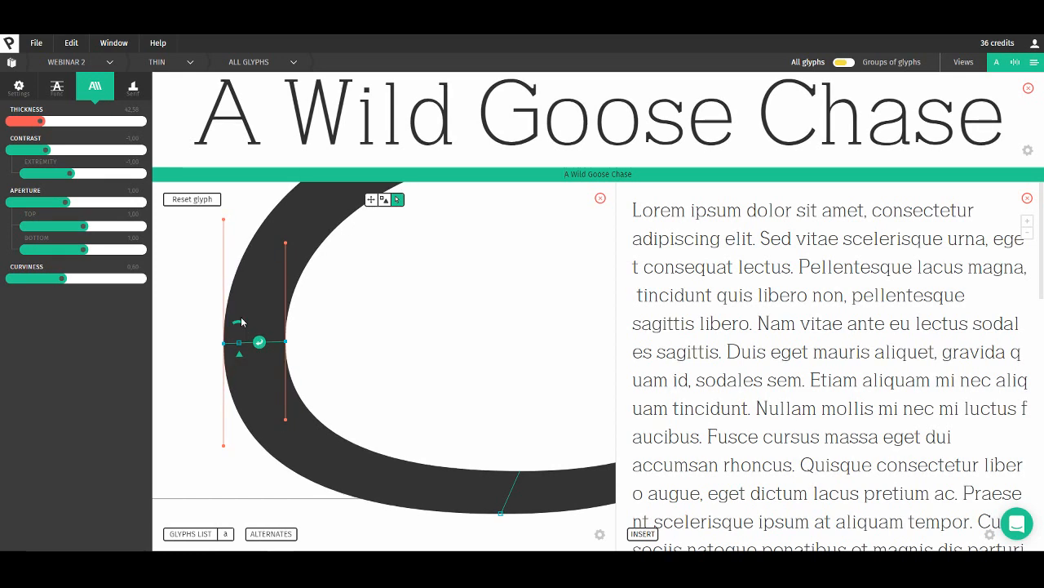
- Raise the leftmost node of the a's bowl slightly and thicken the bowl's base by moving its inner contour point up
{"action": "left_click_drag", "start_coordinate": [239, 343], "coordinate": [244, 325]}
{"action": "key", "text": "space"}
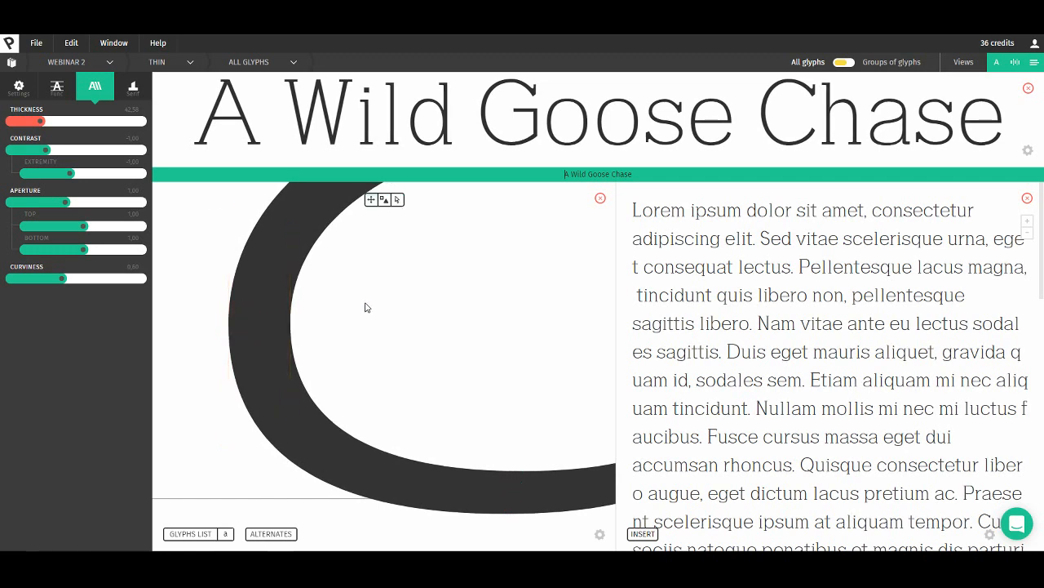
{"action": "left_click_drag", "start_coordinate": [361, 310], "coordinate": [296, 367]}
{"action": "scroll", "coordinate": [328, 326], "scroll_direction": "down", "scroll_amount": 3}
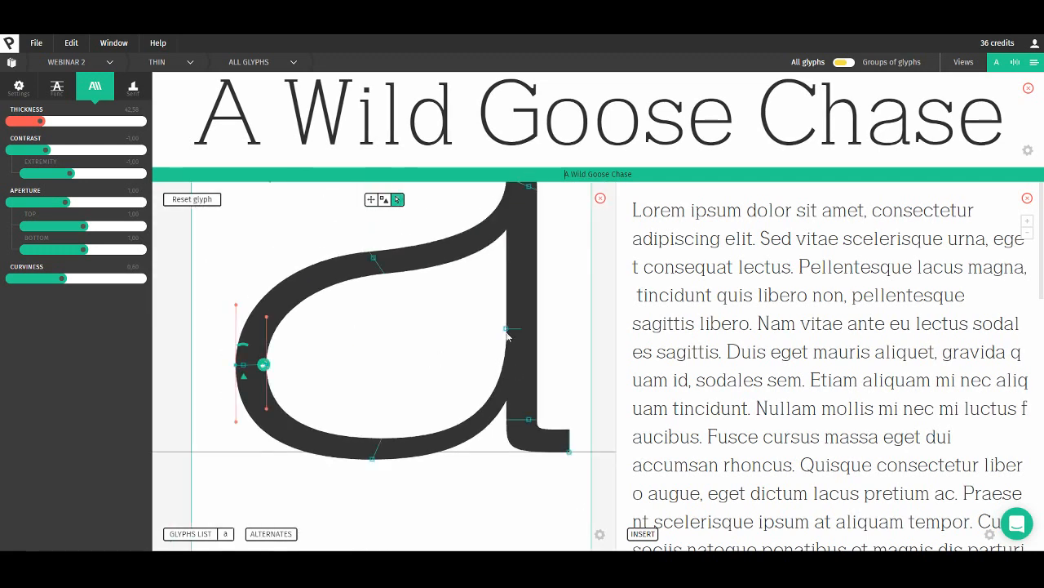
{"action": "left_click", "coordinate": [372, 455]}
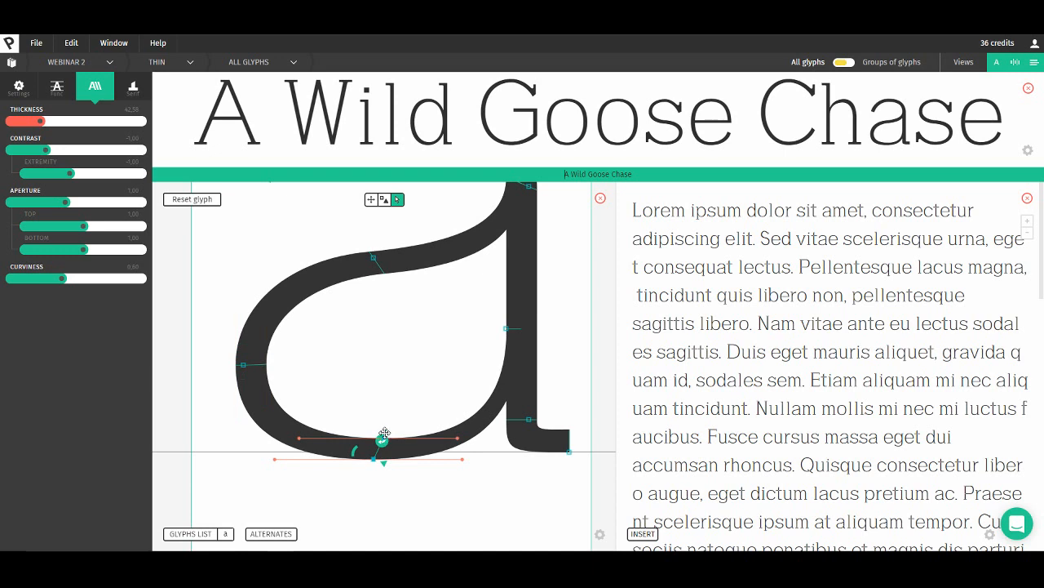
{"action": "left_click_drag", "start_coordinate": [384, 433], "coordinate": [387, 428]}
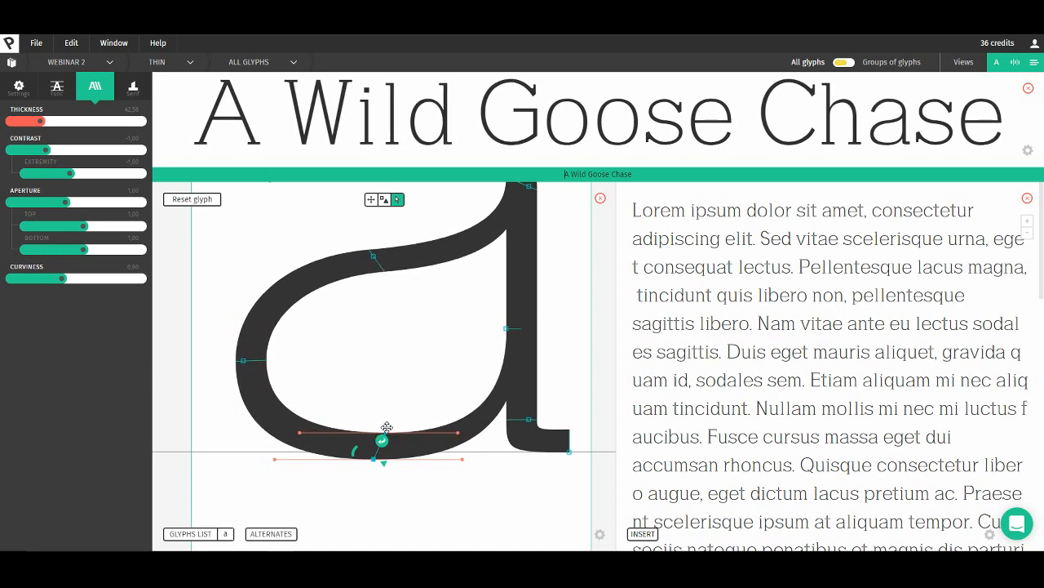
{"action": "scroll", "coordinate": [383, 387], "scroll_direction": "down", "scroll_amount": 5}
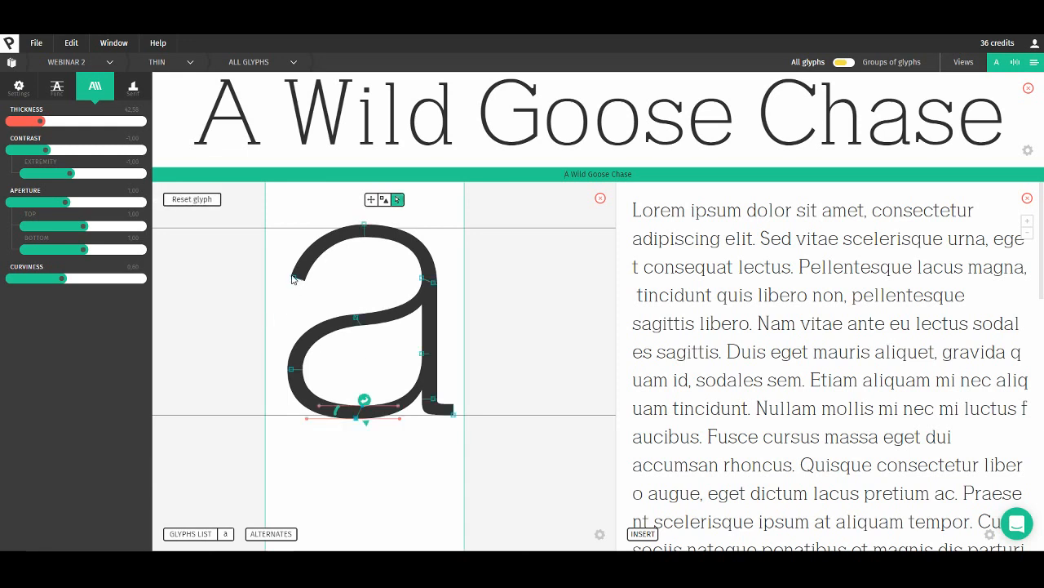
- Display the glyph h and thicken its arch at the stem by moving the joining node's contour point further into the stem
{"action": "key", "text": "space"}
{"action": "left_click_drag", "start_coordinate": [264, 330], "coordinate": [348, 312]}
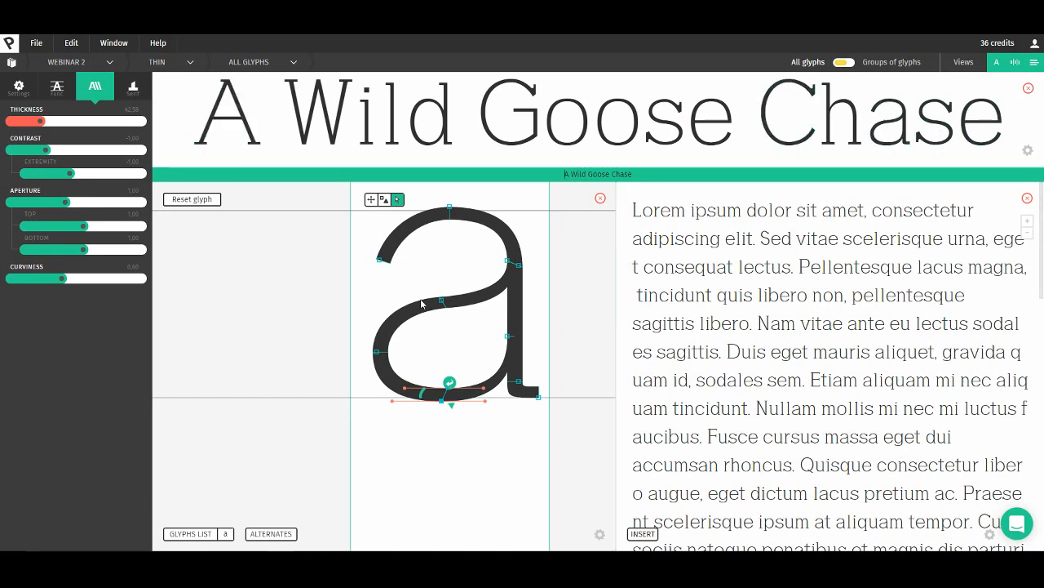
{"action": "left_click", "coordinate": [225, 534]}
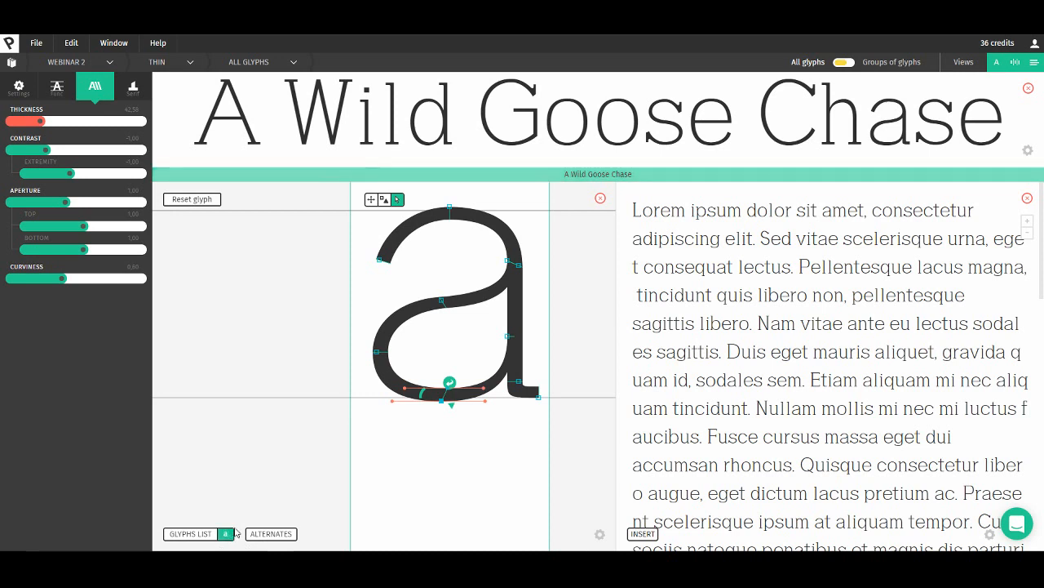
{"action": "scroll", "coordinate": [378, 364], "scroll_direction": "up", "scroll_amount": 3}
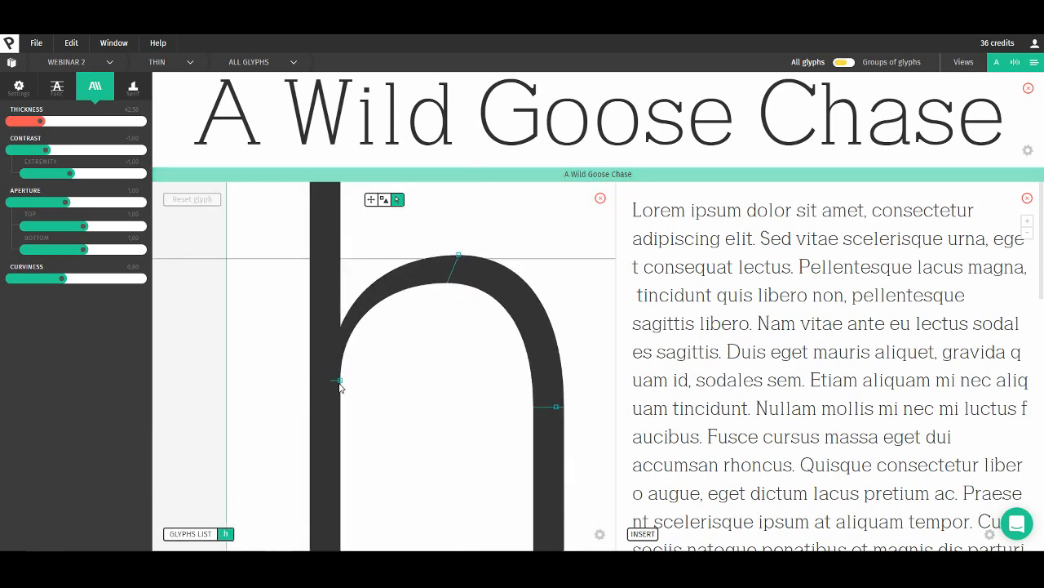
{"action": "left_click", "coordinate": [340, 383]}
{"action": "scroll", "coordinate": [332, 387], "scroll_direction": "up", "scroll_amount": 2}
{"action": "left_click_drag", "start_coordinate": [335, 381], "coordinate": [325, 378]}
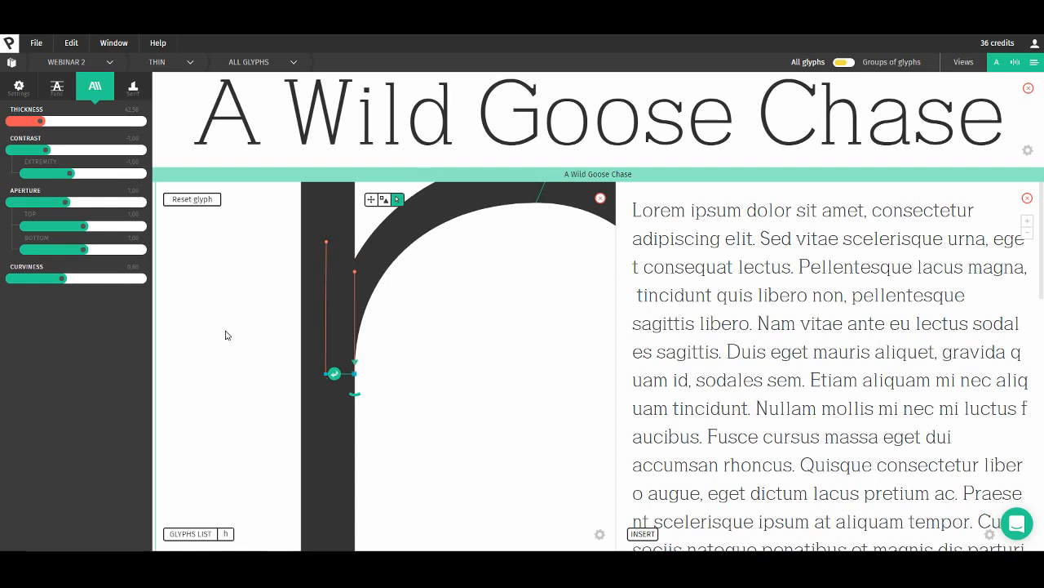
- Thin the top of the h's arch slightly by moving the top node's inner contour point upward
{"action": "key", "text": "space"}
{"action": "left_click_drag", "start_coordinate": [226, 331], "coordinate": [245, 356]}
{"action": "left_click_drag", "start_coordinate": [534, 289], "coordinate": [369, 335]}
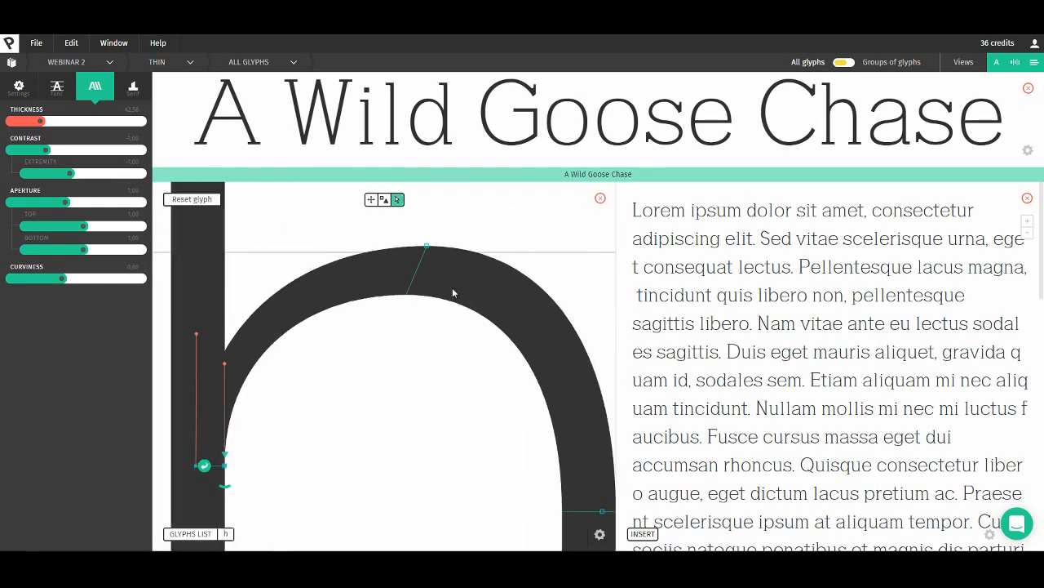
{"action": "left_click", "coordinate": [426, 247]}
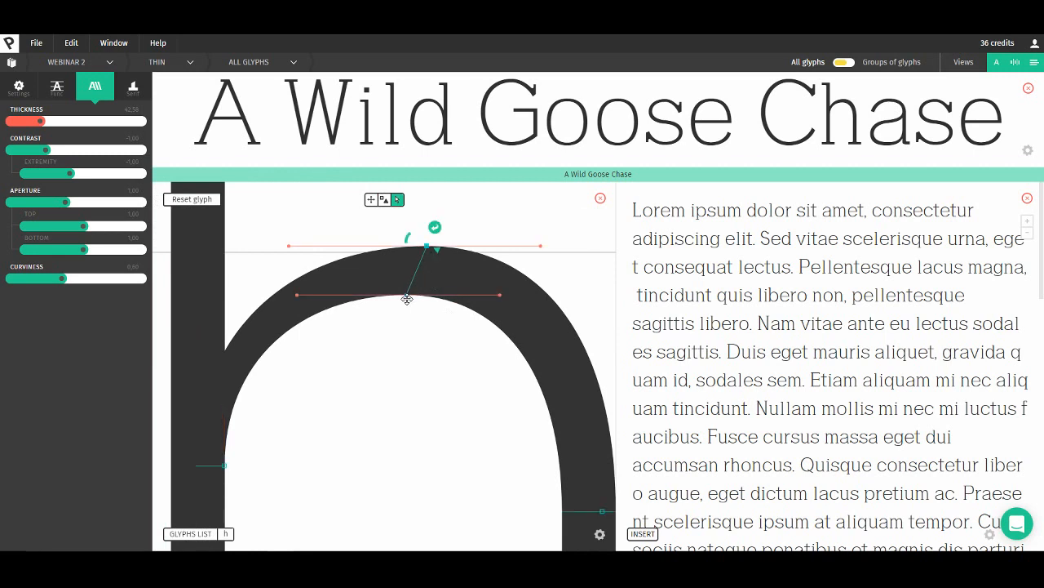
{"action": "left_click_drag", "start_coordinate": [408, 298], "coordinate": [411, 291]}
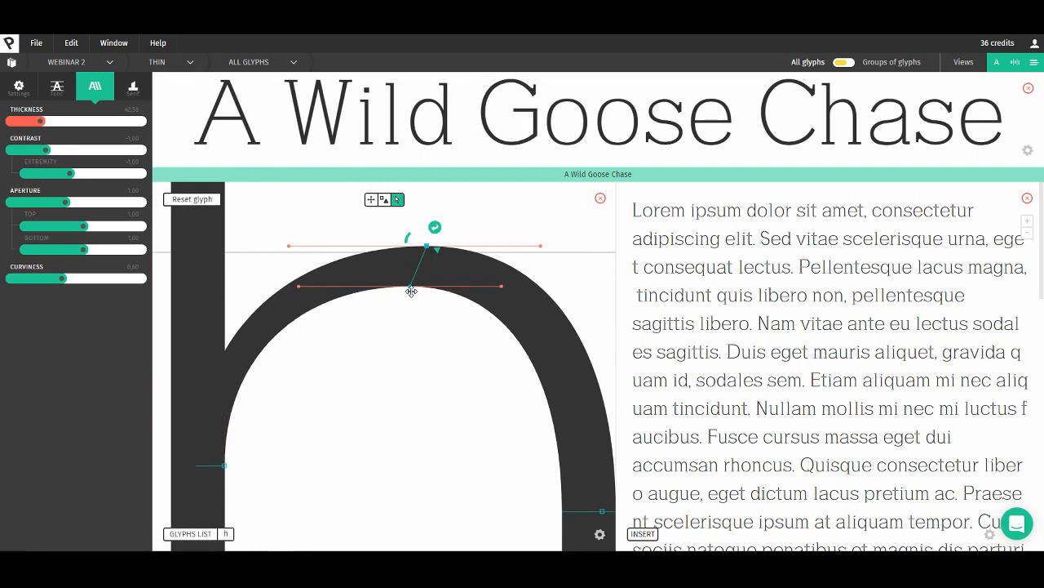
- Examine the node where the h's arch meets its right stem and the overall shape of the glyph
{"action": "key", "text": "space"}
{"action": "left_click_drag", "start_coordinate": [364, 360], "coordinate": [351, 354]}
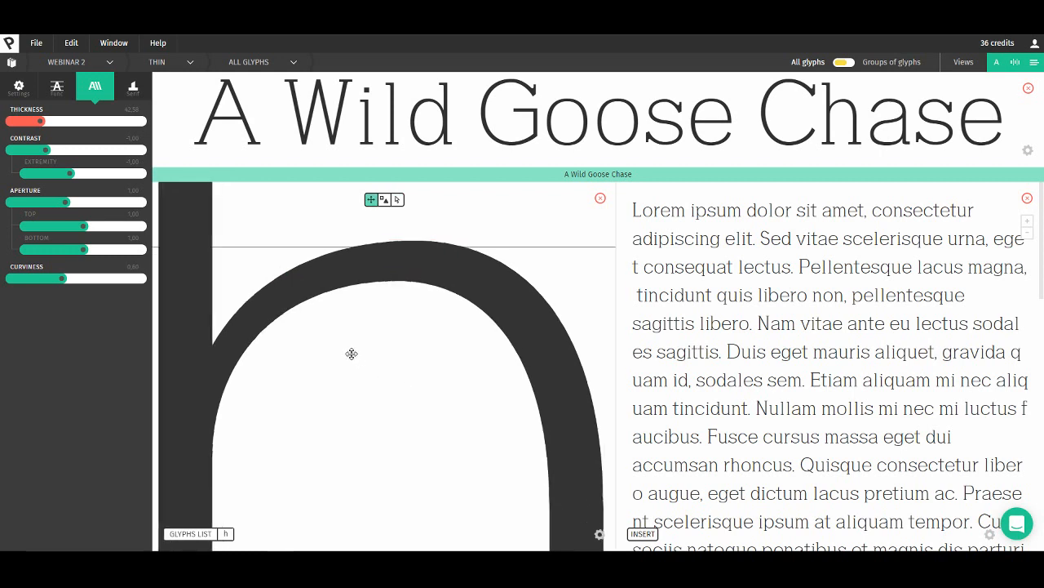
{"action": "key", "text": "space"}
{"action": "left_click_drag", "start_coordinate": [444, 369], "coordinate": [350, 305]}
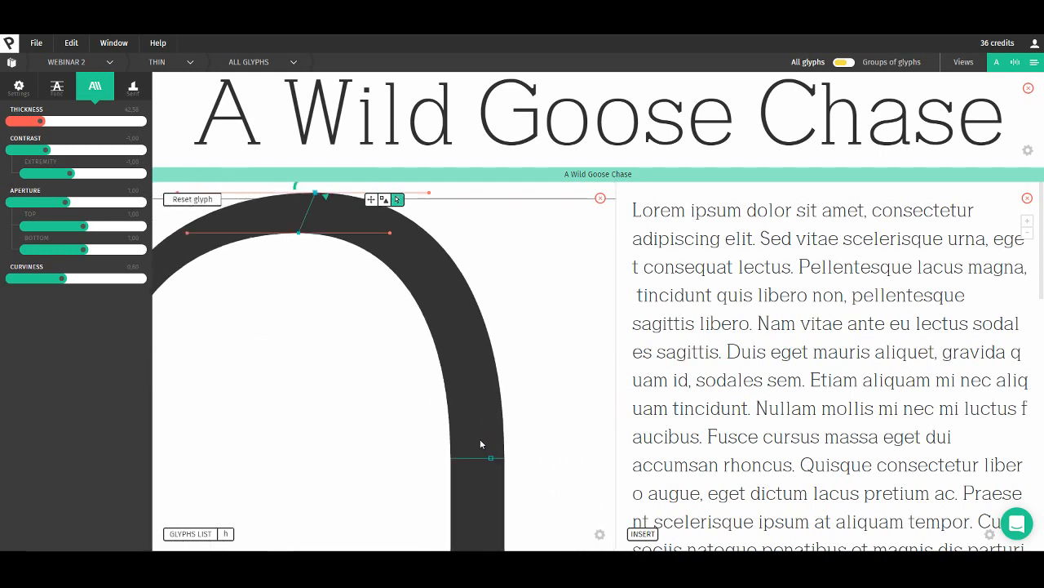
{"action": "left_click", "coordinate": [490, 458]}
{"action": "scroll", "coordinate": [470, 413], "scroll_direction": "down", "scroll_amount": 3}
{"action": "key", "text": "space"}
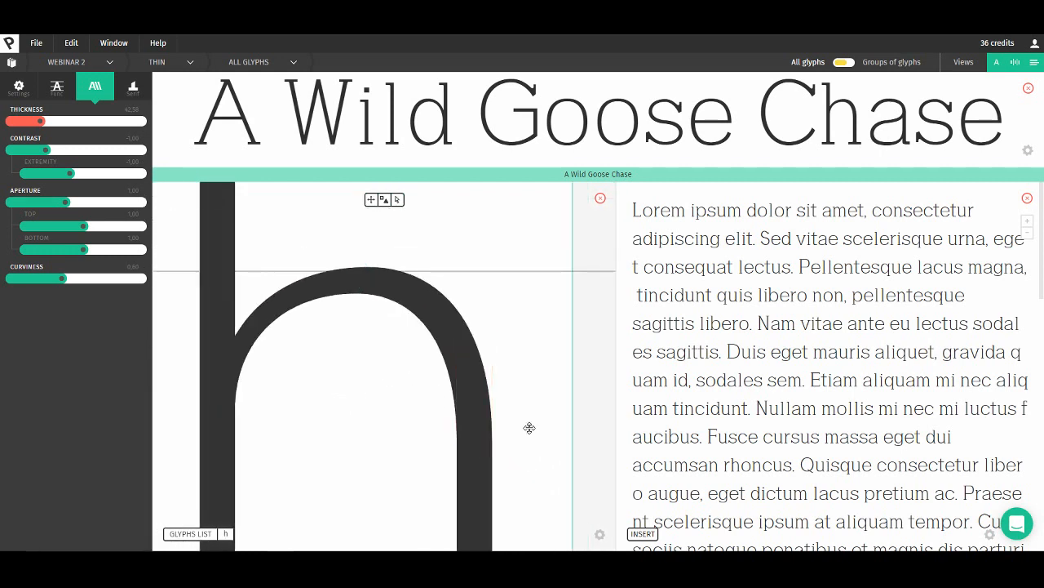
{"action": "left_click_drag", "start_coordinate": [528, 427], "coordinate": [497, 339]}
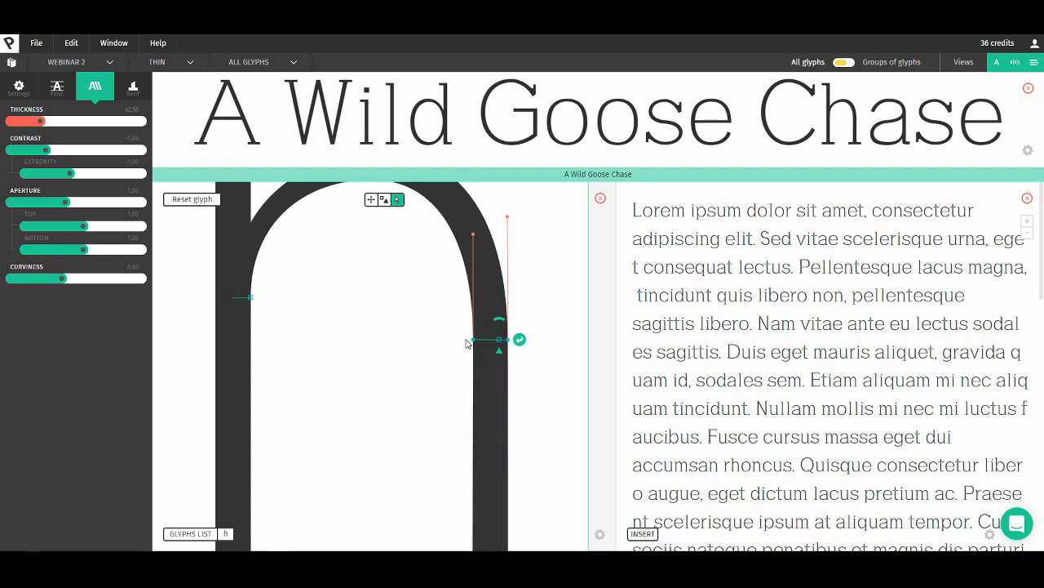
{"action": "scroll", "coordinate": [433, 328], "scroll_direction": "down", "scroll_amount": 3}
{"action": "scroll", "coordinate": [436, 323], "scroll_direction": "down", "scroll_amount": 3}
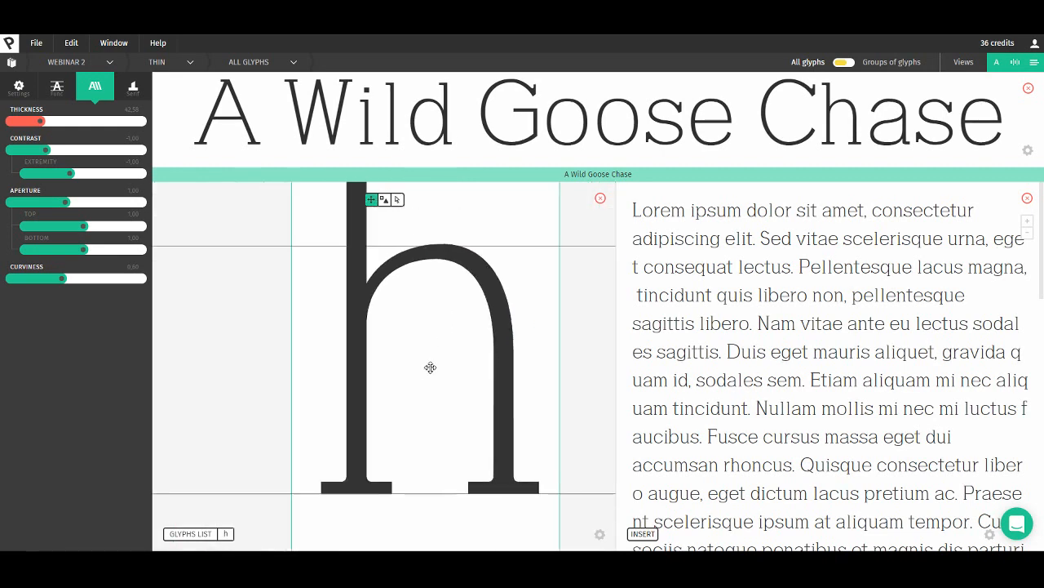
{"action": "key", "text": "space"}
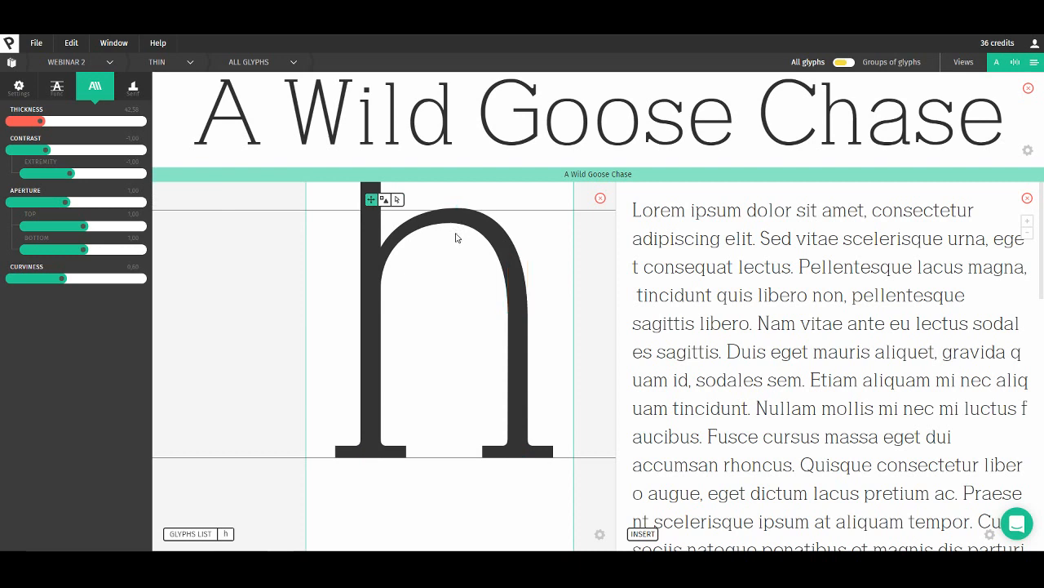
{"action": "key", "text": "space"}
{"action": "left_click_drag", "start_coordinate": [473, 280], "coordinate": [462, 315]}
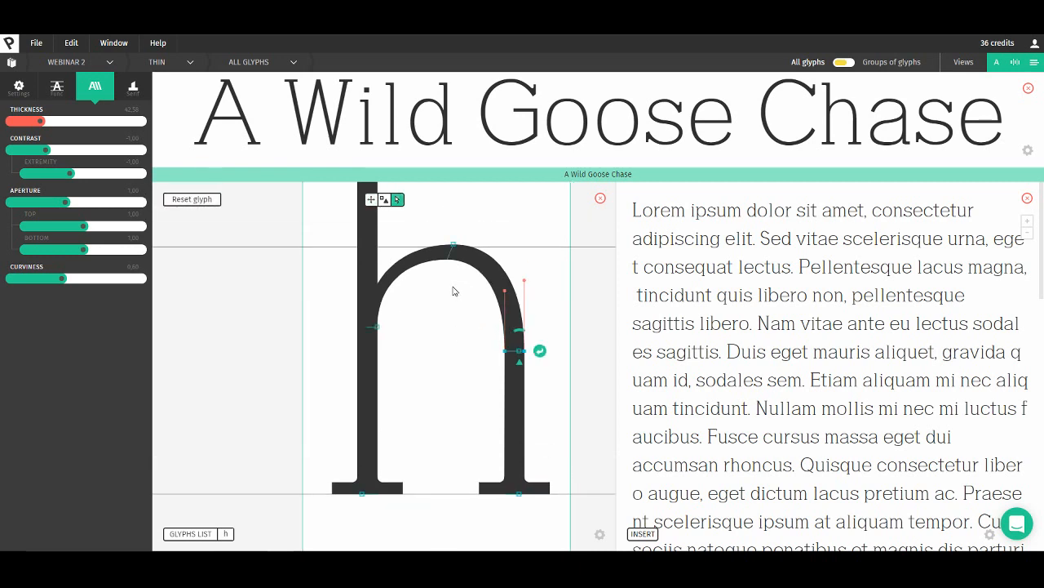
- Reduce the serif height to about 17 in the serif settings
{"action": "left_click", "coordinate": [132, 87]}
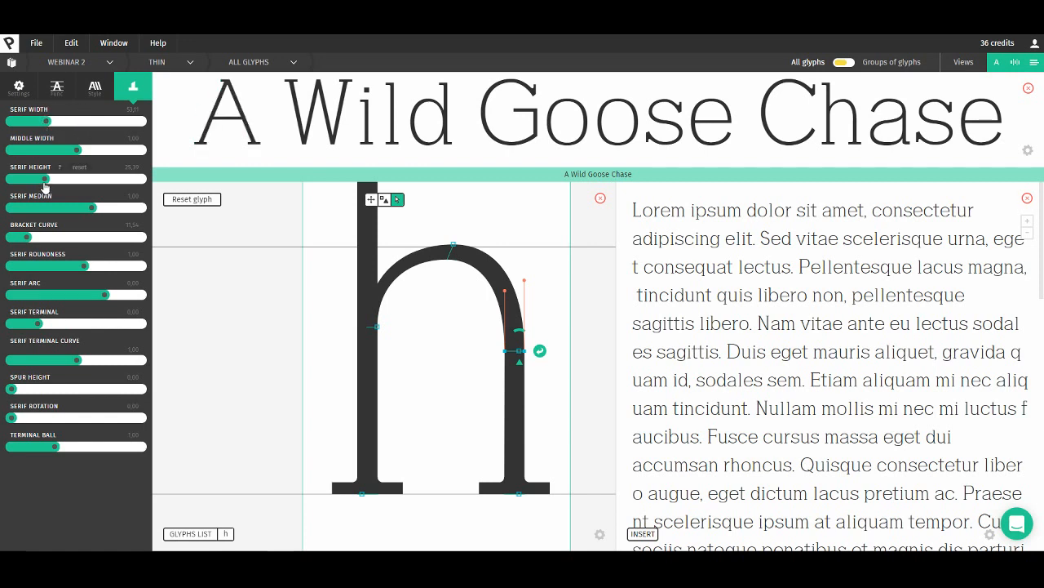
{"action": "left_click_drag", "start_coordinate": [45, 188], "coordinate": [33, 189]}
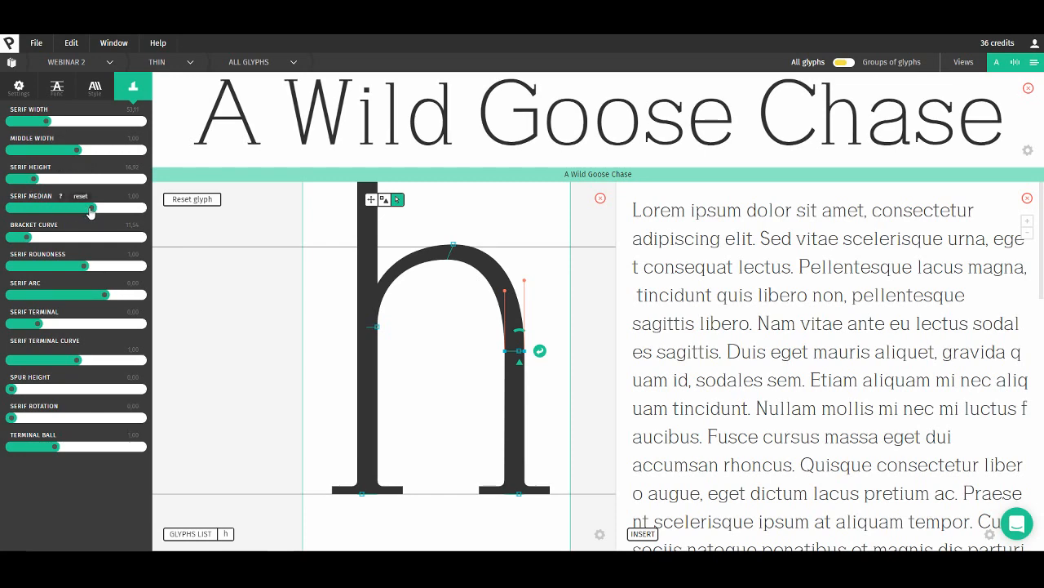
- Narrow the serif width to about 39 and lower the serif median to about 0.78 for all glyphs
{"action": "left_click_drag", "start_coordinate": [46, 123], "coordinate": [35, 128]}
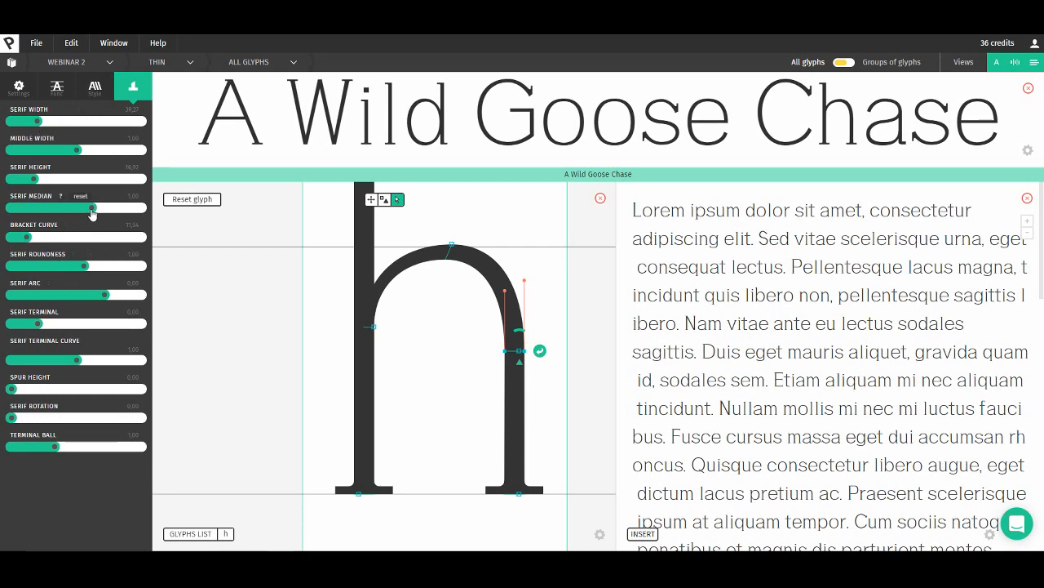
{"action": "left_click_drag", "start_coordinate": [90, 213], "coordinate": [79, 213]}
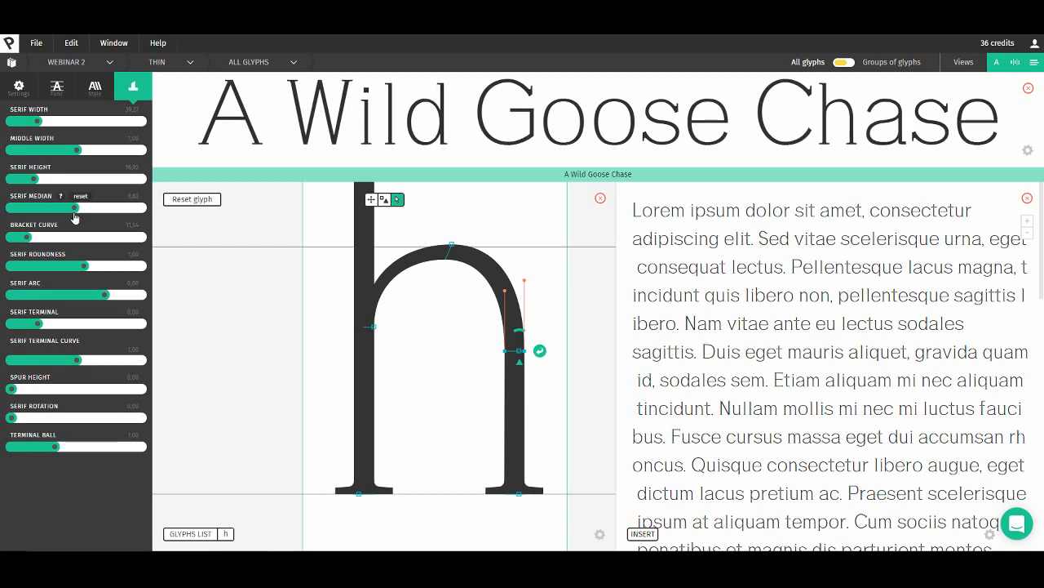
{"action": "scroll", "coordinate": [375, 480], "scroll_direction": "up", "scroll_amount": 5}
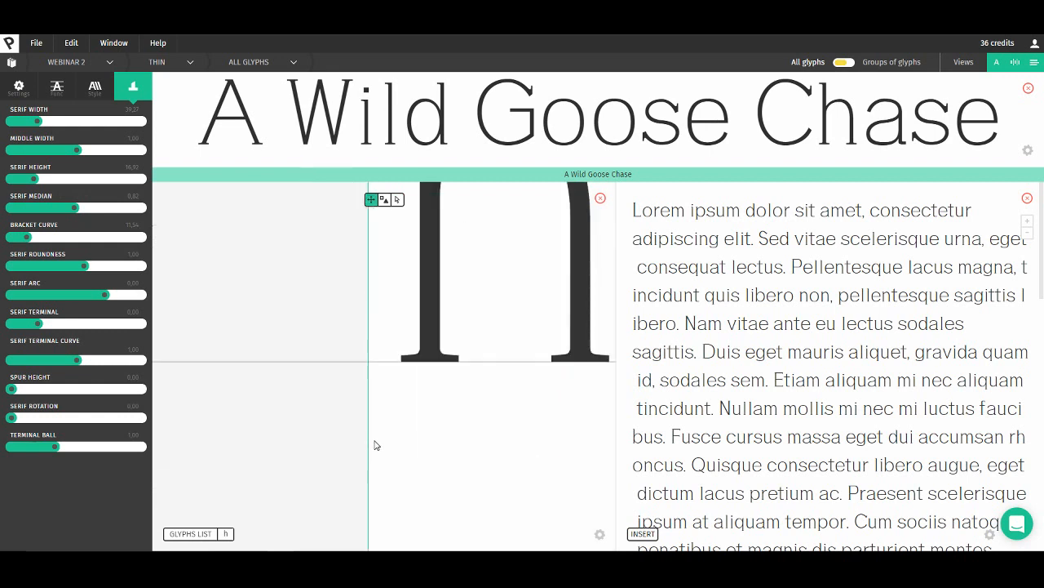
{"action": "scroll", "coordinate": [492, 325], "scroll_direction": "up", "scroll_amount": 2}
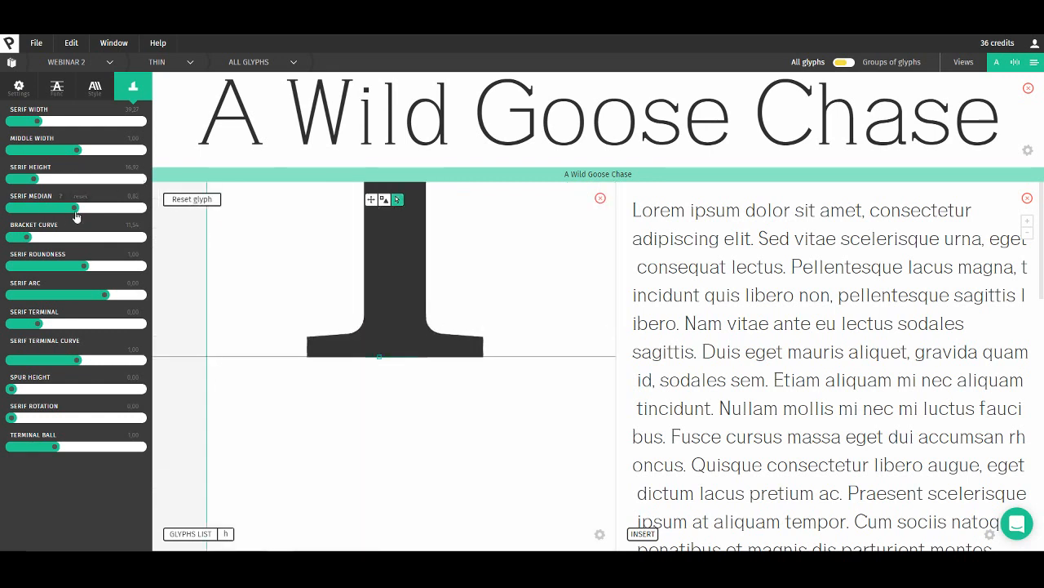
{"action": "left_click_drag", "start_coordinate": [75, 211], "coordinate": [45, 216]}
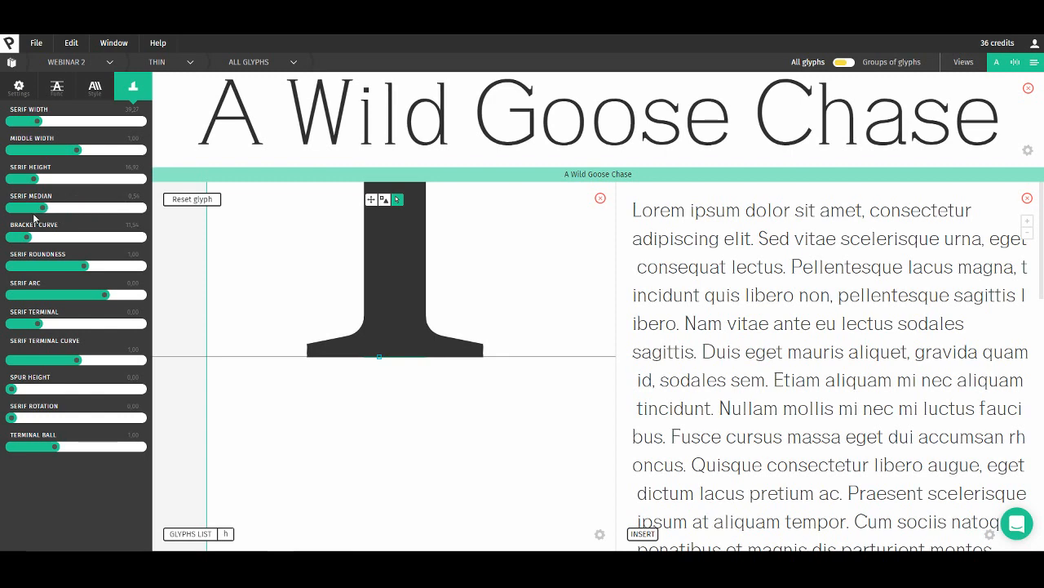
{"action": "left_click", "coordinate": [84, 213]}
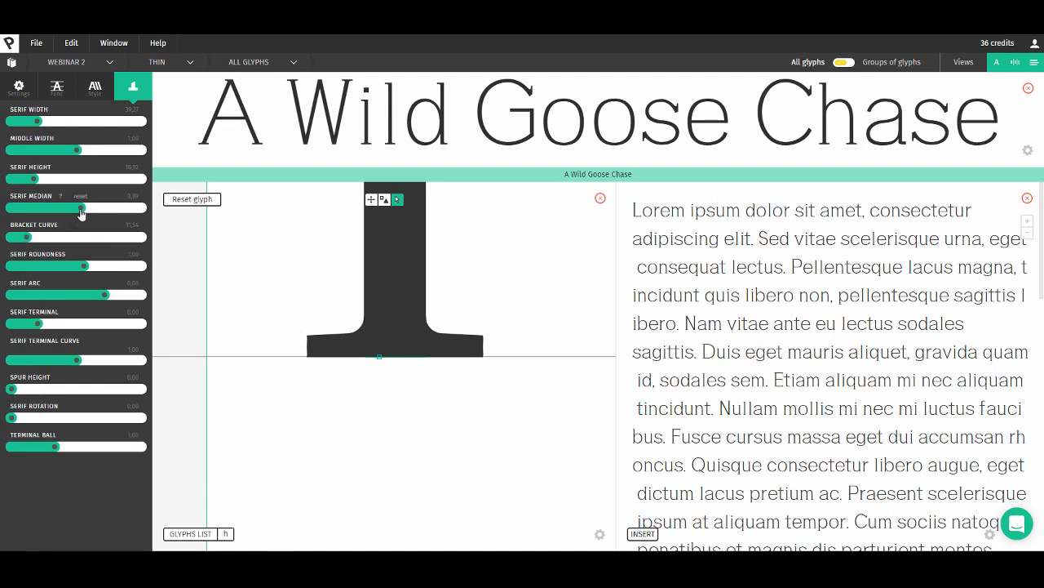
{"action": "left_click_drag", "start_coordinate": [81, 212], "coordinate": [70, 215]}
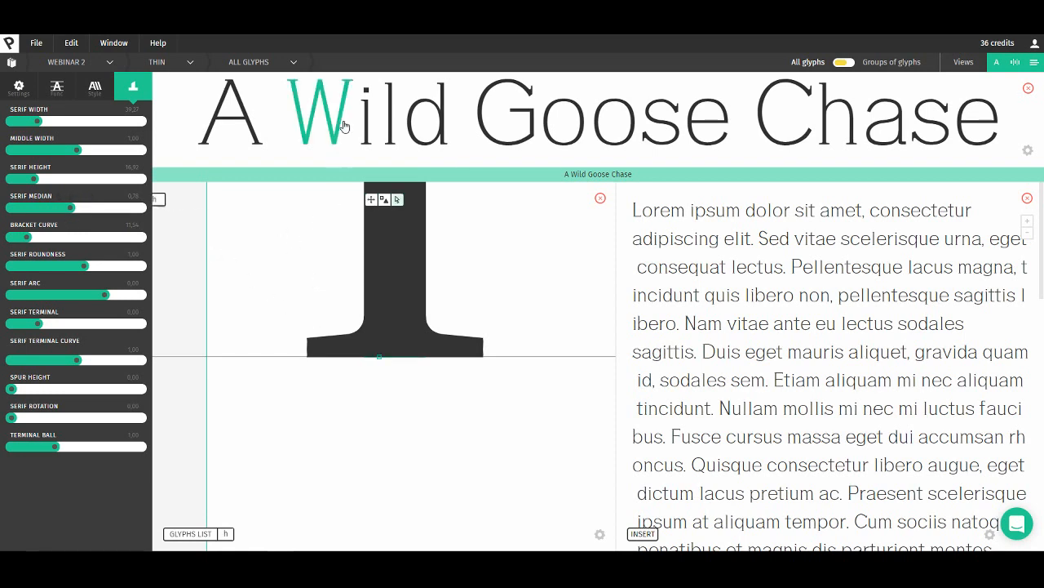
- Switch to the Serifs glyph group and display the glyph s in the glyph view
{"action": "left_click", "coordinate": [252, 62]}
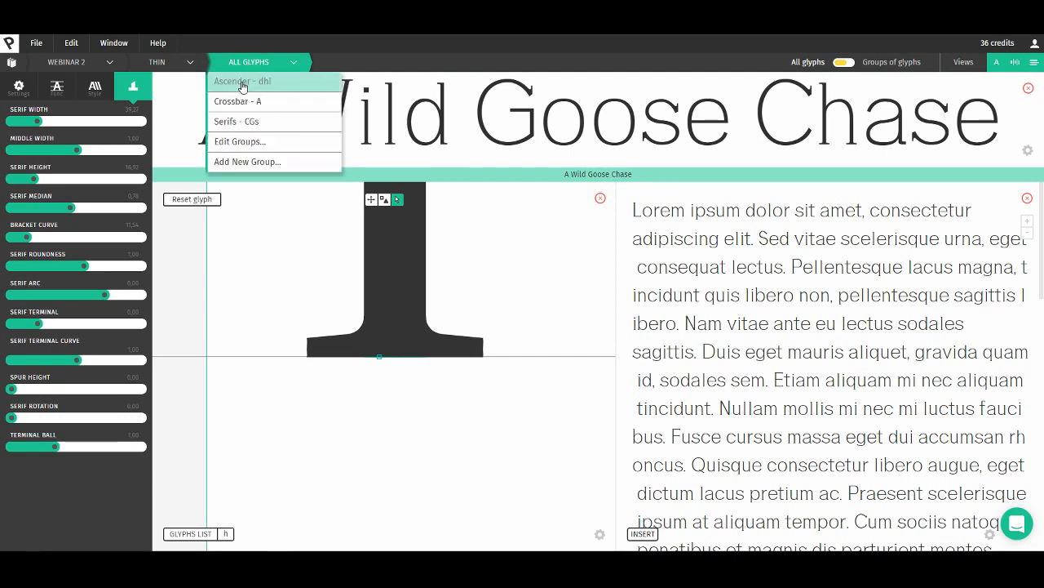
{"action": "left_click", "coordinate": [274, 120]}
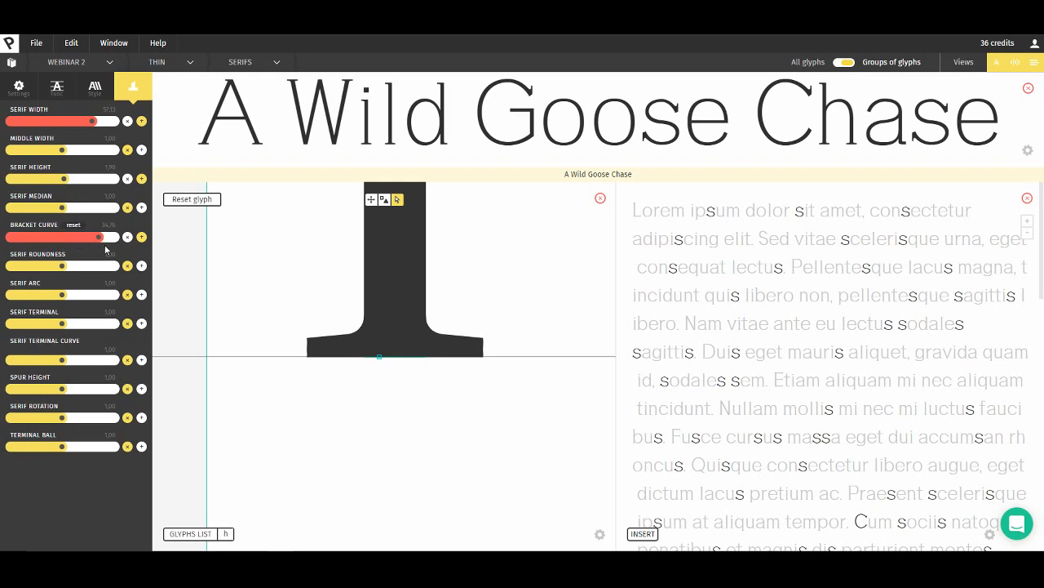
{"action": "double_click", "coordinate": [291, 435]}
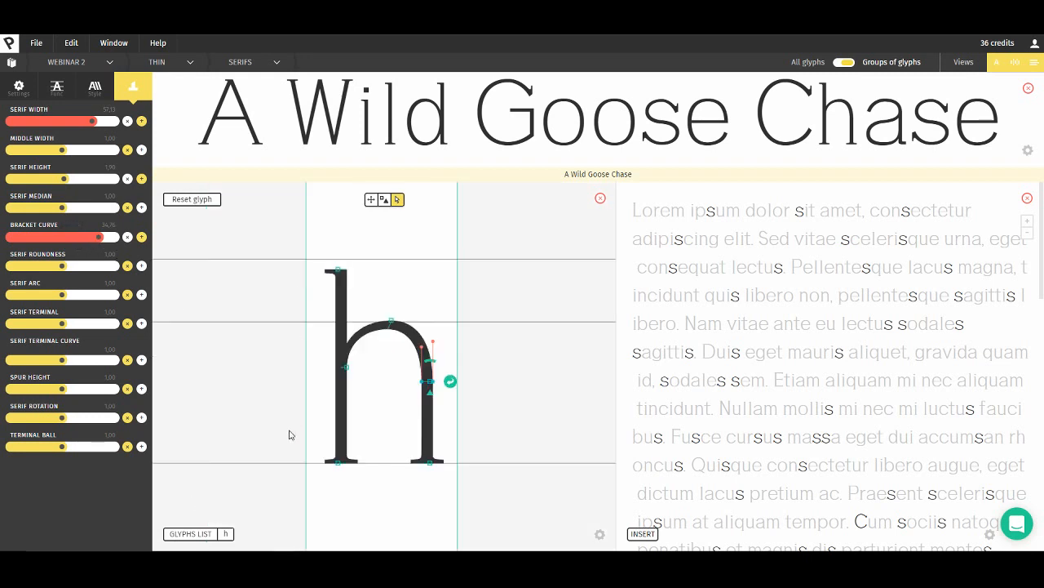
{"action": "left_click", "coordinate": [228, 534]}
{"action": "type", "text": "s"}
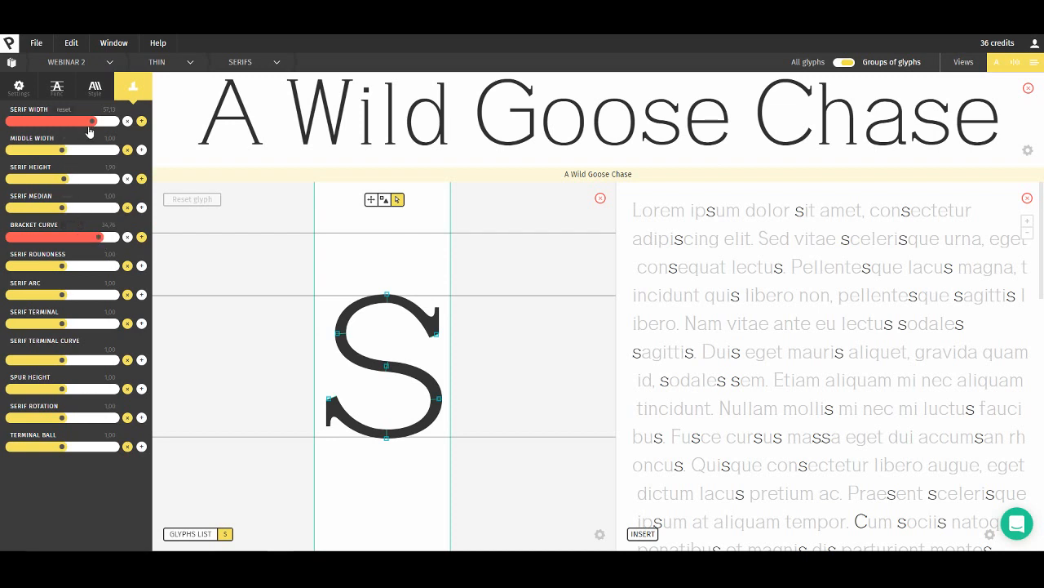
- Set the Serifs group's serif width to about 68, serif height to about 9 and bracket curve to about 4.8
{"action": "left_click_drag", "start_coordinate": [88, 127], "coordinate": [98, 122]}
{"action": "left_click_drag", "start_coordinate": [104, 124], "coordinate": [102, 124]}
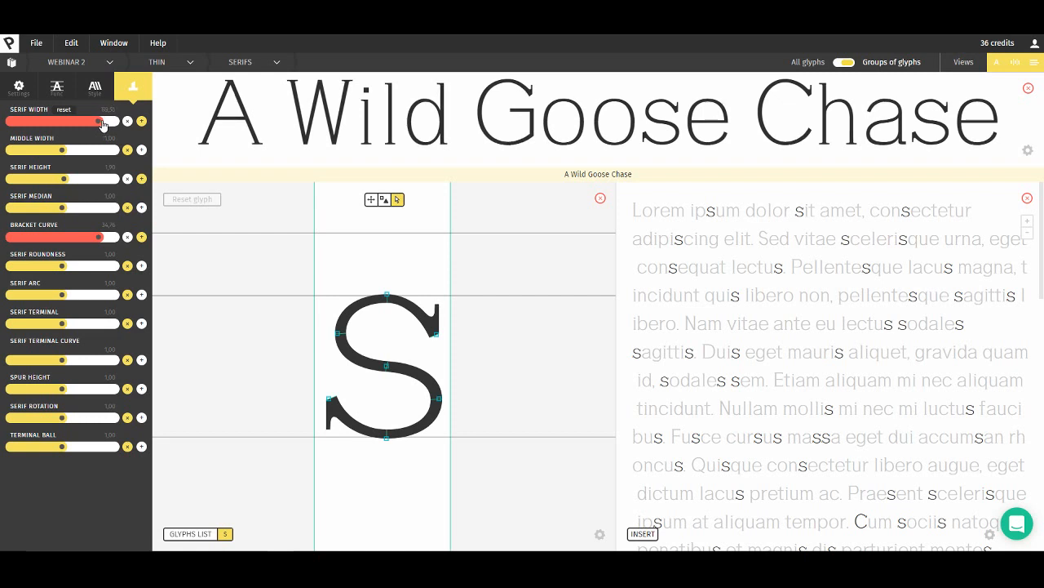
{"action": "left_click", "coordinate": [68, 179]}
{"action": "left_click_drag", "start_coordinate": [68, 180], "coordinate": [73, 180]}
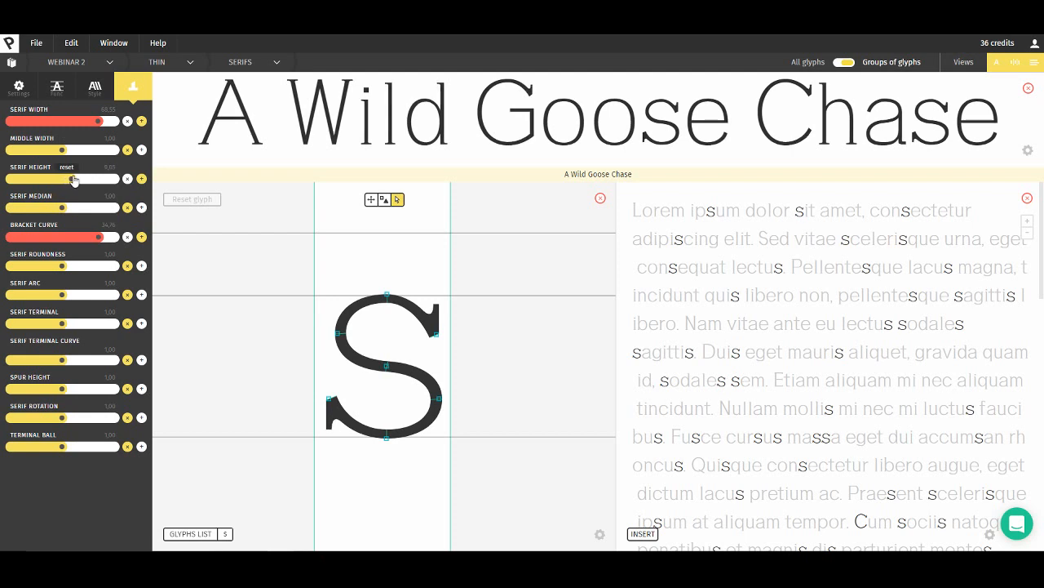
{"action": "left_click_drag", "start_coordinate": [98, 237], "coordinate": [70, 248]}
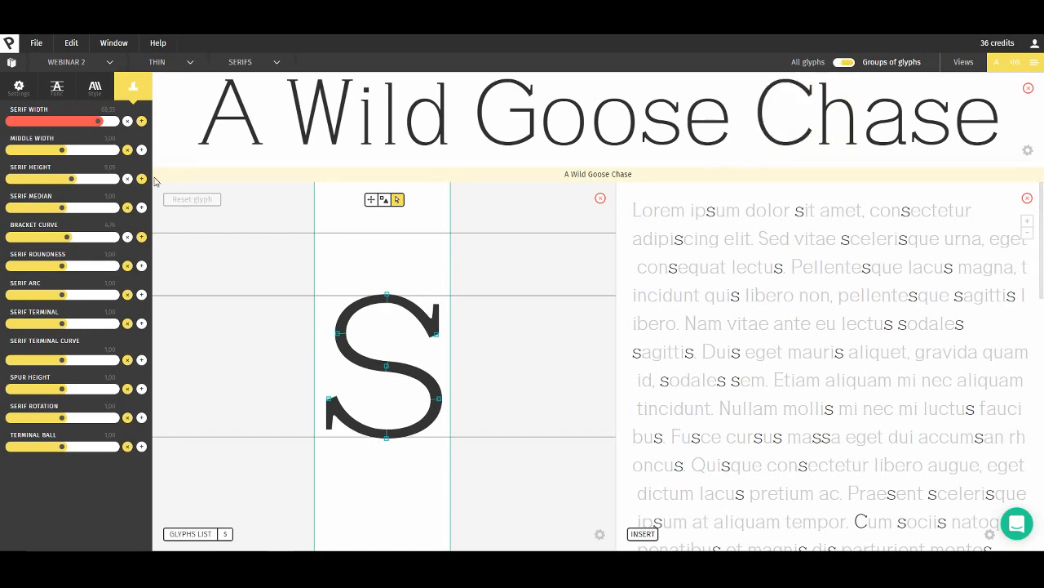
- Return to editing all glyphs and reduce the text size of the paragraph preview
{"action": "left_click", "coordinate": [846, 67]}
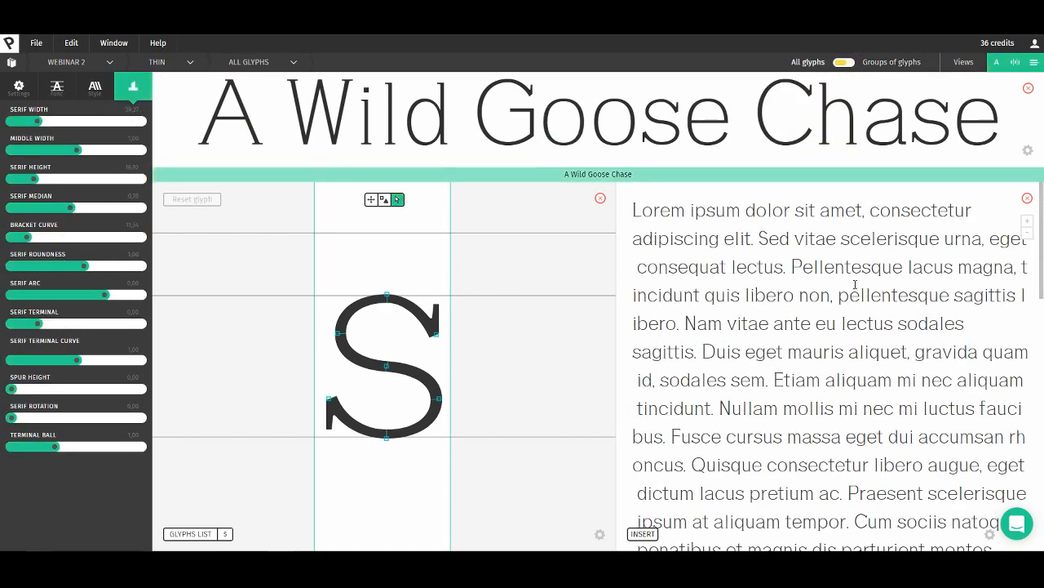
{"action": "left_click", "coordinate": [1027, 234]}
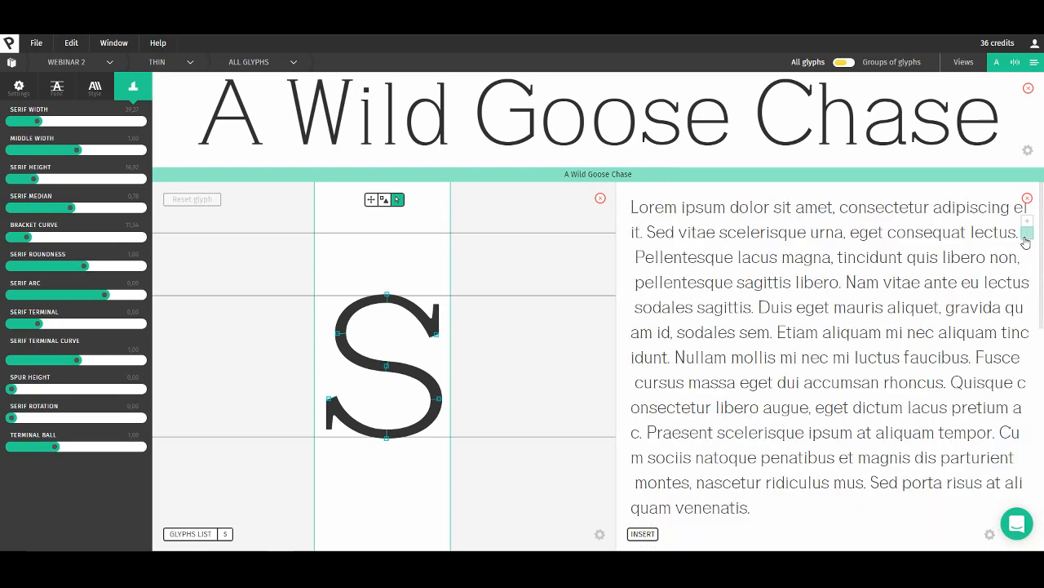
{"action": "left_click", "coordinate": [1026, 234]}
{"action": "left_click", "coordinate": [1026, 233]}
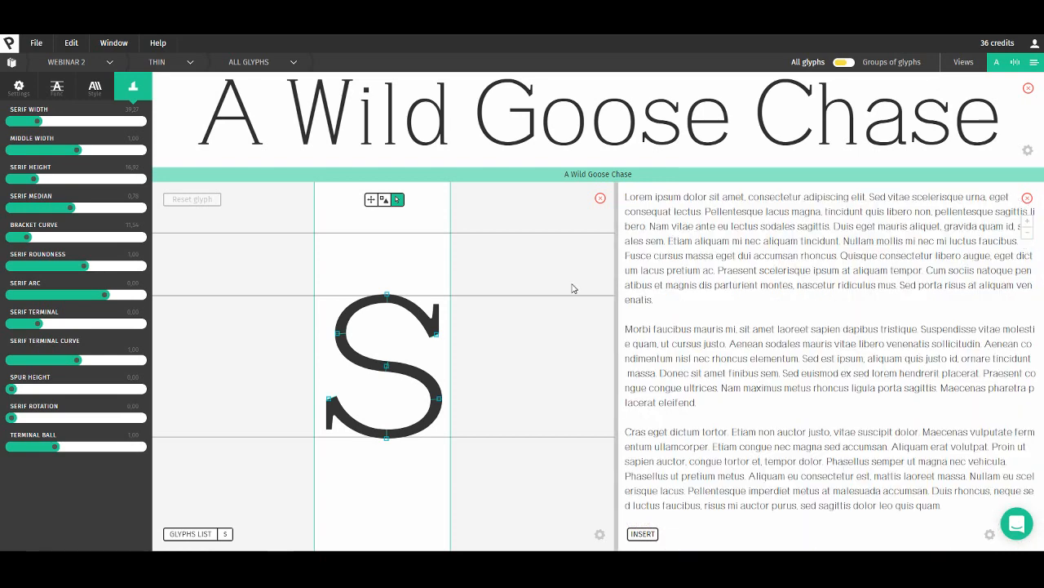
{"action": "left_click", "coordinate": [1026, 220]}
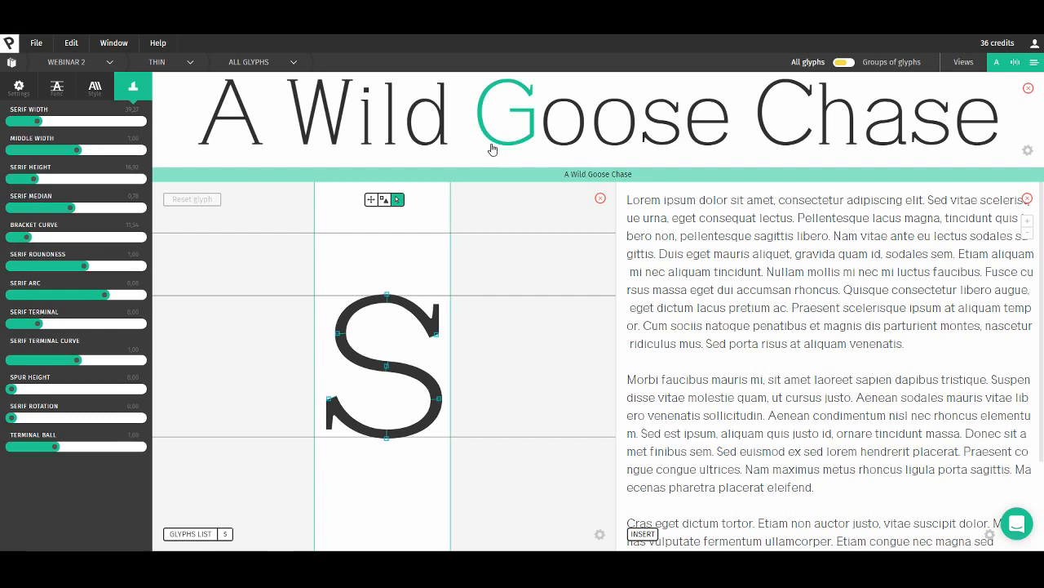
- Duplicate the Regular variant of Webinar 2 in the collection as a new variant named Bold
{"action": "left_click", "coordinate": [165, 68]}
{"action": "left_click", "coordinate": [163, 69]}
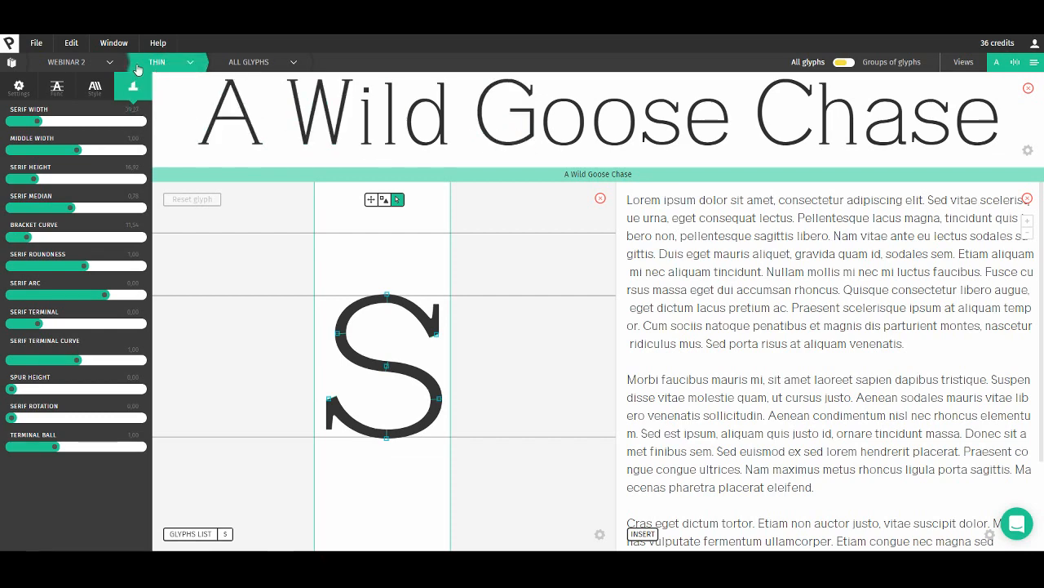
{"action": "left_click", "coordinate": [15, 65]}
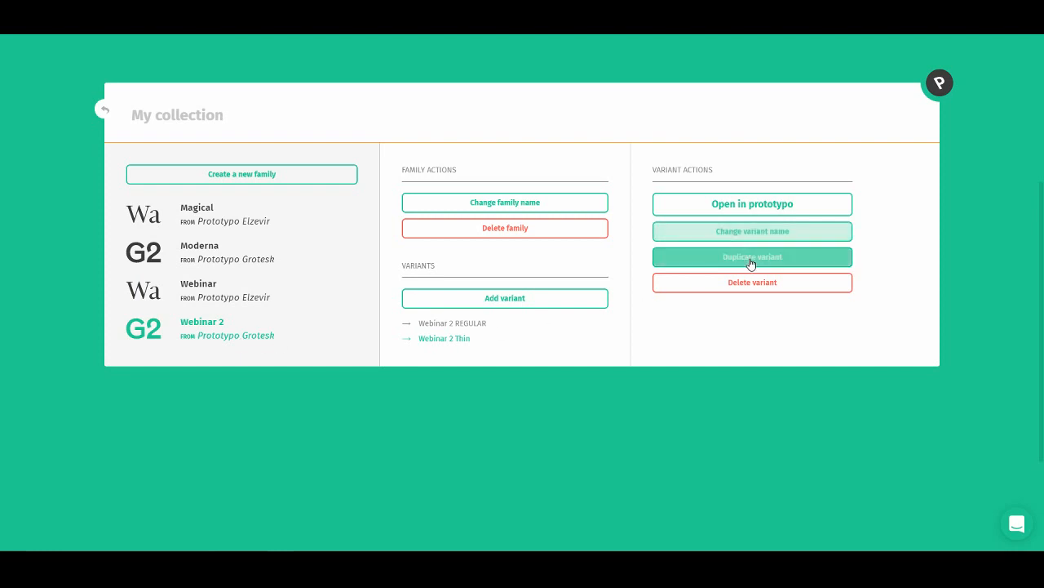
{"action": "left_click", "coordinate": [721, 262]}
{"action": "left_click", "coordinate": [533, 333]}
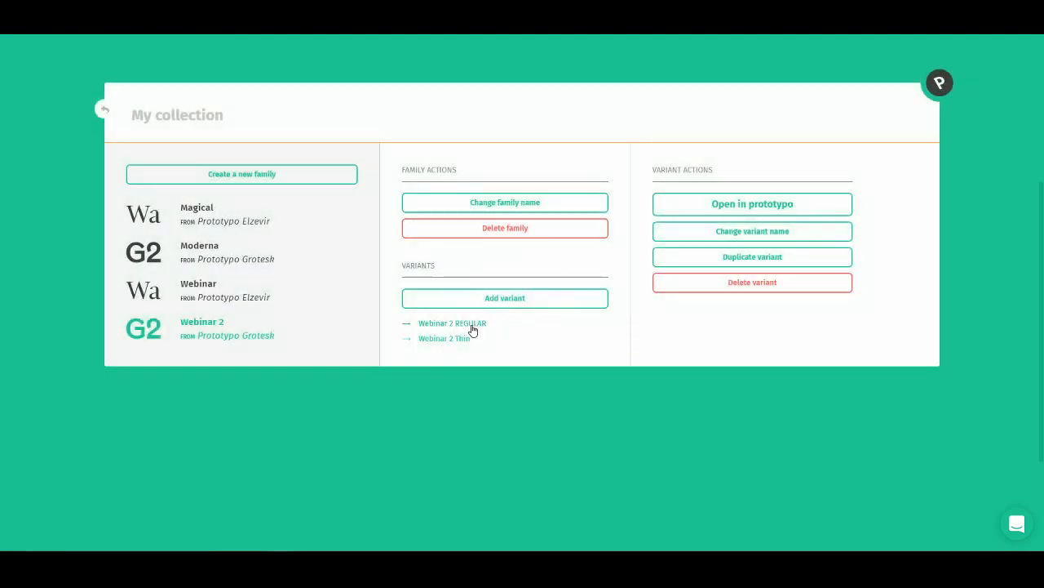
{"action": "left_click", "coordinate": [471, 326]}
{"action": "left_click", "coordinate": [752, 256]}
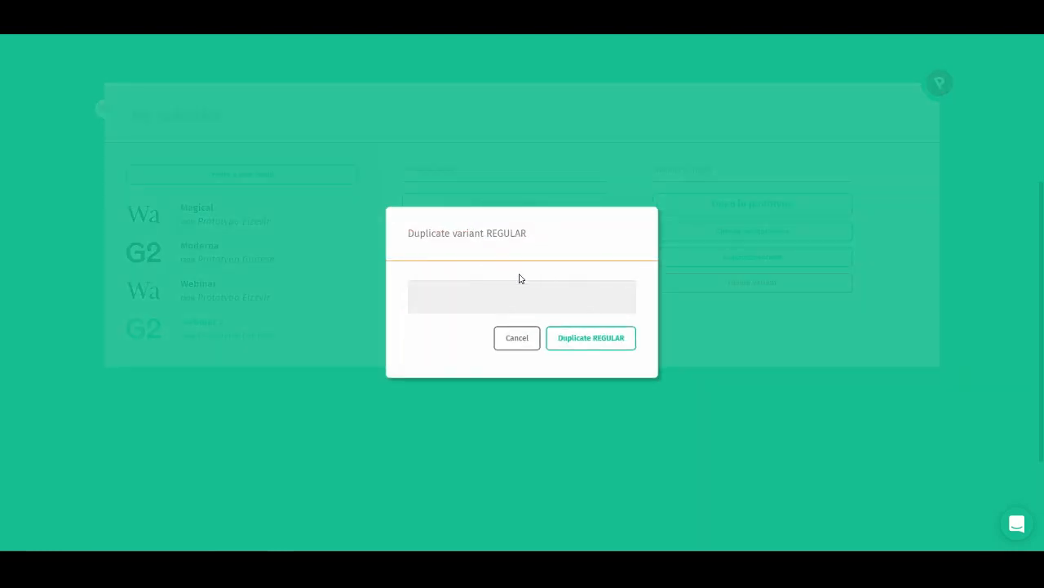
{"action": "left_click", "coordinate": [517, 294]}
{"action": "left_click", "coordinate": [594, 338]}
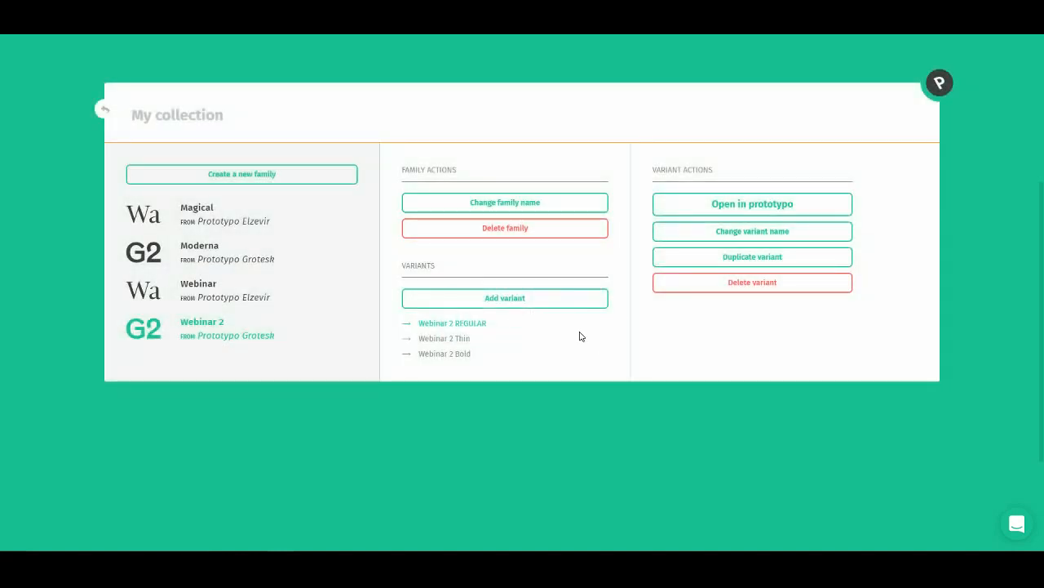
- Open the Webinar 2 Bold variant for editing and increase its thickness to about 143
{"action": "left_click", "coordinate": [440, 353]}
{"action": "left_click", "coordinate": [772, 208]}
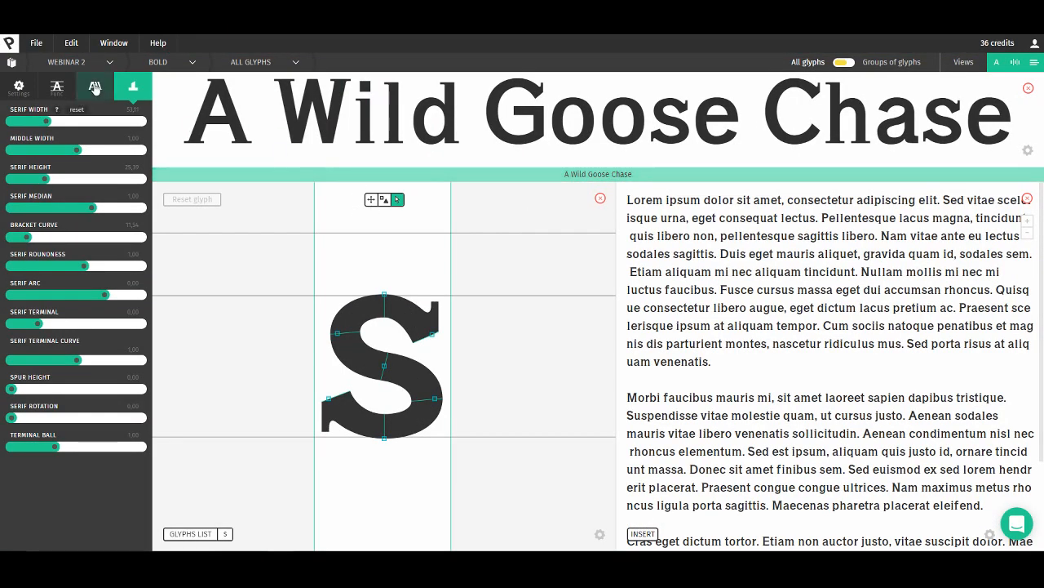
{"action": "left_click_drag", "start_coordinate": [95, 122], "coordinate": [122, 123]}
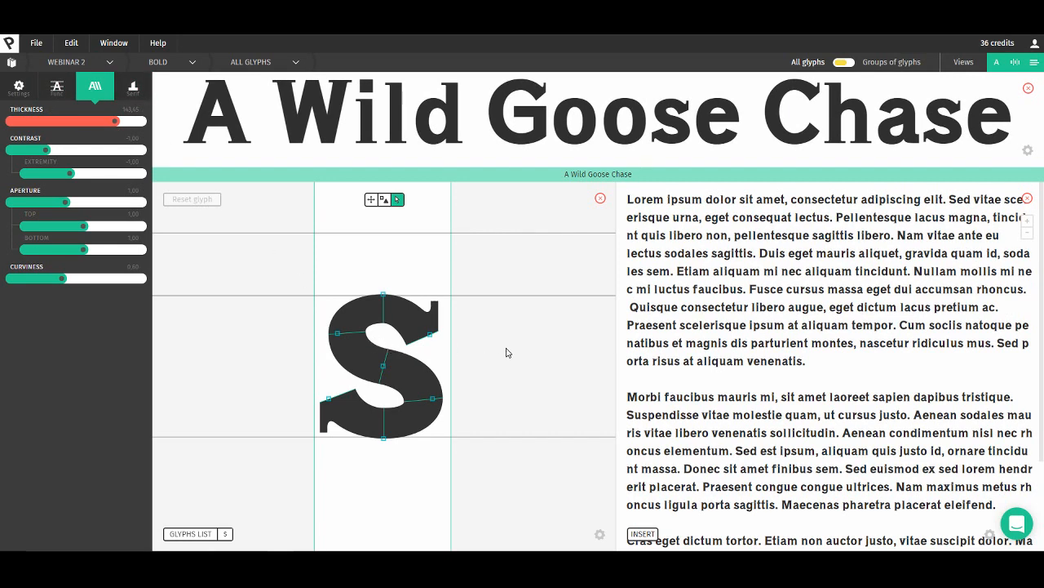
- Raise the Bold variant's serif width to about 81 and its serif height to about 31
{"action": "left_click", "coordinate": [133, 87]}
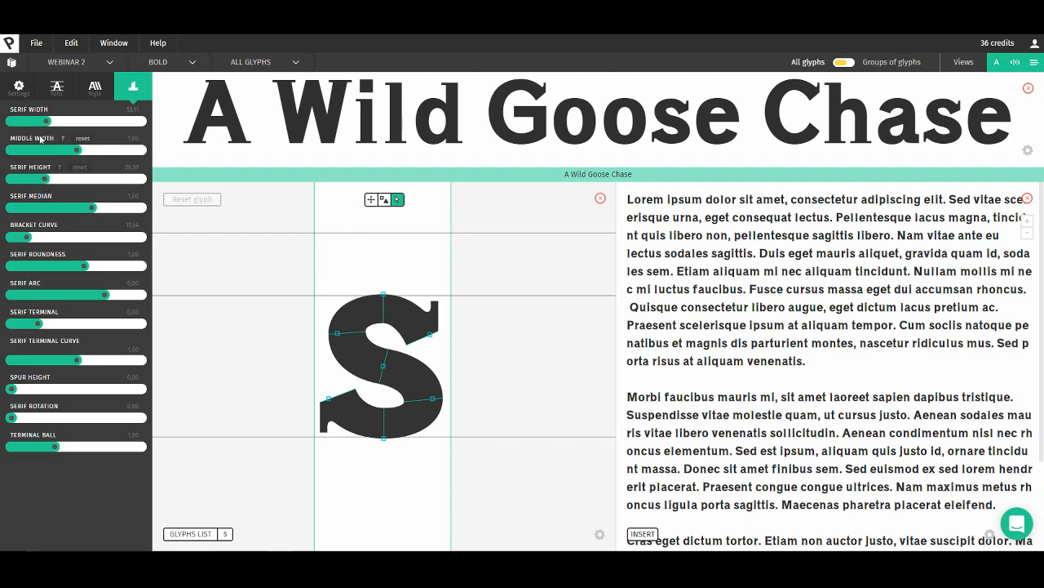
{"action": "left_click_drag", "start_coordinate": [47, 121], "coordinate": [58, 124]}
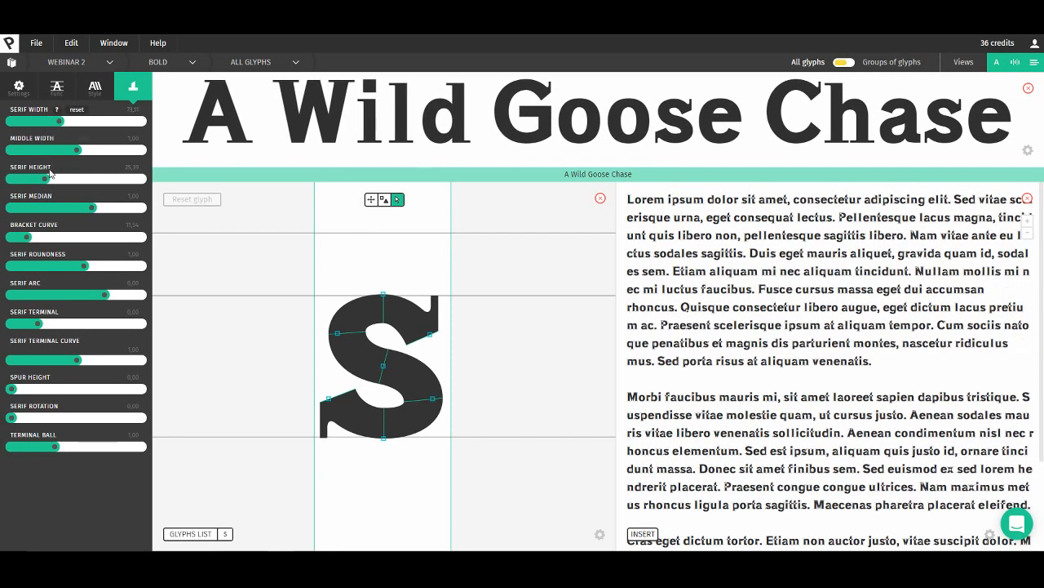
{"action": "left_click_drag", "start_coordinate": [46, 178], "coordinate": [49, 183]}
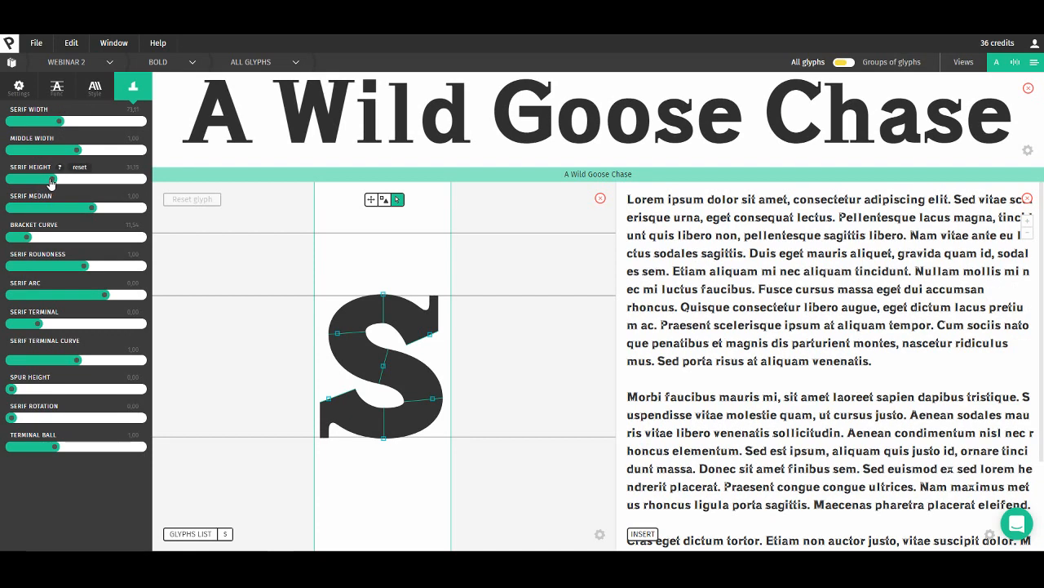
{"action": "left_click_drag", "start_coordinate": [59, 121], "coordinate": [65, 124]}
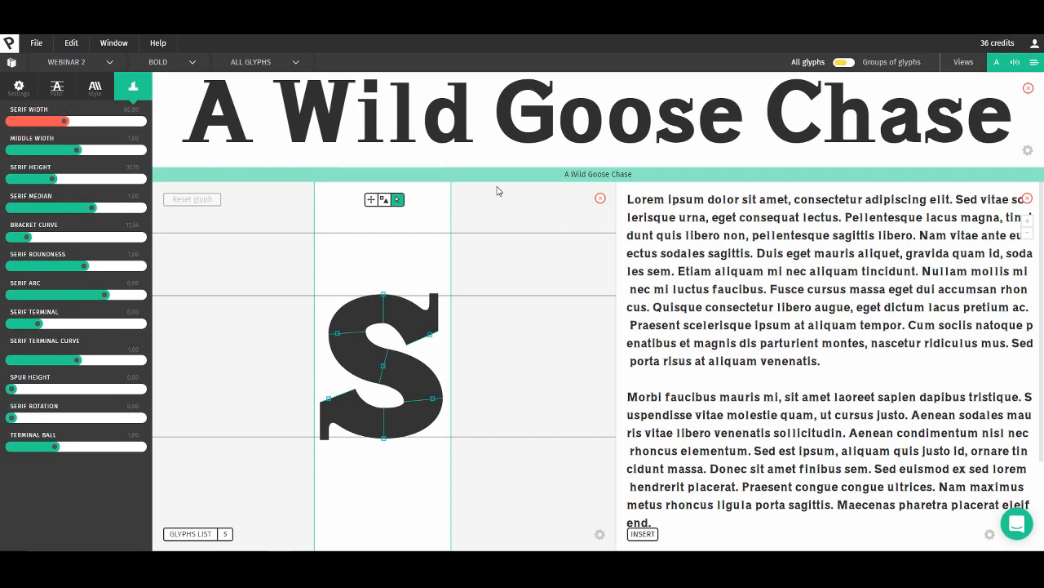
- In the Bold variant's Serifs group, set the serif width to about 41, serif height to about 14 and bracket curve to about 37.5
{"action": "left_click", "coordinate": [246, 62]}
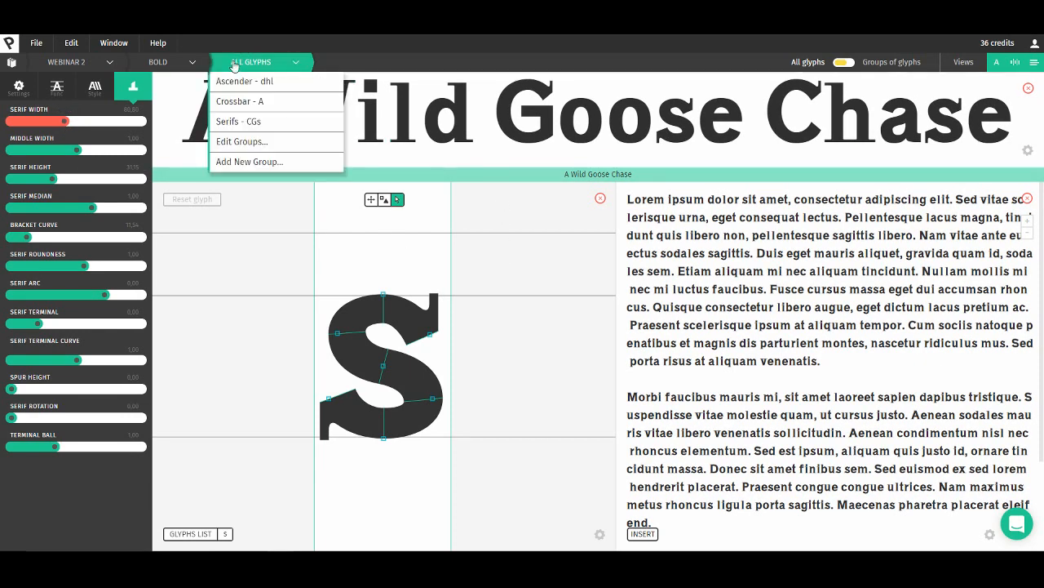
{"action": "left_click", "coordinate": [254, 122]}
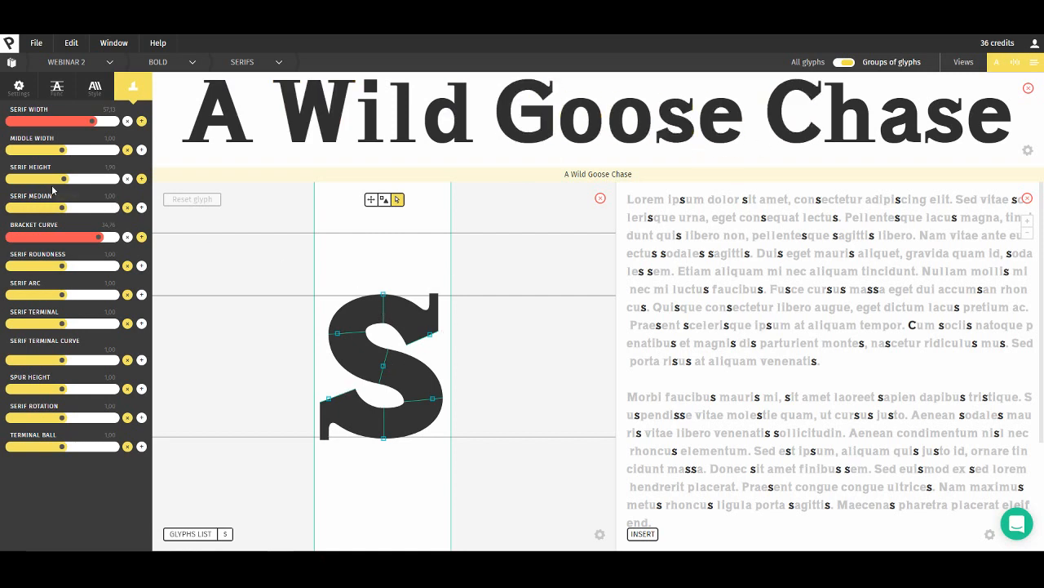
{"action": "left_click", "coordinate": [86, 122]}
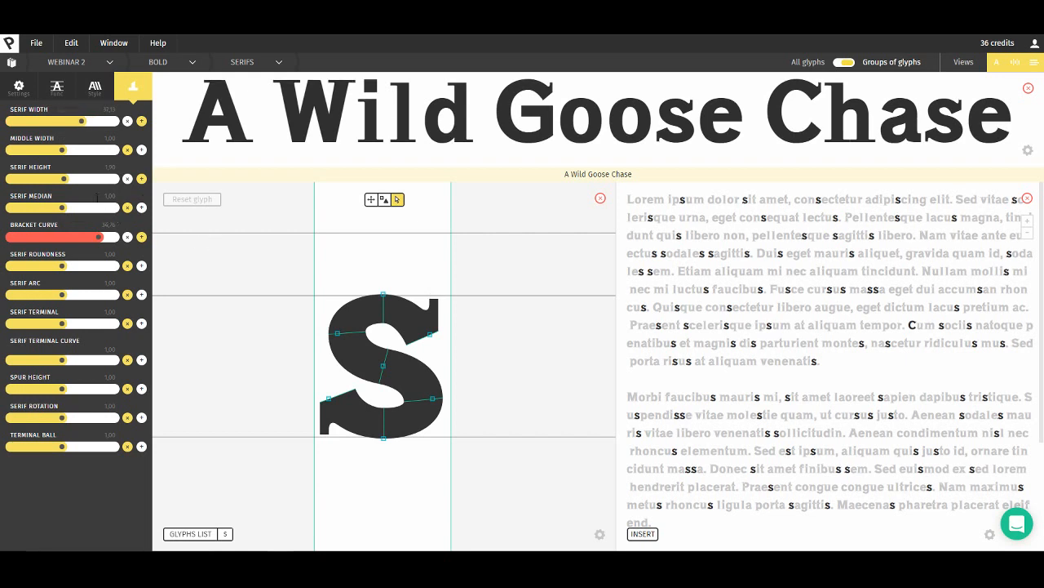
{"action": "left_click", "coordinate": [84, 121]}
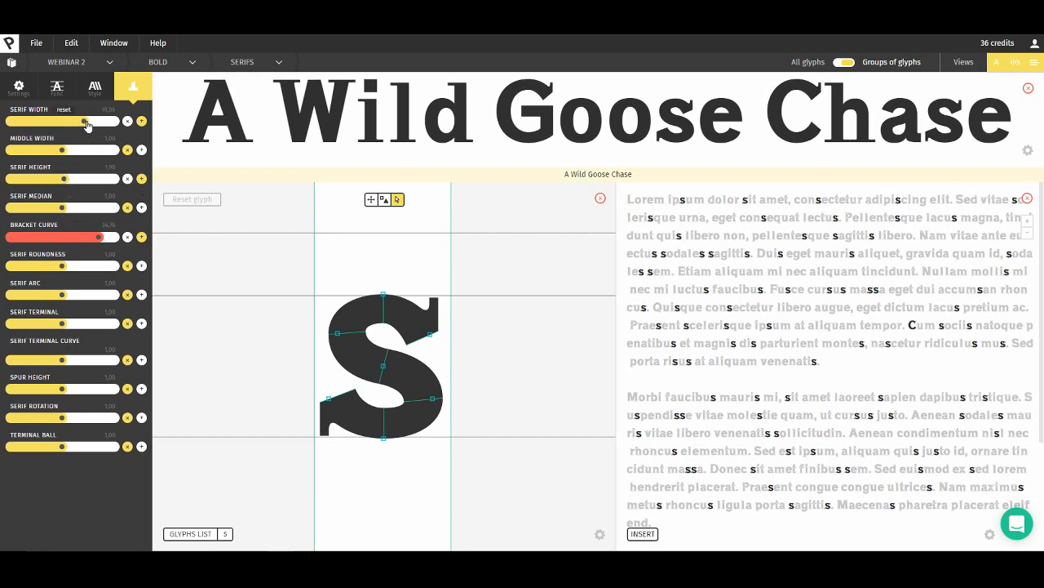
{"action": "left_click_drag", "start_coordinate": [63, 180], "coordinate": [79, 184]}
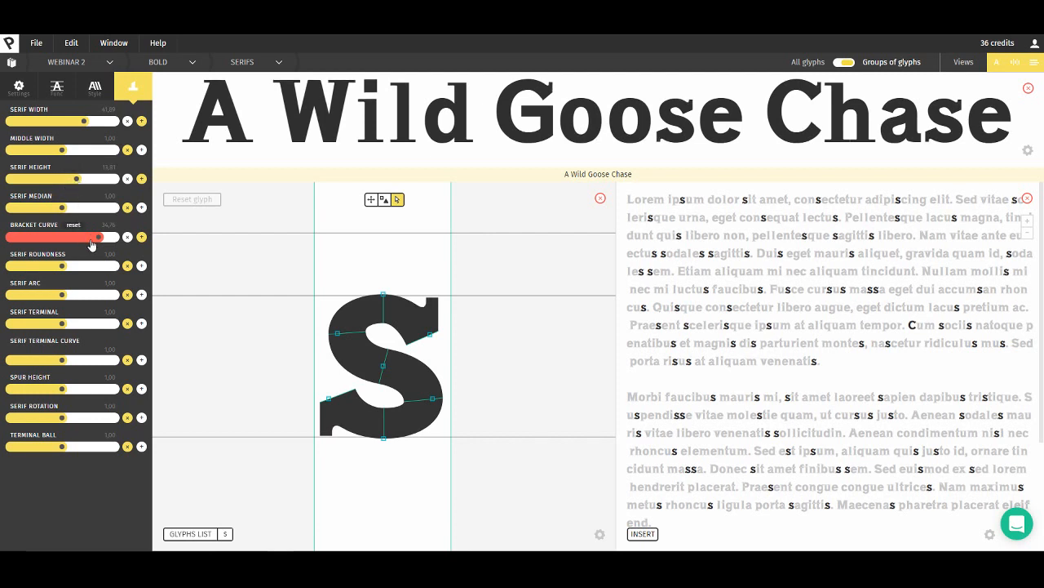
{"action": "mouse_move", "coordinate": [96, 242]}
{"action": "left_mouse_down"}
{"action": "mouse_move", "coordinate": [81, 247]}
{"action": "mouse_move", "coordinate": [106, 245]}
{"action": "left_mouse_up"}
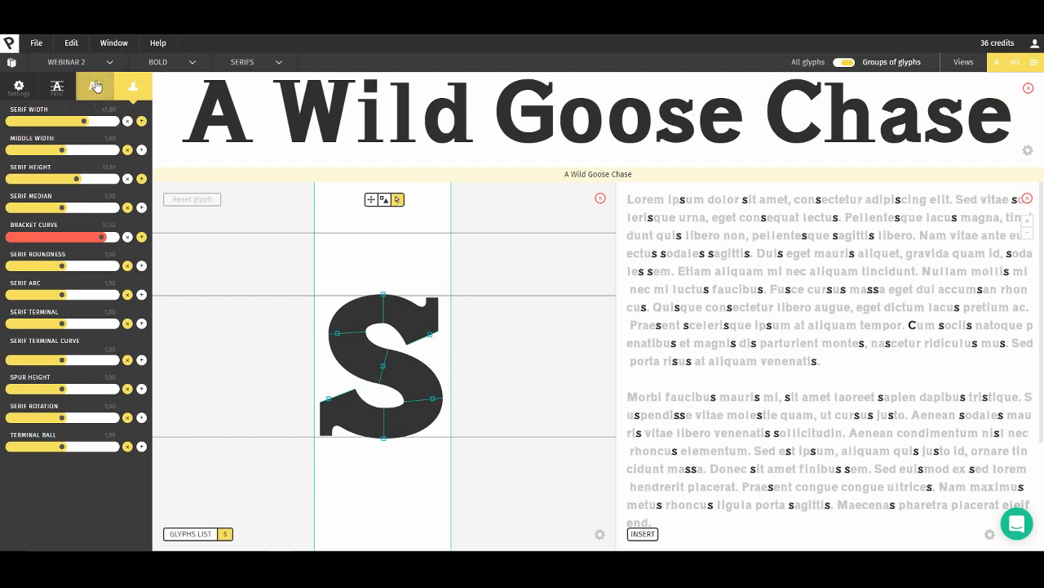
- Raise the aperture of all glyphs in the Bold variant to about 1.25
{"action": "left_click", "coordinate": [95, 88]}
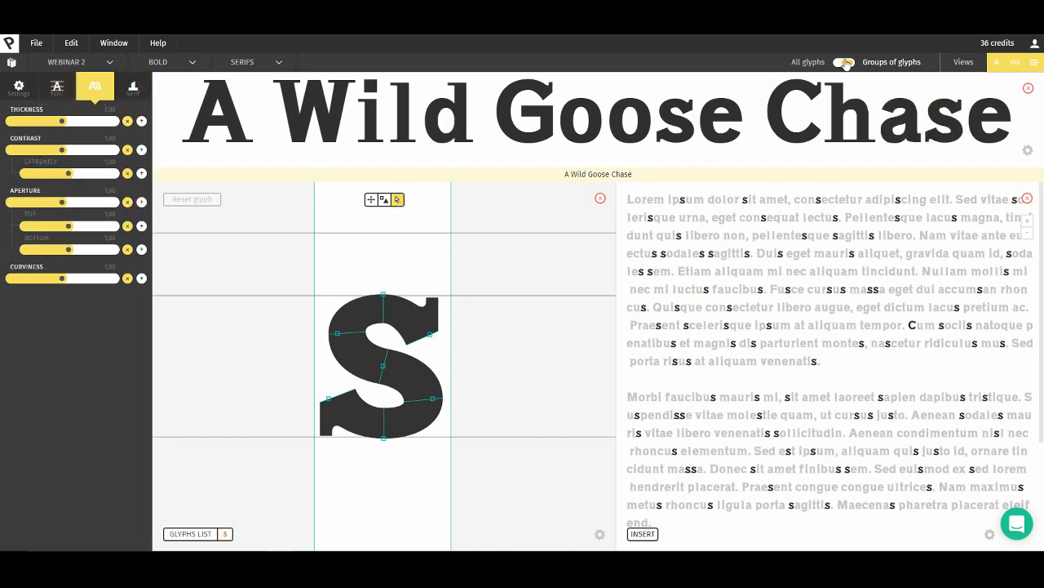
{"action": "left_click", "coordinate": [844, 62]}
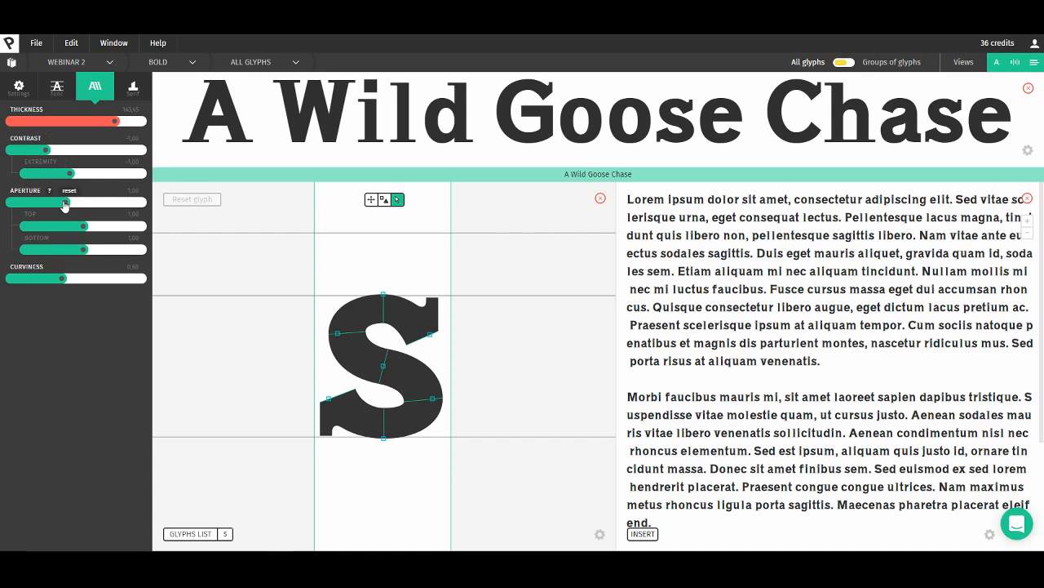
{"action": "left_click_drag", "start_coordinate": [65, 202], "coordinate": [87, 207]}
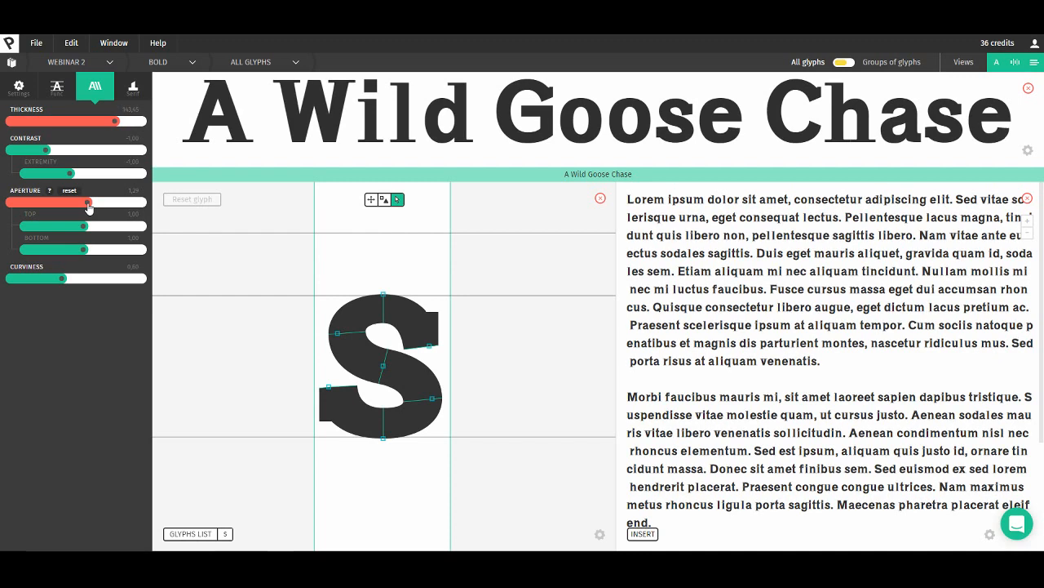
{"action": "left_click_drag", "start_coordinate": [89, 209], "coordinate": [85, 209]}
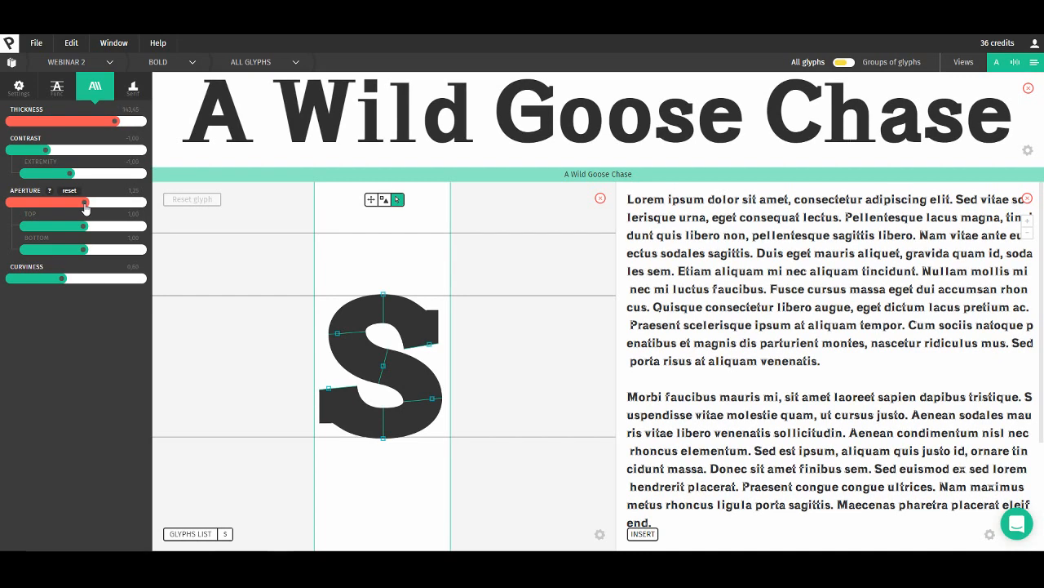
- Raise the serif width of the Bold variant's Serifs group to about 96
{"action": "left_click", "coordinate": [251, 62]}
{"action": "left_click", "coordinate": [245, 121]}
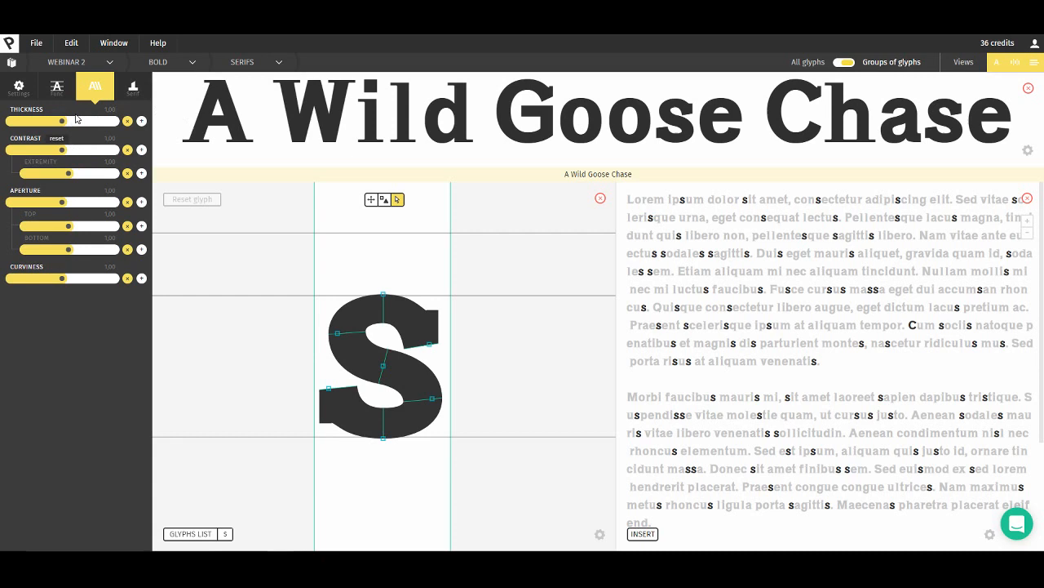
{"action": "left_click", "coordinate": [133, 86]}
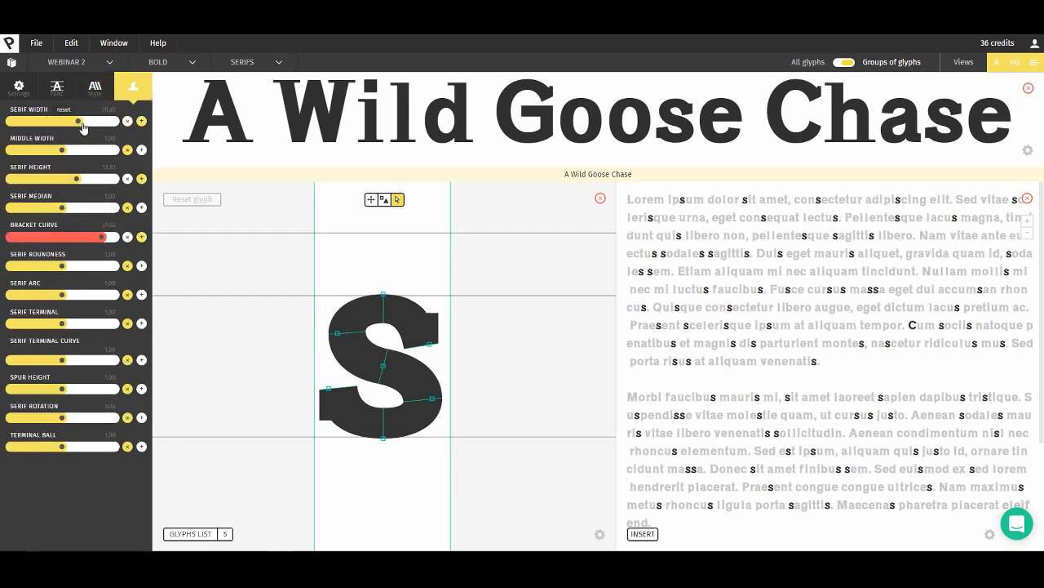
{"action": "left_click_drag", "start_coordinate": [87, 124], "coordinate": [117, 123]}
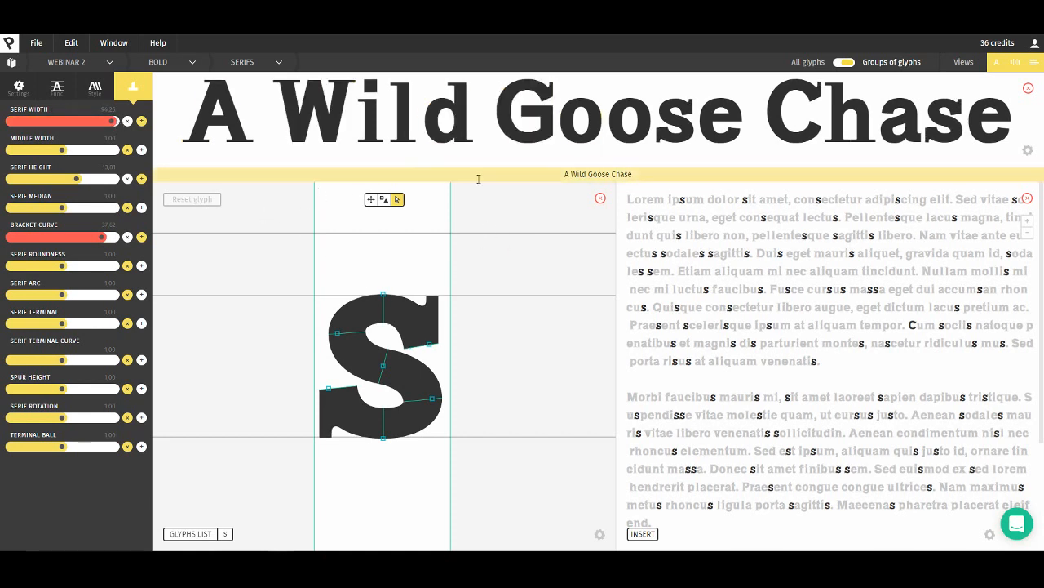
- Return to editing all glyphs, open the lowercase e and move its lower terminal node slightly outward and up
{"action": "left_click", "coordinate": [845, 63]}
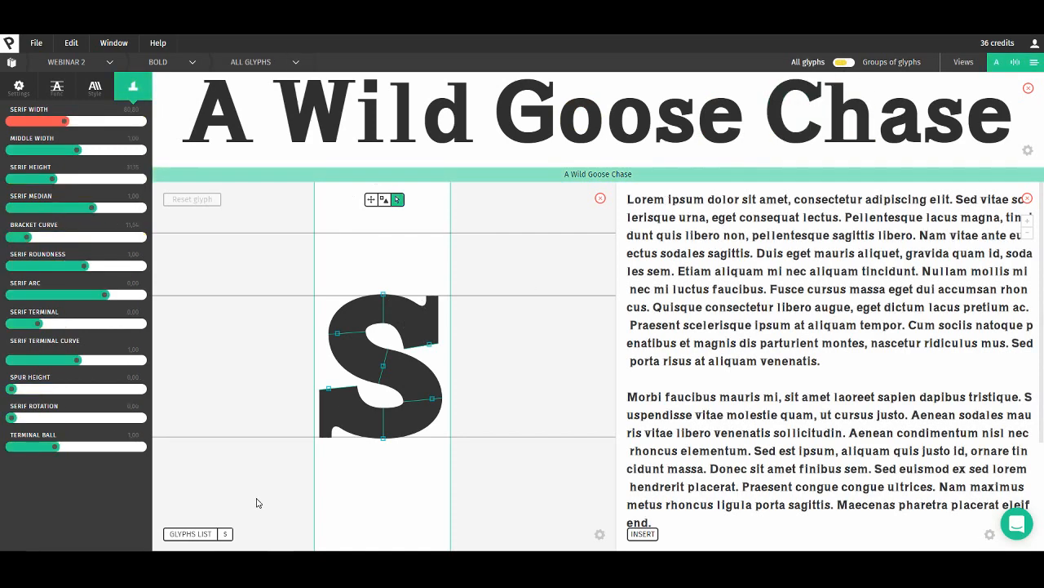
{"action": "left_click", "coordinate": [228, 536]}
{"action": "key", "text": "e"}
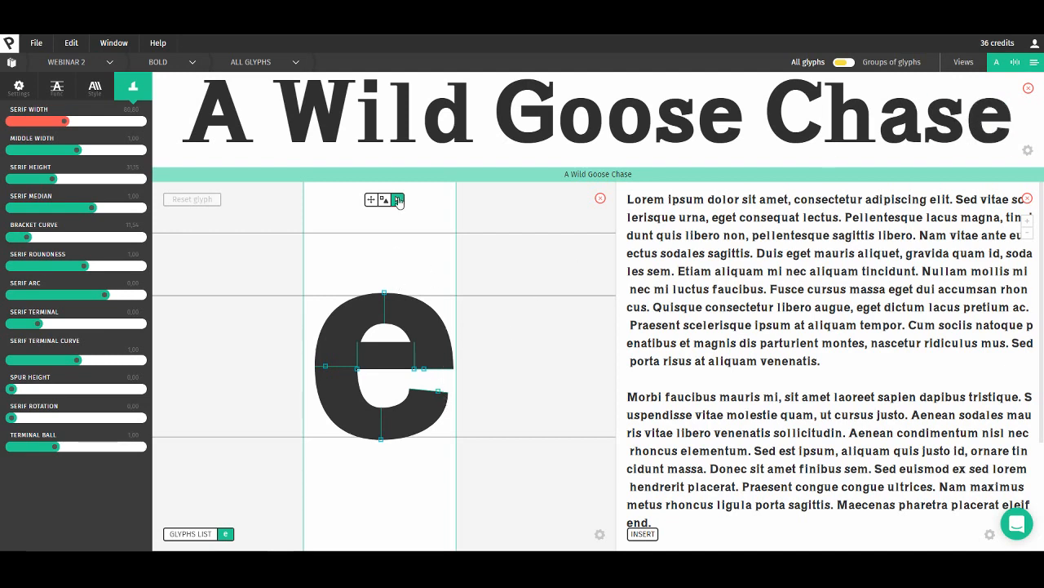
{"action": "left_click", "coordinate": [399, 199]}
{"action": "mouse_move", "coordinate": [438, 392]}
{"action": "left_mouse_down"}
{"action": "mouse_move", "coordinate": [420, 370]}
{"action": "mouse_move", "coordinate": [442, 389]}
{"action": "left_mouse_up"}
- Lower the crossbar of the lowercase e slightly by moving the node at its outer end
{"action": "left_click", "coordinate": [434, 373]}
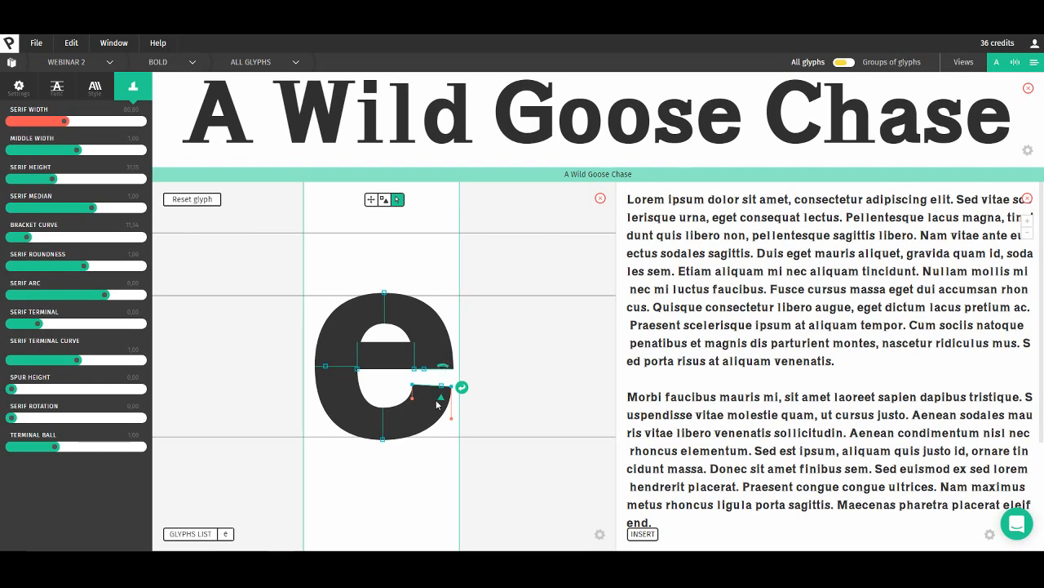
{"action": "left_click", "coordinate": [425, 371]}
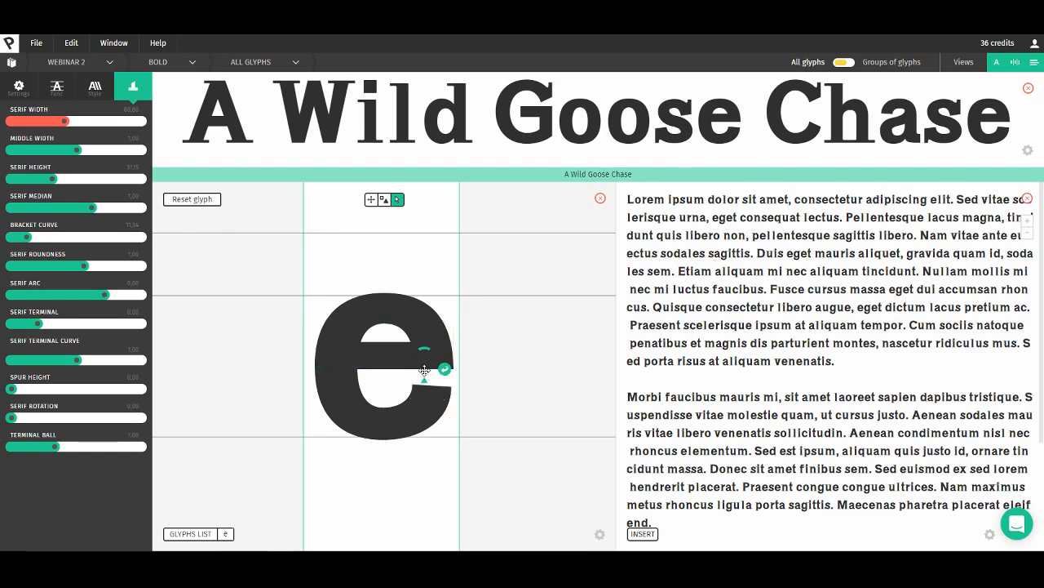
{"action": "left_click_drag", "start_coordinate": [424, 371], "coordinate": [424, 371]}
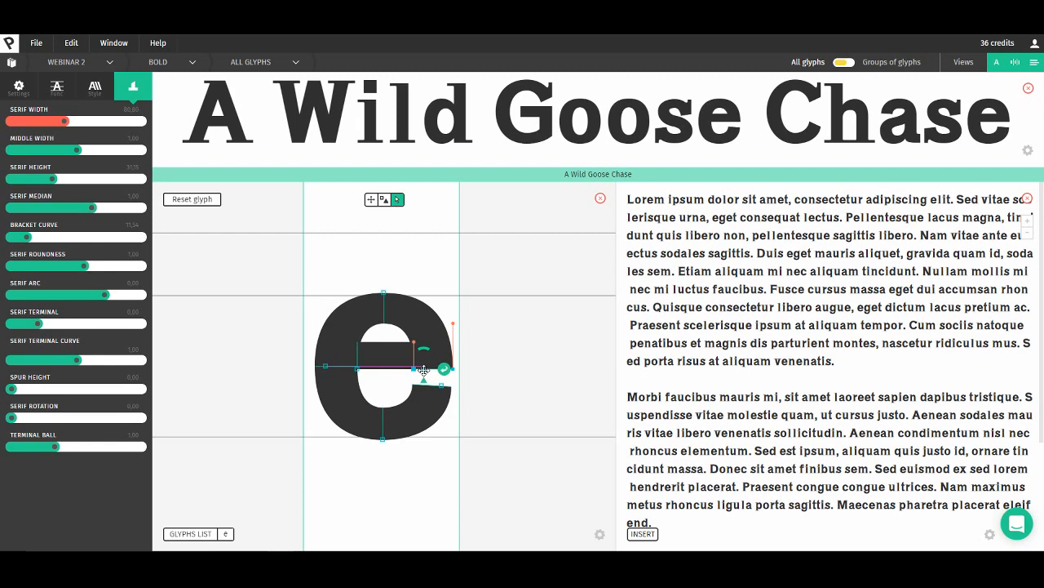
{"action": "left_click", "coordinate": [358, 368]}
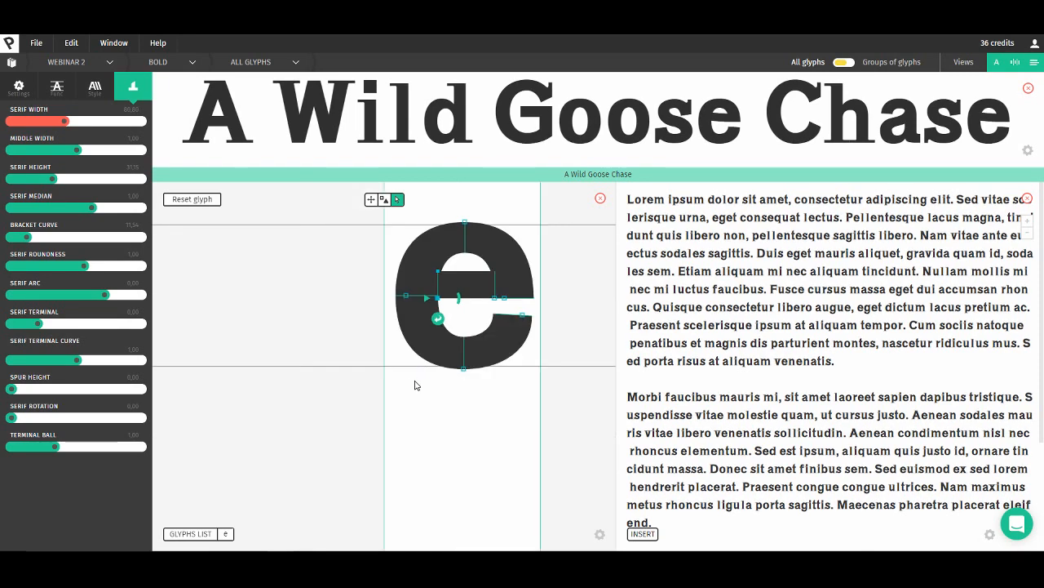
{"action": "left_click_drag", "start_coordinate": [424, 369], "coordinate": [425, 375]}
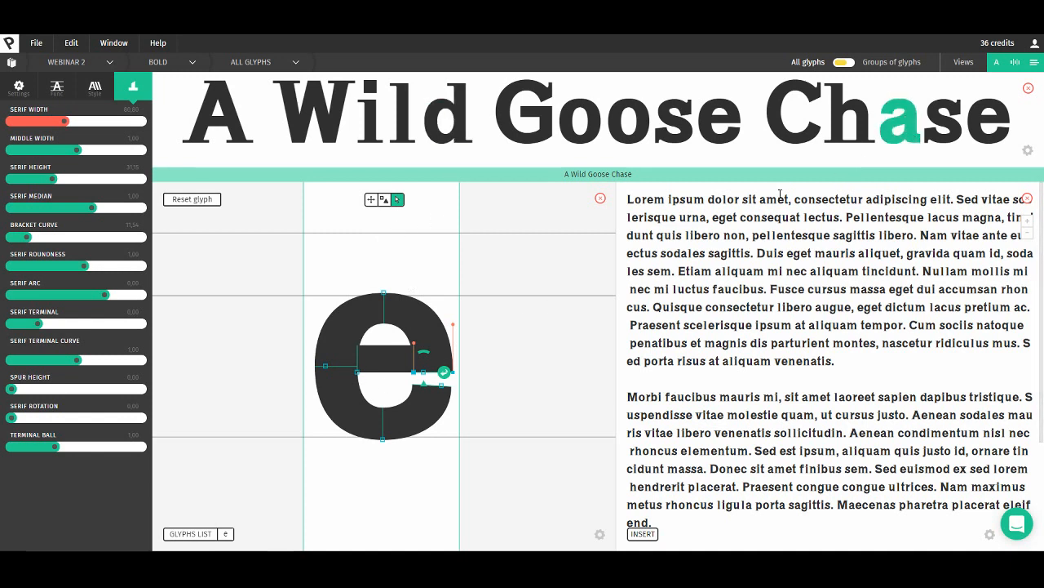
- Open the lowercase a and rotate the node on the outer side of its bowl slightly clockwise
{"action": "left_click", "coordinate": [226, 535]}
{"action": "key", "text": "a"}
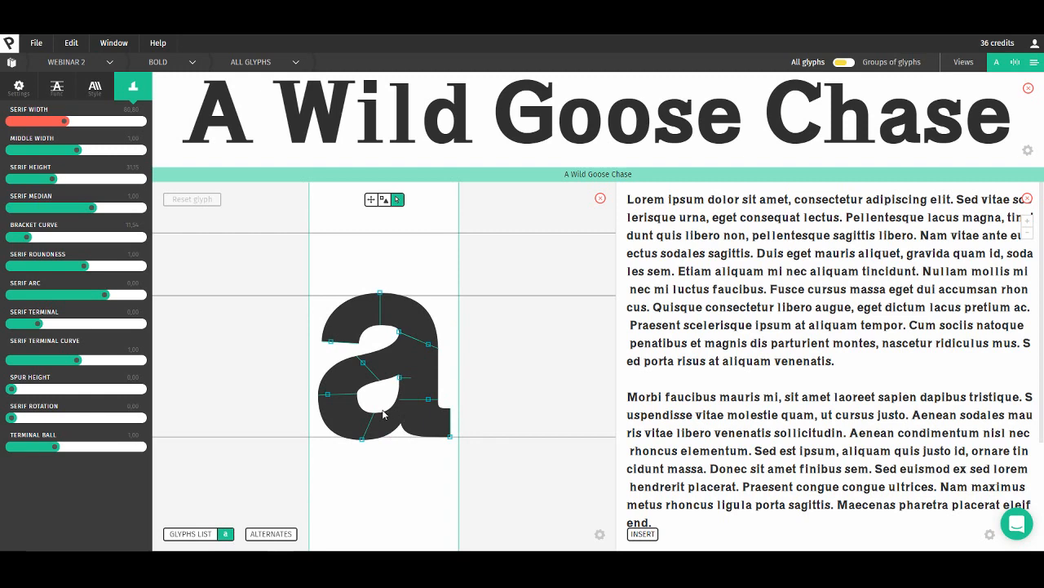
{"action": "scroll", "coordinate": [383, 414], "scroll_direction": "up", "scroll_amount": 3}
{"action": "left_click", "coordinate": [286, 383]}
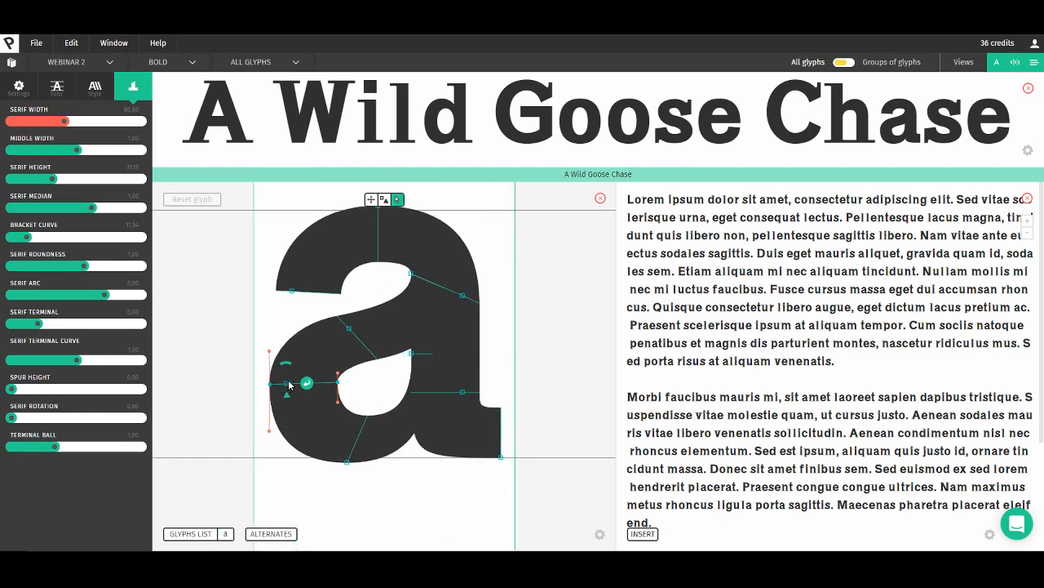
{"action": "left_click_drag", "start_coordinate": [285, 366], "coordinate": [289, 361]}
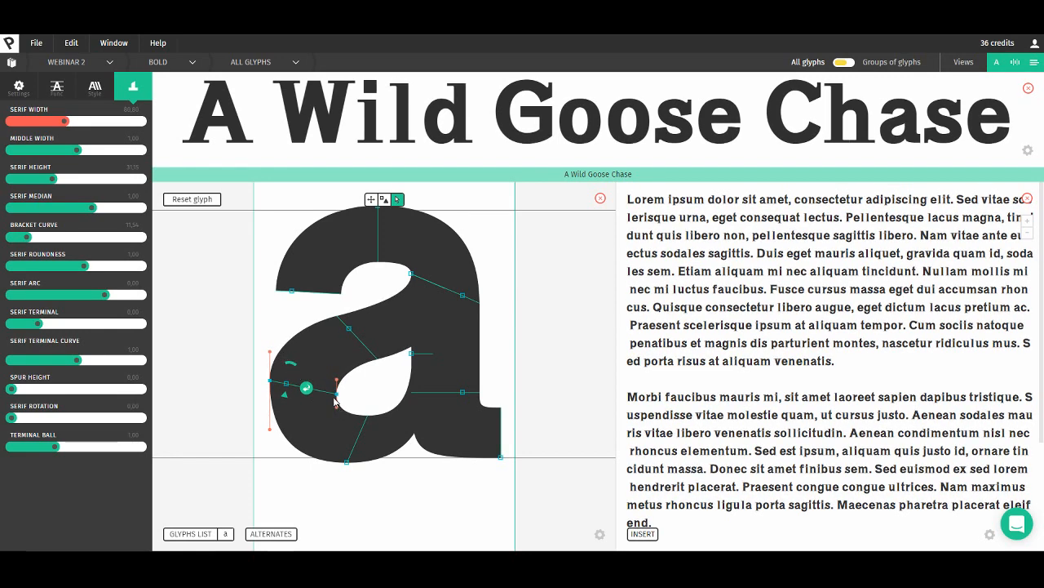
- Thin the base of the lowercase a's bowl slightly and fine-tune the height of the bowl's outer side node
{"action": "left_click", "coordinate": [346, 464]}
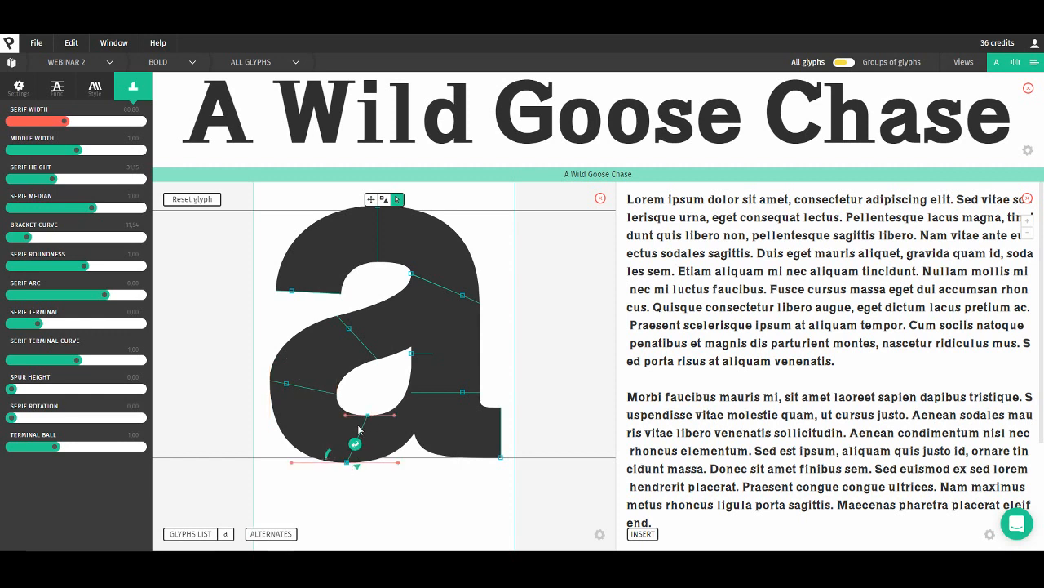
{"action": "left_click_drag", "start_coordinate": [368, 418], "coordinate": [363, 424]}
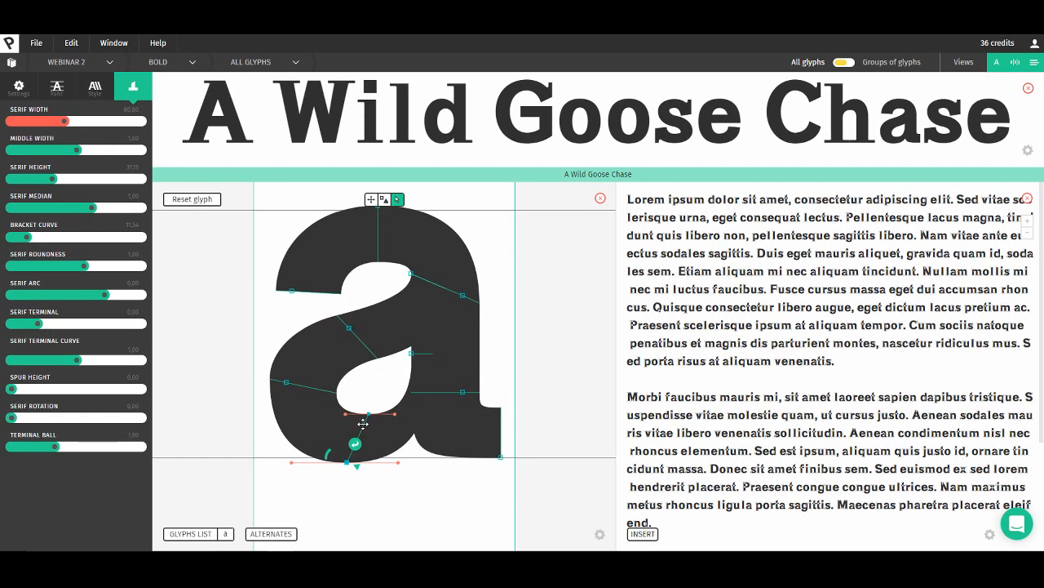
{"action": "left_click", "coordinate": [286, 386]}
{"action": "left_click_drag", "start_coordinate": [287, 391], "coordinate": [287, 382]}
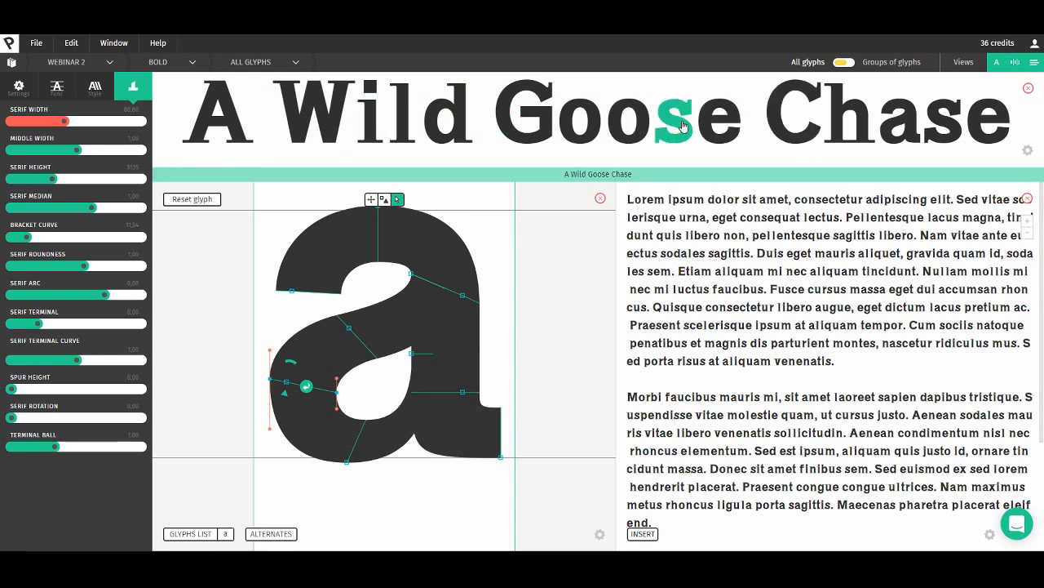
- Open the lowercase s and rotate the side nodes of its upper and lower curves slightly clockwise
{"action": "left_click", "coordinate": [229, 533]}
{"action": "key", "text": "s"}
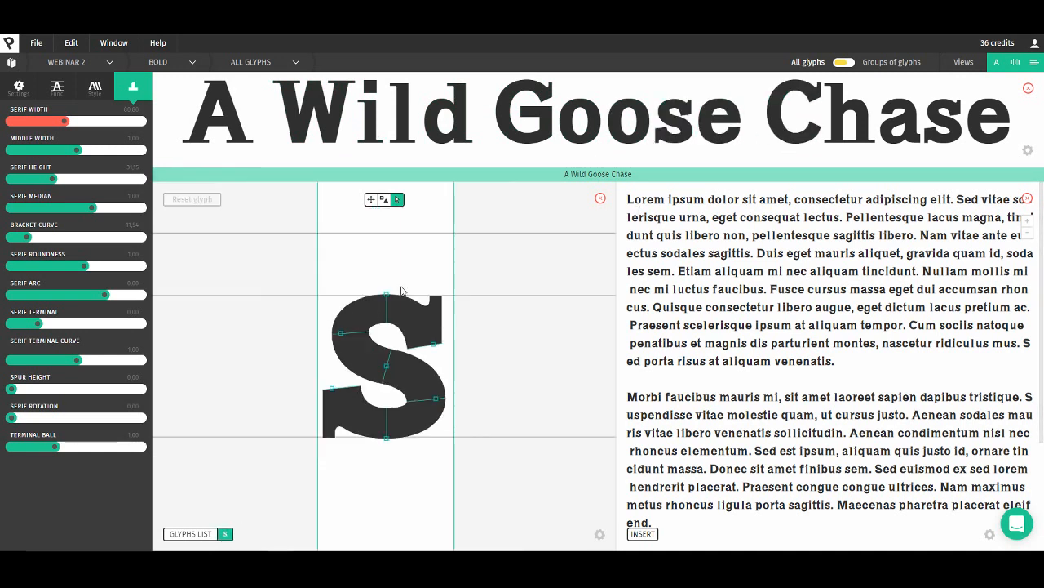
{"action": "left_click", "coordinate": [341, 335]}
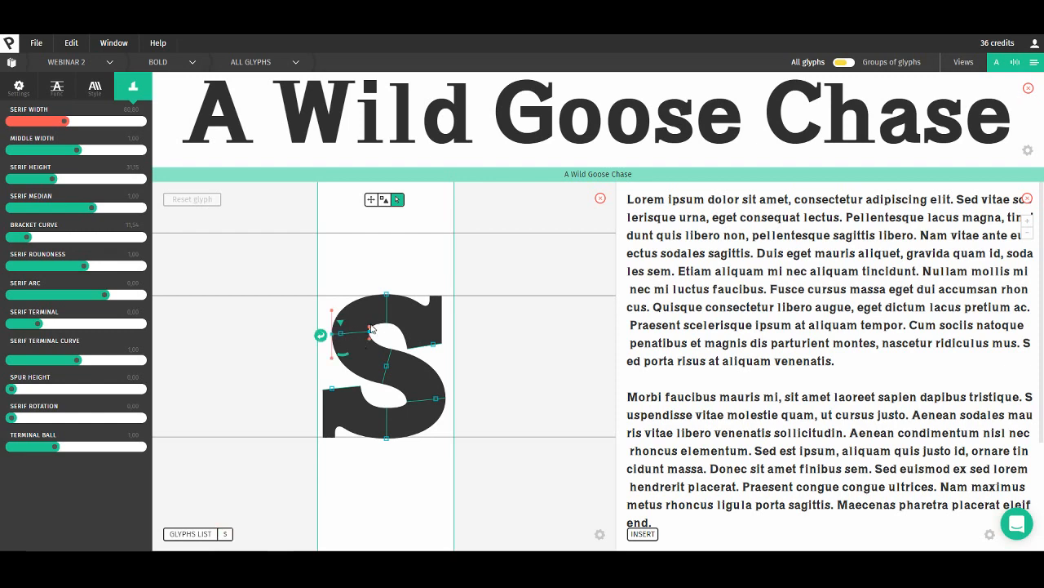
{"action": "left_click_drag", "start_coordinate": [345, 357], "coordinate": [341, 355]}
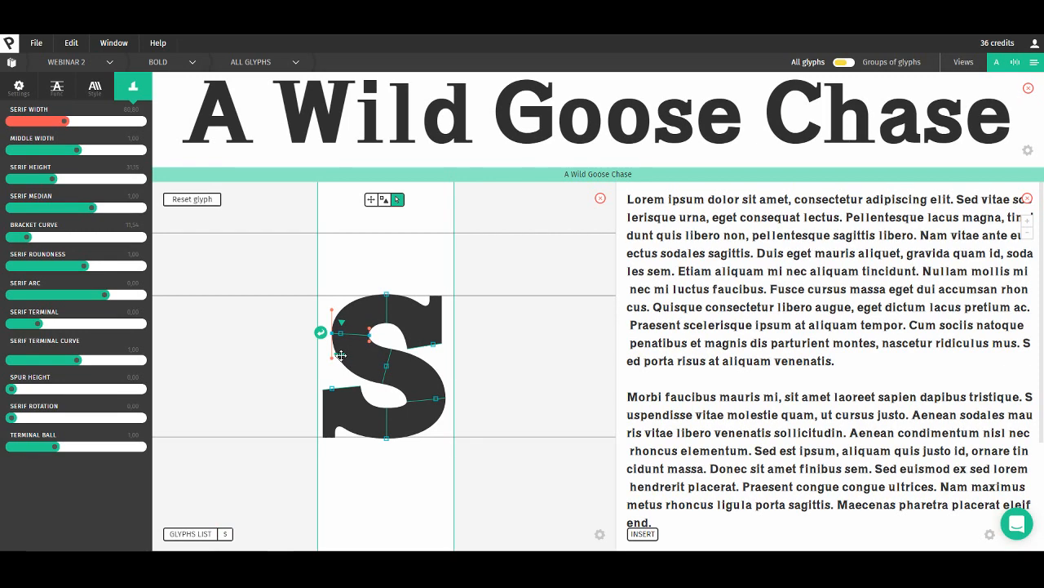
{"action": "left_click", "coordinate": [436, 399]}
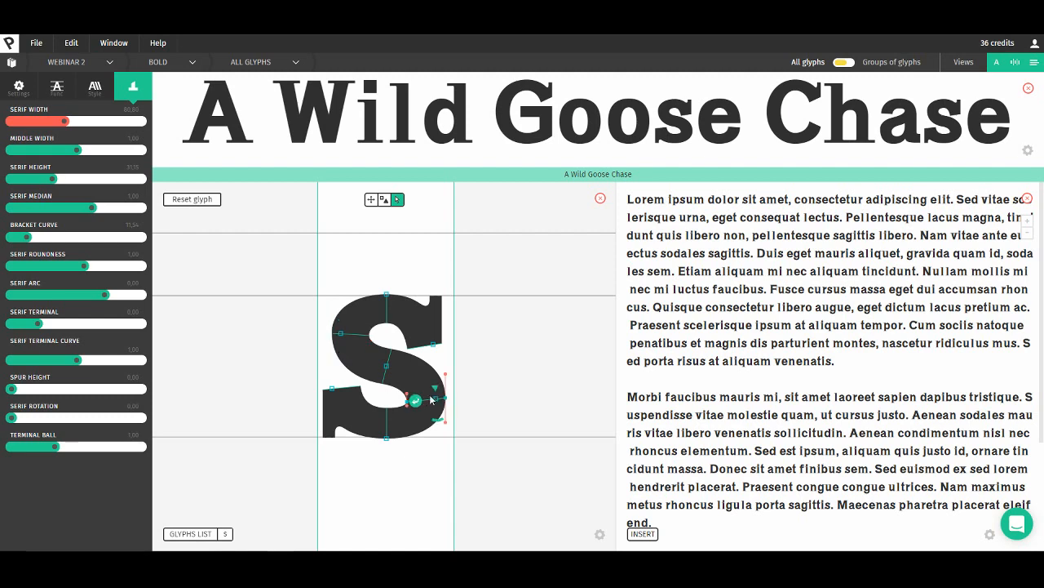
{"action": "left_click_drag", "start_coordinate": [439, 420], "coordinate": [436, 422]}
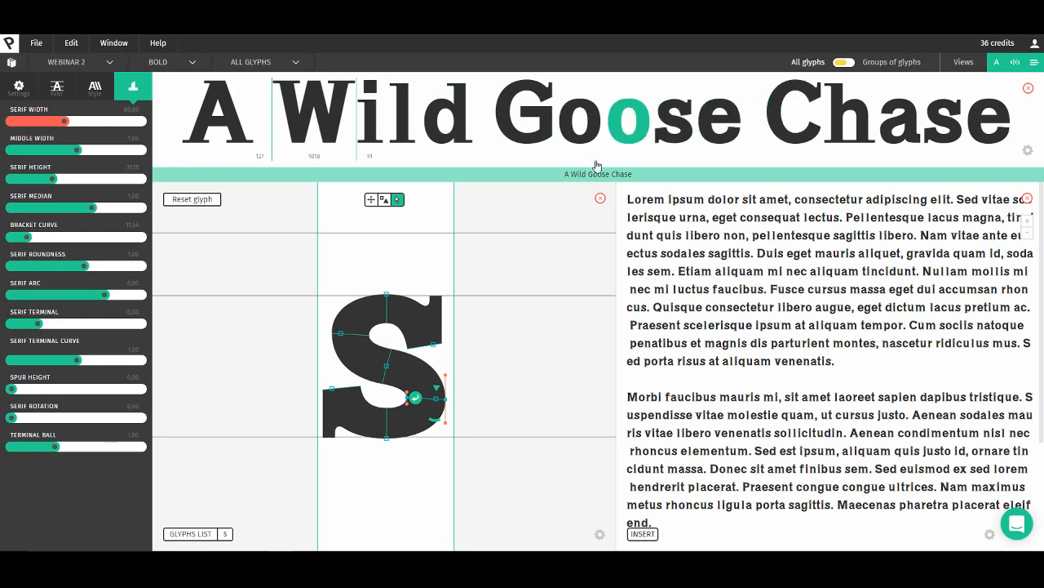
- Hide the text and glyph views so that only the word view of "A Wild Goose Chase" is shown
{"action": "left_click", "coordinate": [1035, 62]}
{"action": "left_click", "coordinate": [1018, 64]}
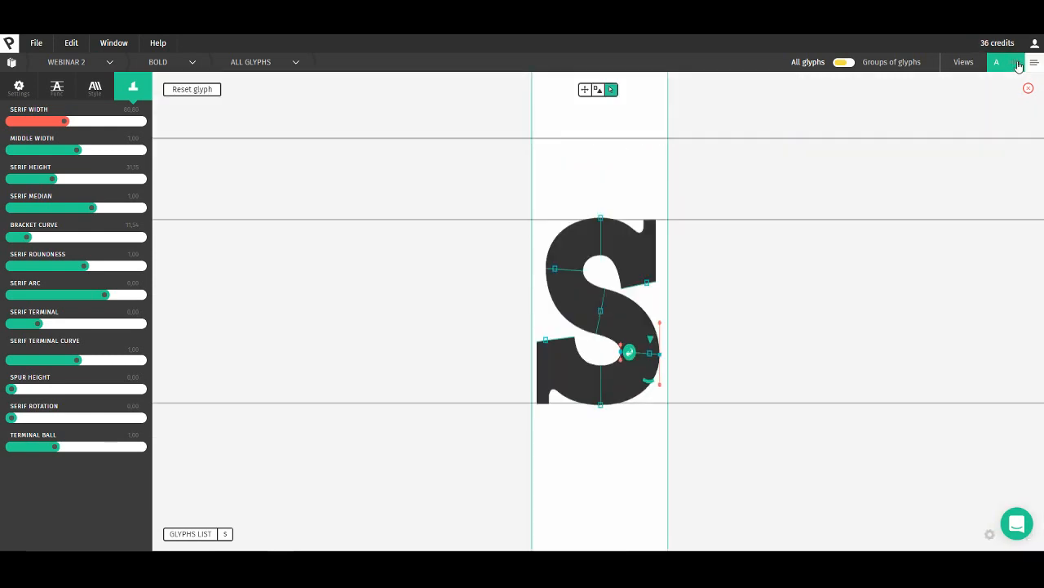
{"action": "left_click", "coordinate": [1018, 67]}
{"action": "left_click", "coordinate": [999, 69]}
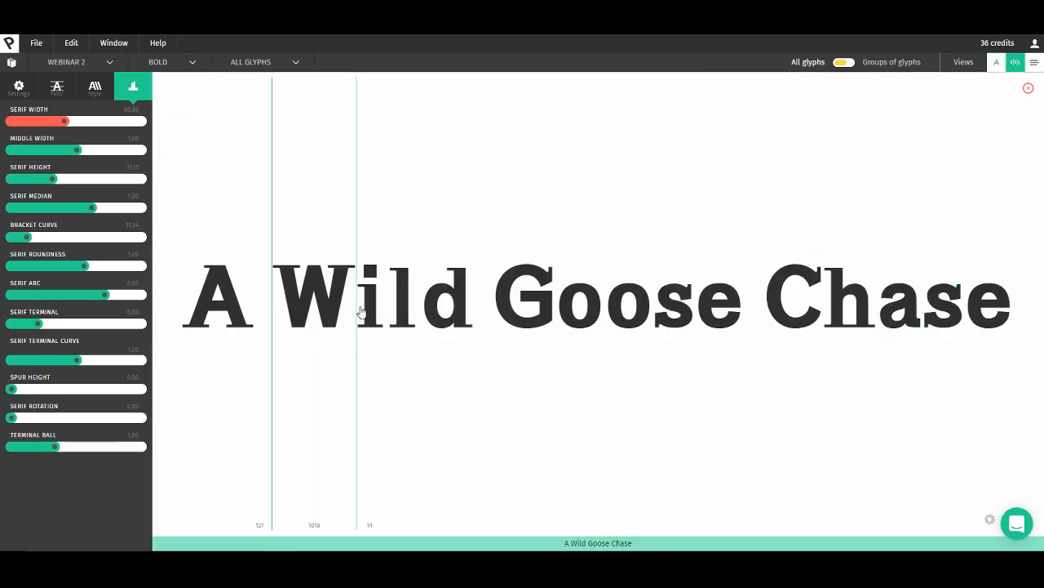
- Try reducing the lowercase l's left spacing to 109 and its right spacing to 123 in the word view
{"action": "left_click", "coordinate": [406, 297]}
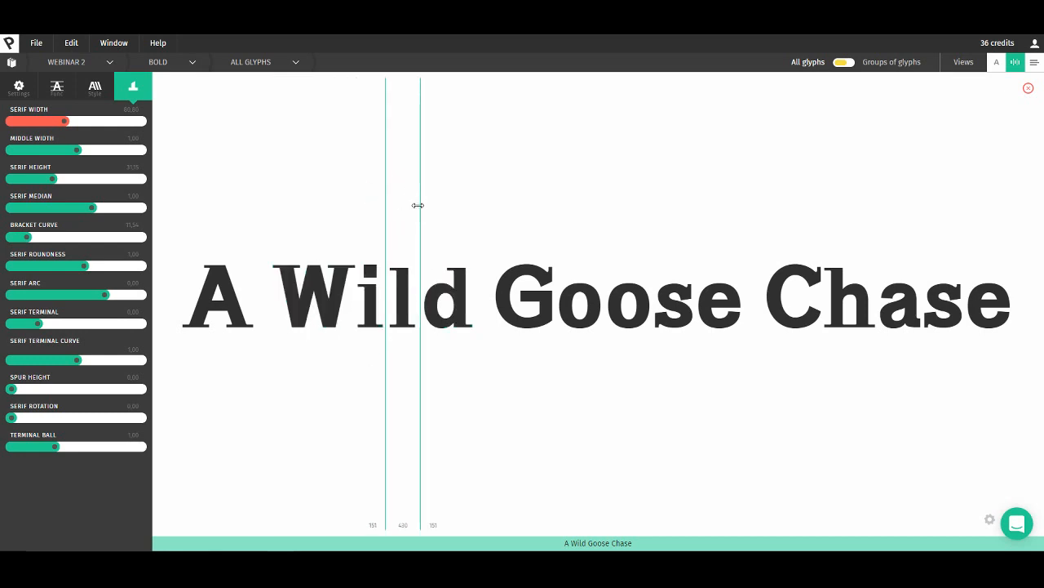
{"action": "left_click", "coordinate": [461, 306]}
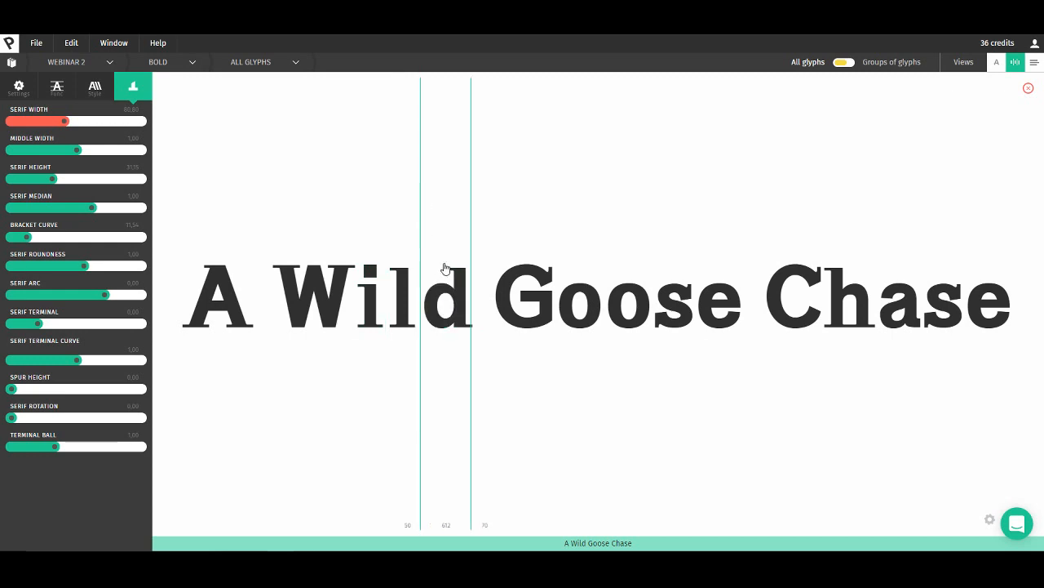
{"action": "left_click", "coordinate": [409, 294]}
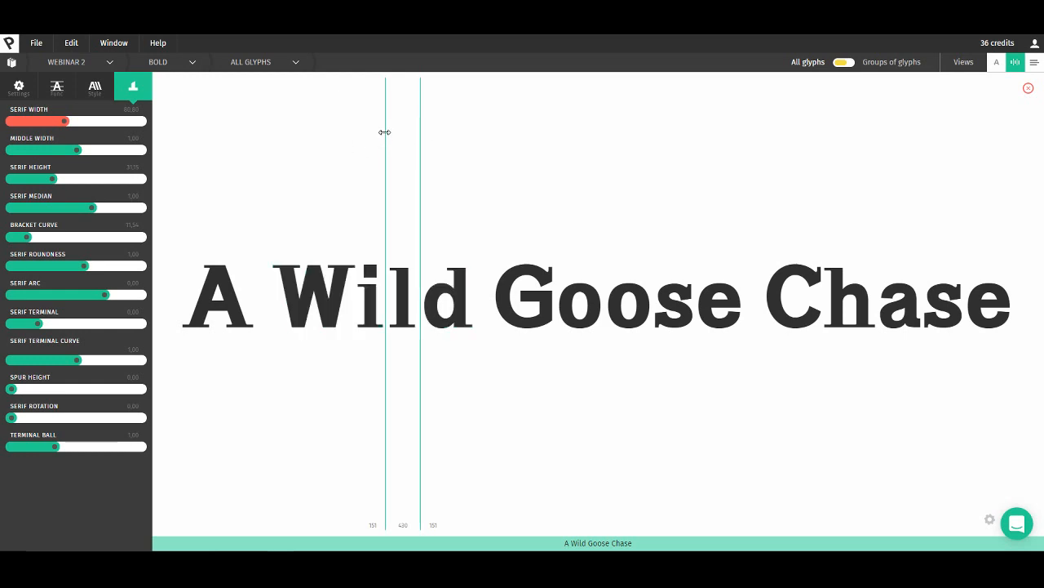
{"action": "left_click_drag", "start_coordinate": [384, 132], "coordinate": [387, 131]}
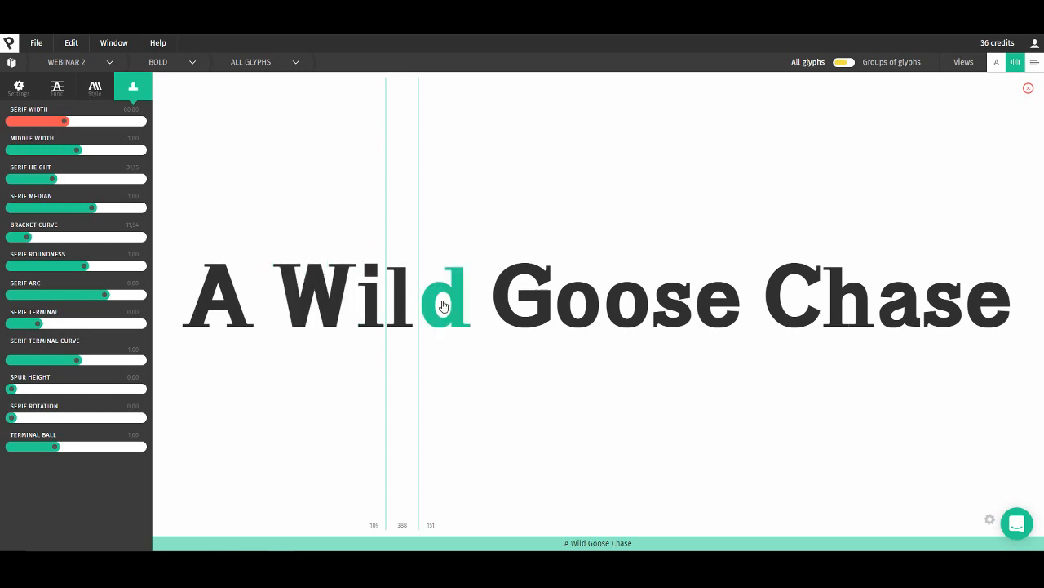
{"action": "left_click_drag", "start_coordinate": [421, 193], "coordinate": [417, 193]}
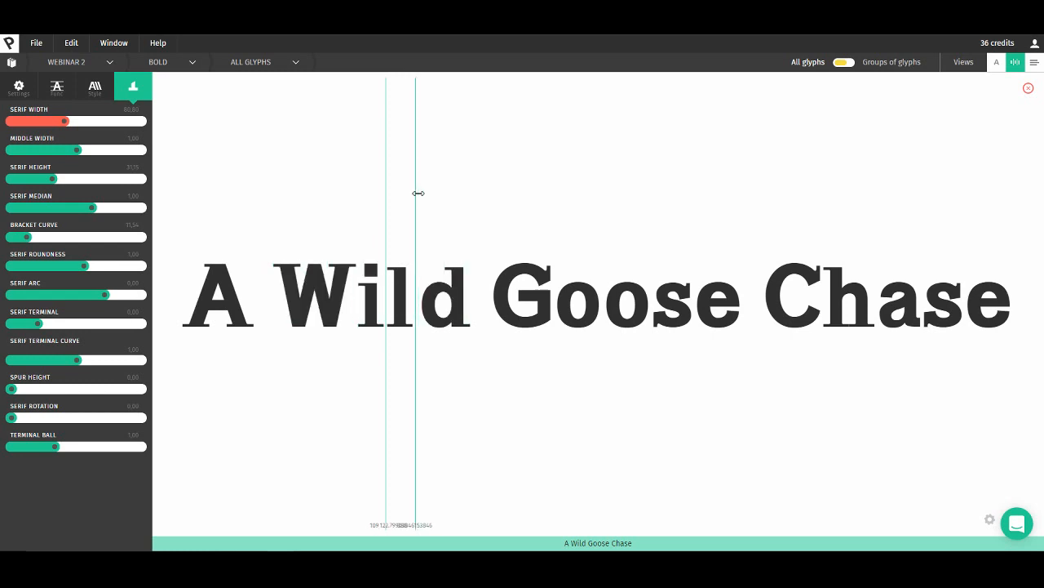
{"action": "left_click", "coordinate": [445, 294]}
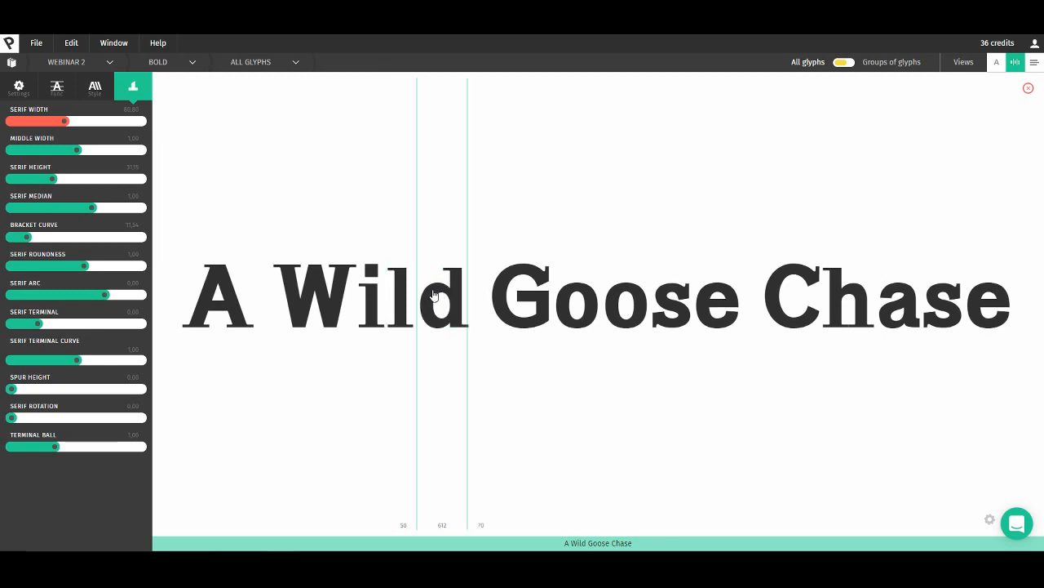
{"action": "left_click", "coordinate": [413, 232]}
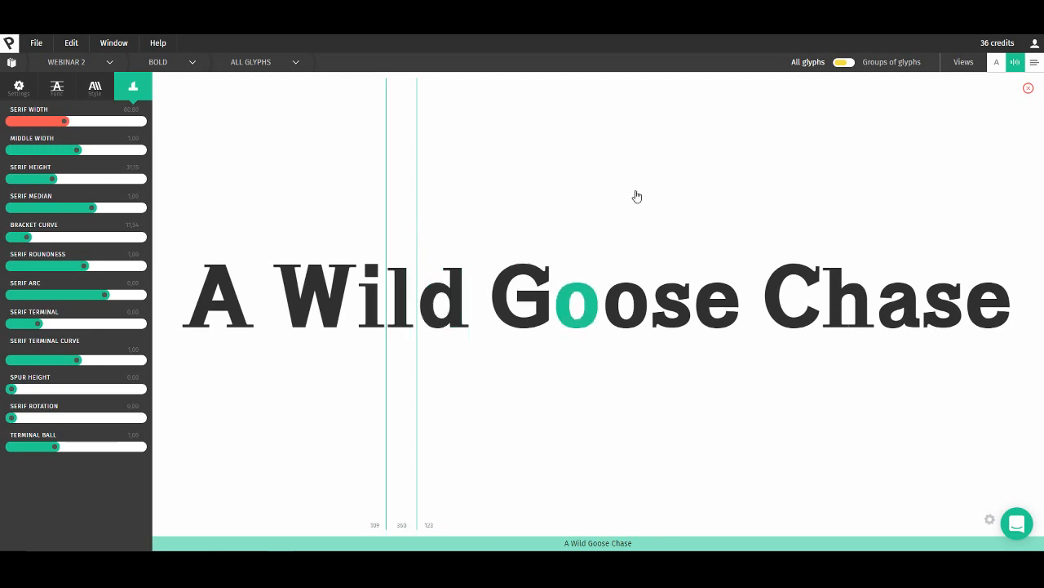
{"action": "left_click", "coordinate": [361, 224]}
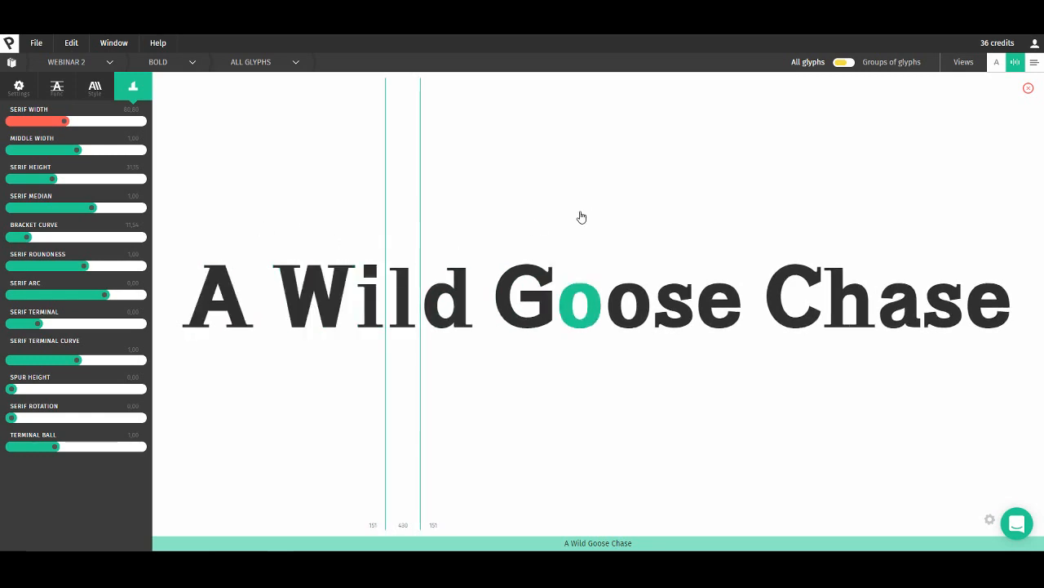
- Reduce the global spacing of all glyphs to -0.32 in the Bold variant
{"action": "left_click", "coordinate": [19, 86]}
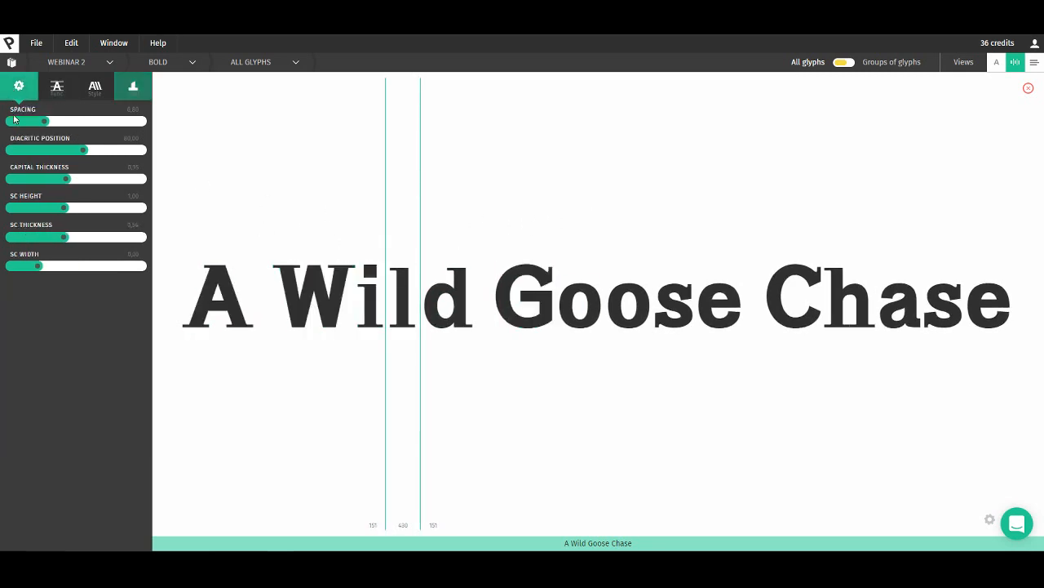
{"action": "left_click", "coordinate": [37, 122]}
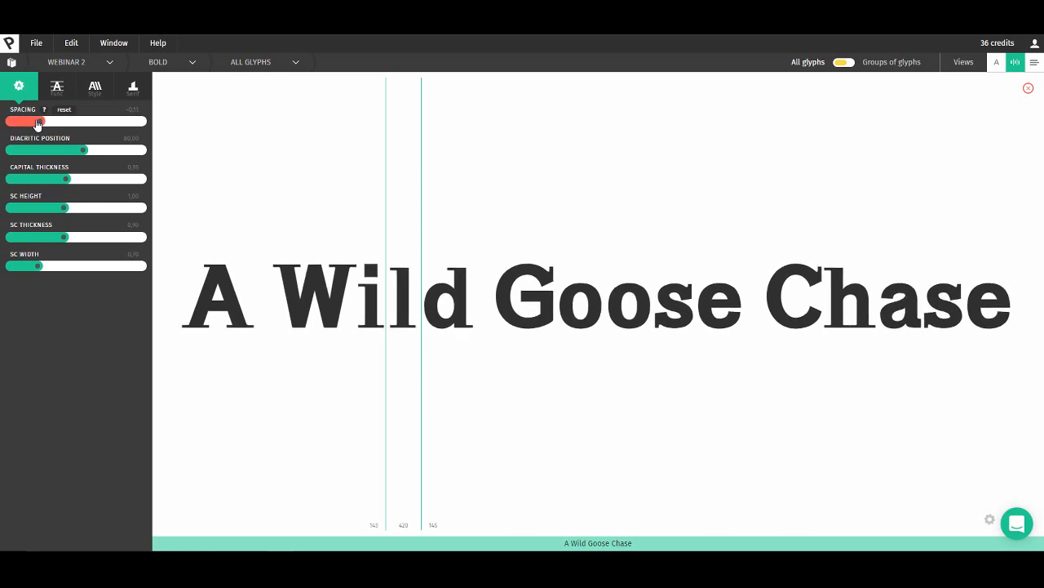
{"action": "left_click_drag", "start_coordinate": [38, 123], "coordinate": [31, 124]}
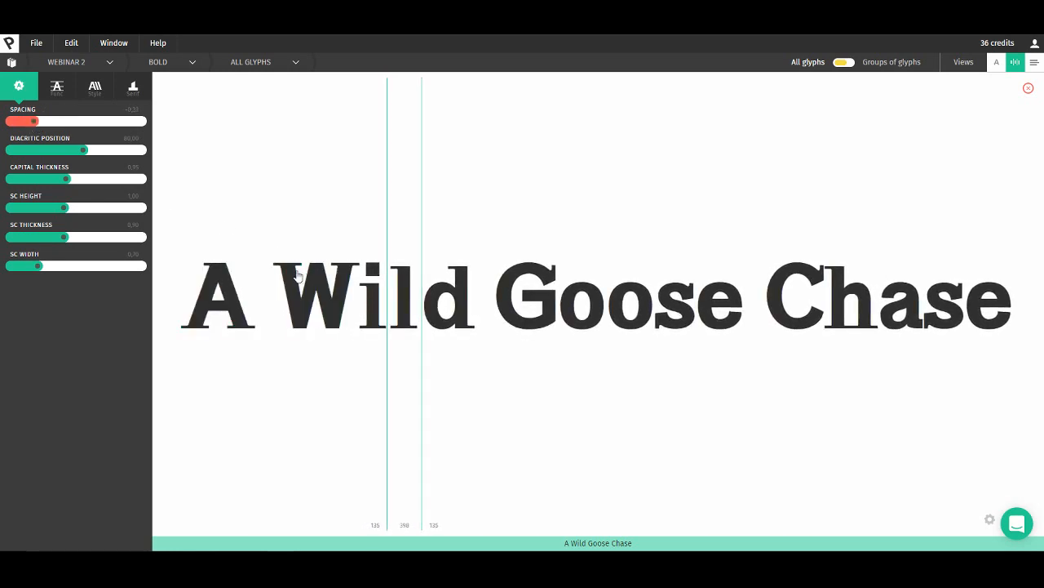
- Reduce the capital W's right spacing in the word view to 63
{"action": "left_click", "coordinate": [363, 304]}
{"action": "left_click_drag", "start_coordinate": [360, 306], "coordinate": [358, 307]}
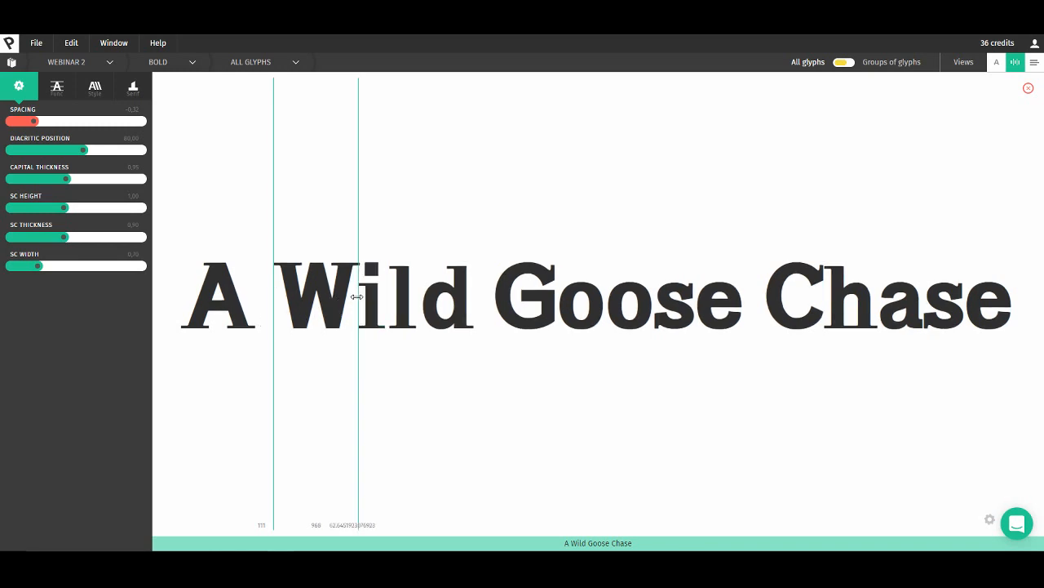
{"action": "left_click_drag", "start_coordinate": [356, 297], "coordinate": [359, 299]}
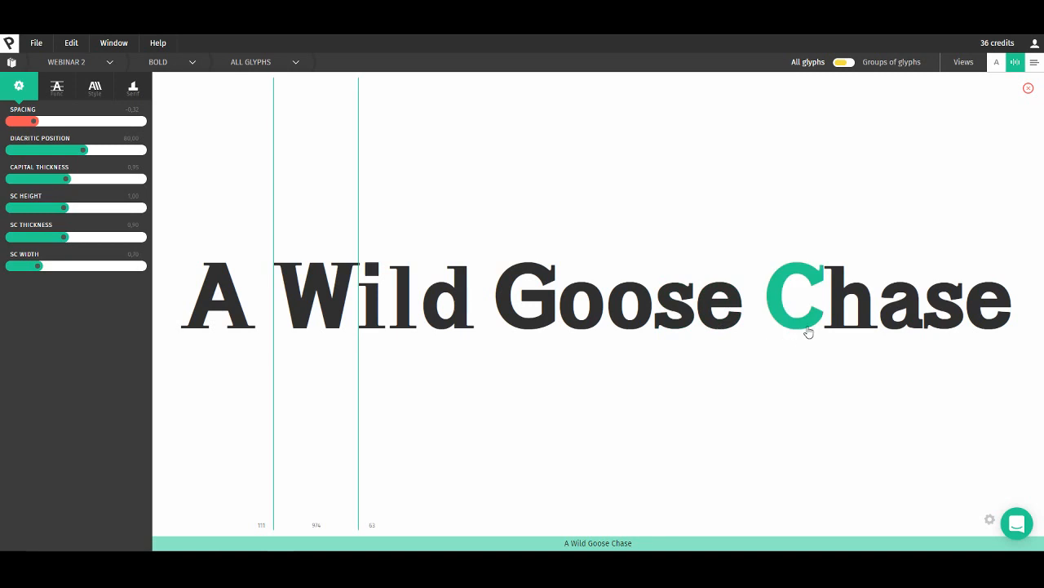
- Fine-tune the right spacing of the capital C in "Chase"
{"action": "left_click", "coordinate": [802, 300]}
{"action": "left_click_drag", "start_coordinate": [822, 291], "coordinate": [824, 295]}
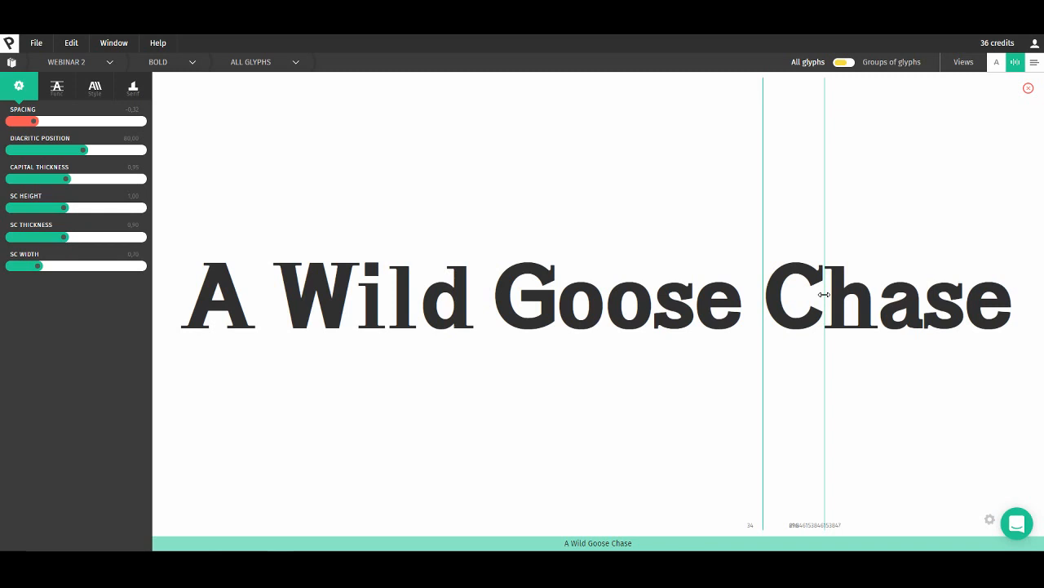
{"action": "left_click_drag", "start_coordinate": [824, 295], "coordinate": [825, 294]}
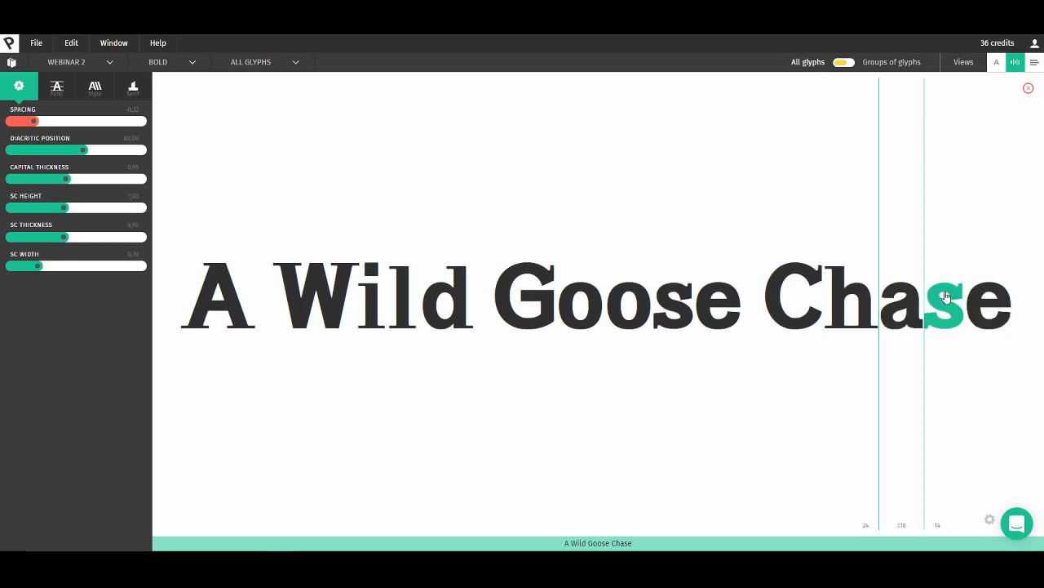
- Tighten the spacing between the a, s and e of "Chase", setting the e's left spacing to 59
{"action": "left_click_drag", "start_coordinate": [923, 287], "coordinate": [920, 288]}
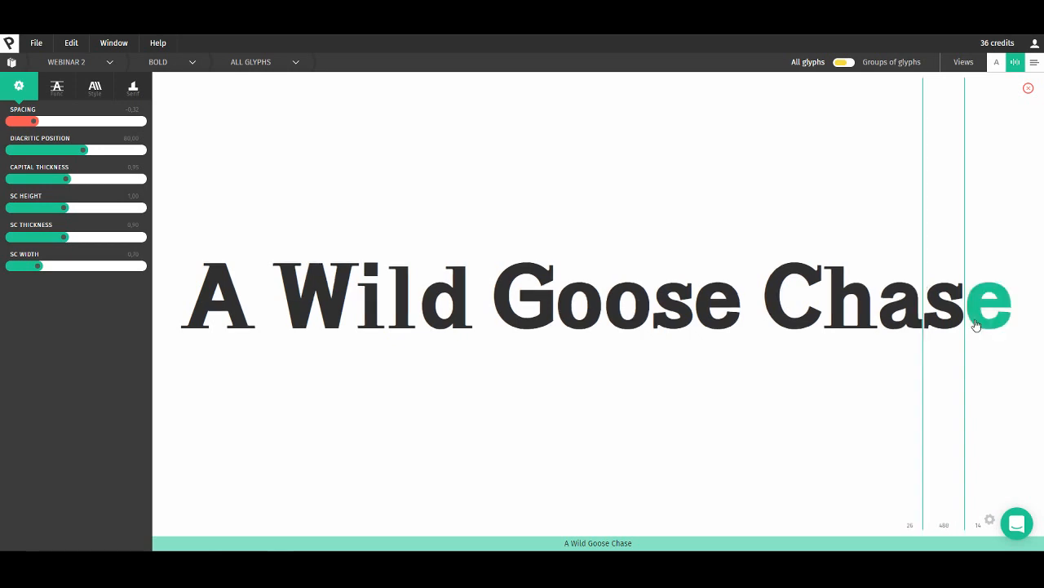
{"action": "left_click", "coordinate": [991, 298]}
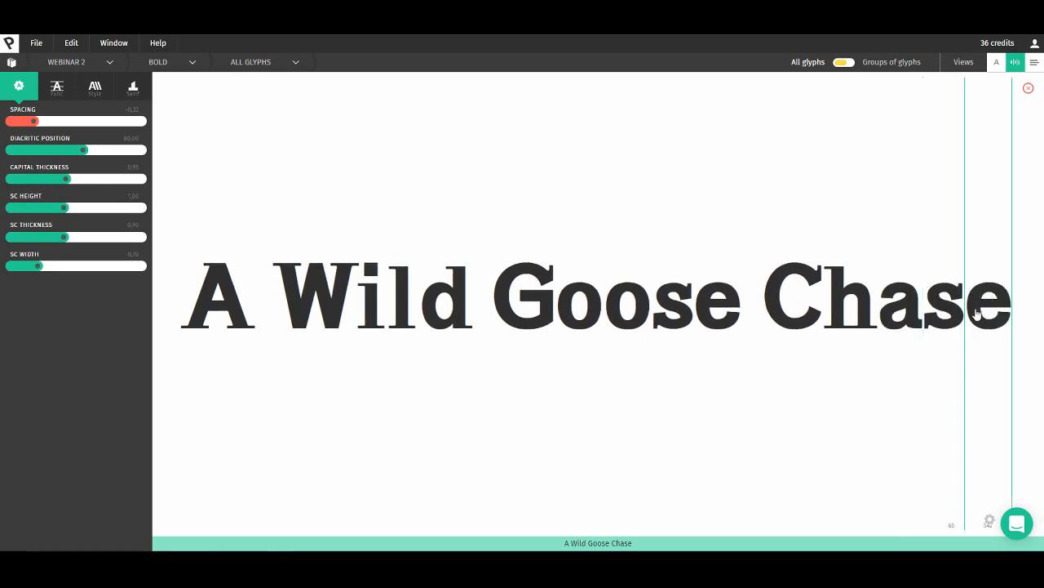
{"action": "left_click_drag", "start_coordinate": [963, 312], "coordinate": [1014, 308]}
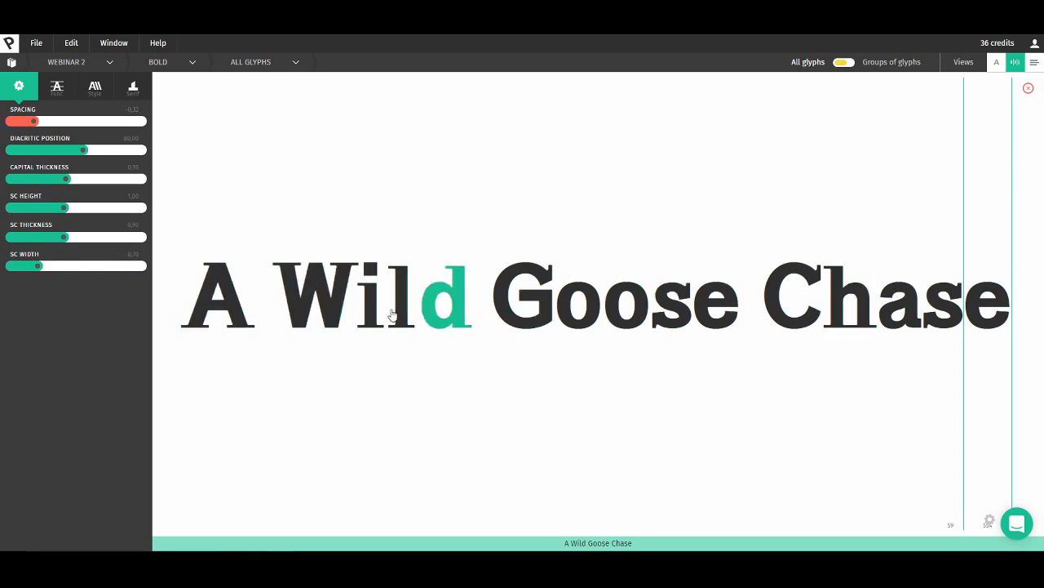
- Show the text view below the word view and select the lowercase h in "Chase"
{"action": "left_click", "coordinate": [1033, 62]}
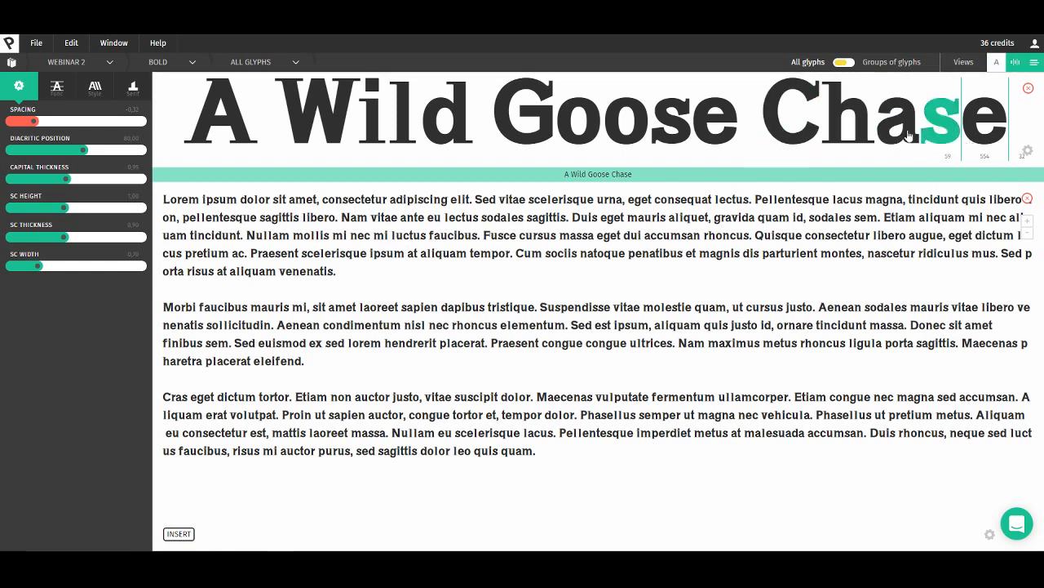
{"action": "left_click", "coordinate": [263, 62]}
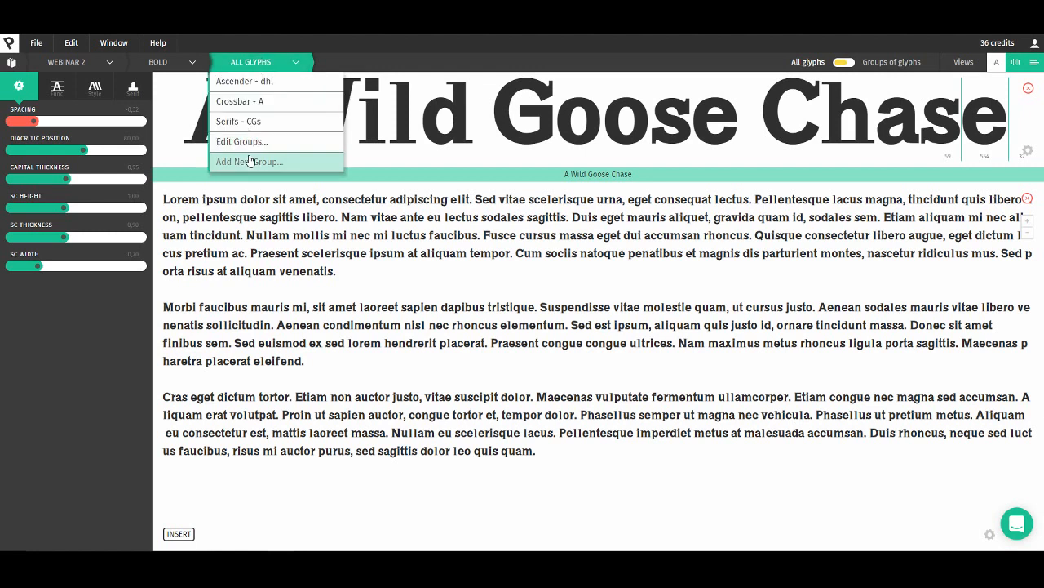
{"action": "left_click", "coordinate": [848, 123]}
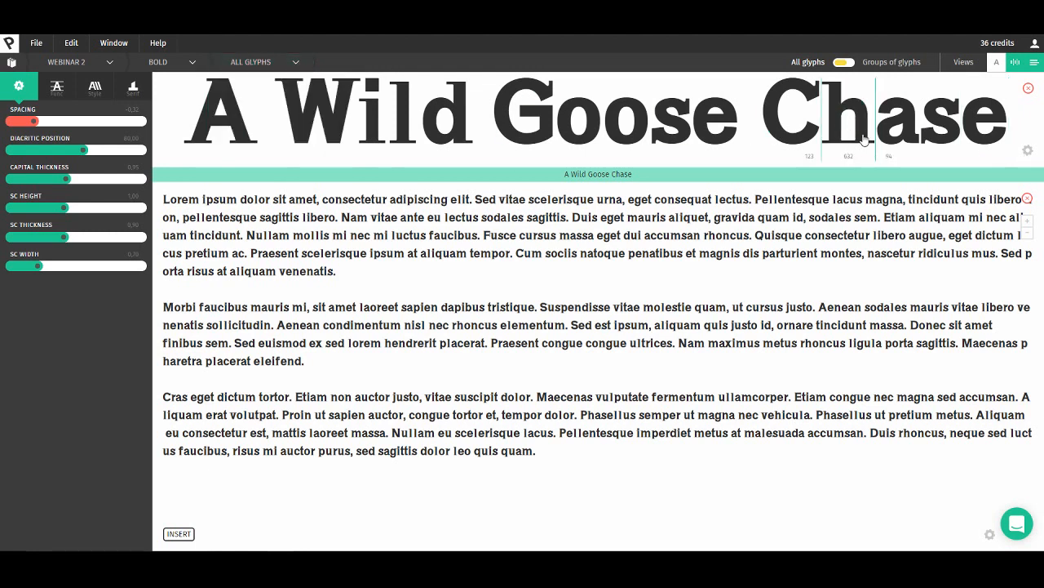
{"action": "left_click", "coordinate": [272, 64]}
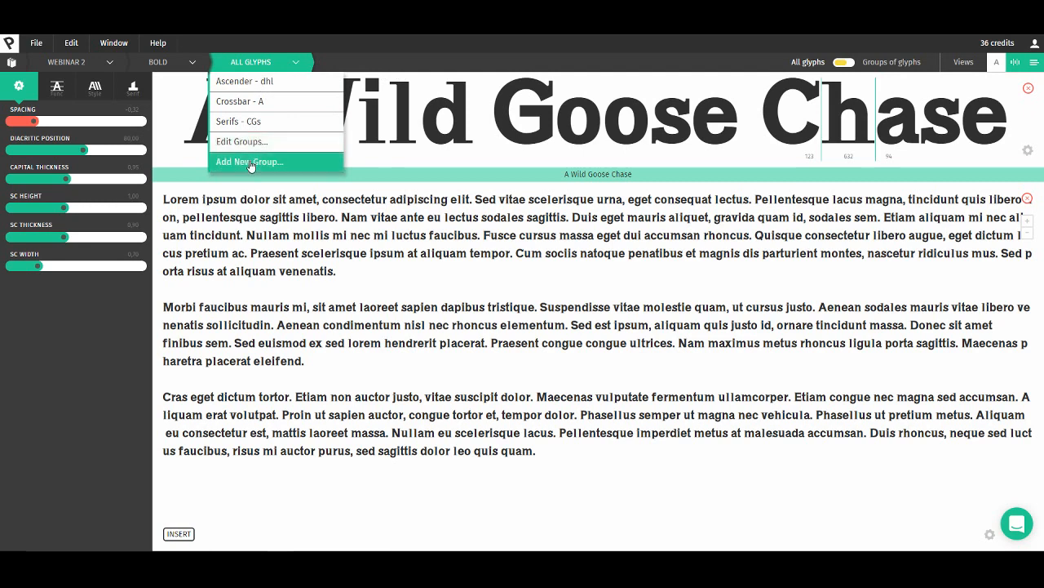
{"action": "left_click", "coordinate": [249, 162]}
{"action": "left_click", "coordinate": [197, 117]}
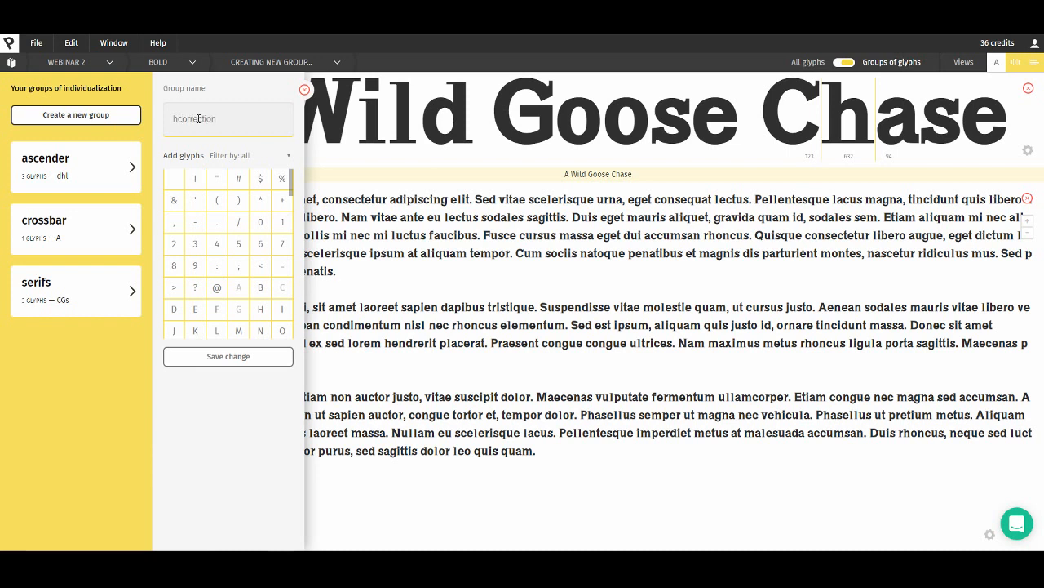
{"action": "type", "text": "hcorrection"}
{"action": "scroll", "coordinate": [237, 268], "scroll_direction": "down", "scroll_amount": 5}
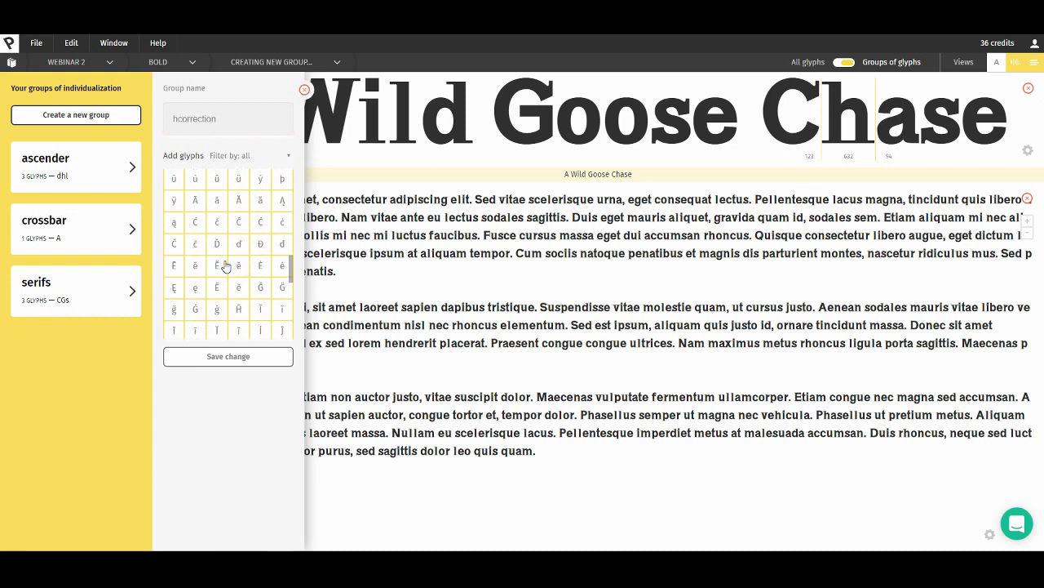
{"action": "scroll", "coordinate": [226, 267], "scroll_direction": "up", "scroll_amount": 4}
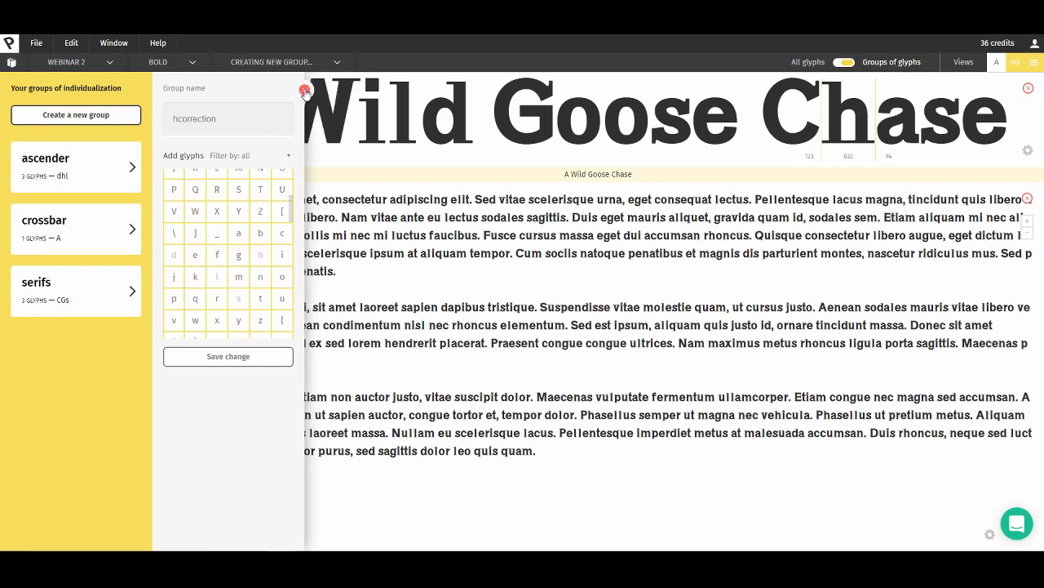
{"action": "left_click", "coordinate": [304, 92]}
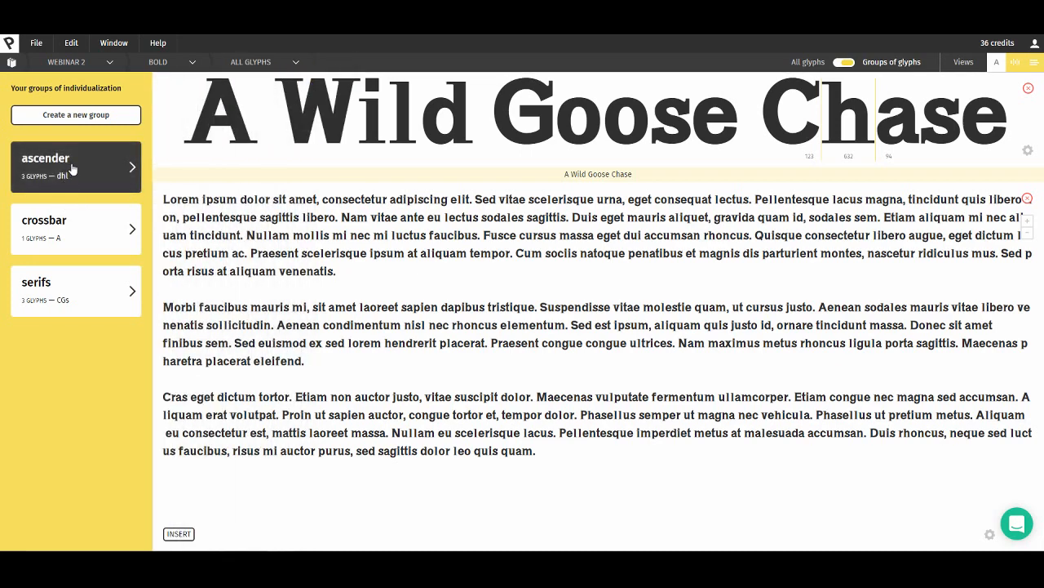
- Remove the lowercase h from the ascender glyph group and save the group
{"action": "left_click", "coordinate": [72, 168]}
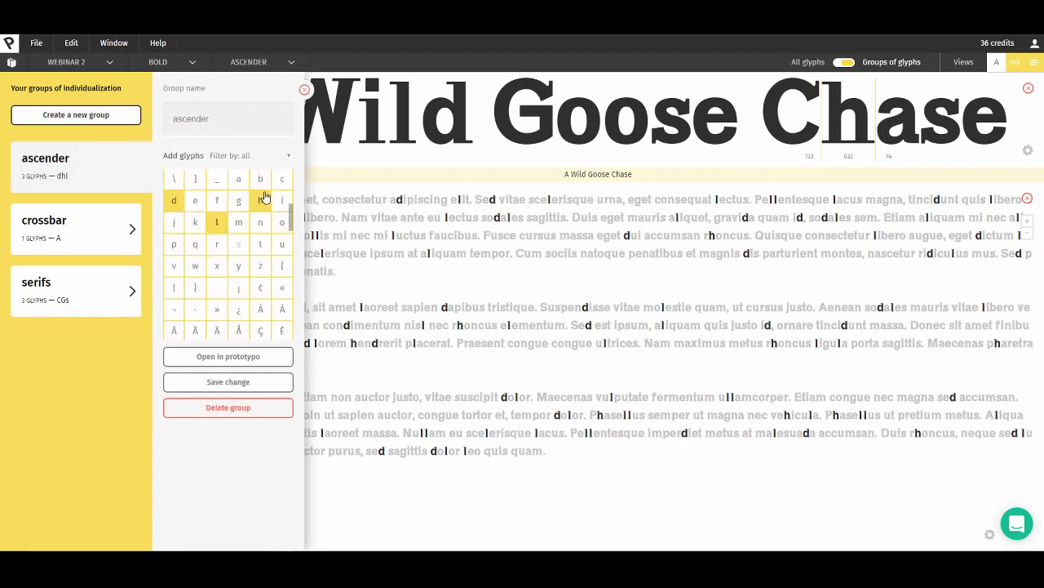
{"action": "left_click", "coordinate": [265, 197]}
{"action": "left_click", "coordinate": [228, 382]}
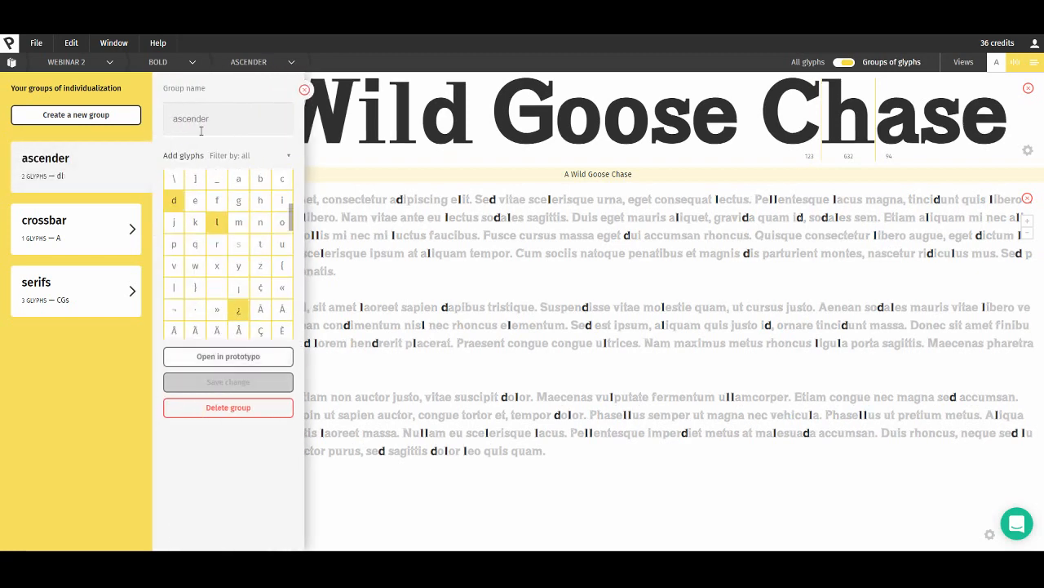
- Create a new individualization group named "hcorrection" containing only the lowercase h and save it
{"action": "left_click", "coordinate": [91, 115]}
{"action": "left_click", "coordinate": [221, 122]}
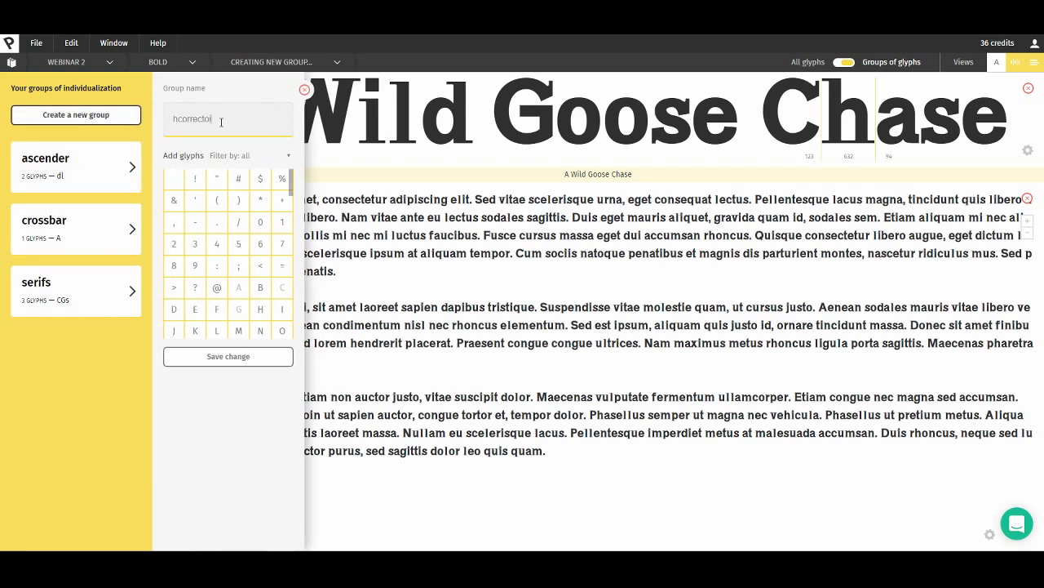
{"action": "key", "text": "BackSpace"}
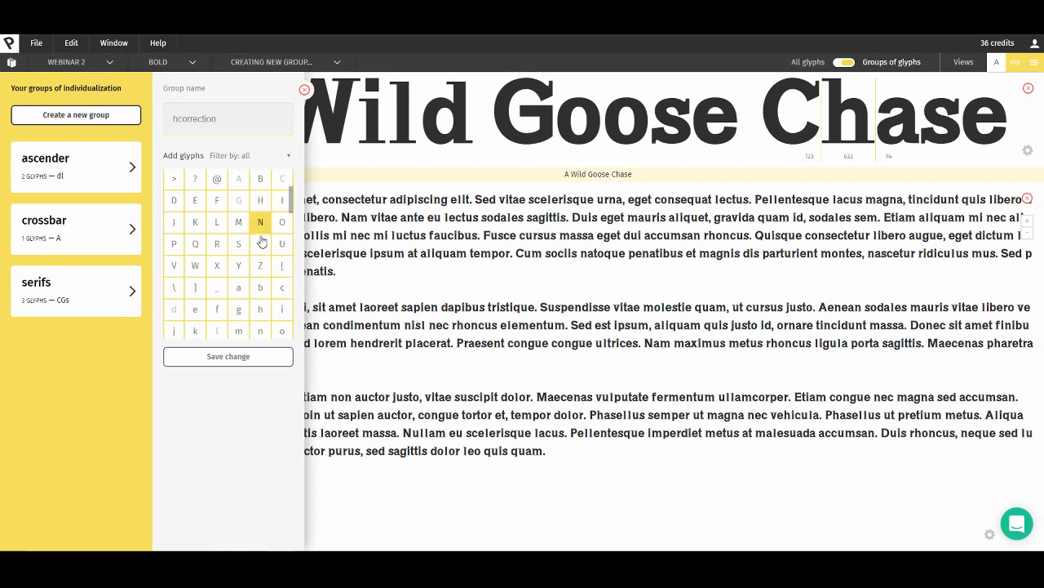
{"action": "scroll", "coordinate": [245, 261], "scroll_direction": "down", "scroll_amount": 3}
{"action": "scroll", "coordinate": [236, 236], "scroll_direction": "down", "scroll_amount": 2}
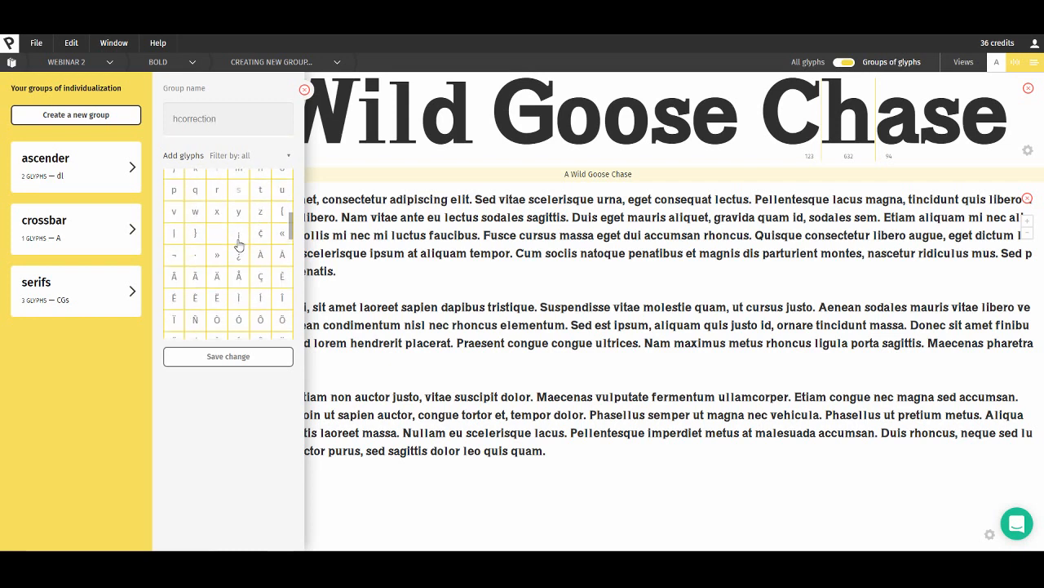
{"action": "scroll", "coordinate": [264, 267], "scroll_direction": "up", "scroll_amount": 2}
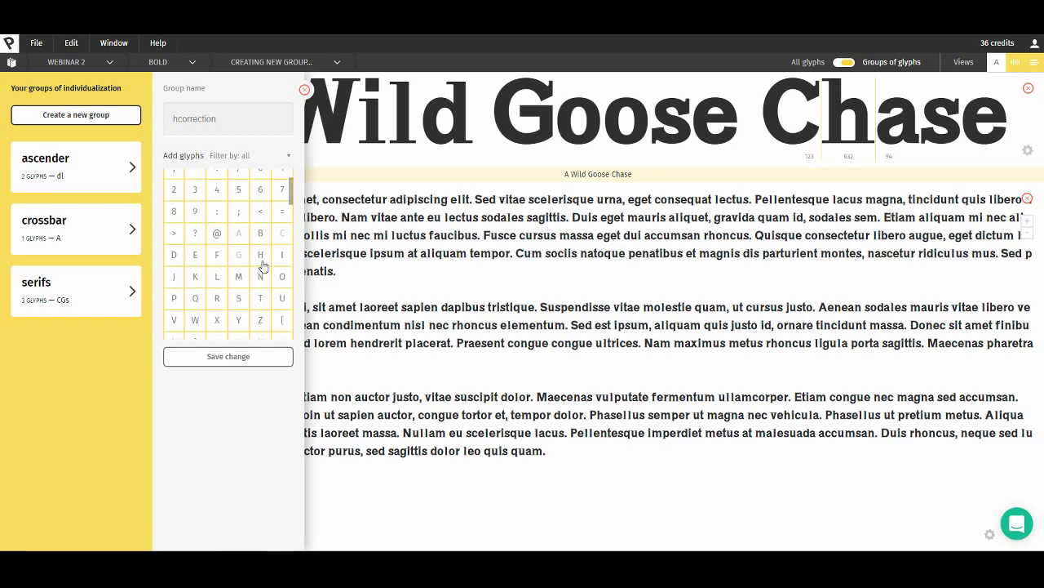
{"action": "scroll", "coordinate": [262, 275], "scroll_direction": "down", "scroll_amount": 2}
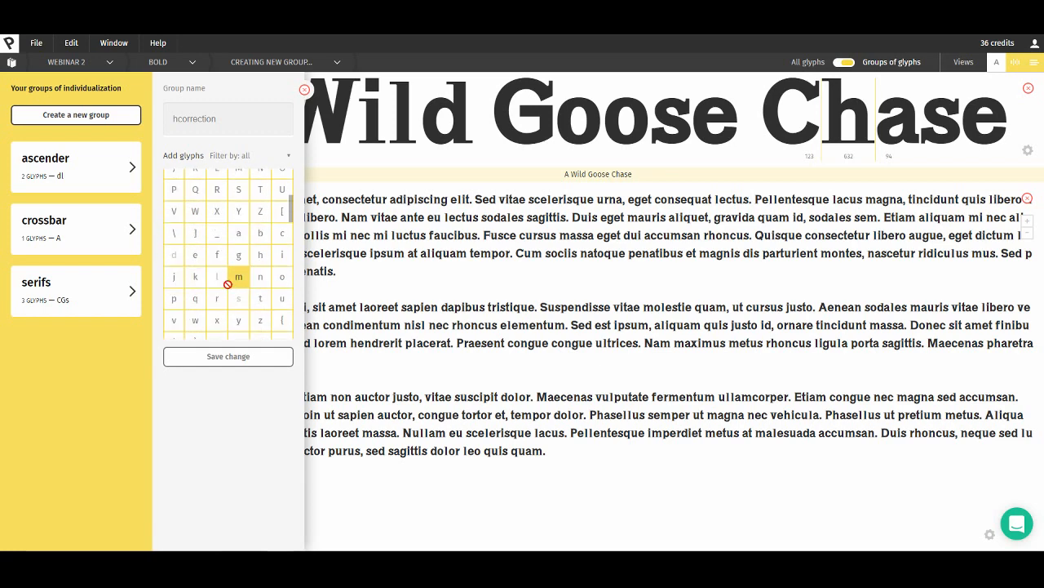
{"action": "left_click", "coordinate": [262, 260]}
{"action": "left_click", "coordinate": [245, 357]}
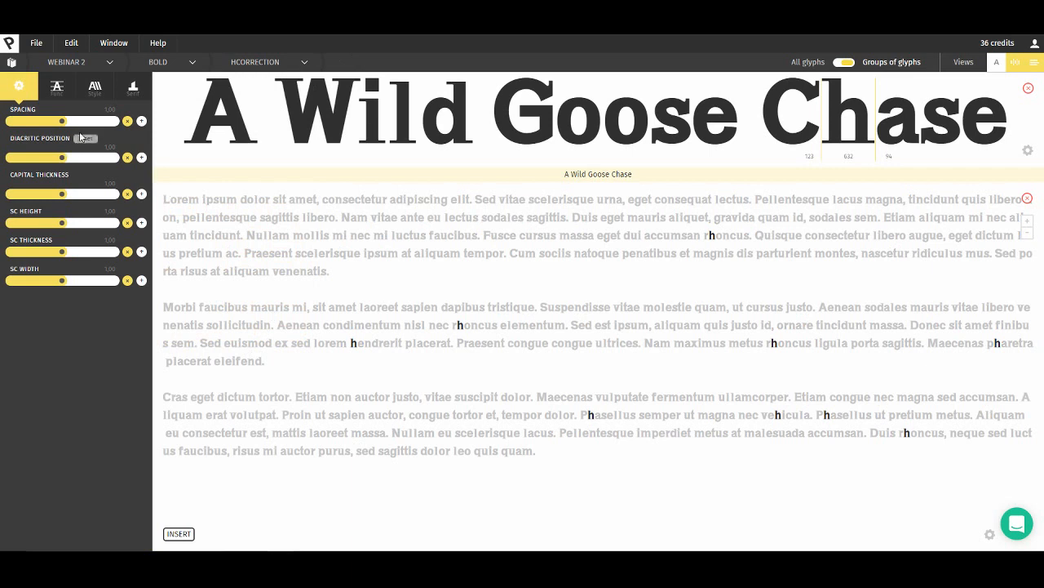
- Lower the ascender of the hcorrection group to 0.79
{"action": "left_click", "coordinate": [56, 86]}
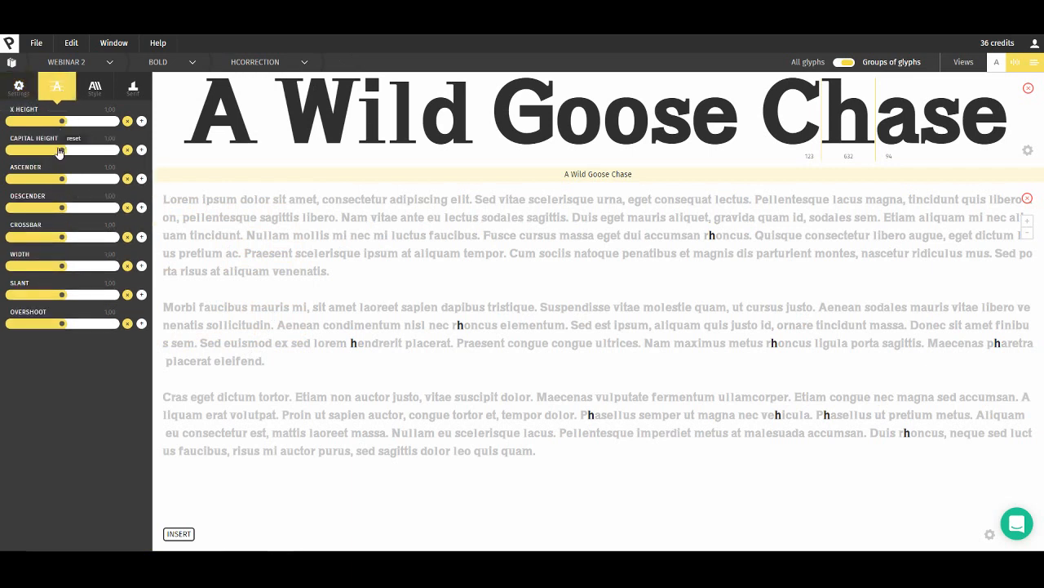
{"action": "left_click_drag", "start_coordinate": [63, 185], "coordinate": [50, 187]}
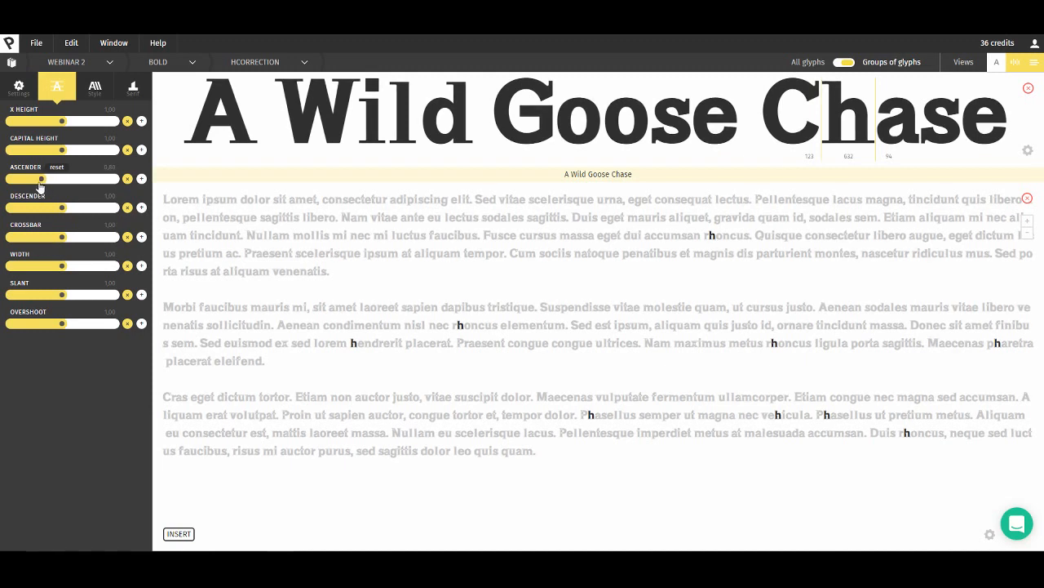
{"action": "left_click_drag", "start_coordinate": [31, 187], "coordinate": [33, 186]}
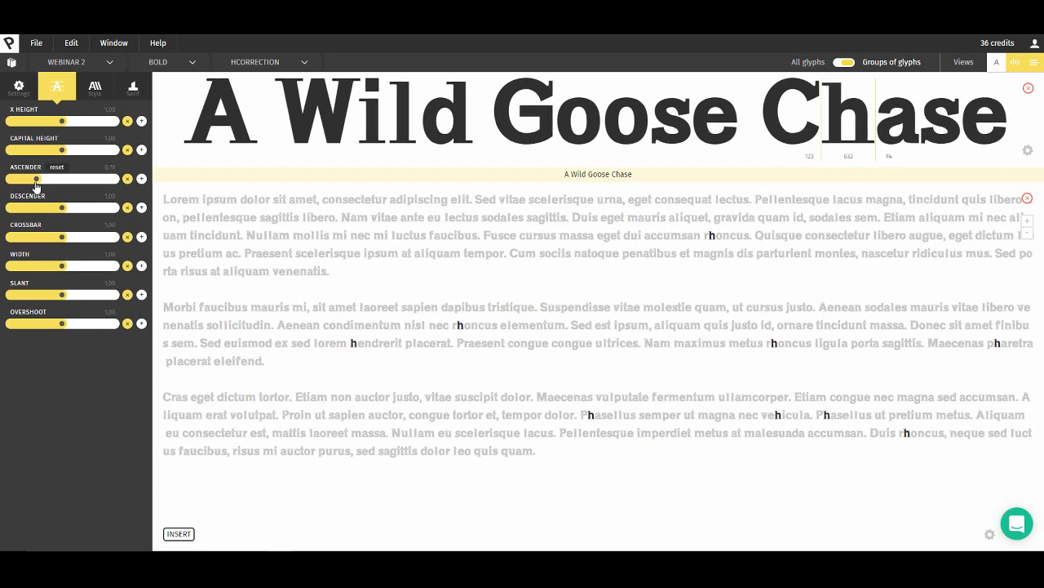
{"action": "left_click_drag", "start_coordinate": [36, 187], "coordinate": [38, 187]}
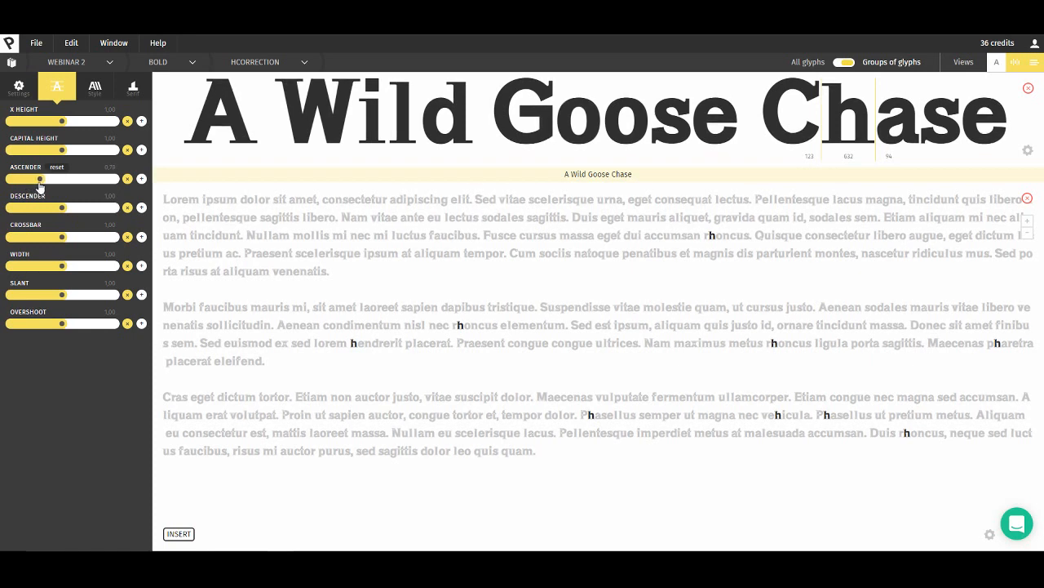
- Reduce the serif width of the hcorrection group to 0.91
{"action": "left_click", "coordinate": [96, 88]}
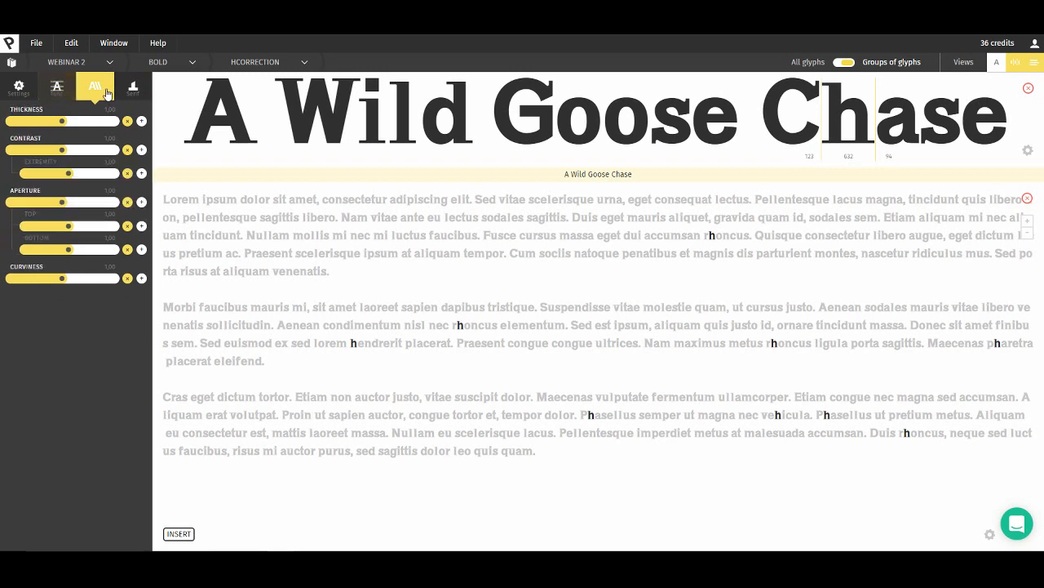
{"action": "left_click", "coordinate": [133, 87]}
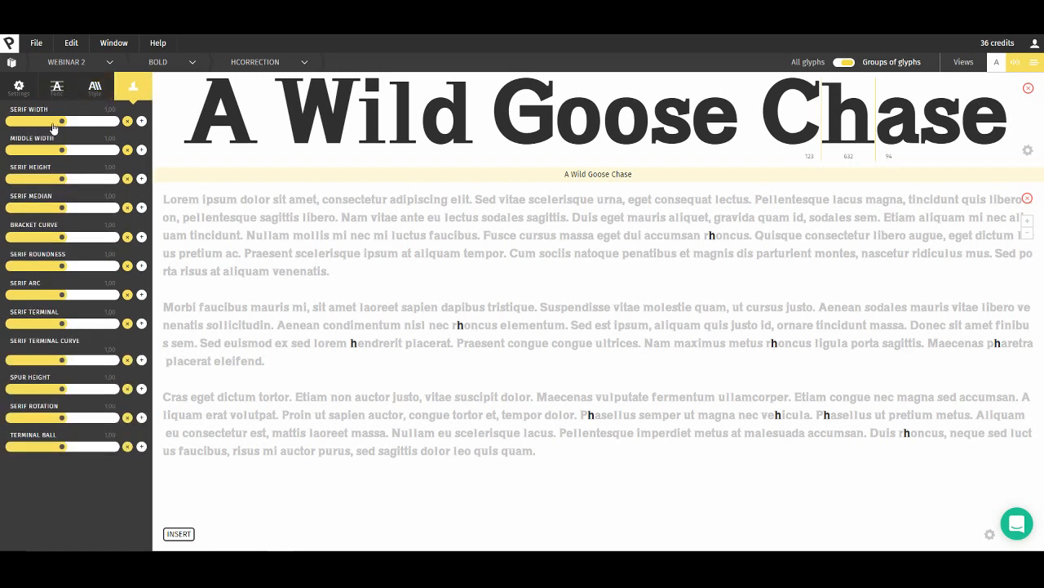
{"action": "left_click_drag", "start_coordinate": [59, 125], "coordinate": [54, 128]}
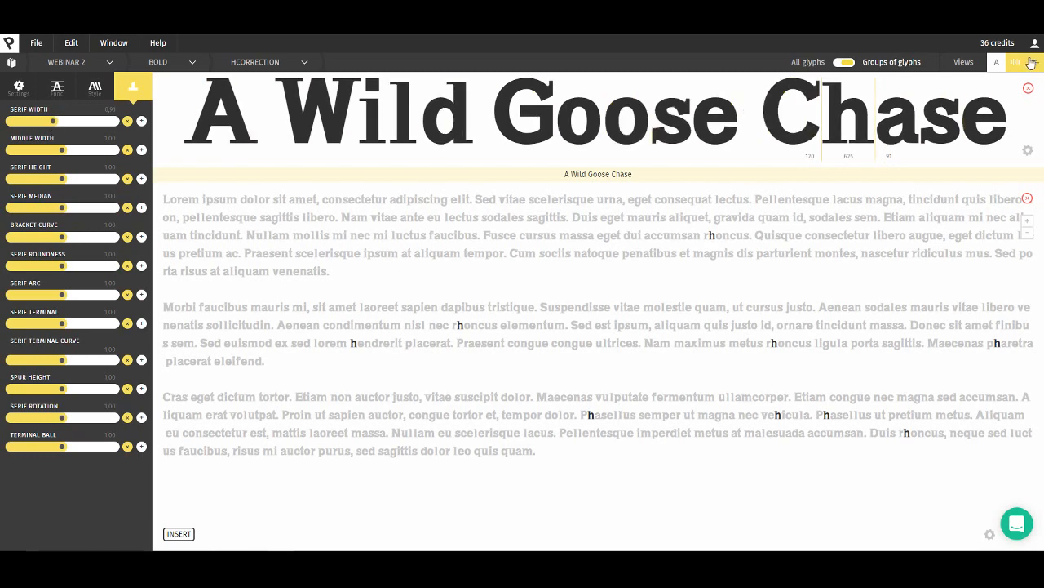
- Switch back to editing all glyphs and enlarge the word view above the text view
{"action": "left_click", "coordinate": [844, 62]}
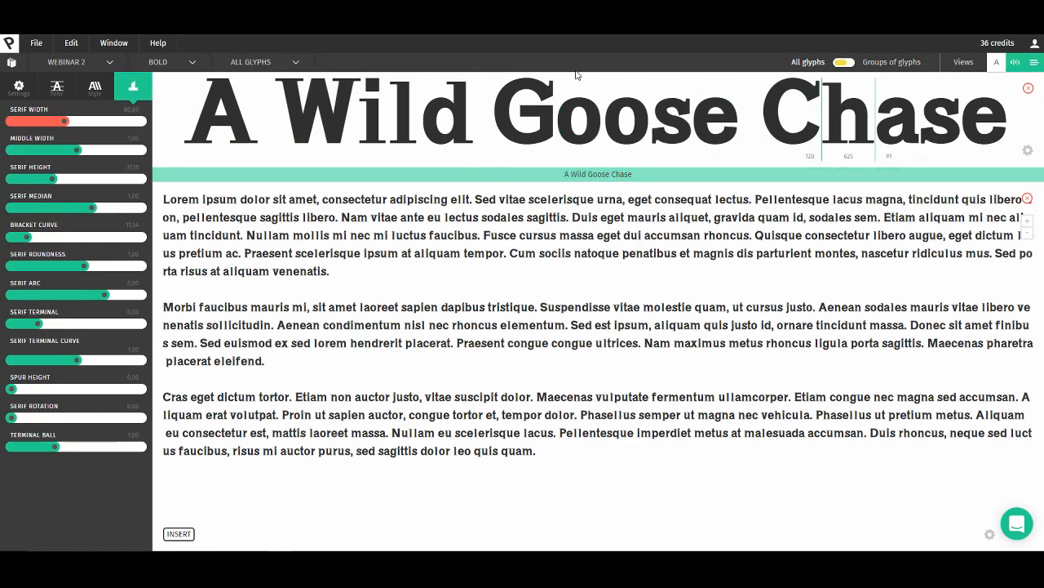
{"action": "left_click_drag", "start_coordinate": [576, 73], "coordinate": [602, 303]}
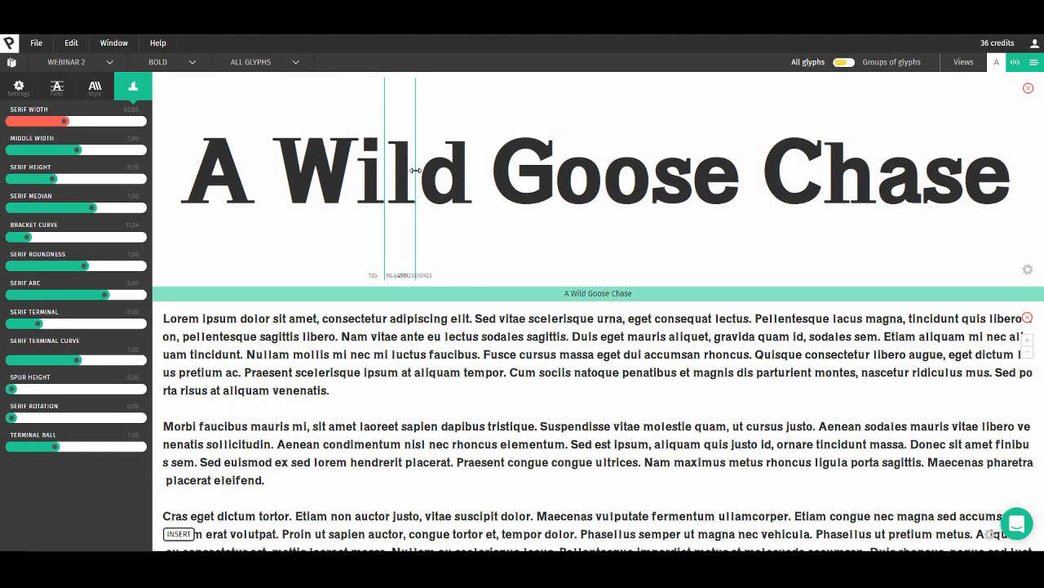
- Adjust the lowercase l's spacing in the word view to 123 before and 103 after the letter, and show the glyph view again
{"action": "mouse_move", "coordinate": [415, 170]}
{"action": "left_mouse_down"}
{"action": "mouse_move", "coordinate": [386, 171]}
{"action": "mouse_move", "coordinate": [413, 170]}
{"action": "left_mouse_up"}
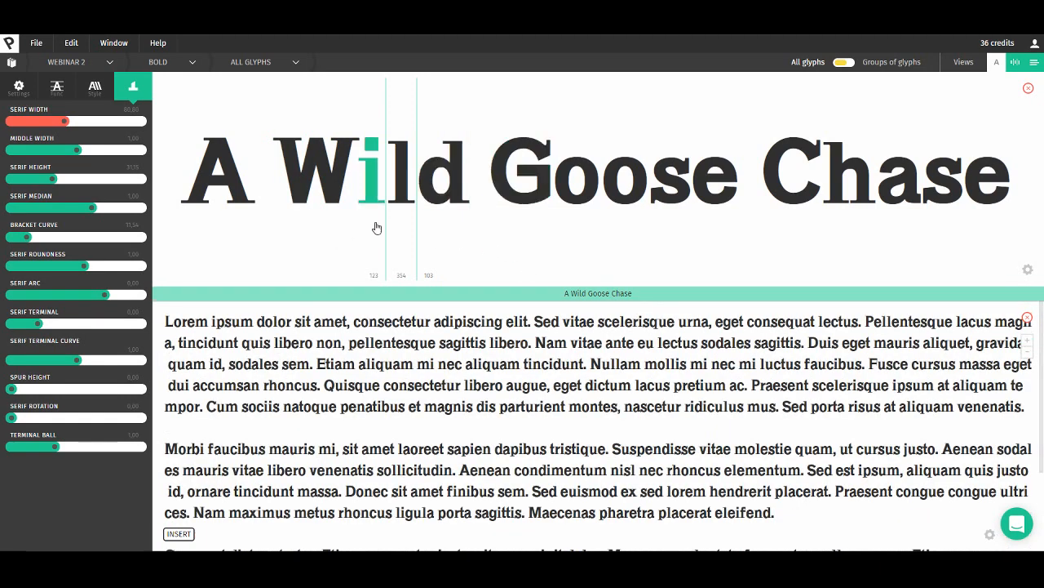
{"action": "left_click", "coordinate": [1009, 65]}
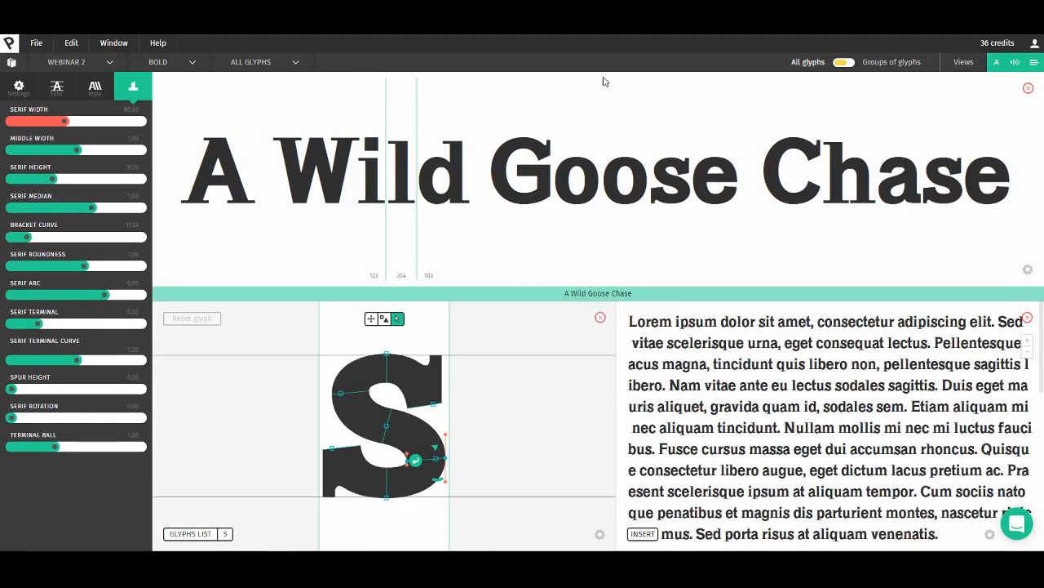
- Compare the Thin, Regular and Bold variants of Webinar 2 by switching between them repeatedly, ending on Bold
{"action": "left_click", "coordinate": [159, 63]}
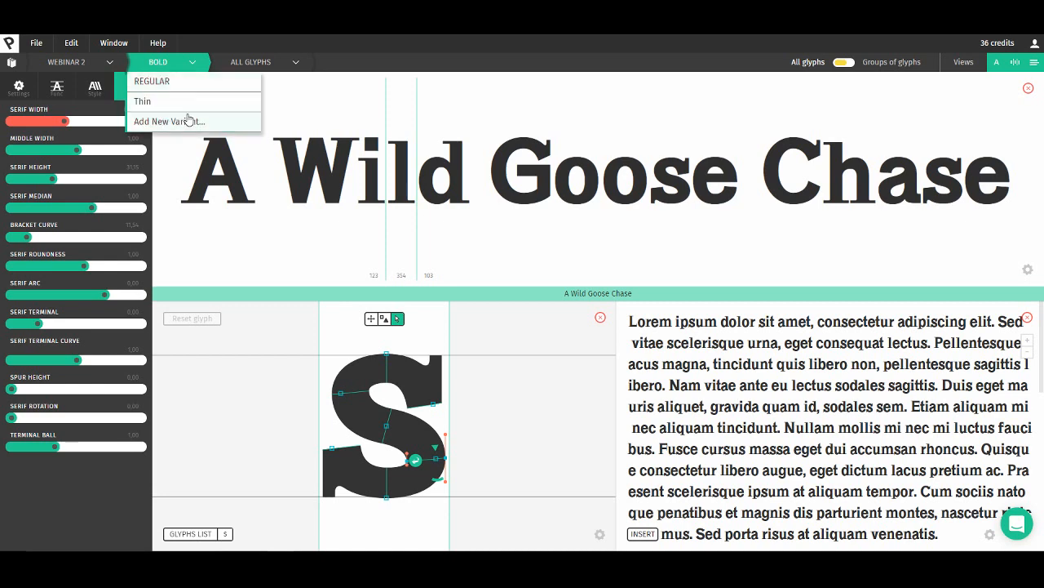
{"action": "left_click", "coordinate": [28, 48]}
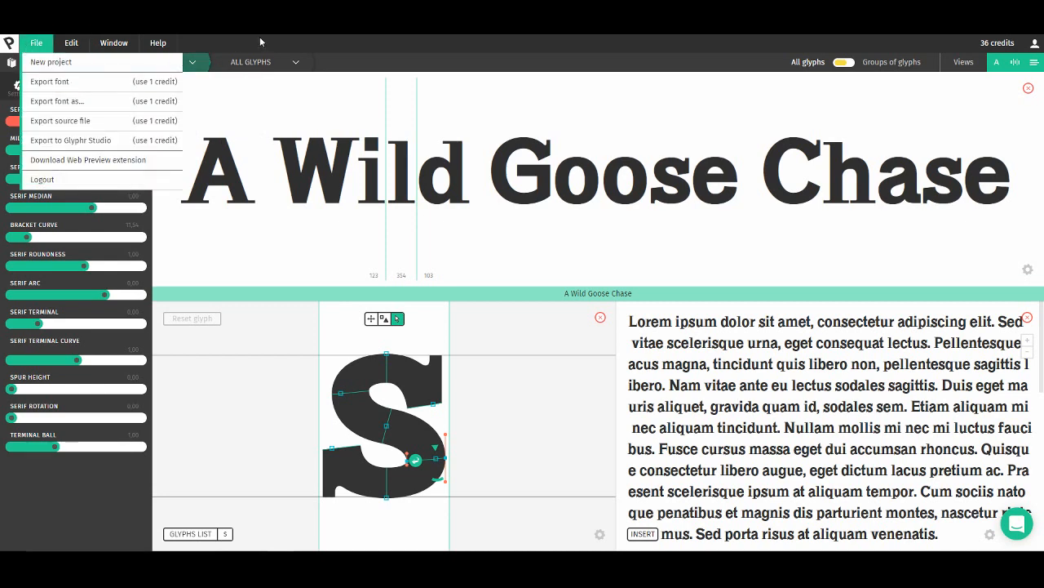
{"action": "left_click", "coordinate": [187, 64]}
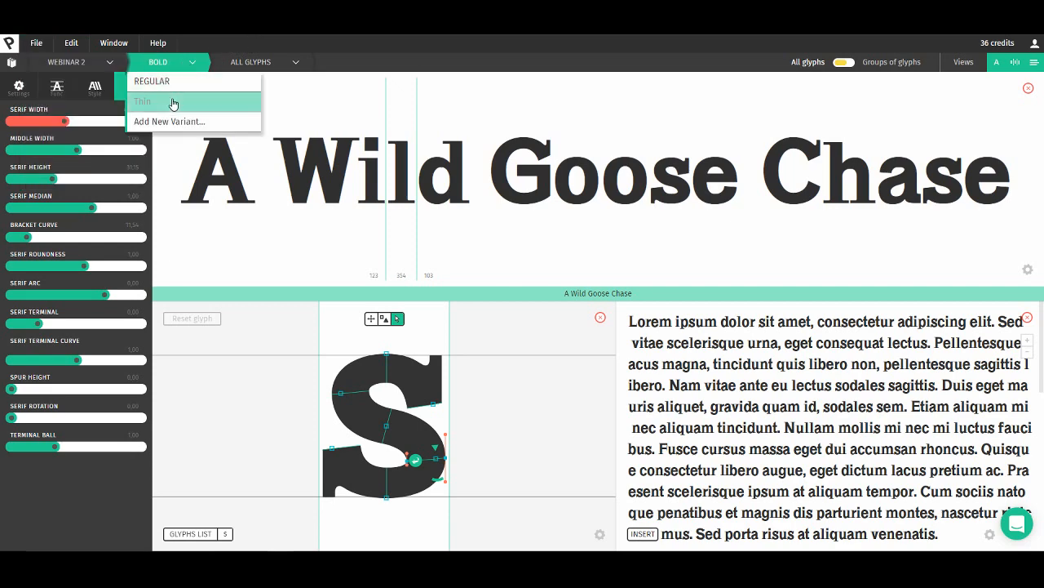
{"action": "left_click", "coordinate": [174, 100]}
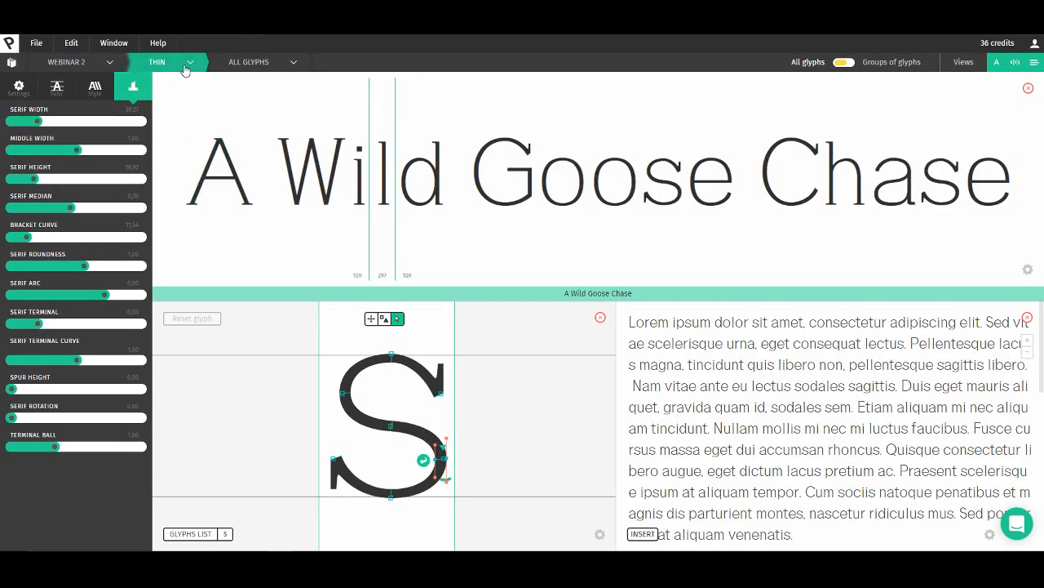
{"action": "left_click", "coordinate": [176, 62]}
{"action": "left_click", "coordinate": [168, 80]}
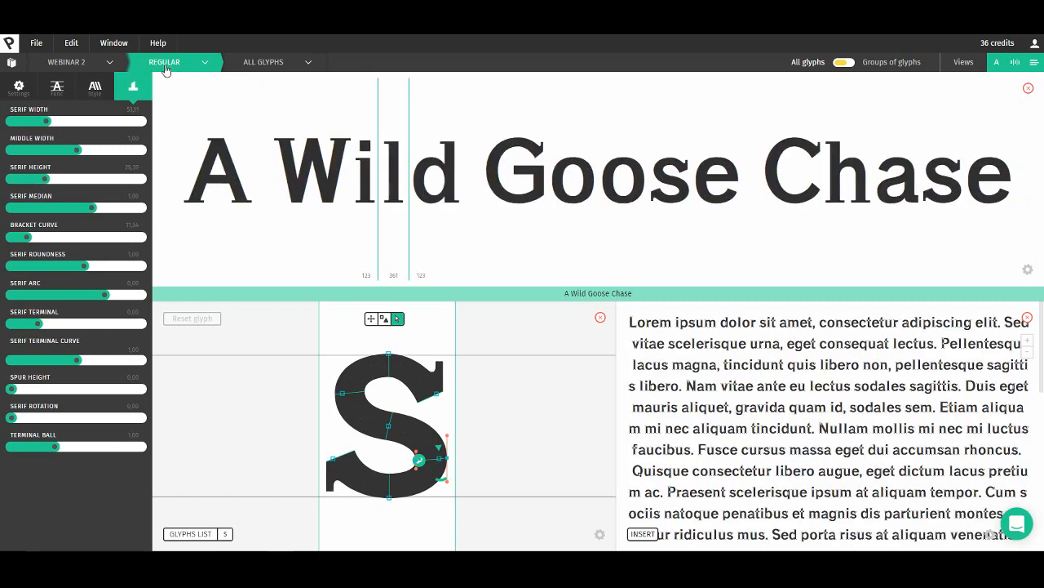
{"action": "left_click", "coordinate": [173, 65]}
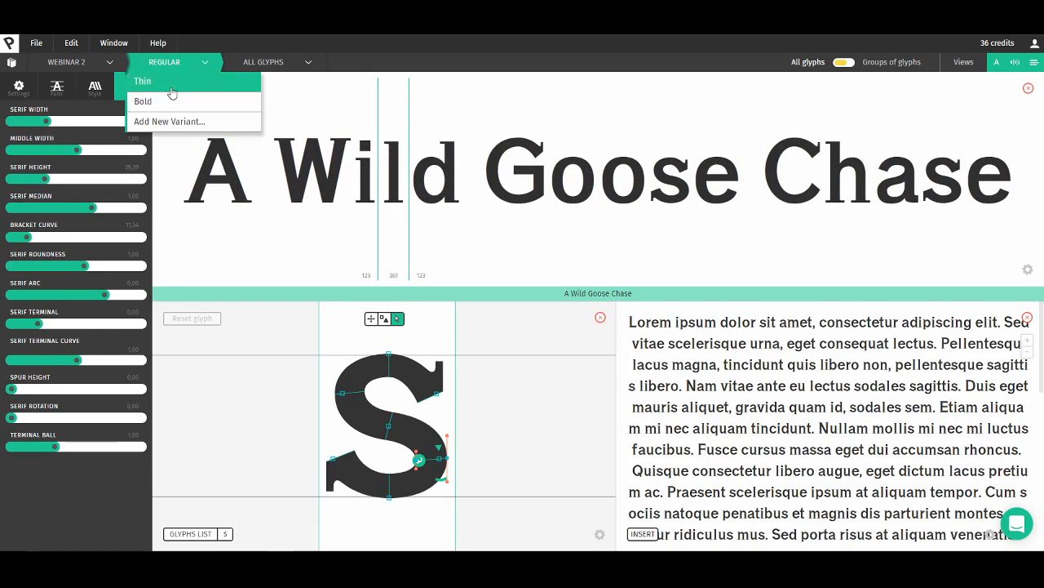
{"action": "left_click", "coordinate": [167, 82]}
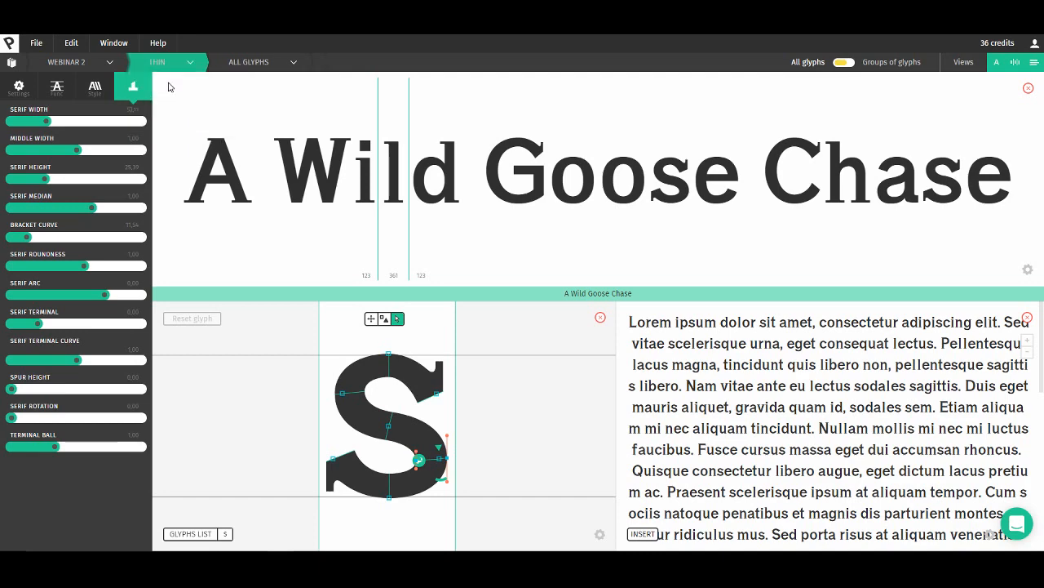
{"action": "left_click", "coordinate": [173, 65]}
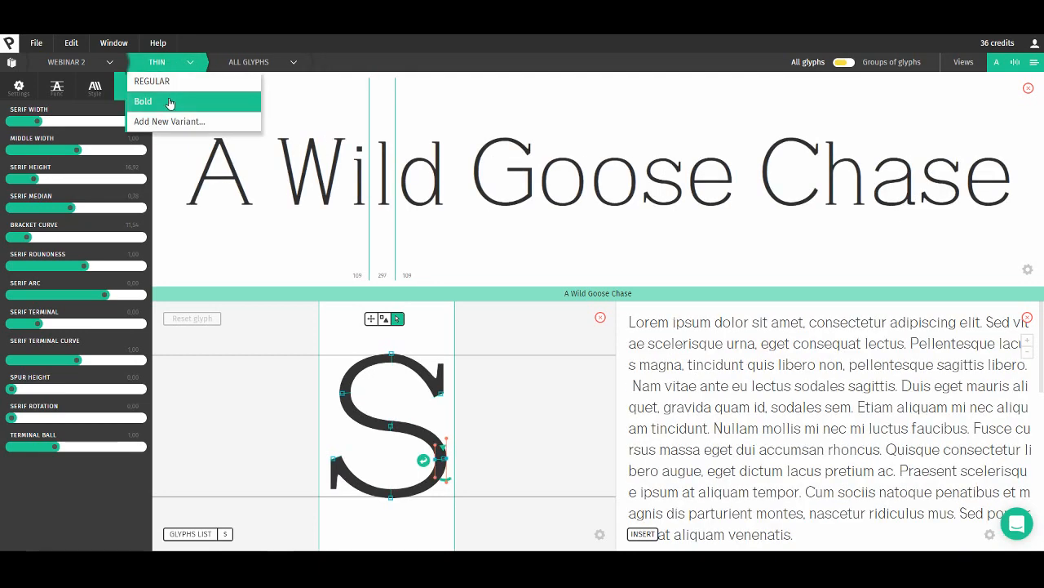
{"action": "left_click", "coordinate": [170, 102]}
{"action": "left_click", "coordinate": [177, 65]}
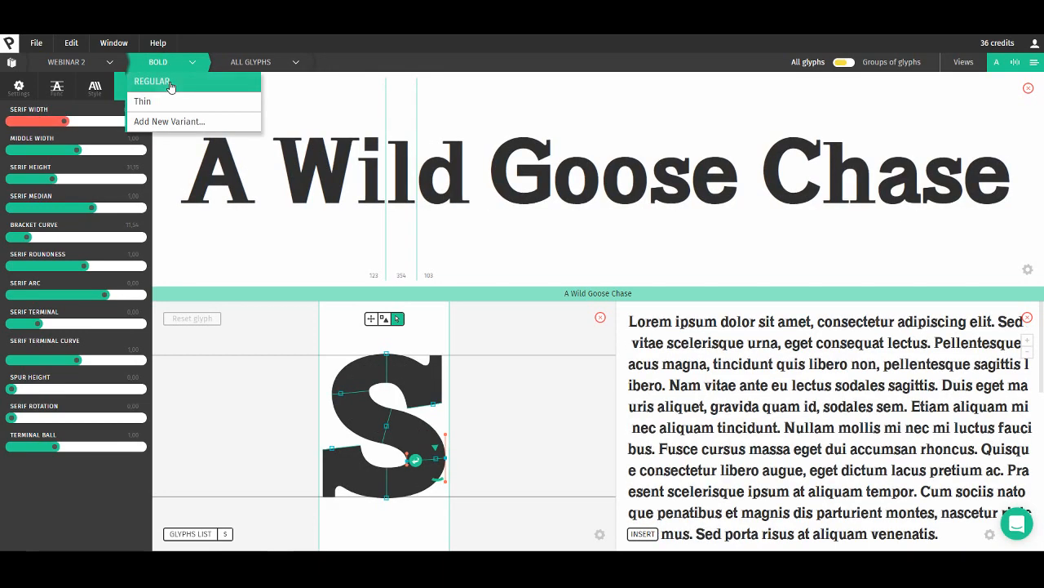
{"action": "left_click", "coordinate": [170, 83]}
{"action": "left_click", "coordinate": [173, 64]}
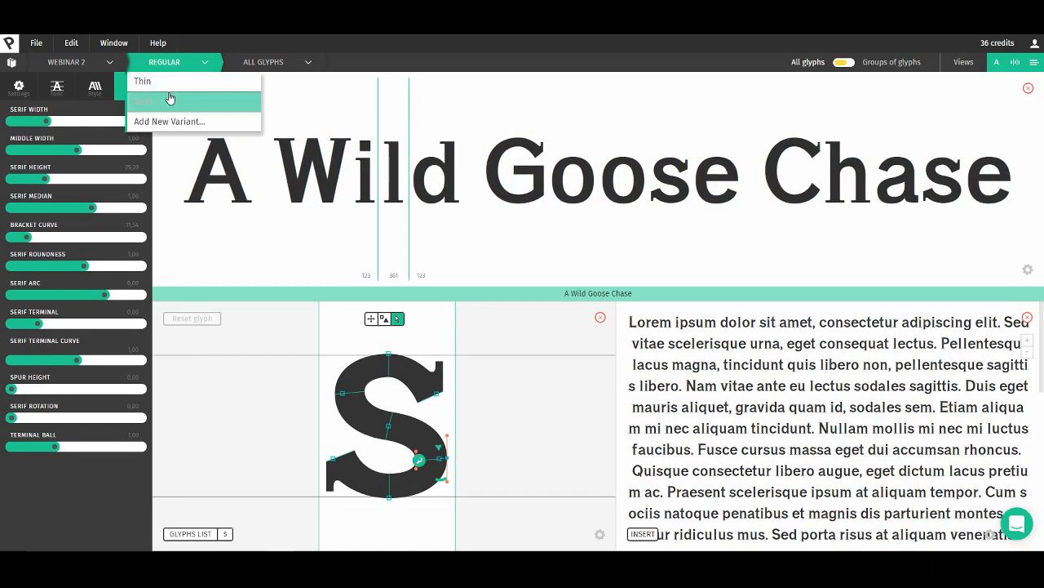
{"action": "left_click", "coordinate": [163, 81]}
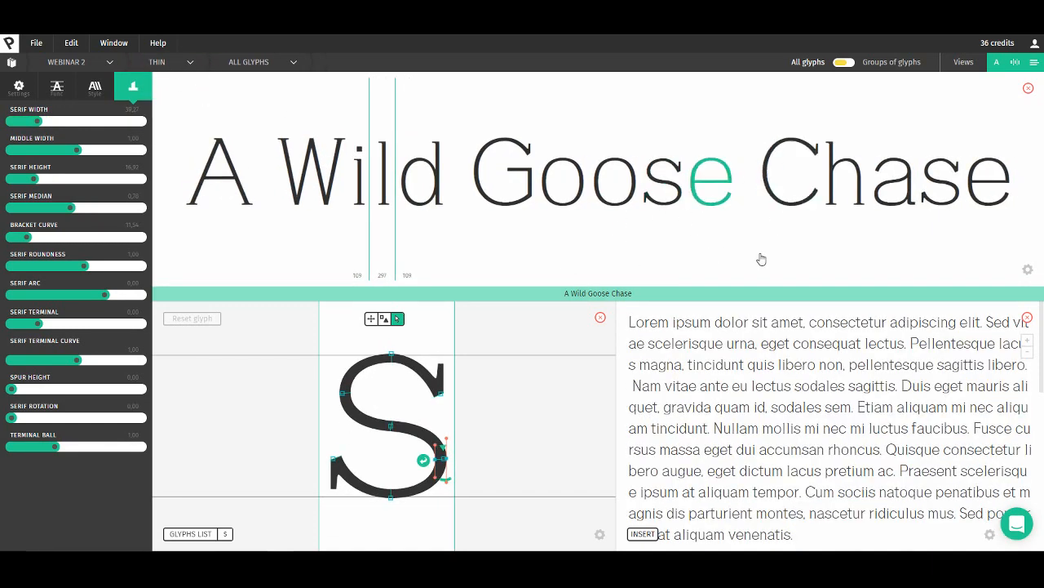
{"action": "left_click", "coordinate": [167, 65]}
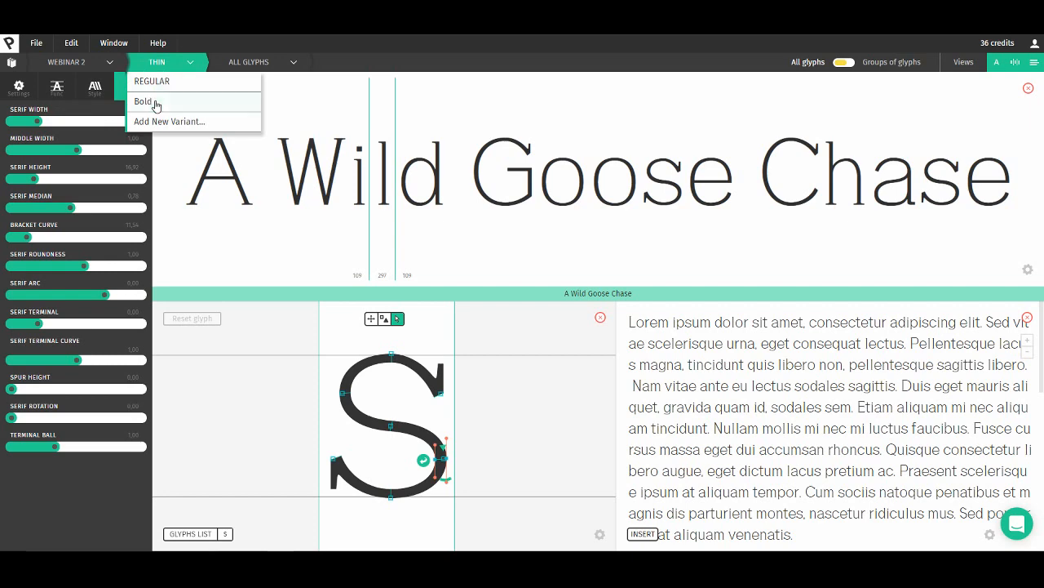
{"action": "left_click", "coordinate": [156, 103]}
{"action": "left_click", "coordinate": [168, 63]}
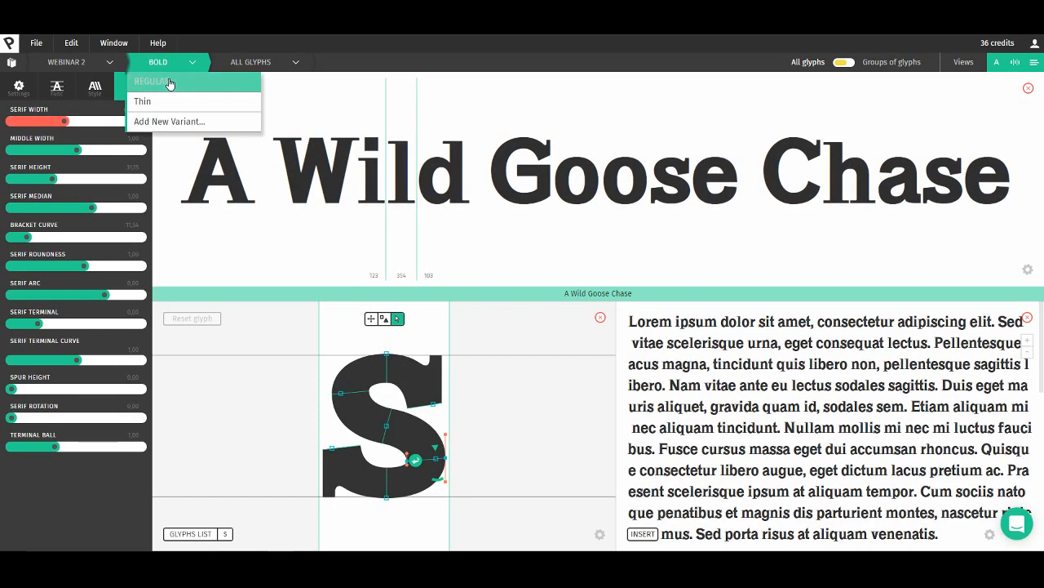
{"action": "left_click", "coordinate": [169, 82]}
{"action": "left_click", "coordinate": [167, 63]}
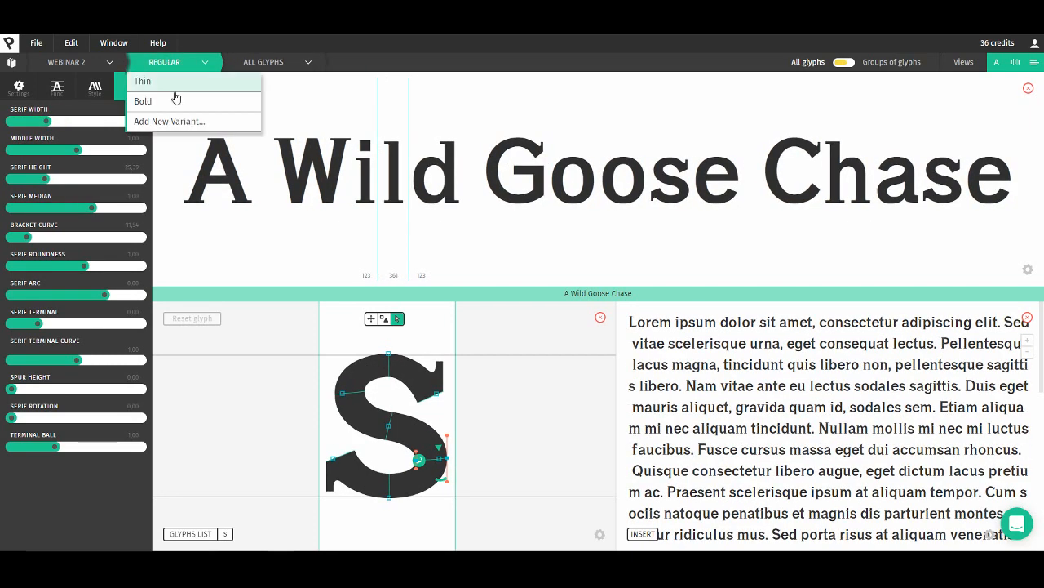
{"action": "left_click", "coordinate": [175, 99]}
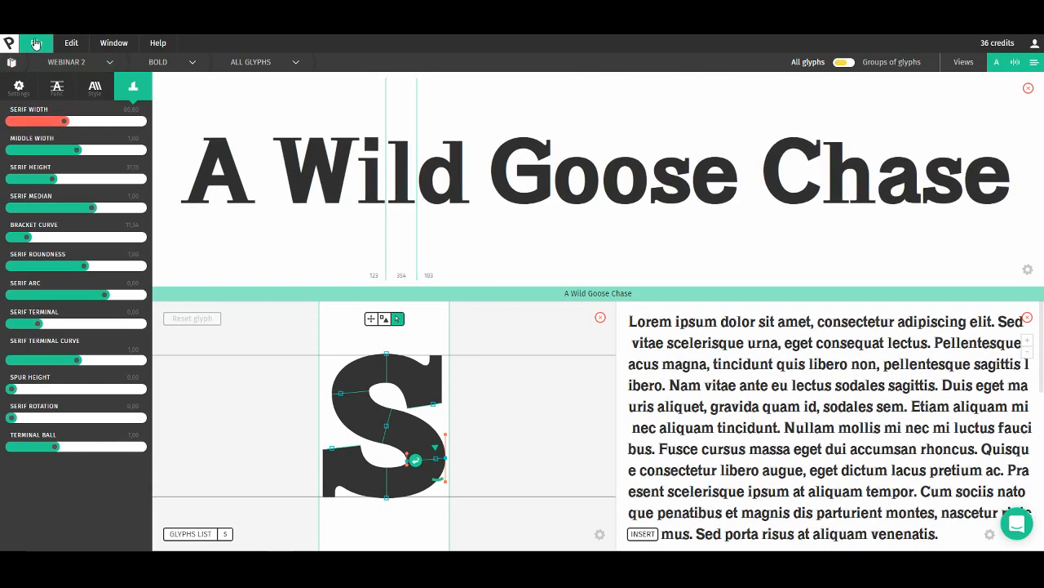
- Export the Bold variant as an OpenType font and save it in Documents as webinar_grotesk.otf
{"action": "left_click", "coordinate": [34, 43]}
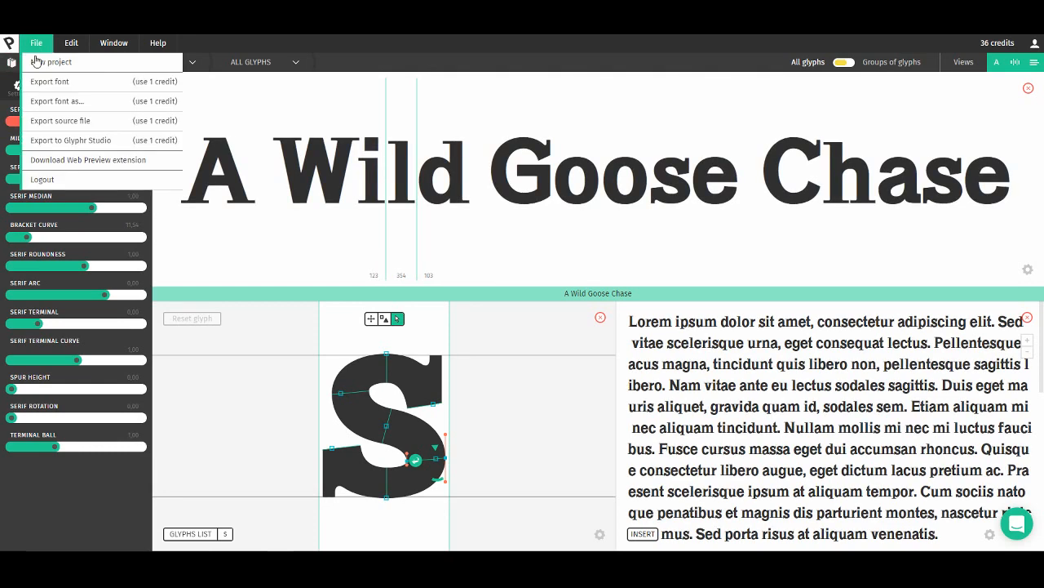
{"action": "left_click", "coordinate": [92, 84]}
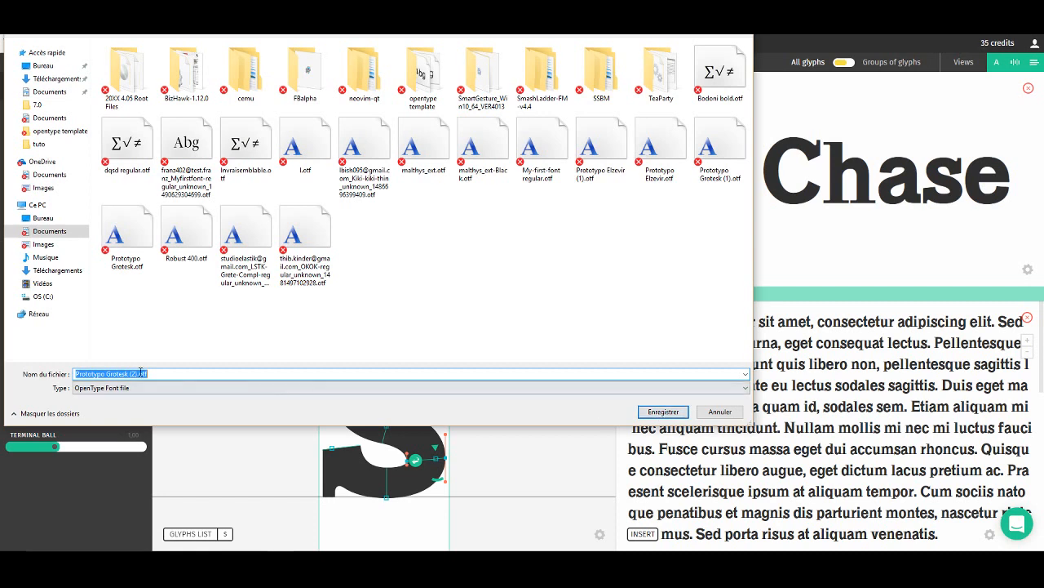
{"action": "left_click_drag", "start_coordinate": [137, 374], "coordinate": [25, 376]}
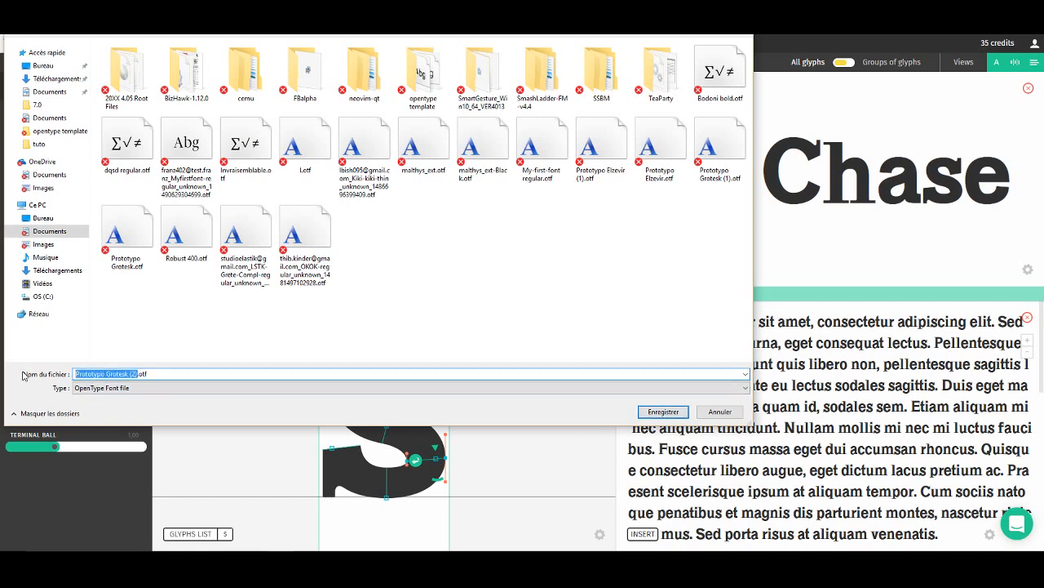
{"action": "type", "text": "webin"}
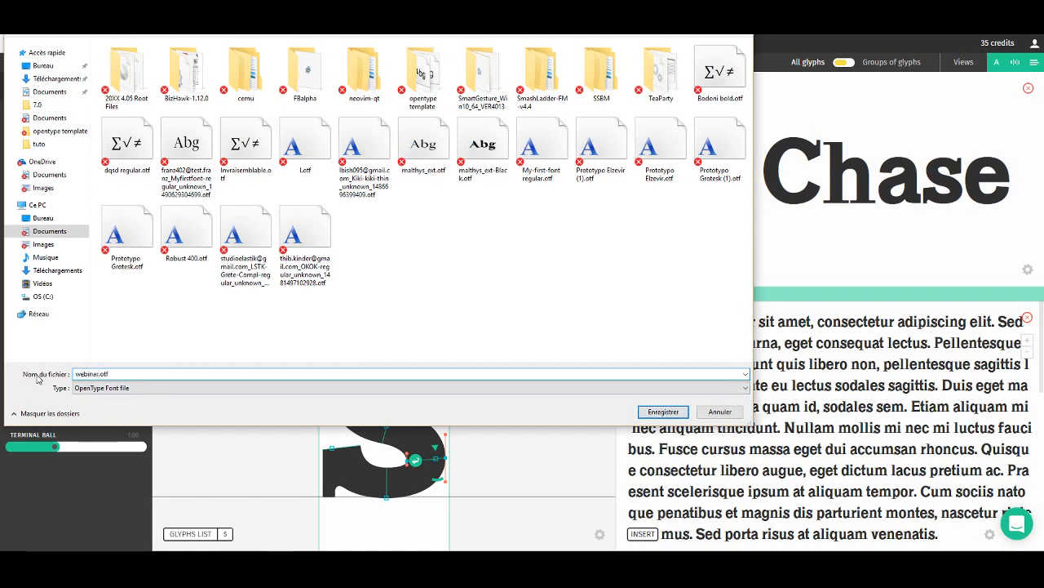
{"action": "type", "text": "ar_grotes"}
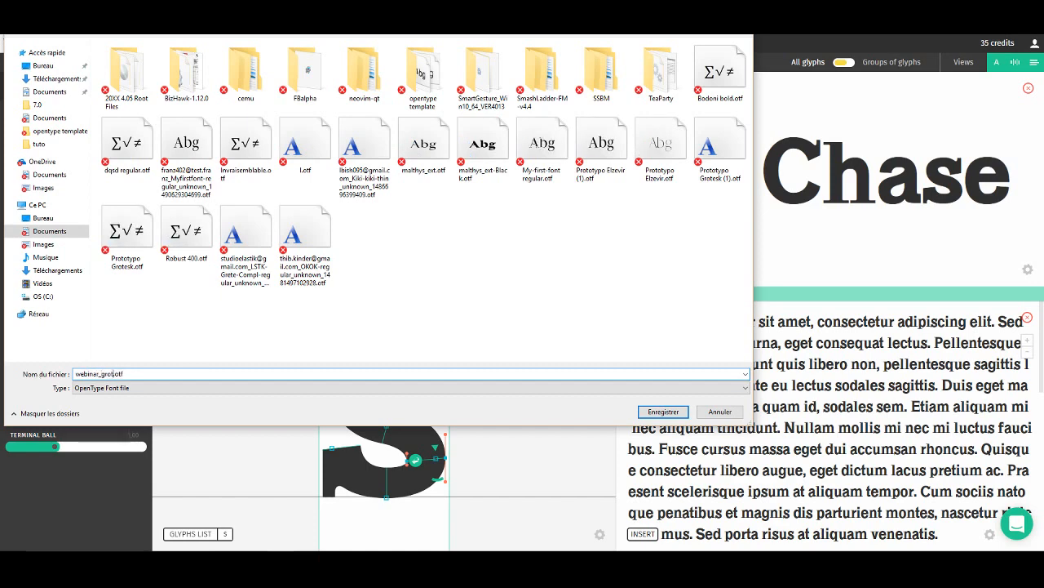
{"action": "type", "text": "k"}
{"action": "left_click", "coordinate": [656, 411]}
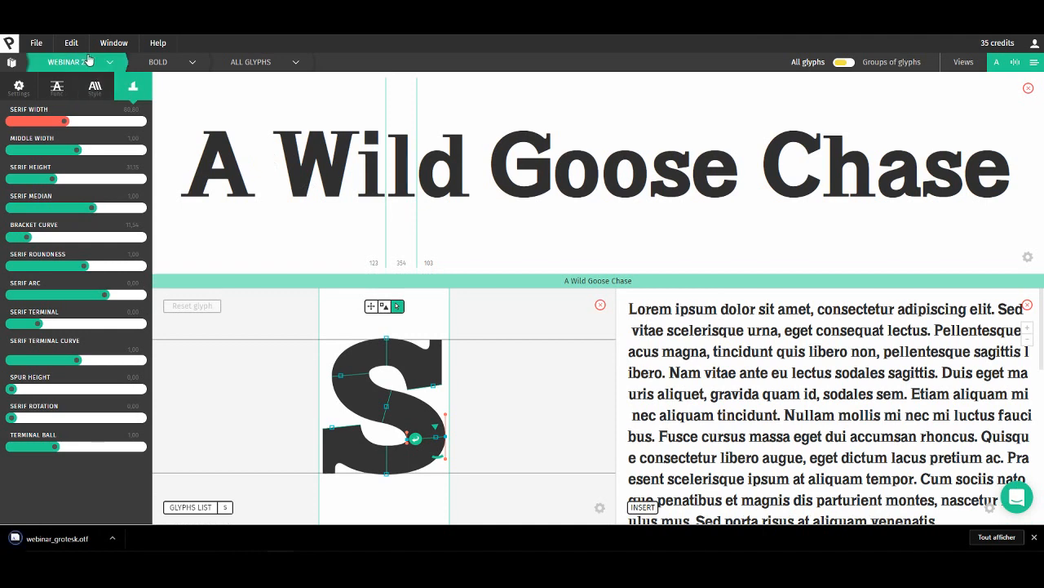
- Examine the family name and variant name fields offered for exporting the font under another name, and cancel that export
{"action": "left_click", "coordinate": [41, 45]}
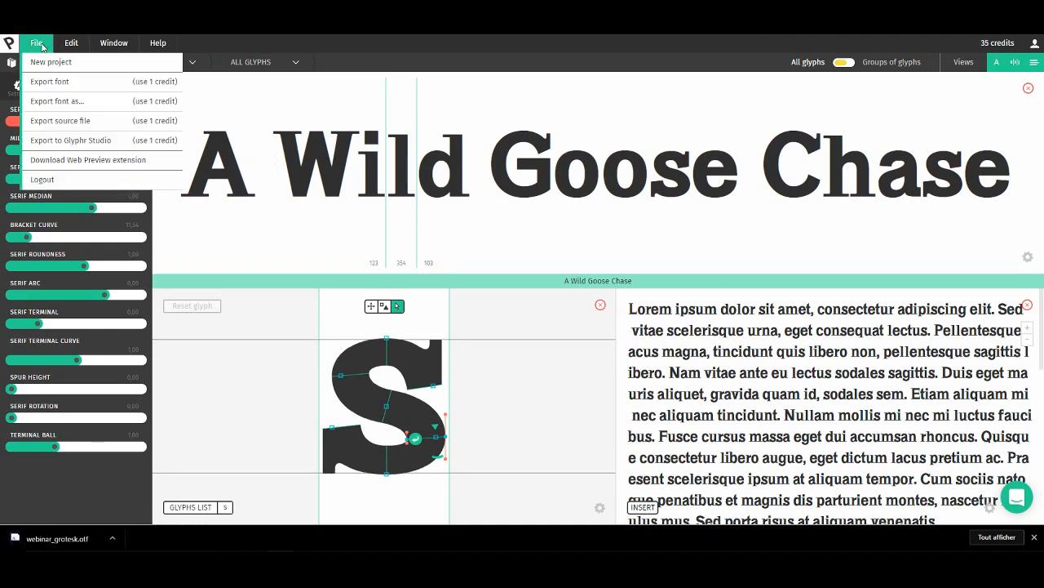
{"action": "left_click", "coordinate": [114, 43]}
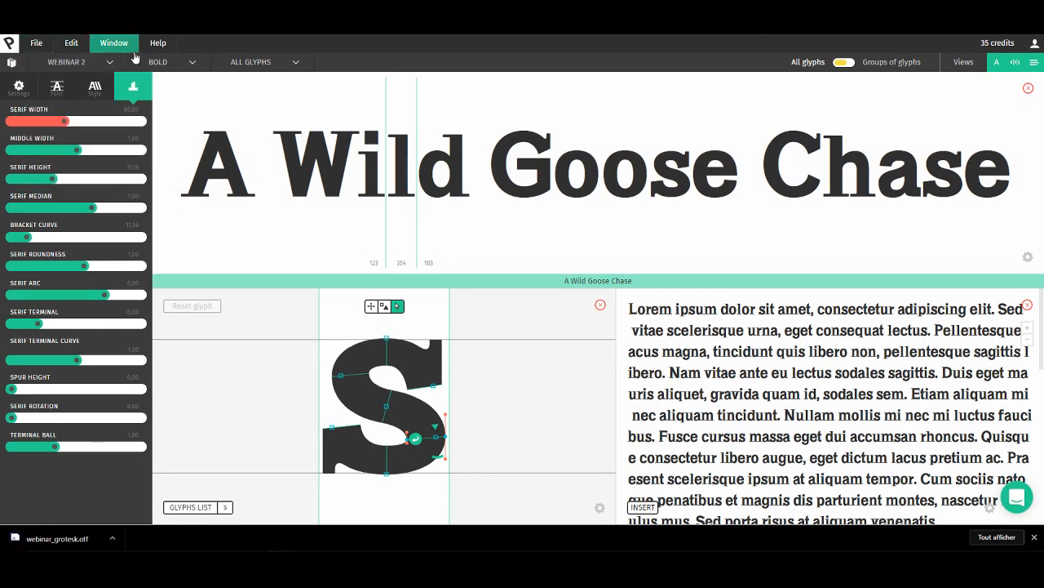
{"action": "left_click", "coordinate": [36, 42]}
{"action": "left_click", "coordinate": [70, 102]}
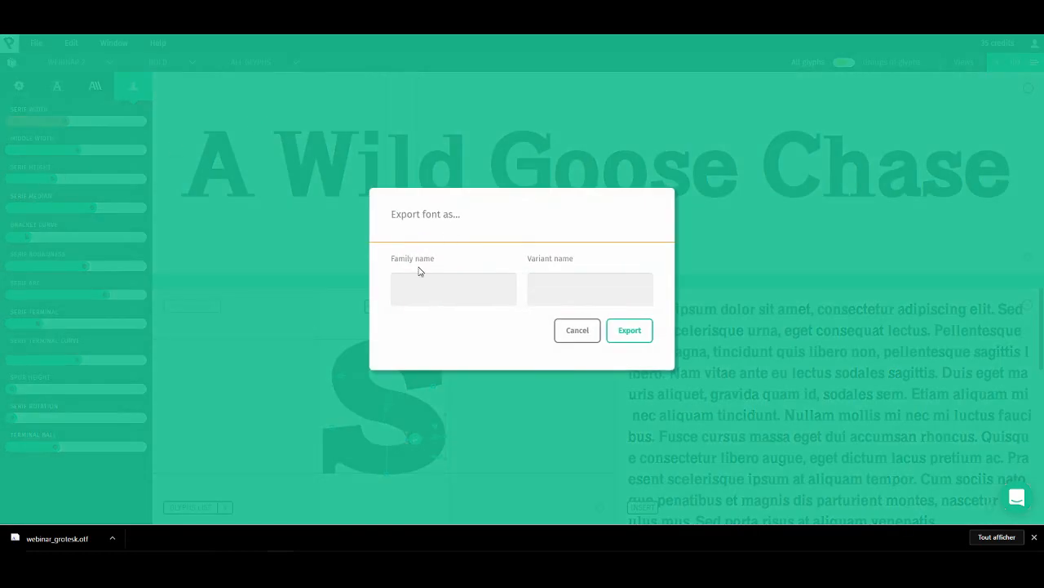
{"action": "left_click", "coordinate": [418, 277]}
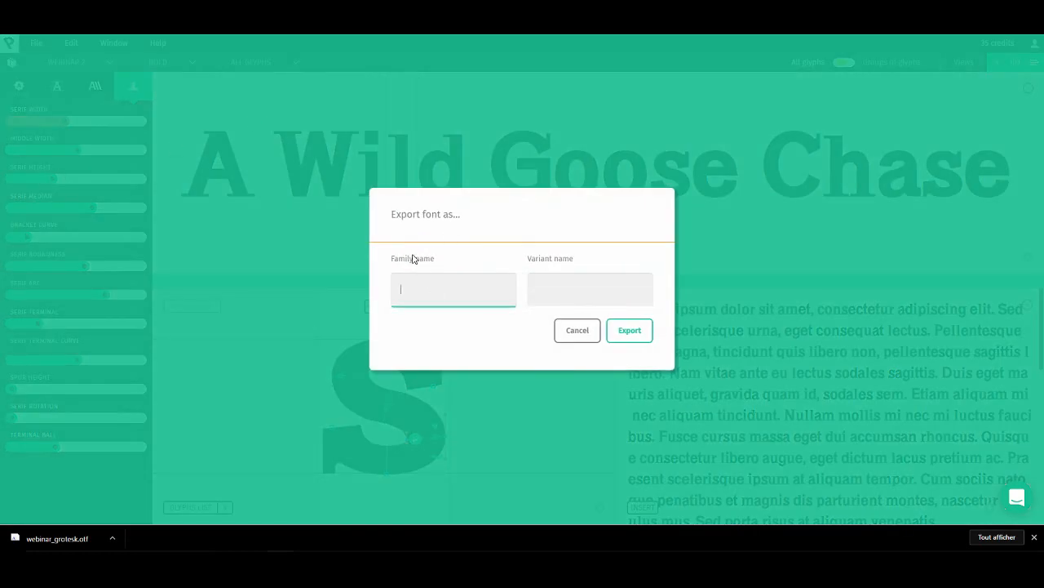
{"action": "left_click", "coordinate": [477, 217]}
{"action": "left_click", "coordinate": [391, 276]}
{"action": "left_click", "coordinate": [586, 338]}
- Export the Bold variant's source file and save it in Documents as Webinar-2 bold.otf
{"action": "left_click", "coordinate": [36, 42]}
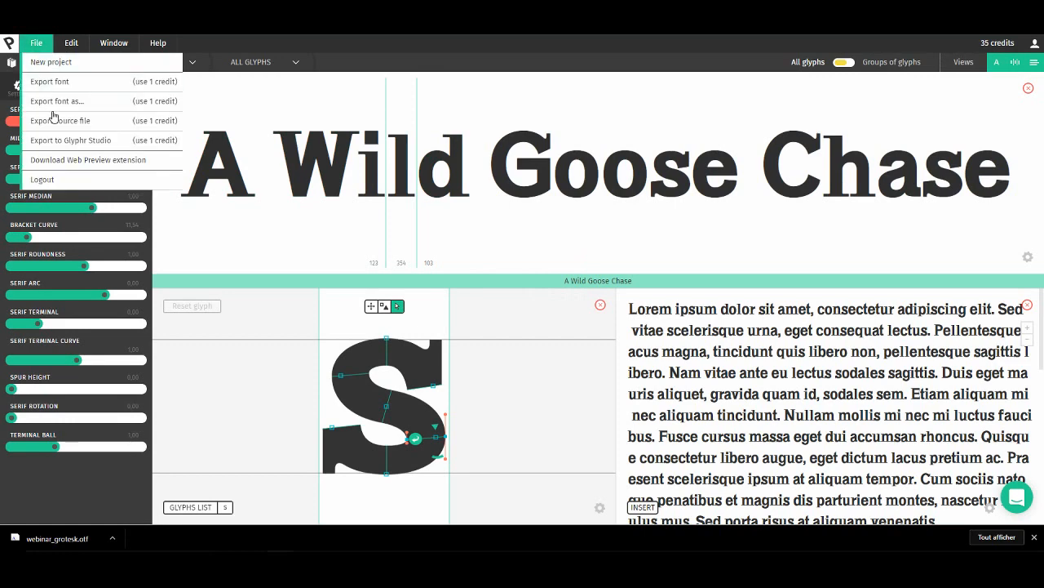
{"action": "left_click", "coordinate": [76, 125]}
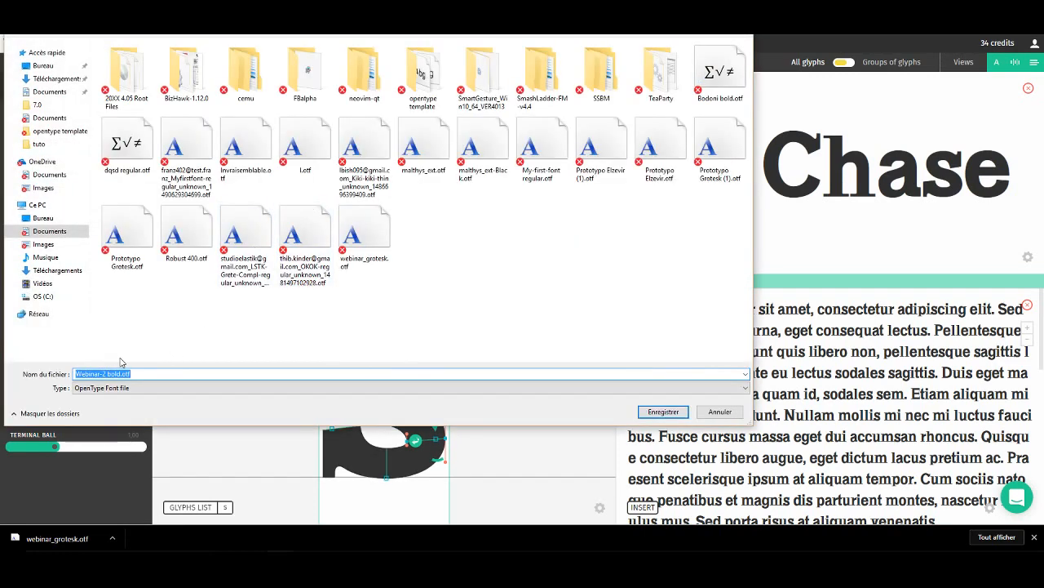
{"action": "left_click", "coordinate": [122, 373]}
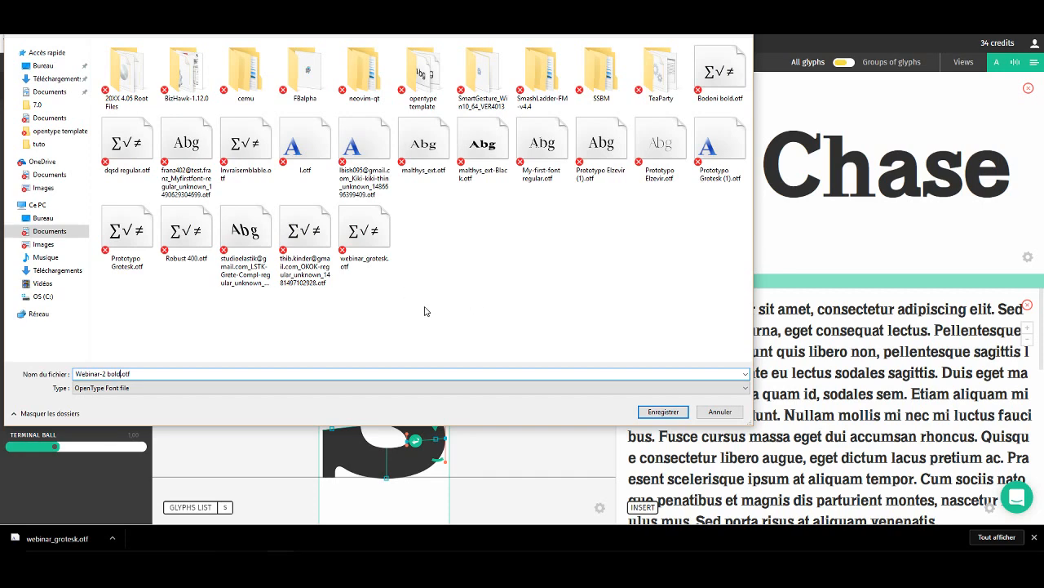
{"action": "left_click", "coordinate": [666, 414]}
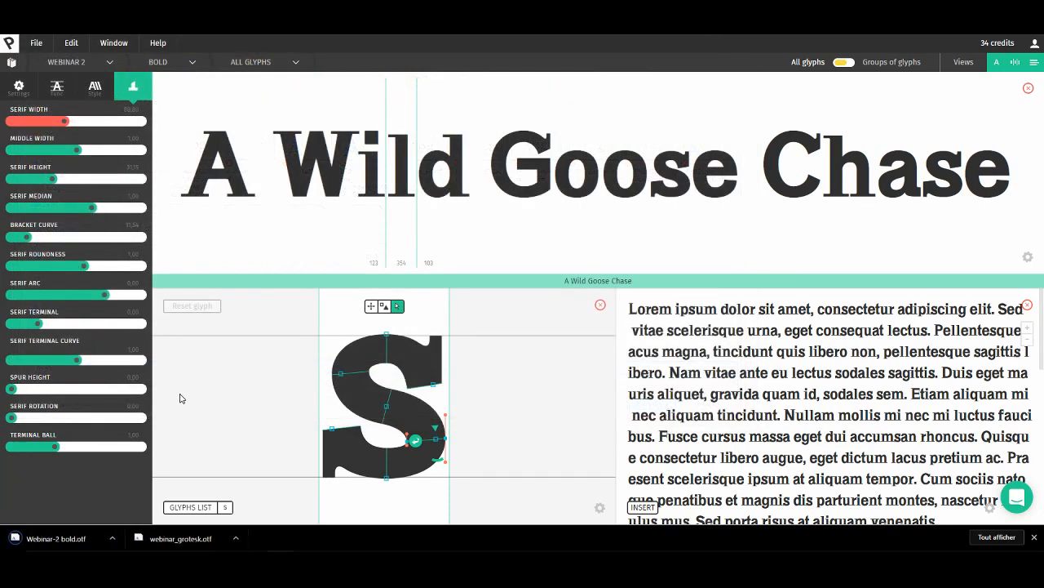
{"action": "key", "text": "super"}
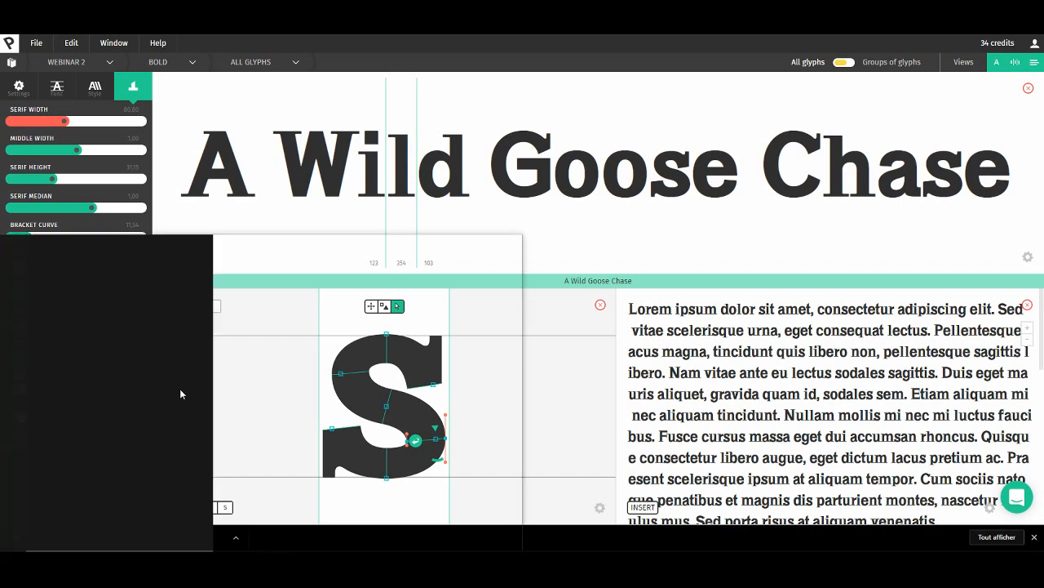
{"action": "type", "text": "fontforge"}
{"action": "key", "text": "Escape"}
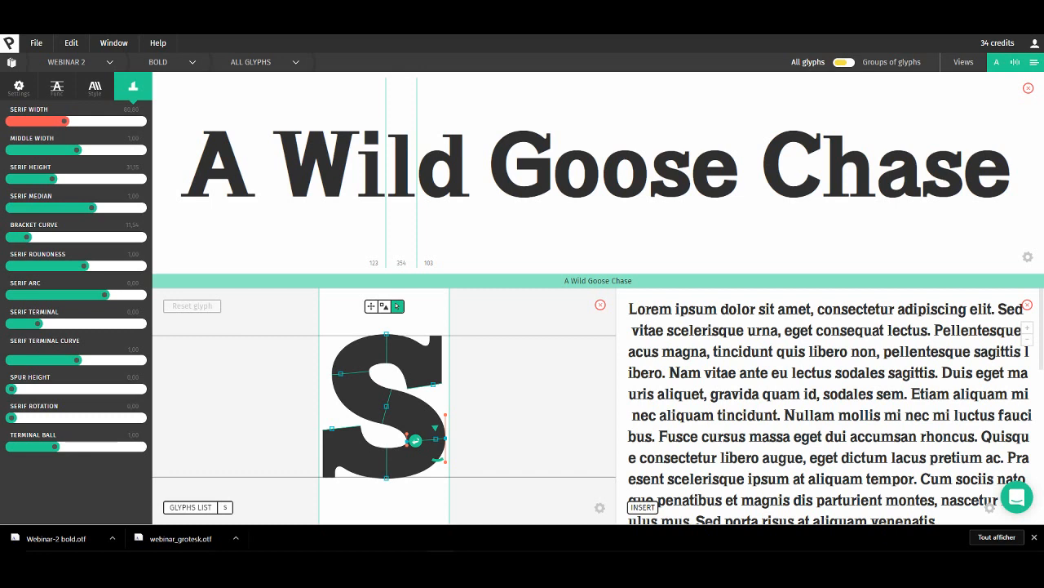
- Show the downloaded webinar_grotesk.otf file in its folder
{"action": "left_click", "coordinate": [235, 538]}
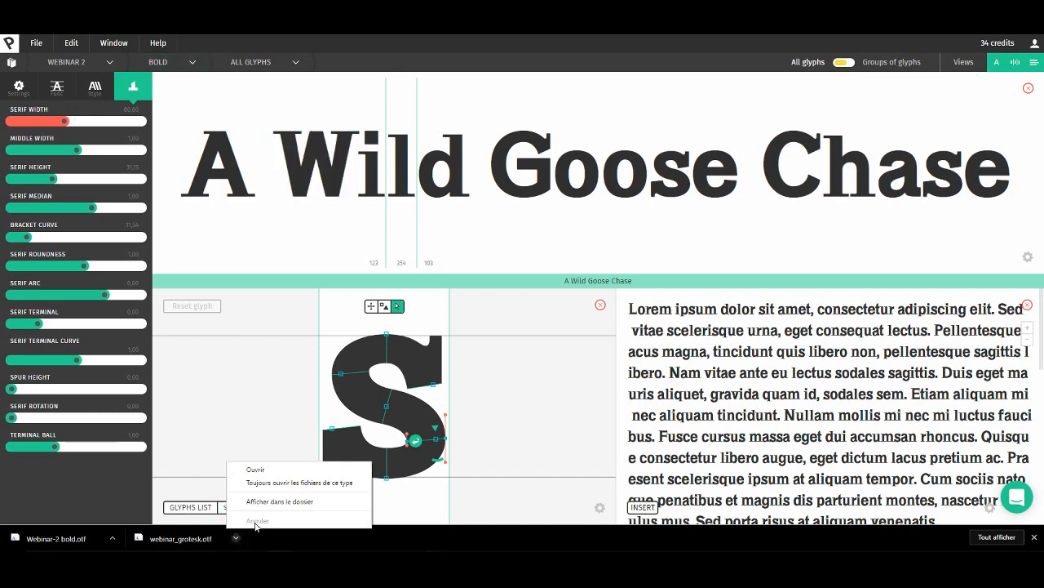
{"action": "left_click", "coordinate": [280, 500]}
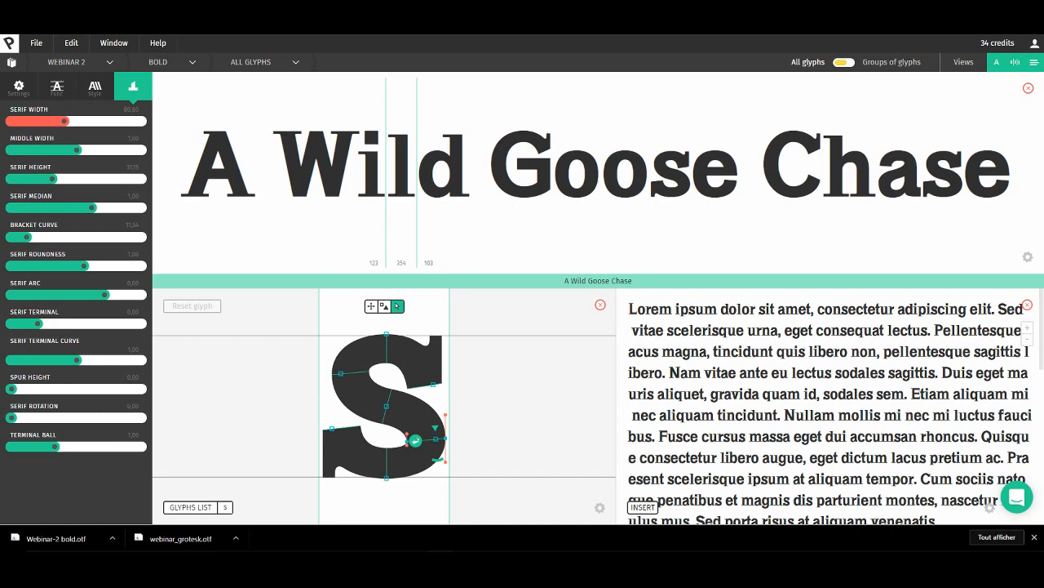
- Switch to FontForge and bring up the window with the exported Bold font's full glyph overview
{"action": "key", "text": "alt+Tab"}
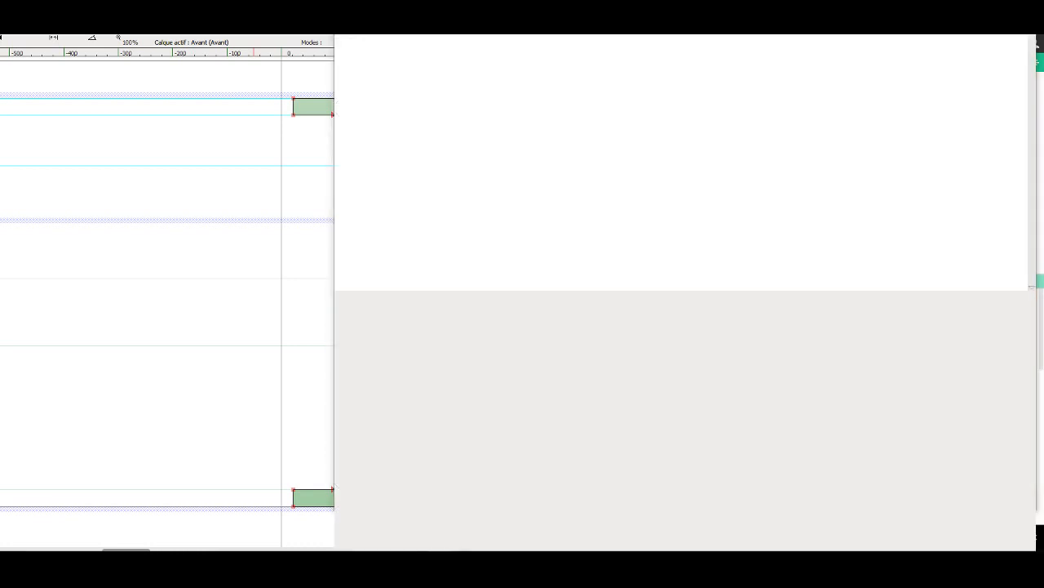
{"action": "key", "text": "alt+Tab"}
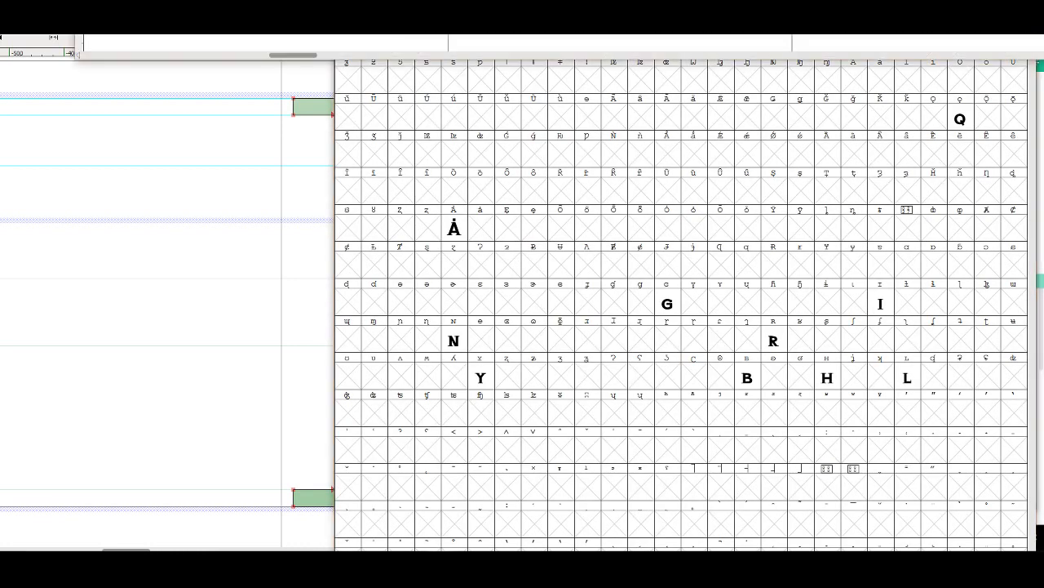
{"action": "left_click_drag", "start_coordinate": [497, 34], "coordinate": [1043, 117]}
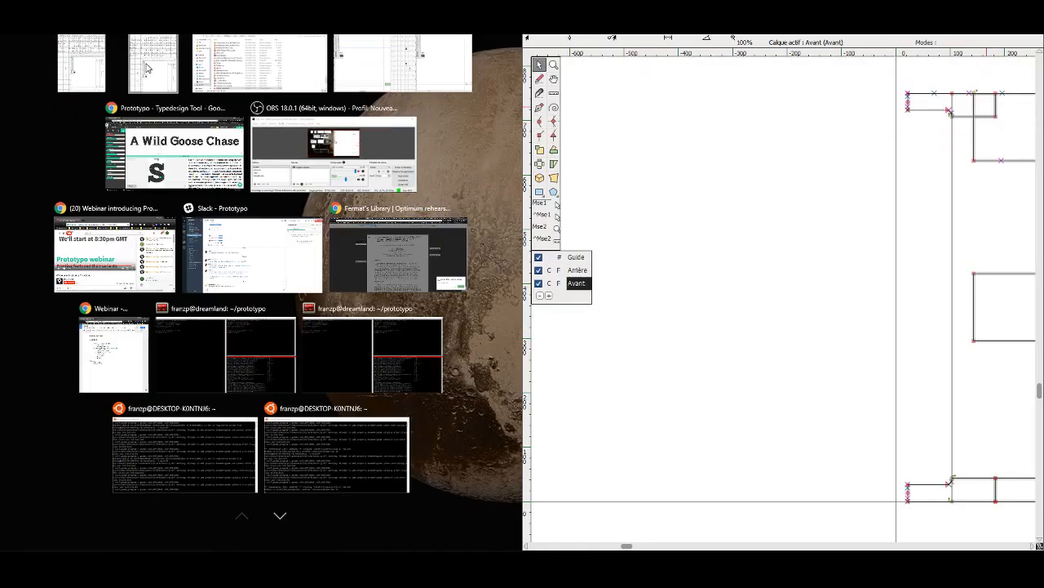
{"action": "left_click", "coordinate": [148, 68]}
{"action": "key", "text": "ctrl+w"}
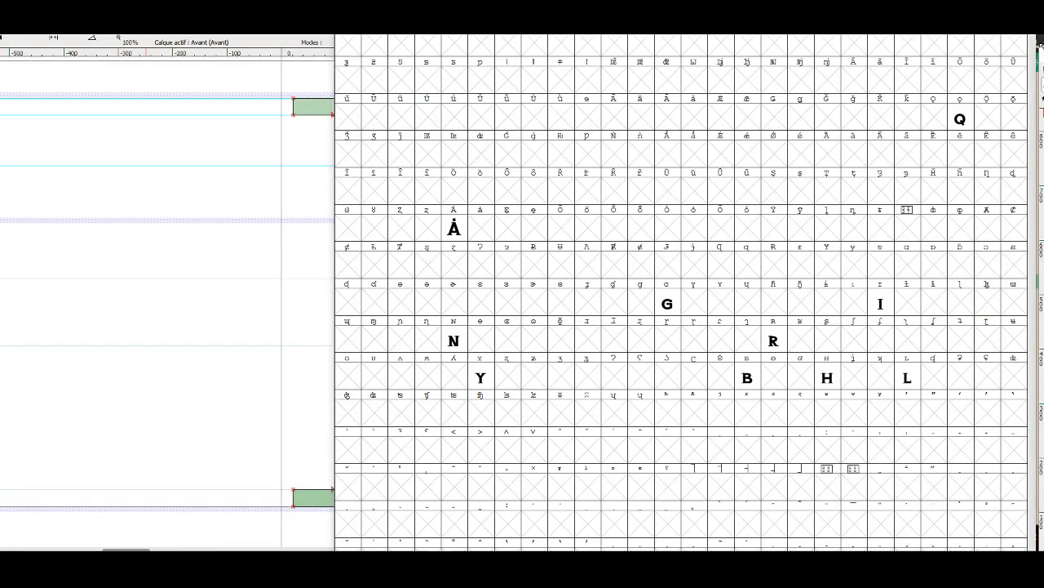
{"action": "mouse_move", "coordinate": [1043, 58]}
{"action": "left_mouse_down"}
{"action": "mouse_move", "coordinate": [895, 57]}
{"action": "mouse_move", "coordinate": [1043, 52]}
{"action": "left_mouse_up"}
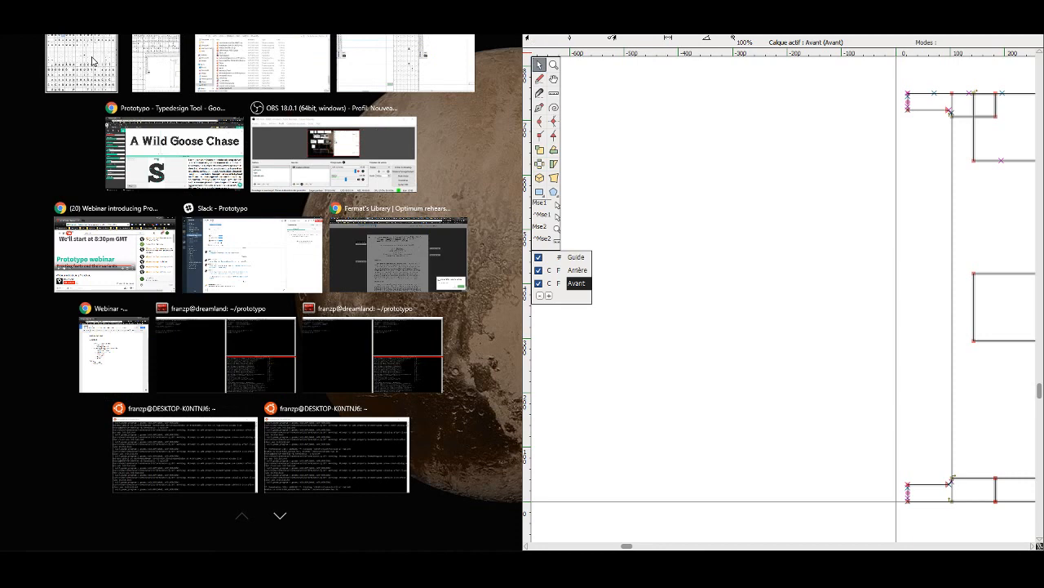
{"action": "left_click", "coordinate": [93, 61]}
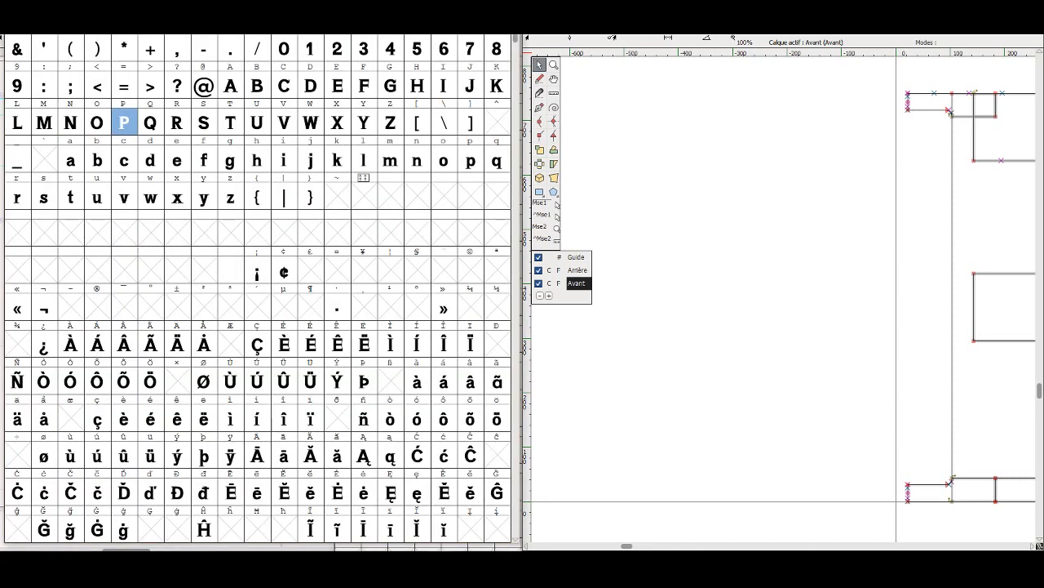
- Open the merged capital P glyph beside the P with overlapping outlines and show both complete outlines for comparison
{"action": "double_click", "coordinate": [122, 130]}
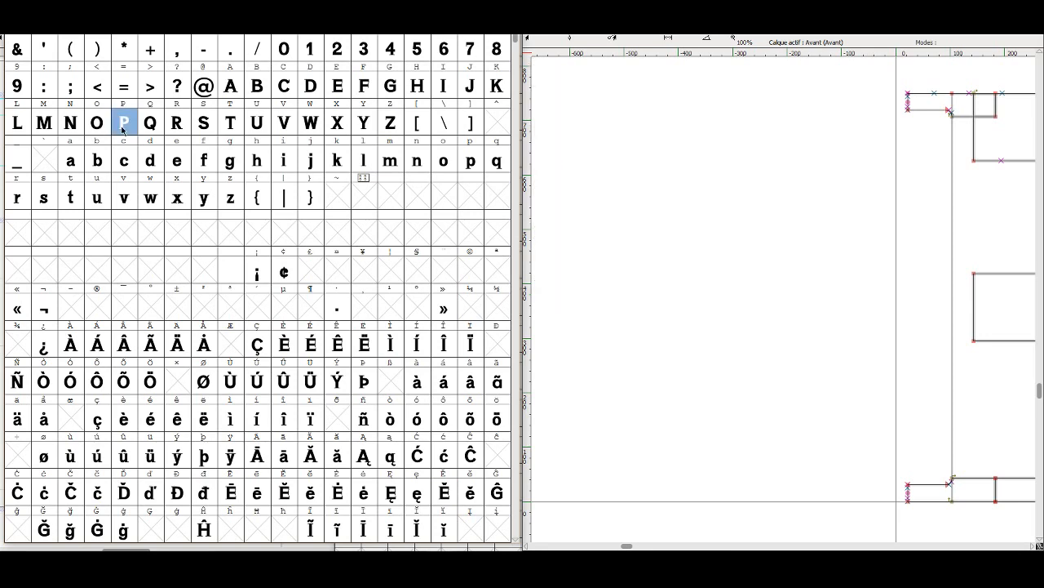
{"action": "left_click_drag", "start_coordinate": [244, 35], "coordinate": [261, 284]}
{"action": "mouse_move", "coordinate": [228, 34]}
{"action": "left_mouse_down"}
{"action": "mouse_move", "coordinate": [174, 34]}
{"action": "mouse_move", "coordinate": [2, 73]}
{"action": "left_mouse_up"}
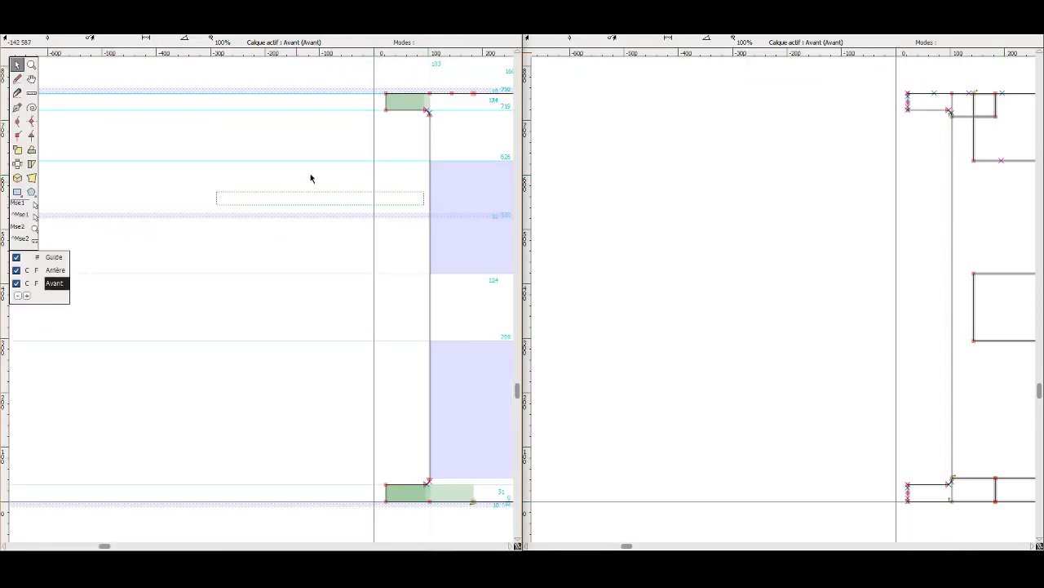
{"action": "key", "text": "space"}
{"action": "left_click_drag", "start_coordinate": [304, 204], "coordinate": [105, 201]}
{"action": "left_click_drag", "start_coordinate": [186, 202], "coordinate": [112, 201]}
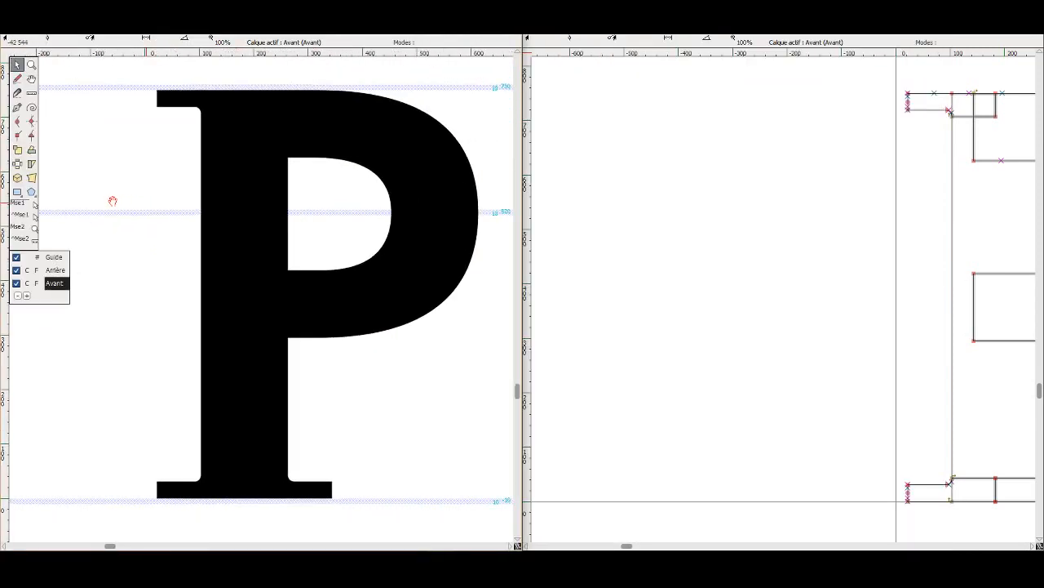
{"action": "left_click", "coordinate": [772, 216]}
{"action": "key", "text": "space"}
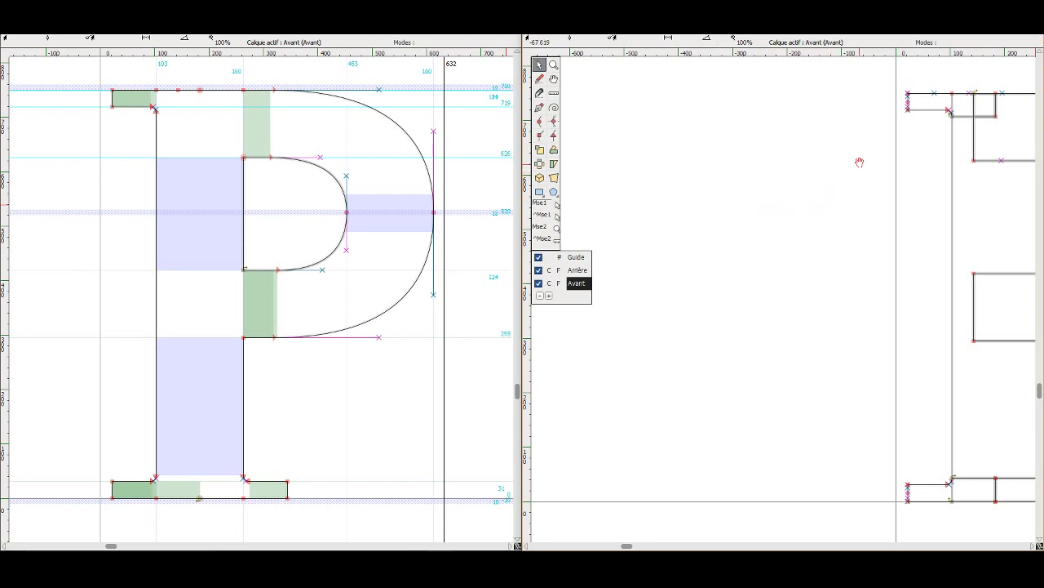
{"action": "left_click_drag", "start_coordinate": [860, 161], "coordinate": [613, 163]}
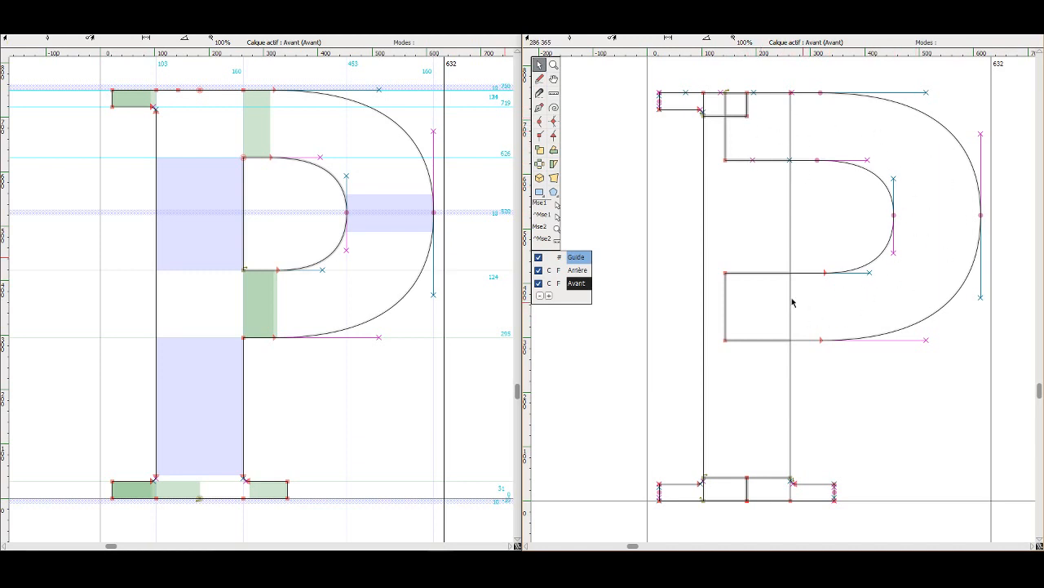
- Try deleting the separate bowl contour from the P with overlapping outlines, and undo the deletion
{"action": "left_click", "coordinate": [873, 177]}
{"action": "key", "text": "Delete"}
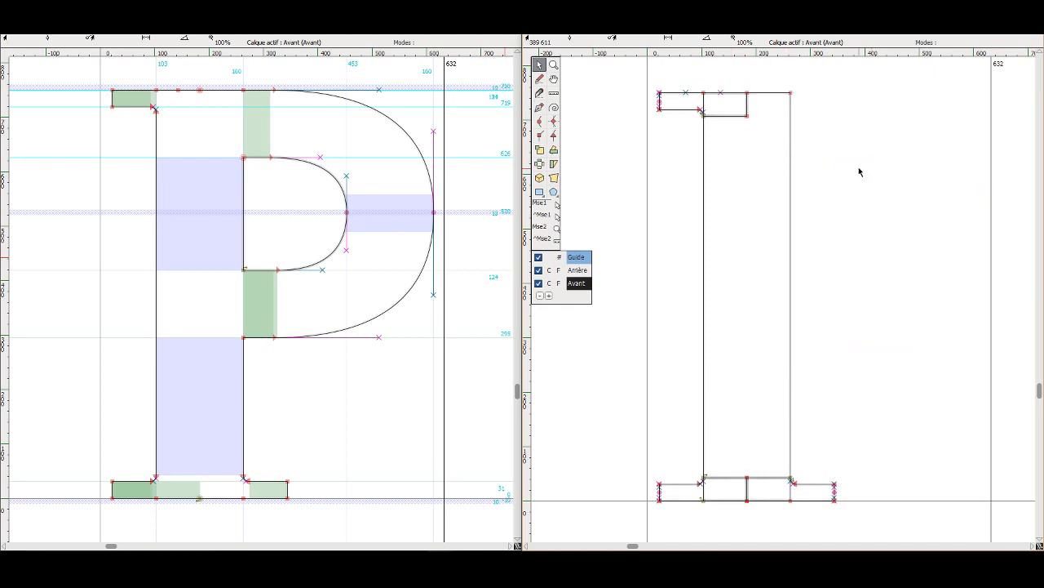
{"action": "key", "text": "ctrl+z"}
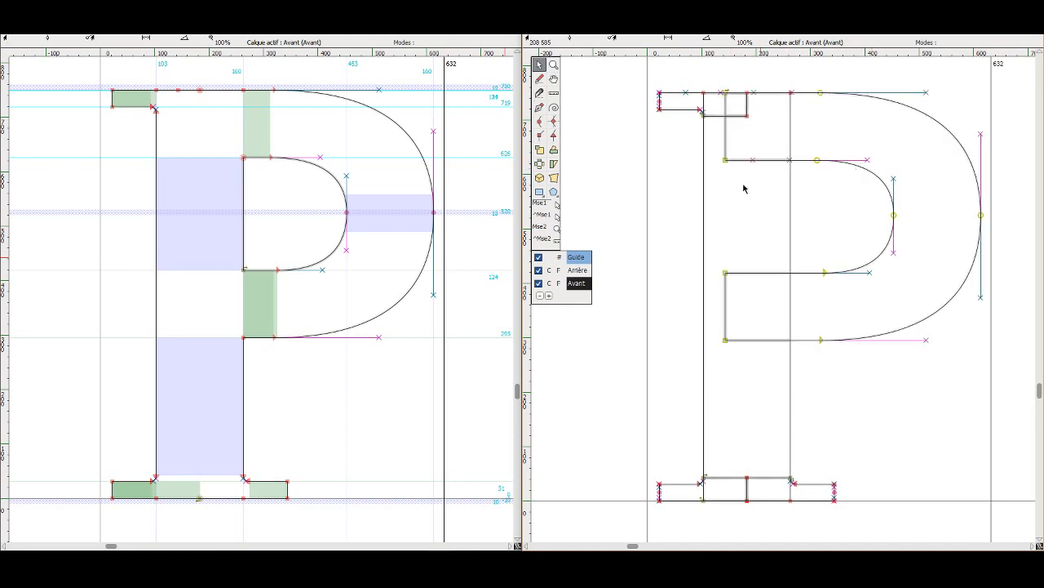
- Try deleting the outer contour of the merged P, and undo the deletion
{"action": "left_click", "coordinate": [422, 155]}
{"action": "key", "text": "Delete"}
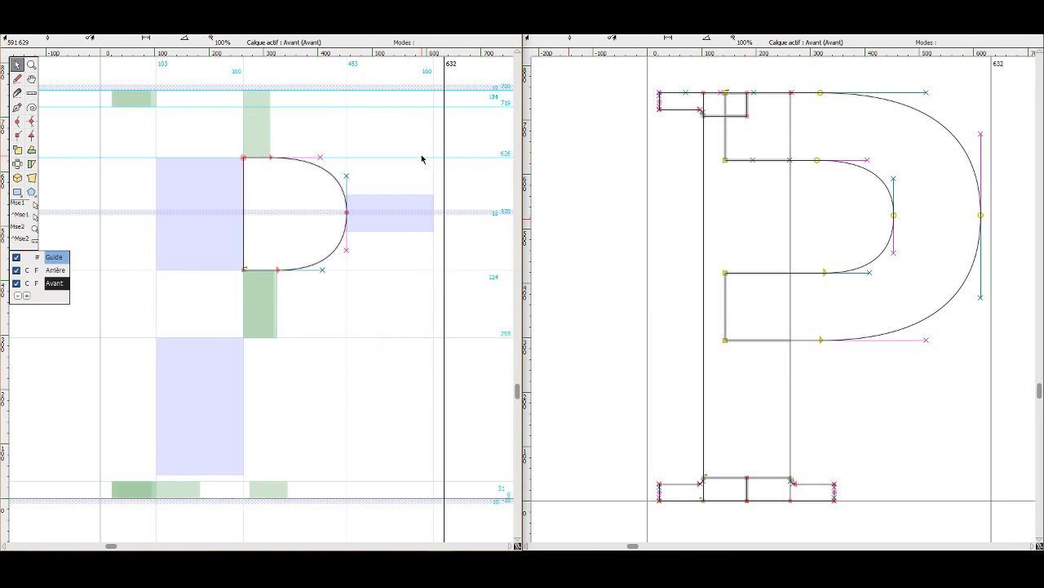
{"action": "key", "text": "ctrl+z"}
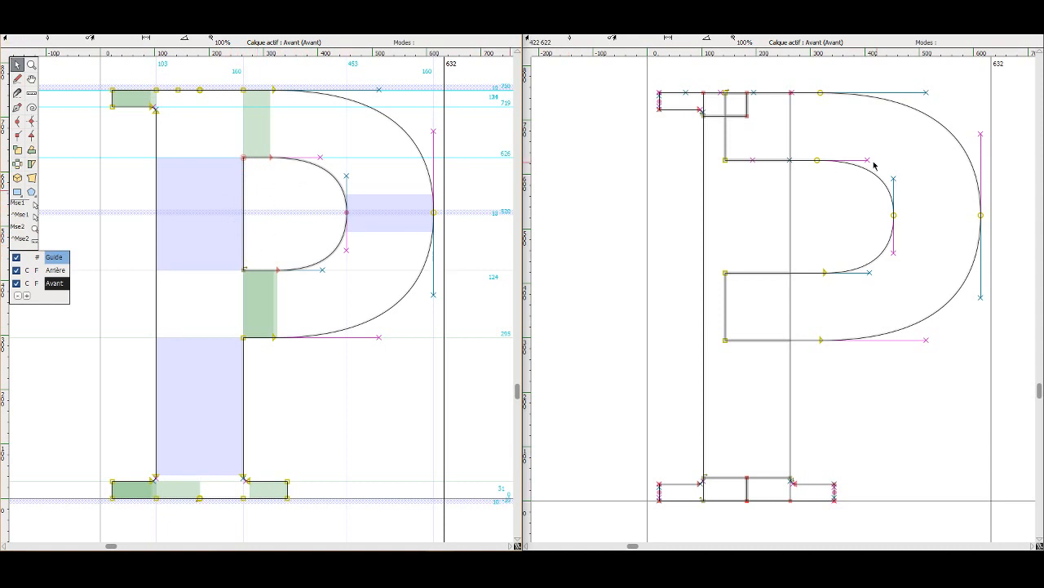
- Preview the filled shape of the P in each of the two glyph windows
{"action": "left_click", "coordinate": [790, 199]}
{"action": "key", "text": "grave"}
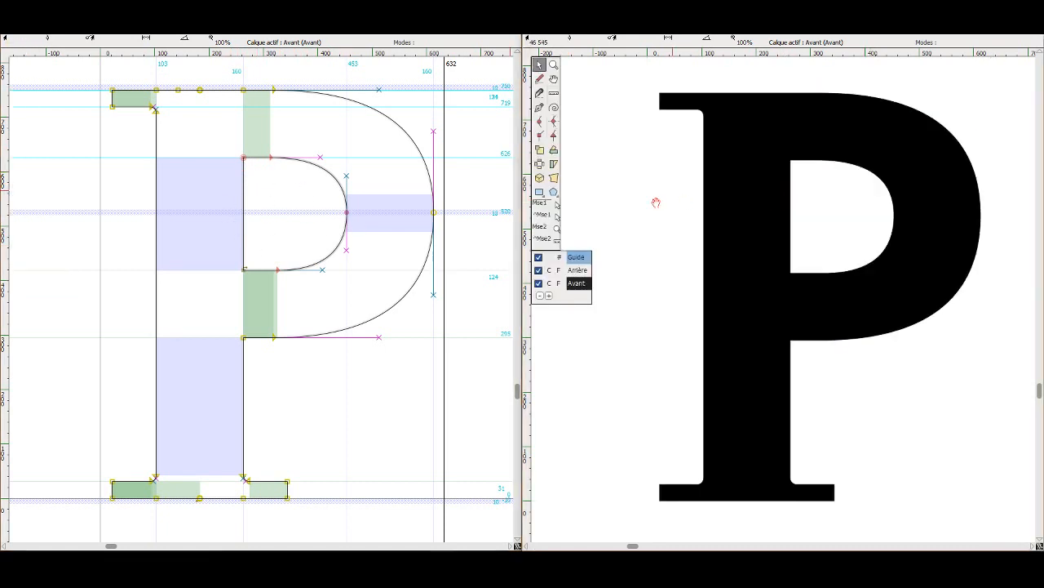
{"action": "left_click", "coordinate": [352, 347]}
{"action": "key", "text": "grave"}
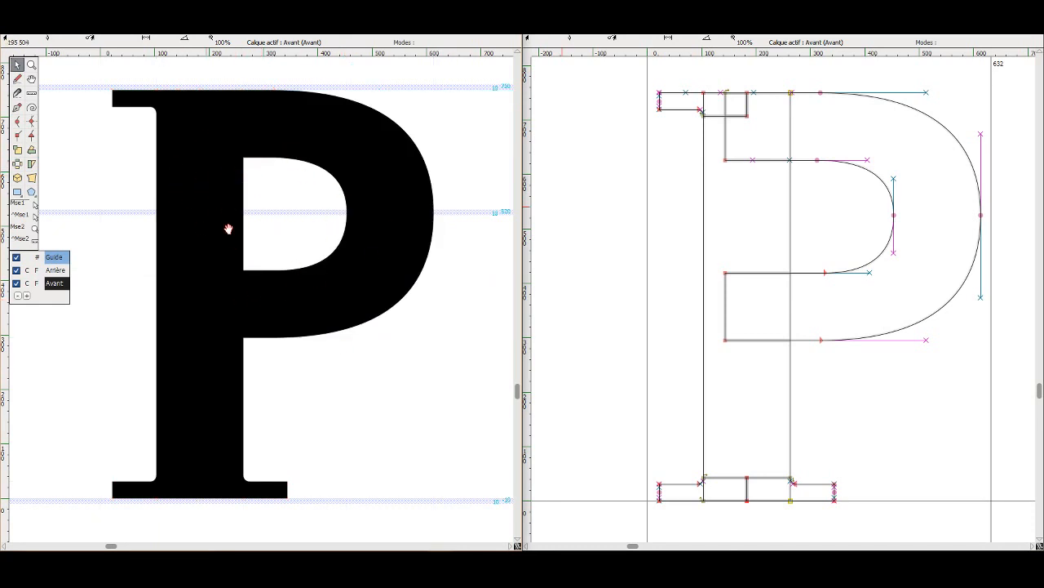
{"action": "key", "text": "grave"}
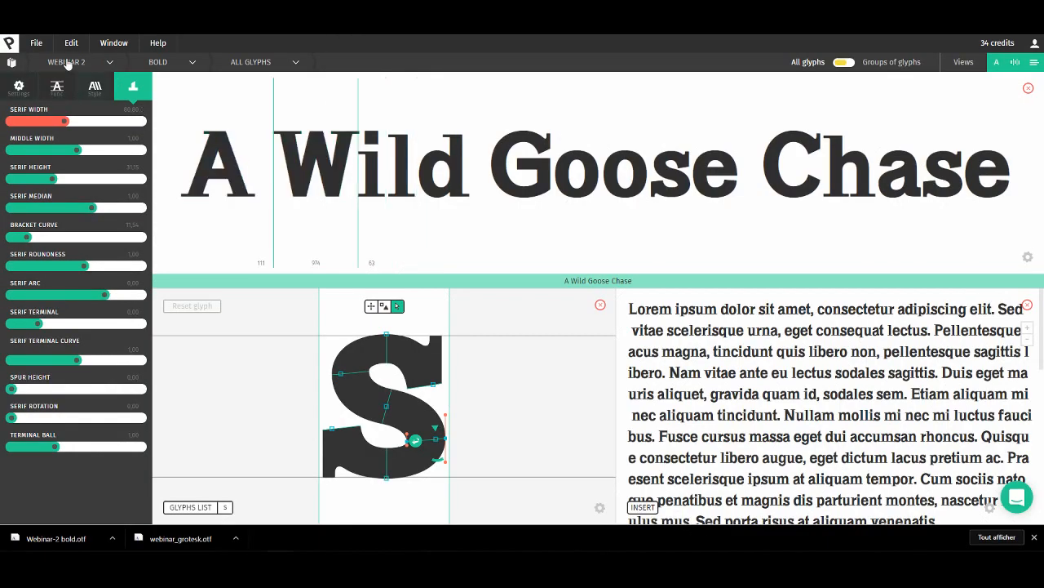
- Switch to Prototypo, export the Bold variant to Glyphr Studio, view the capital B, and open the capital D for editing
{"action": "left_click", "coordinate": [27, 41]}
{"action": "key", "text": "F5"}
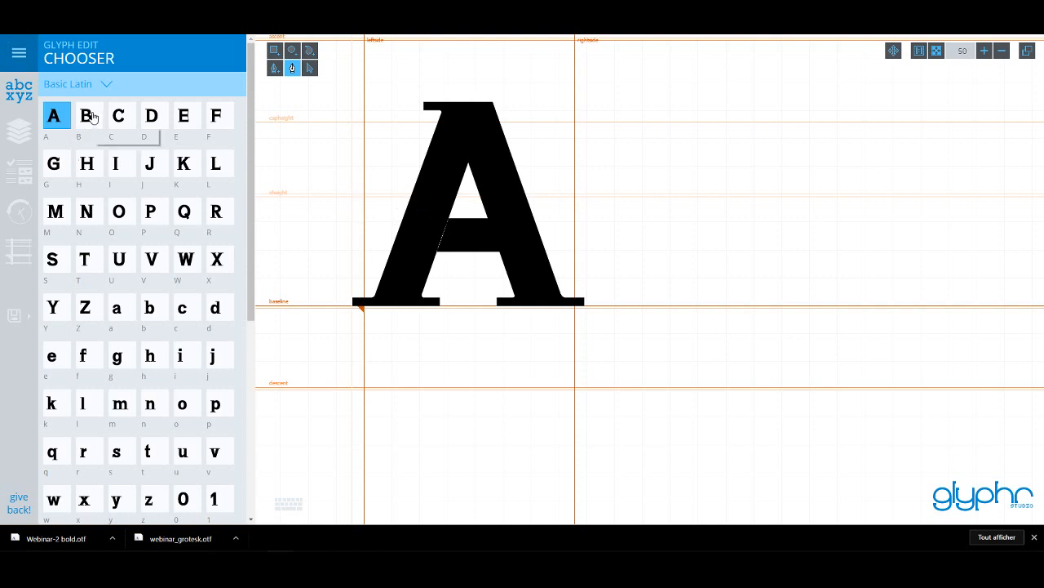
{"action": "left_click", "coordinate": [88, 116]}
{"action": "left_click", "coordinate": [19, 97]}
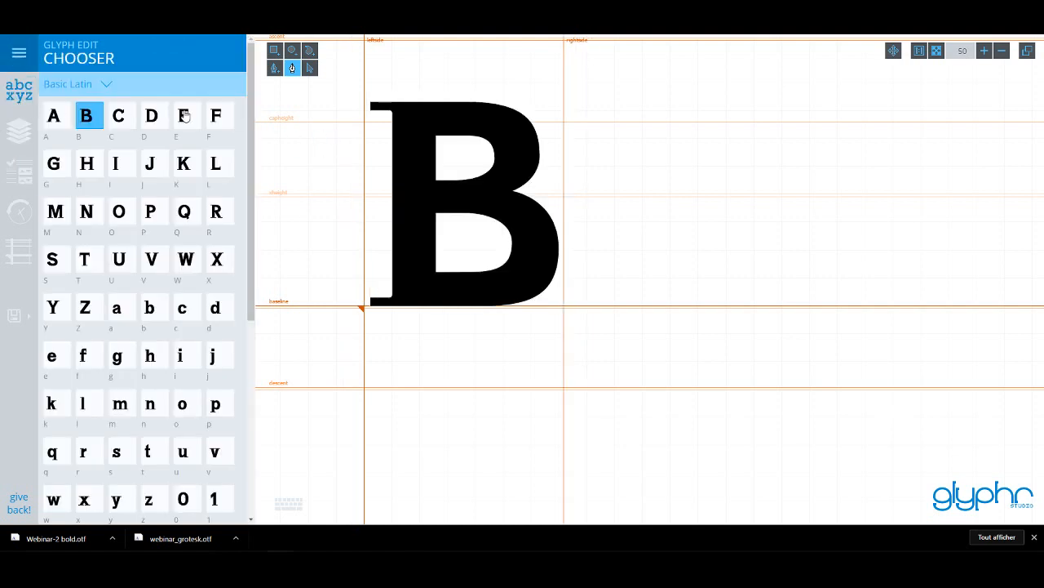
{"action": "left_click", "coordinate": [162, 115]}
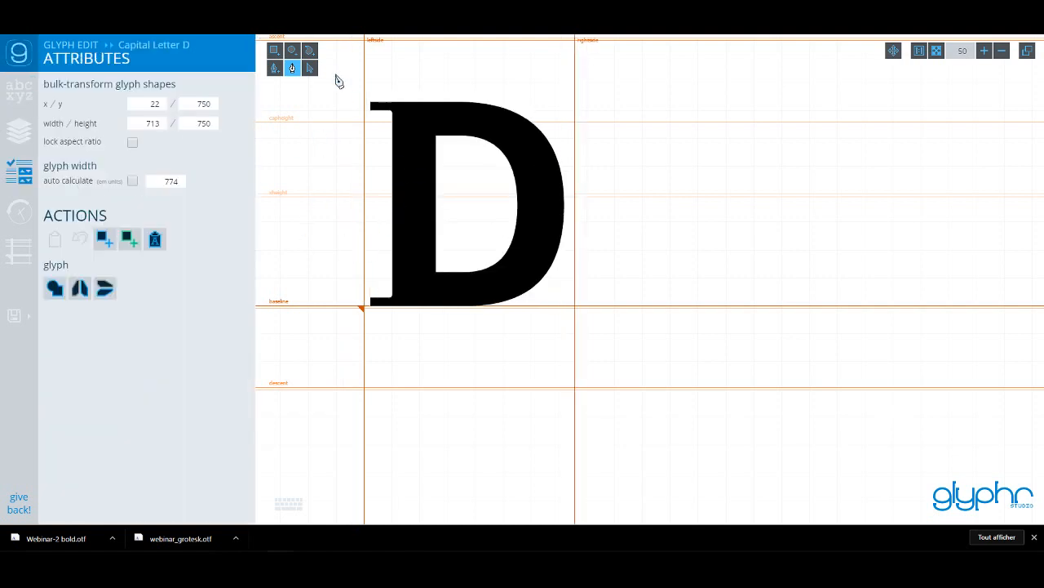
- Try raising the upper curve point of the D's bowl to 421 / 868 and reshaping its handles, and undo the edits
{"action": "left_click", "coordinate": [425, 122]}
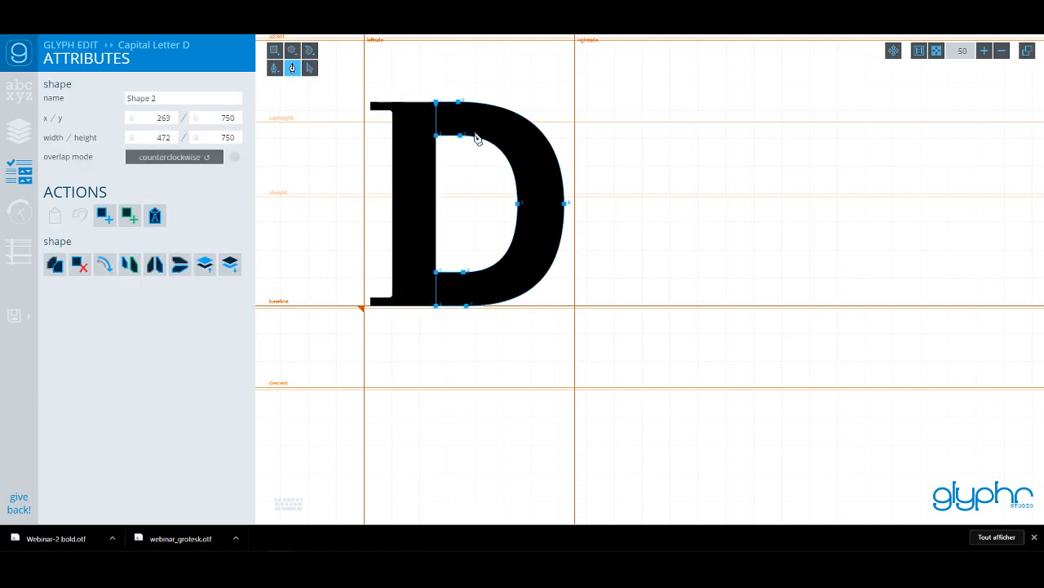
{"action": "left_click_drag", "start_coordinate": [459, 103], "coordinate": [476, 75]}
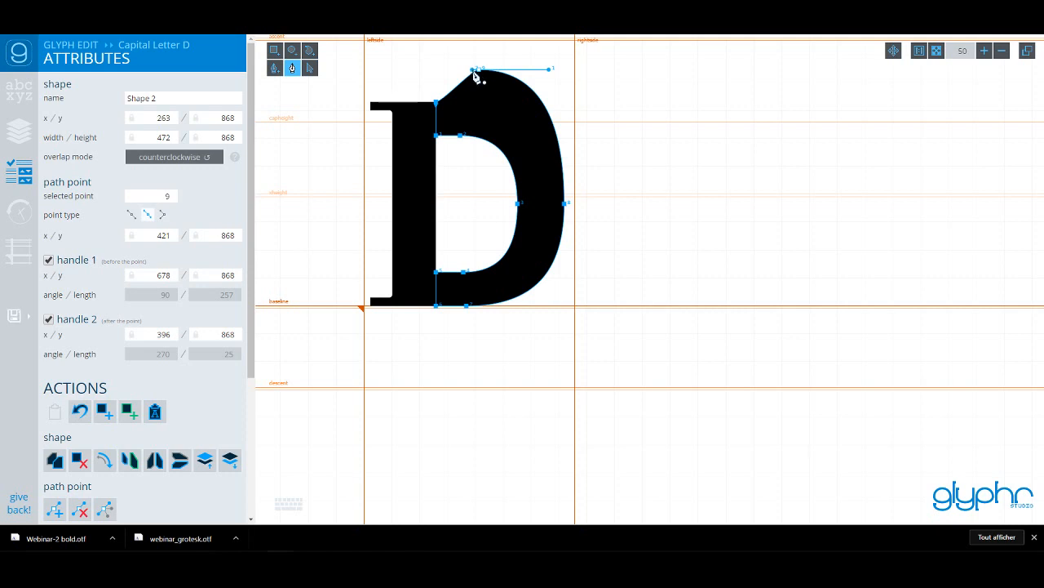
{"action": "key", "text": "ctrl+z"}
{"action": "left_click", "coordinate": [477, 80]}
{"action": "left_click", "coordinate": [480, 71]}
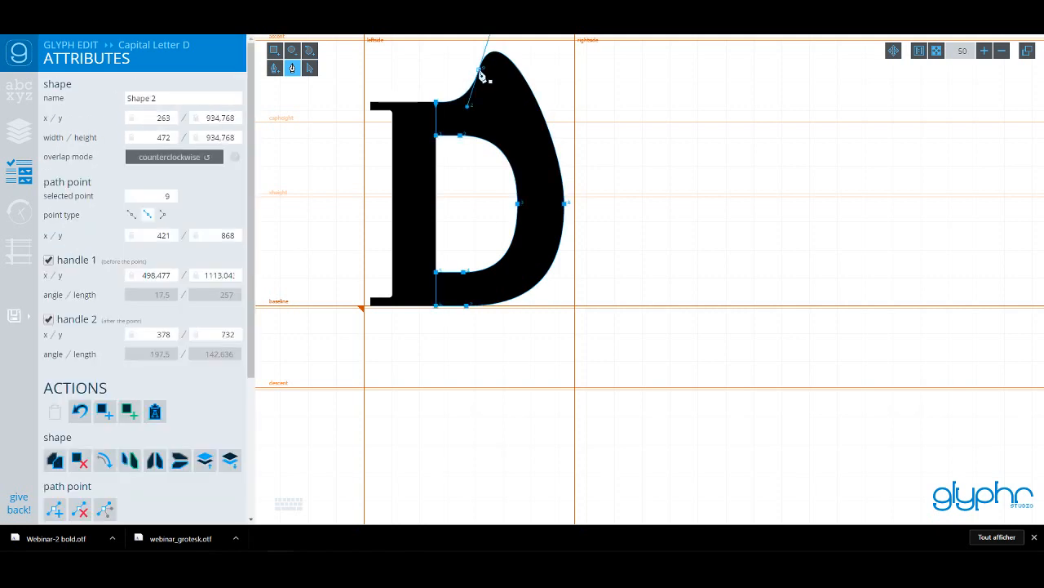
{"action": "left_click_drag", "start_coordinate": [468, 109], "coordinate": [441, 69]}
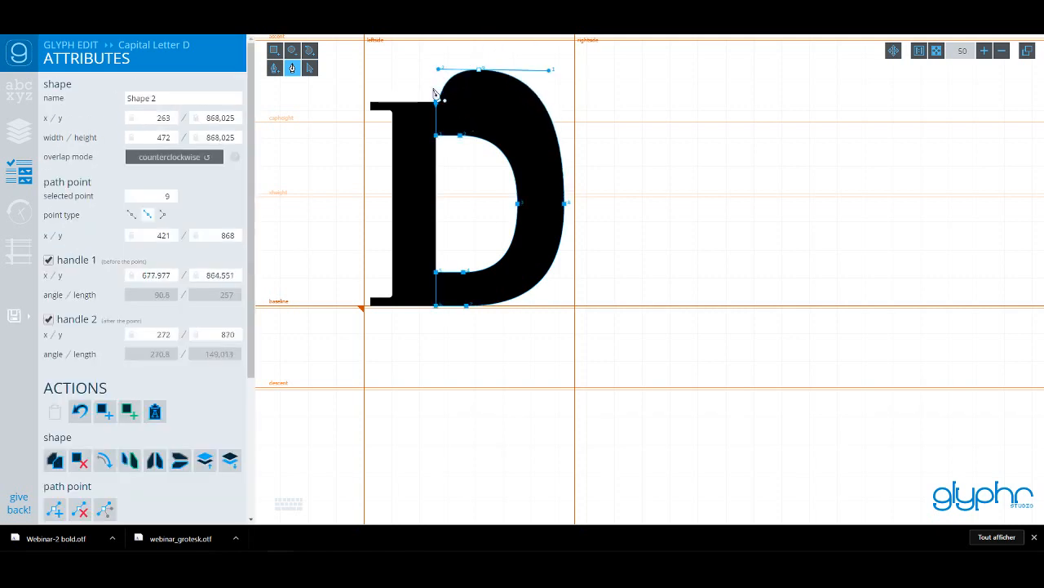
{"action": "key", "text": "ctrl+z"}
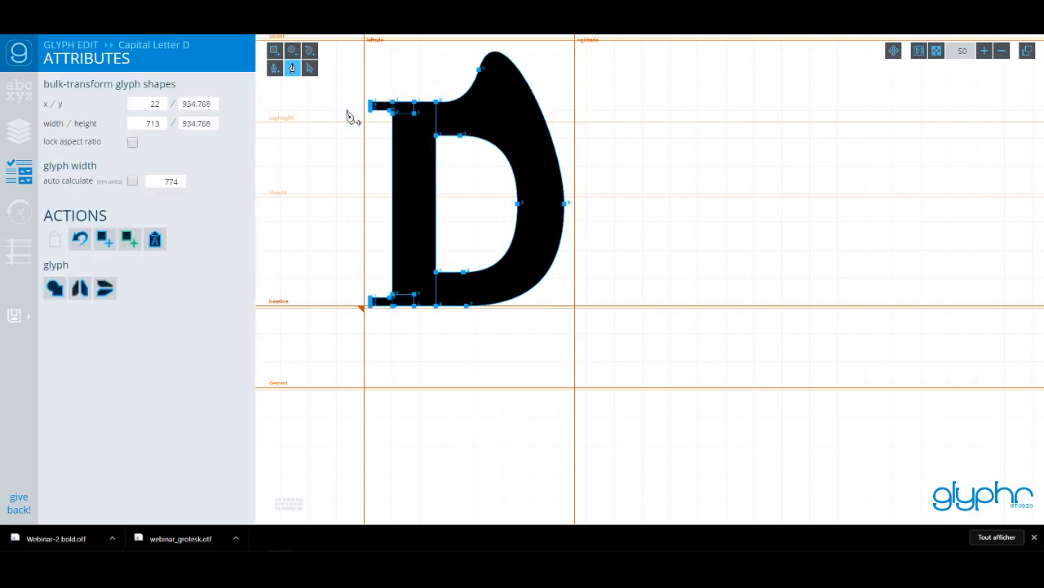
{"action": "key", "text": "ctrl+z"}
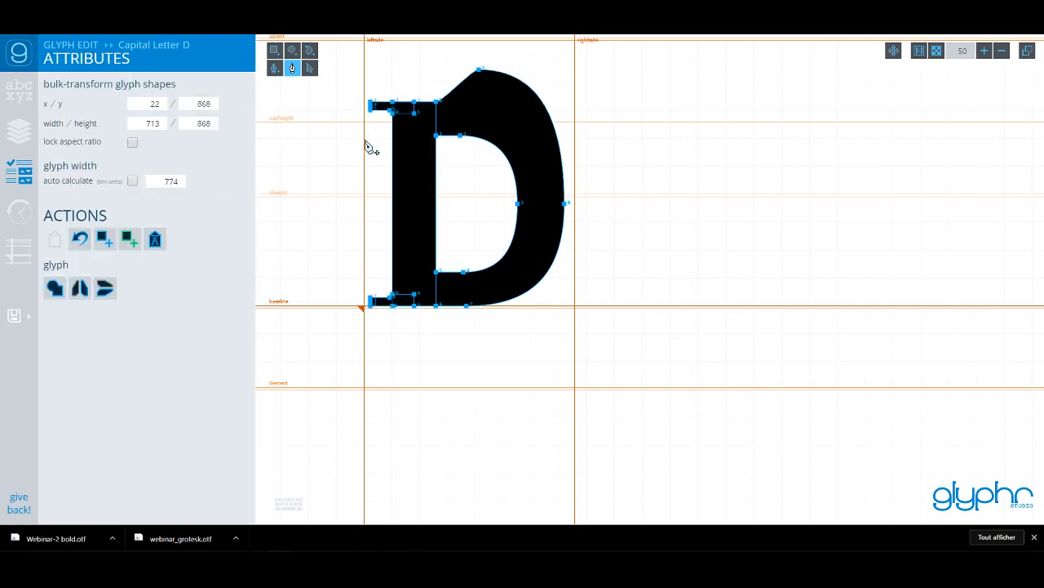
{"action": "key", "text": "ctrl+z"}
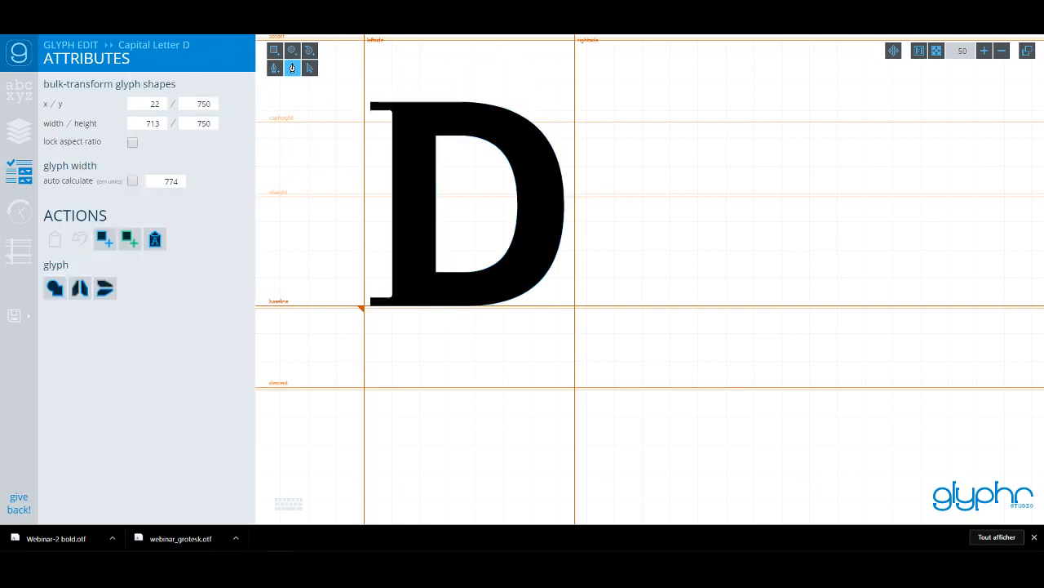
- Leave Glyphr Studio without saving, return to Prototypo, and reduce the height of the word preview area
{"action": "left_click", "coordinate": [13, 22]}
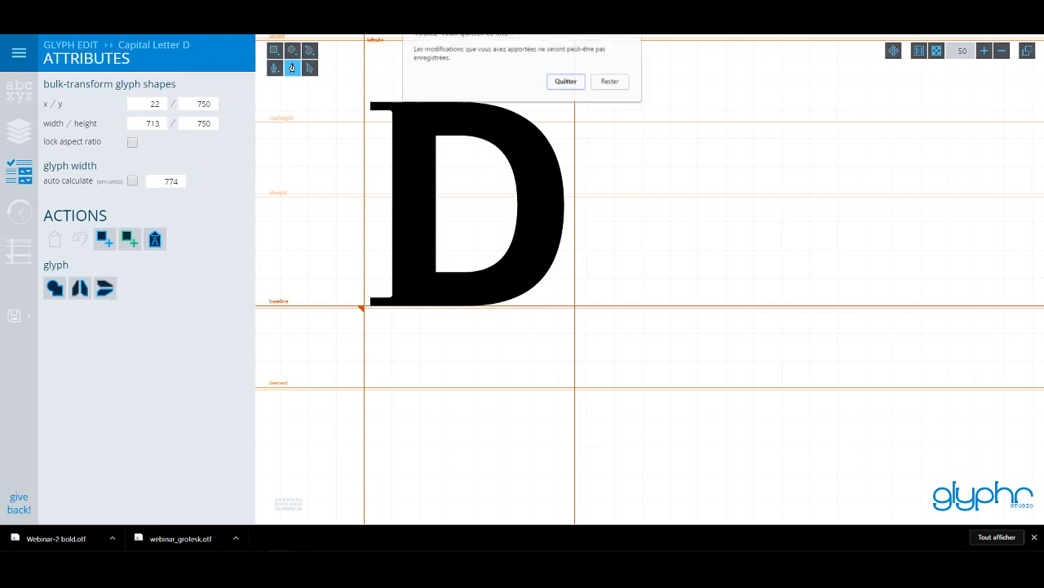
{"action": "left_click", "coordinate": [561, 83]}
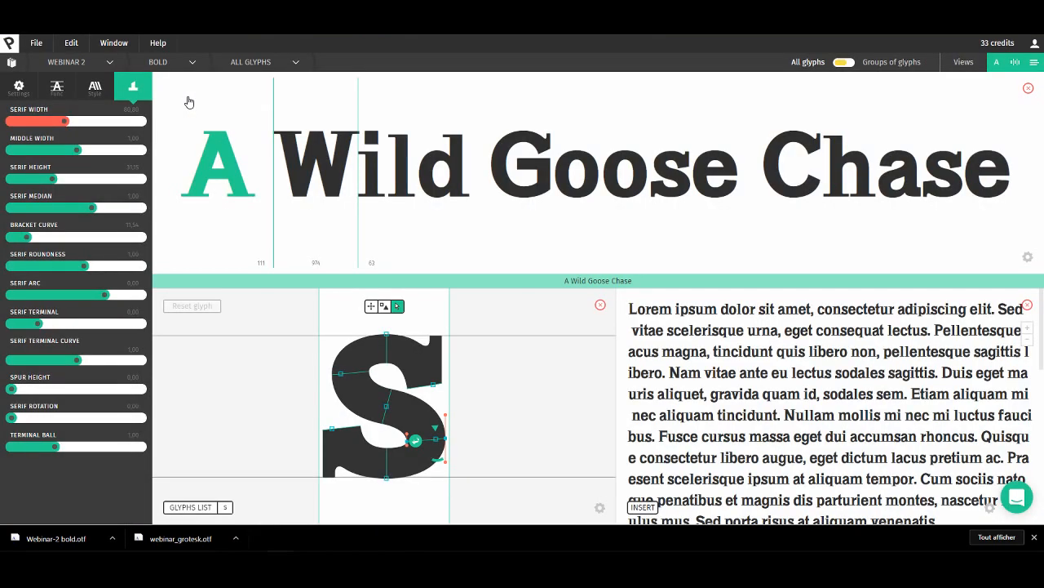
{"action": "left_click_drag", "start_coordinate": [541, 282], "coordinate": [538, 169]}
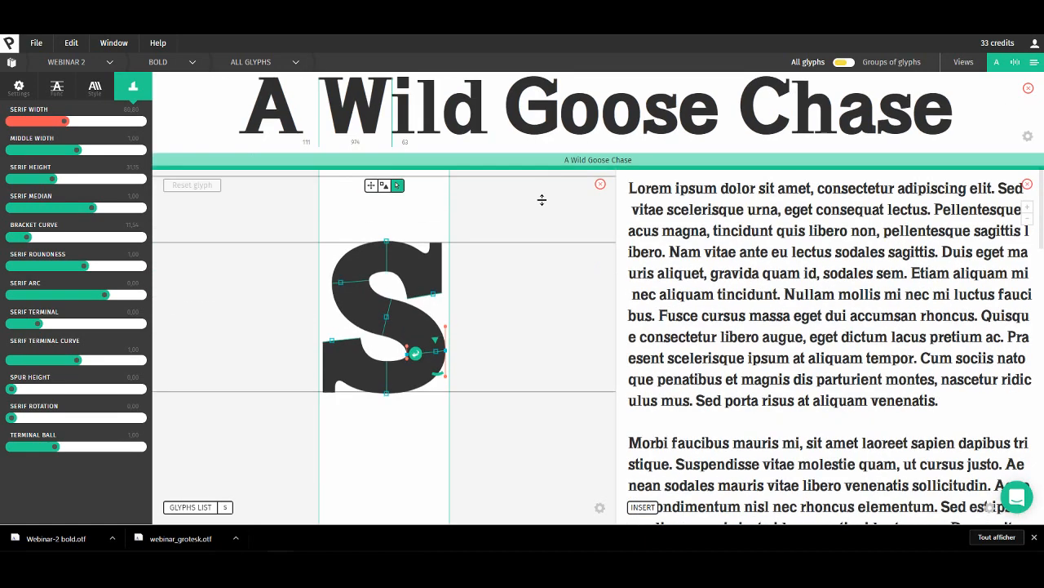
{"action": "left_click_drag", "start_coordinate": [547, 223], "coordinate": [545, 224]}
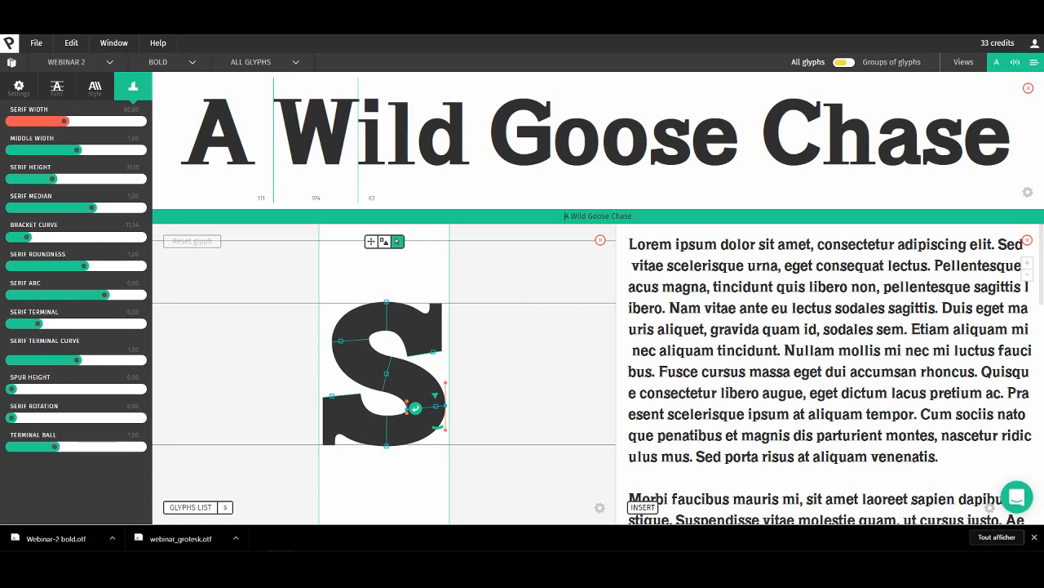
- Show the list of support conversations with Prototypo and close it
{"action": "left_click", "coordinate": [1012, 489]}
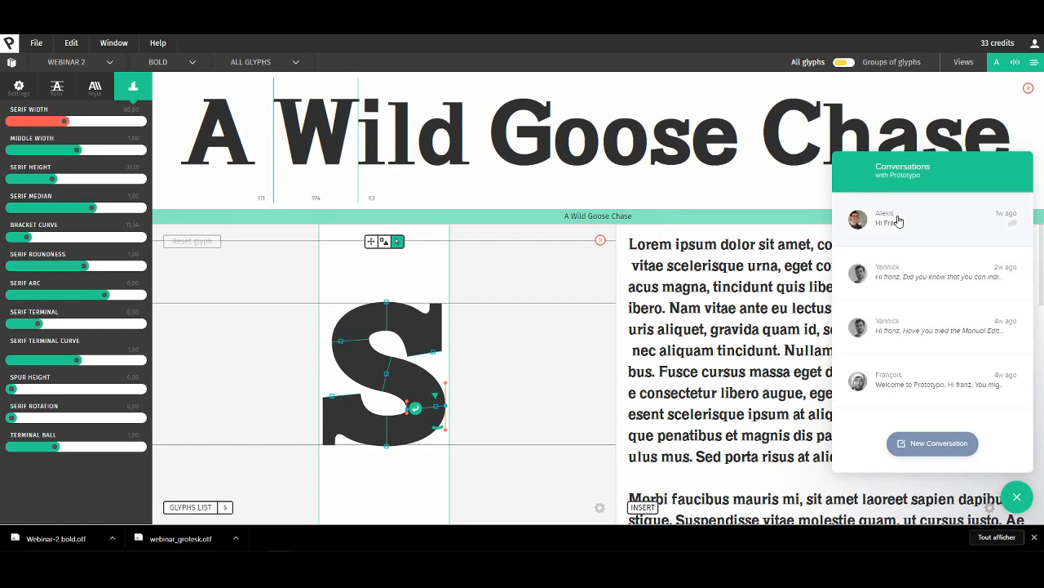
{"action": "left_click", "coordinate": [1016, 497]}
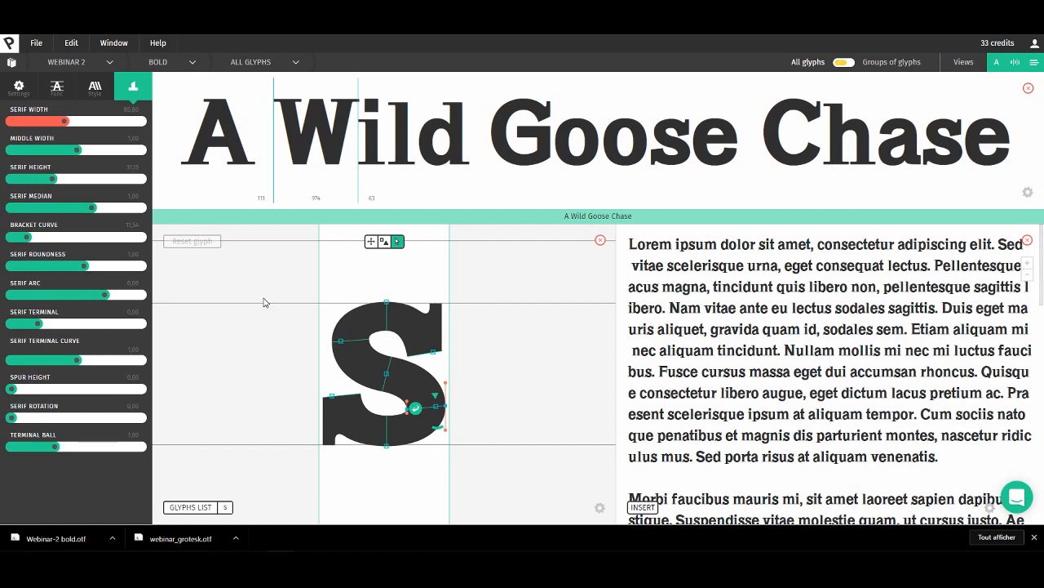
- Manually adjust the middle skeleton node on the spine of the lowercase s
{"action": "left_click_drag", "start_coordinate": [379, 361], "coordinate": [344, 356]}
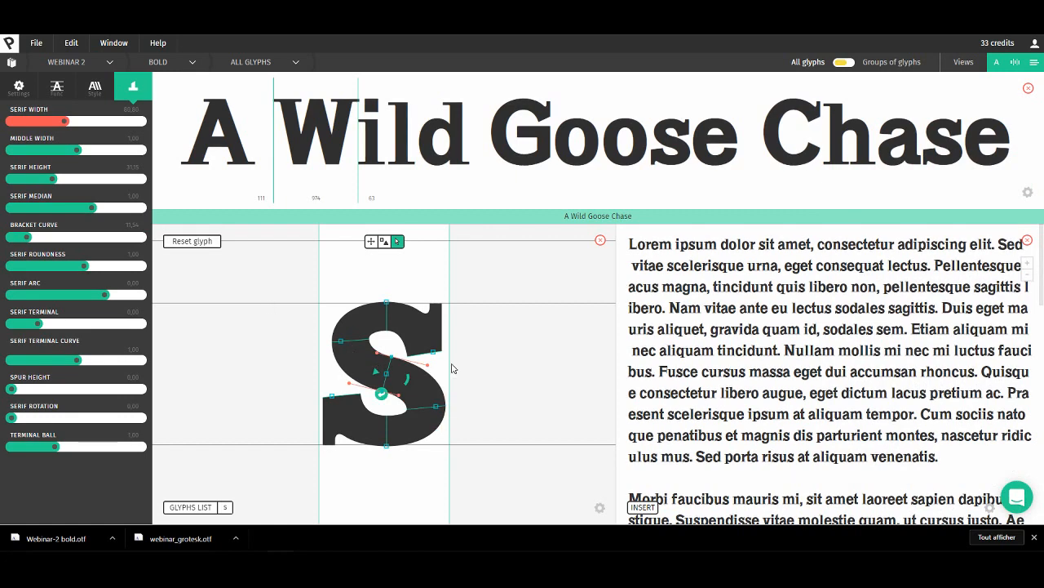